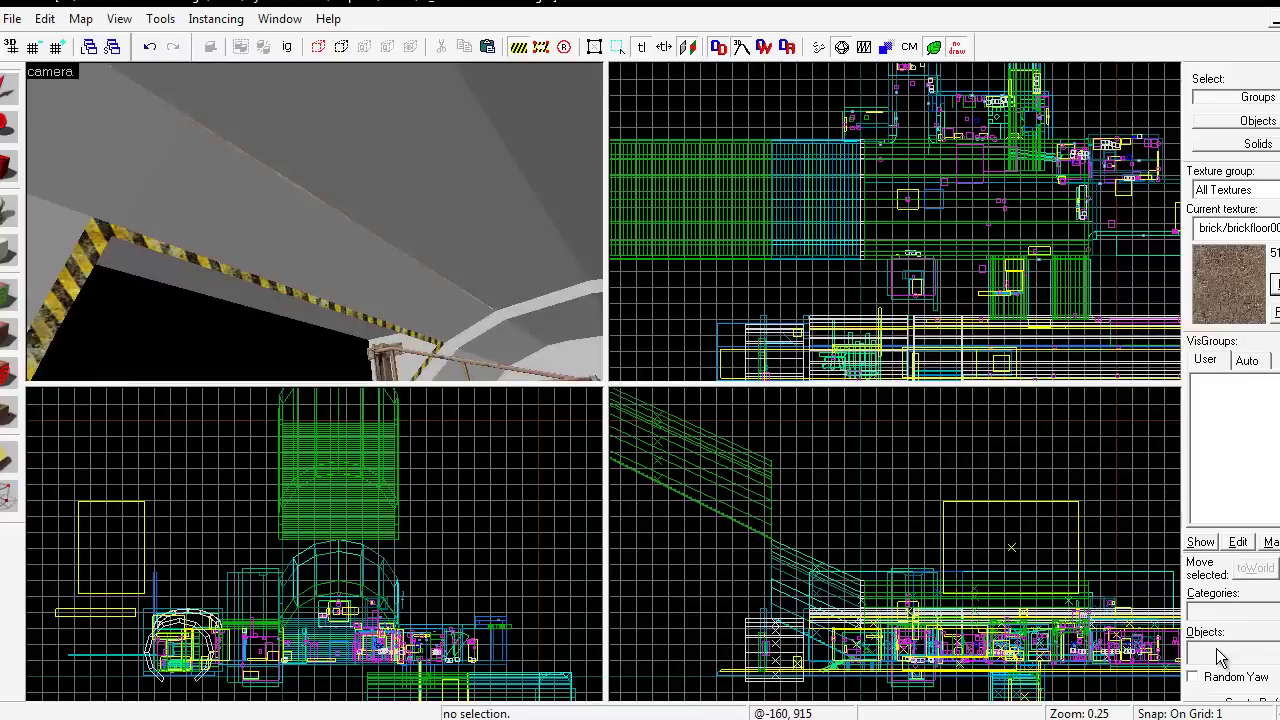
Step: Examine the ceiling seam above the hazard-striped opening up close in the 3D view
{"action": "key", "text": "z"}
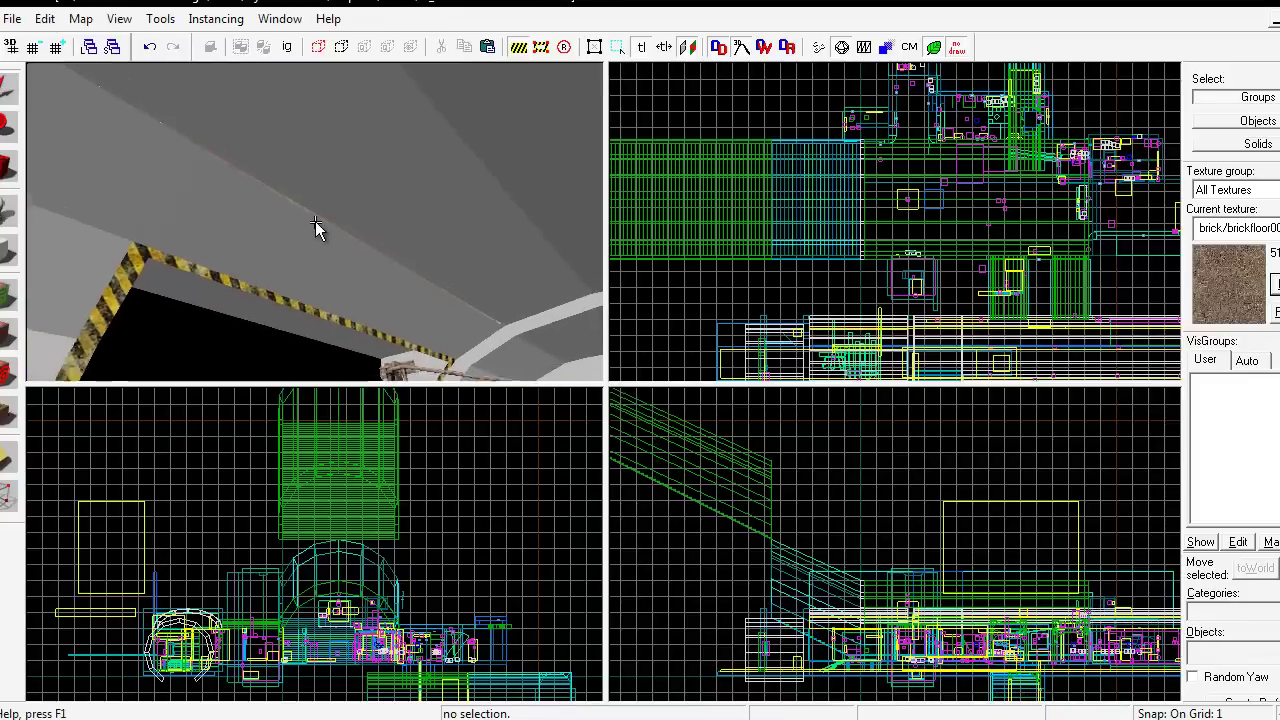
{"action": "key", "text": "Up"}
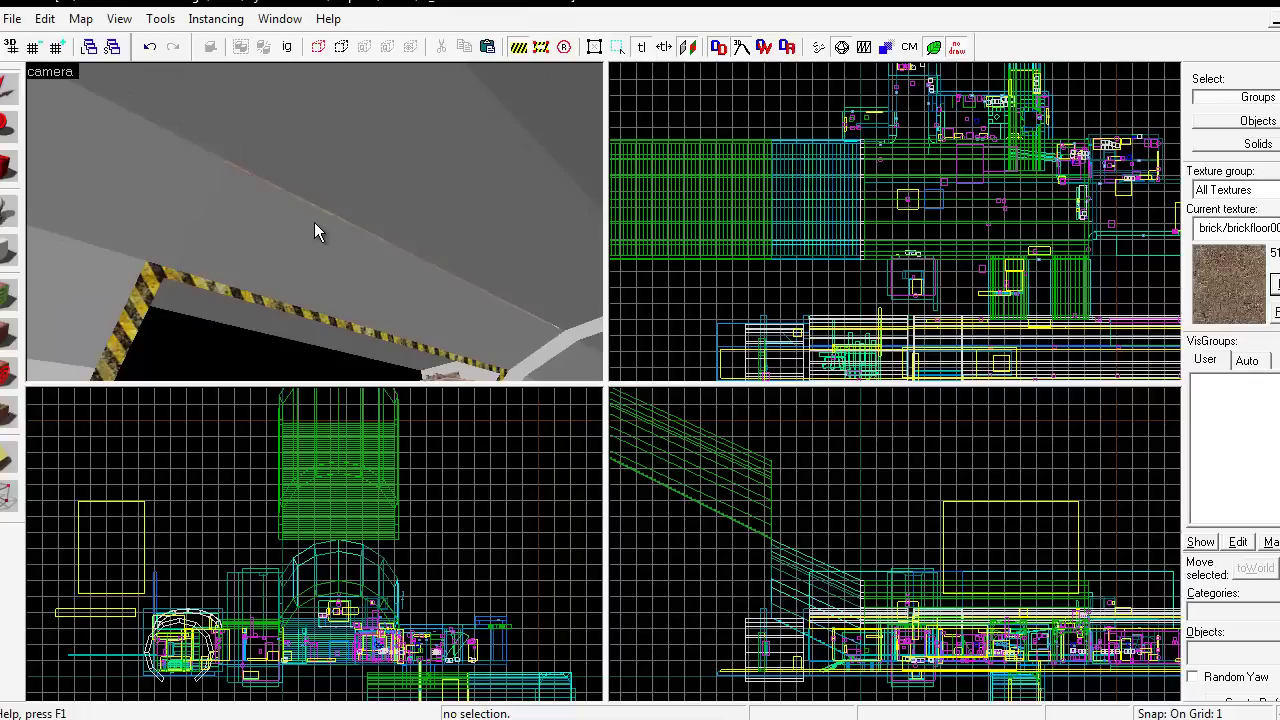
{"action": "key", "text": "Up"}
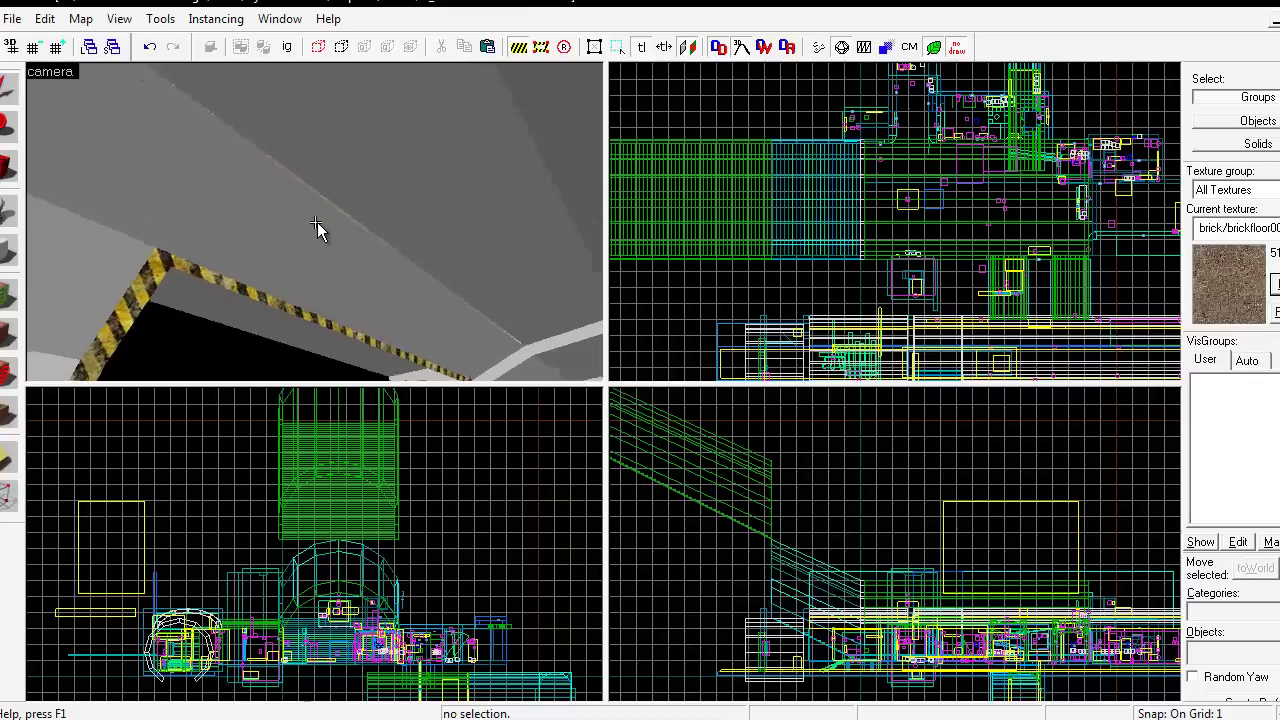
{"action": "key", "text": "Up"}
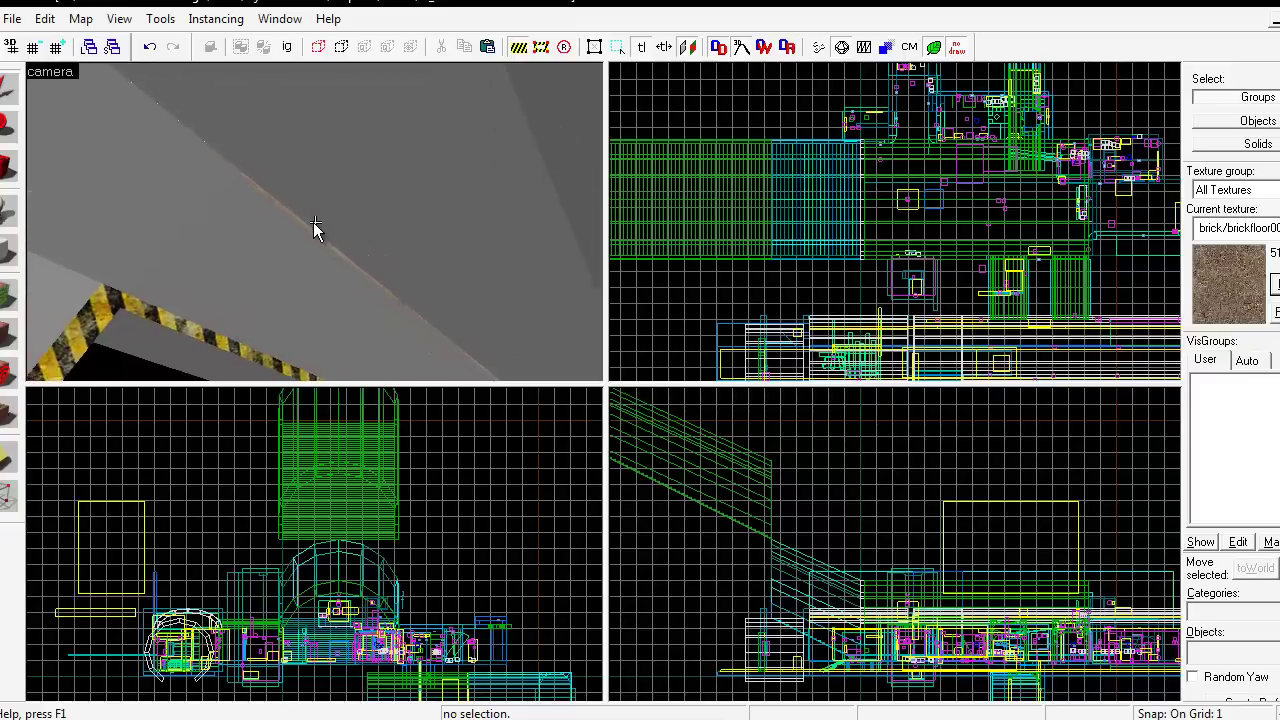
{"action": "key", "text": "Down"}
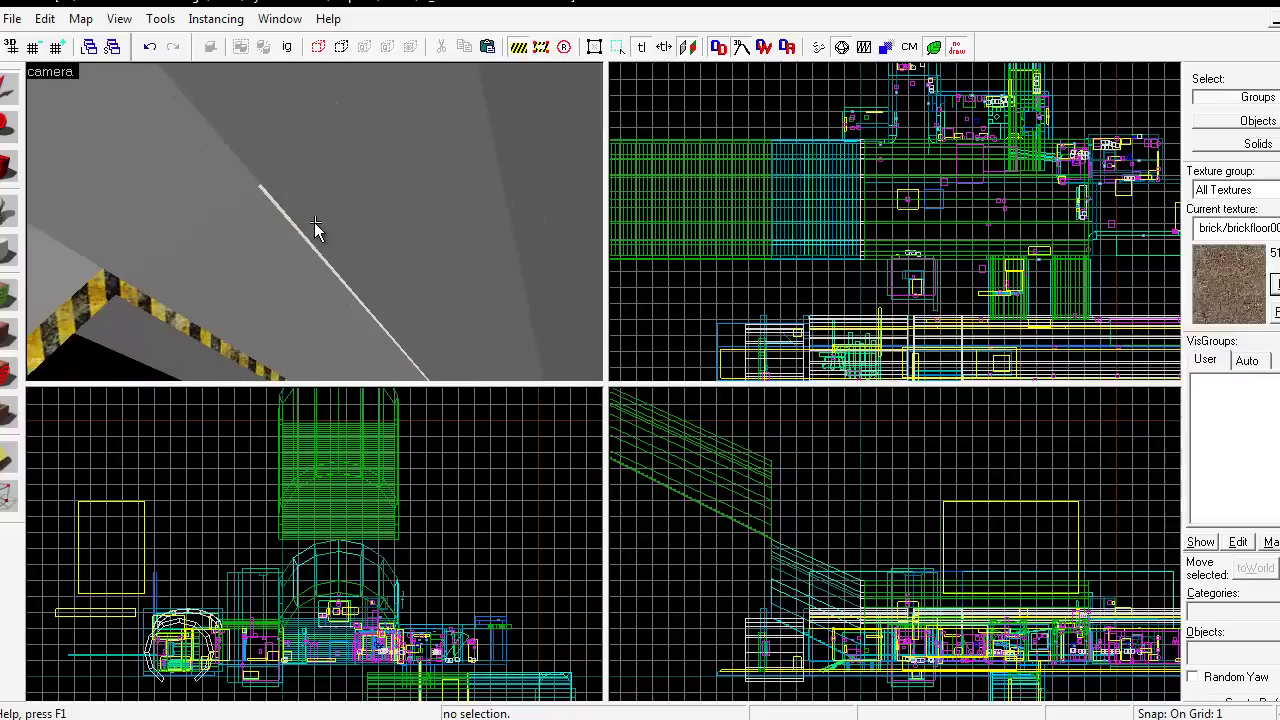
{"action": "key", "text": "Down"}
{"action": "key", "text": "Up"}
{"action": "key", "text": "Down"}
{"action": "key", "text": "Up"}
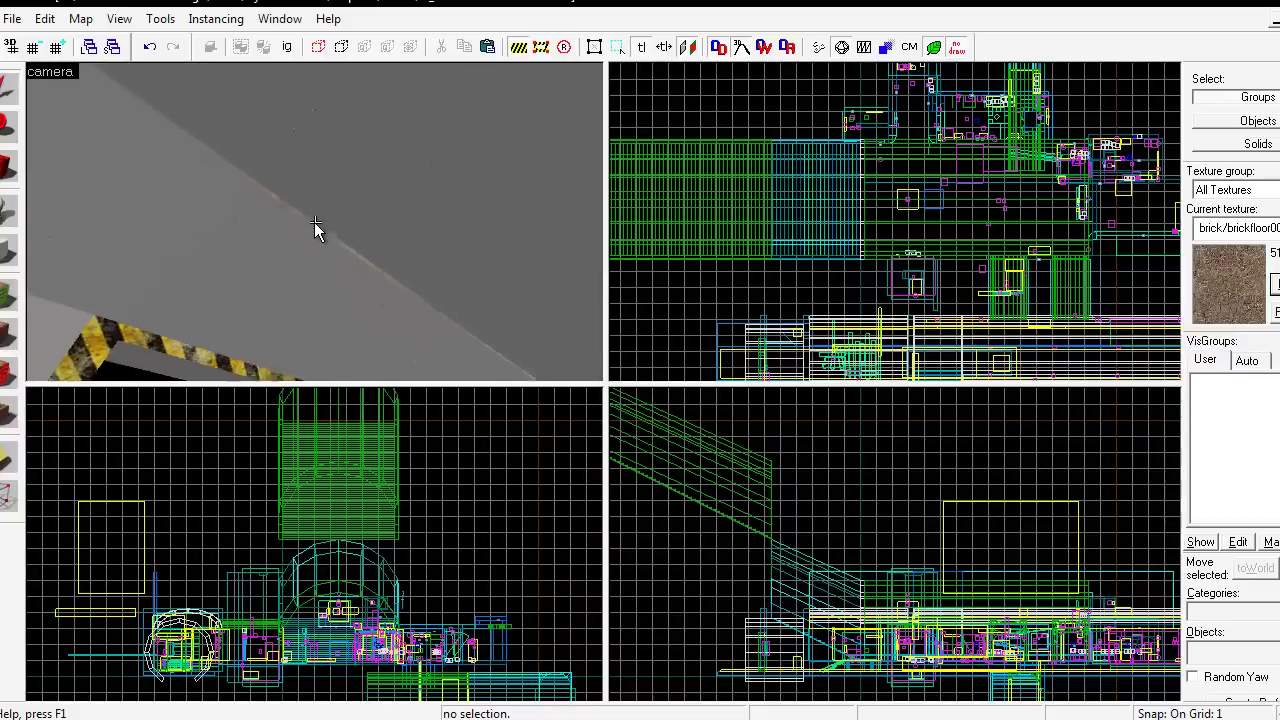
Step: Select the ceiling brush directly above the hazard-striped opening and examine its edge along the seam from several angles
{"action": "key", "text": "z"}
{"action": "left_click", "coordinate": [290, 237]}
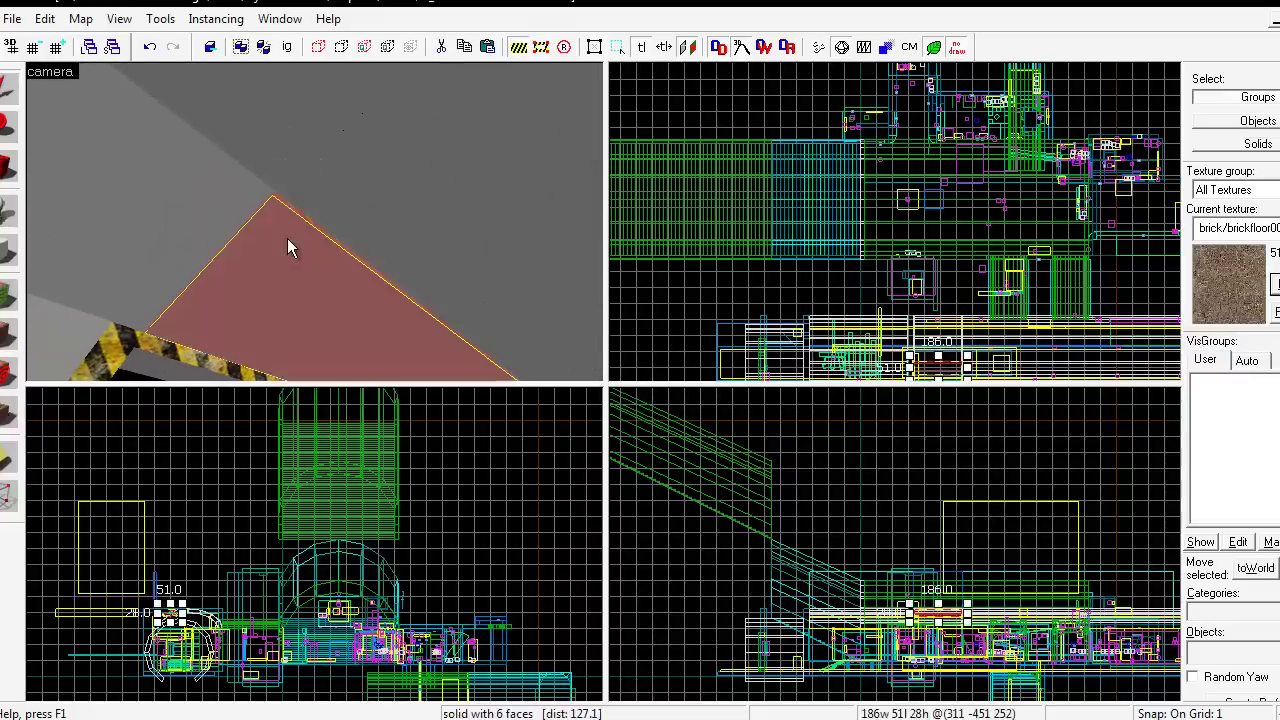
{"action": "key", "text": "z"}
{"action": "key", "text": "s"}
{"action": "key", "text": "w"}
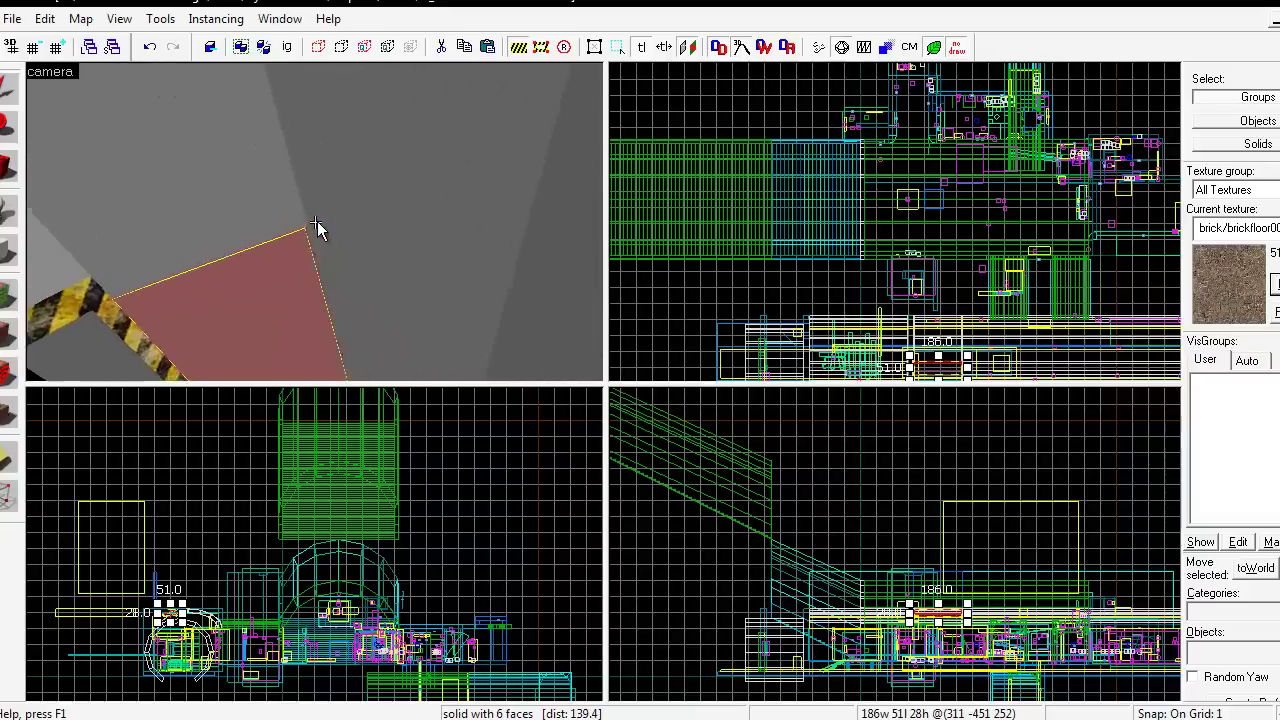
{"action": "key", "text": "w"}
{"action": "key", "text": "s"}
{"action": "key", "text": "d"}
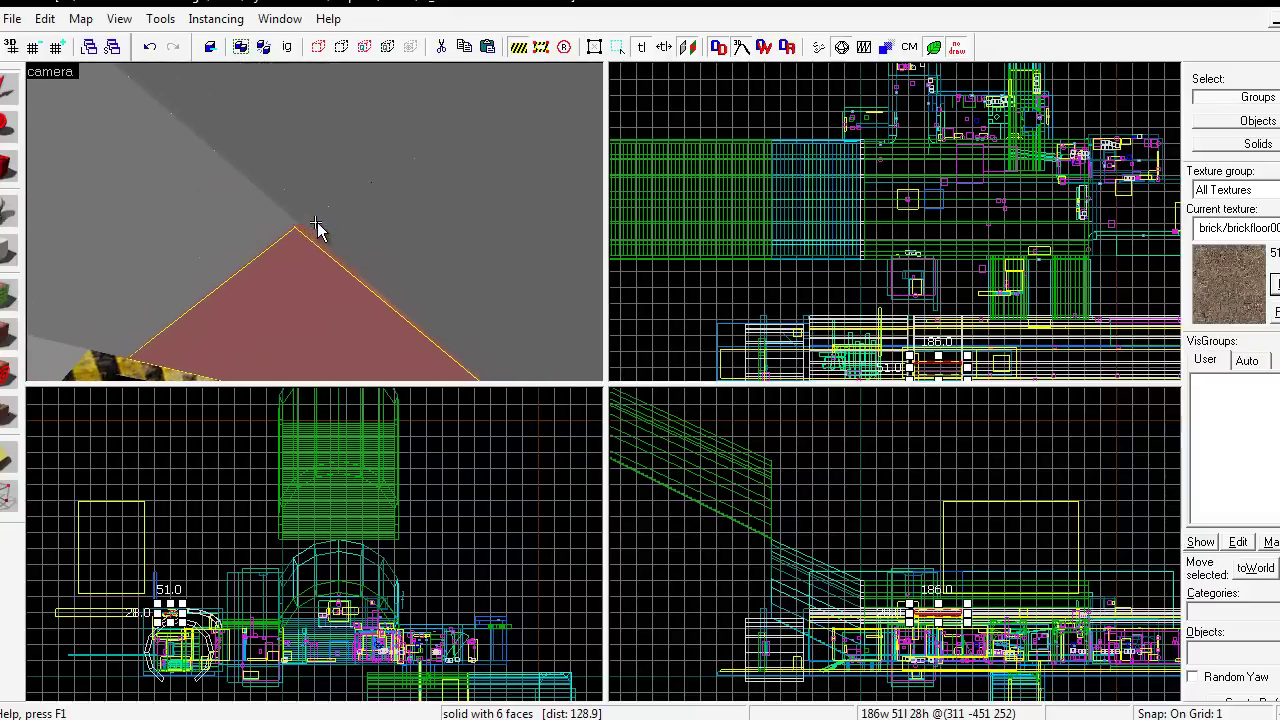
{"action": "key", "text": "z"}
{"action": "key", "text": "z"}
{"action": "key", "text": "w"}
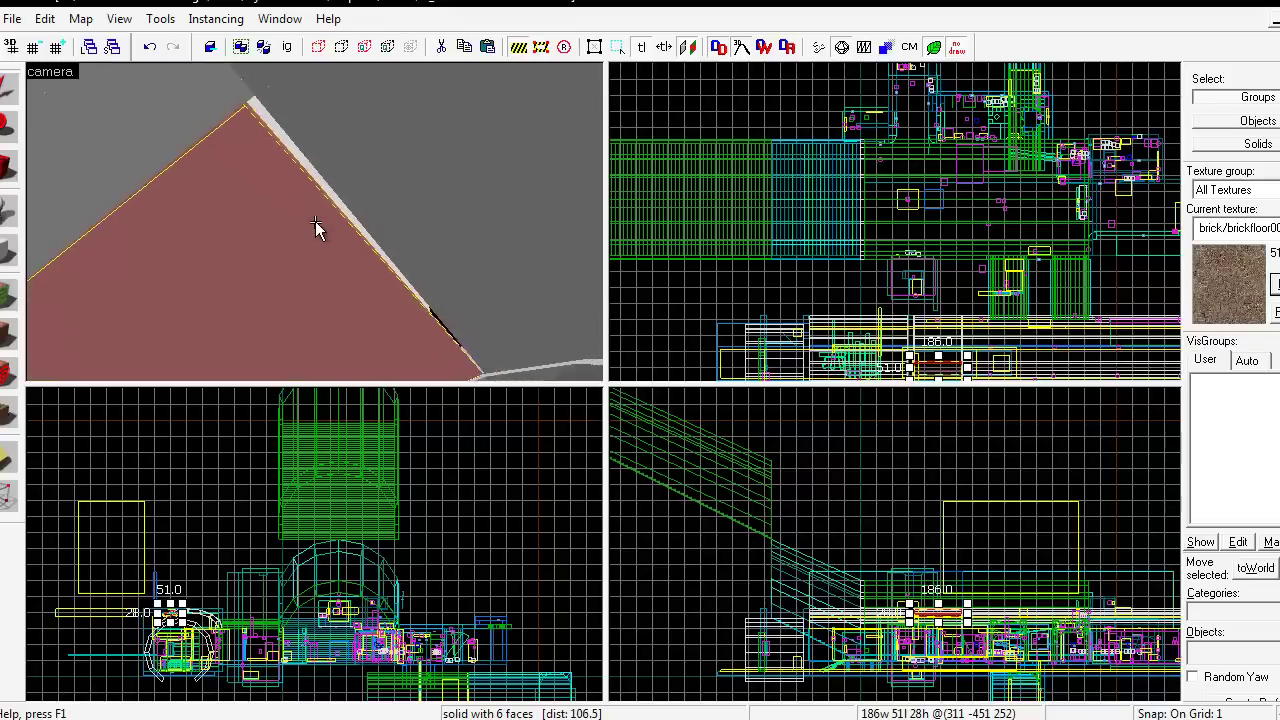
{"action": "key", "text": "s"}
{"action": "key", "text": "w"}
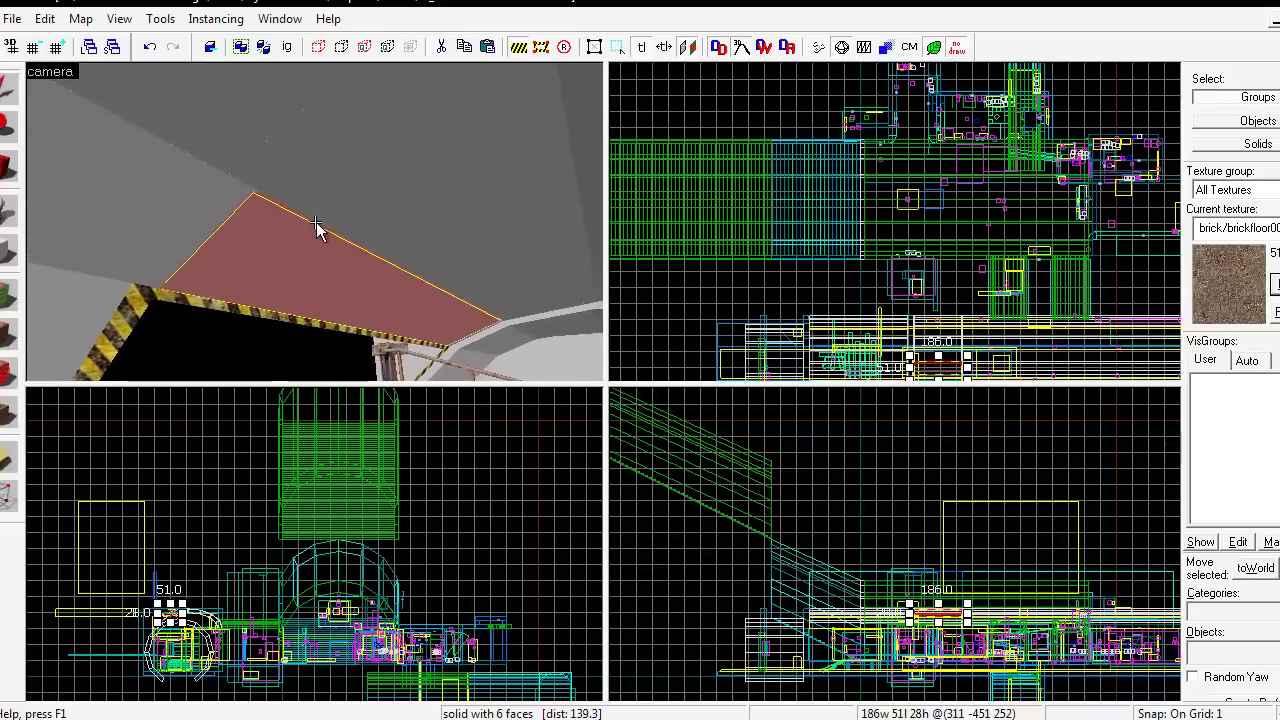
{"action": "key", "text": "s"}
Step: Select the neighbouring ceiling segments for comparison, then reselect the brush above the striped opening and inspect its shared edge
{"action": "left_click", "coordinate": [316, 222]}
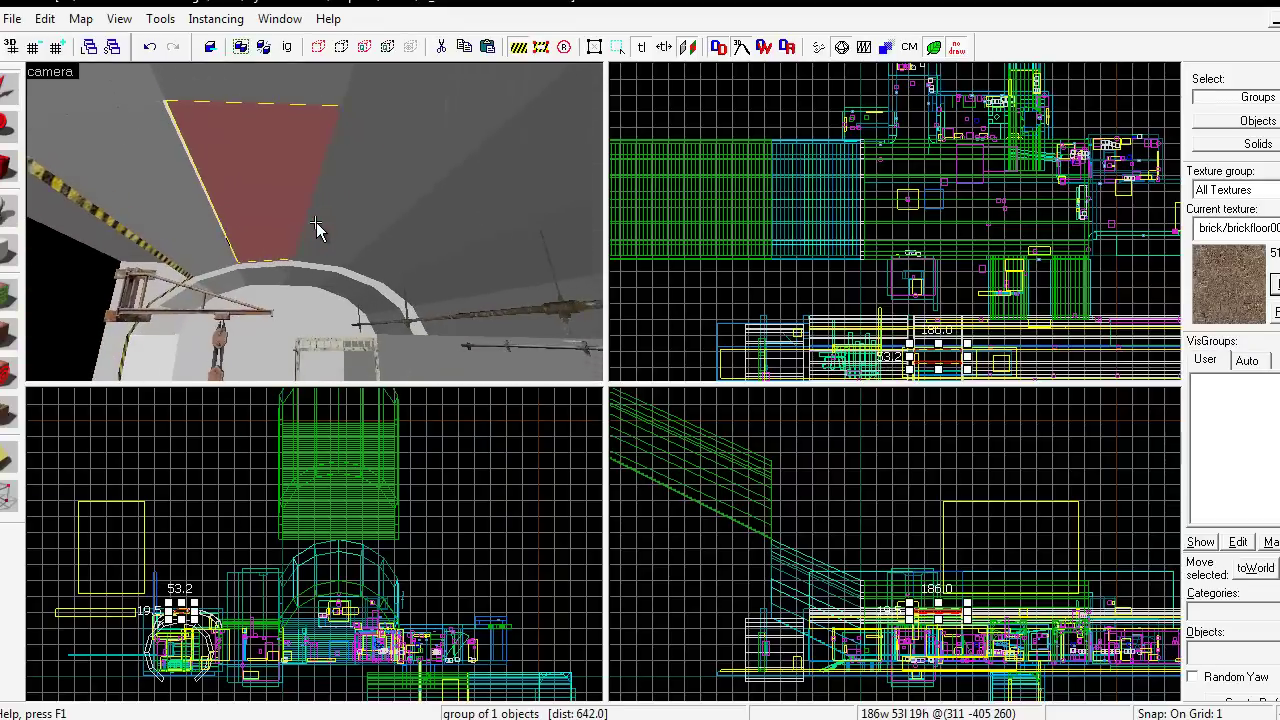
{"action": "left_click", "coordinate": [316, 222], "text": "ctrl"}
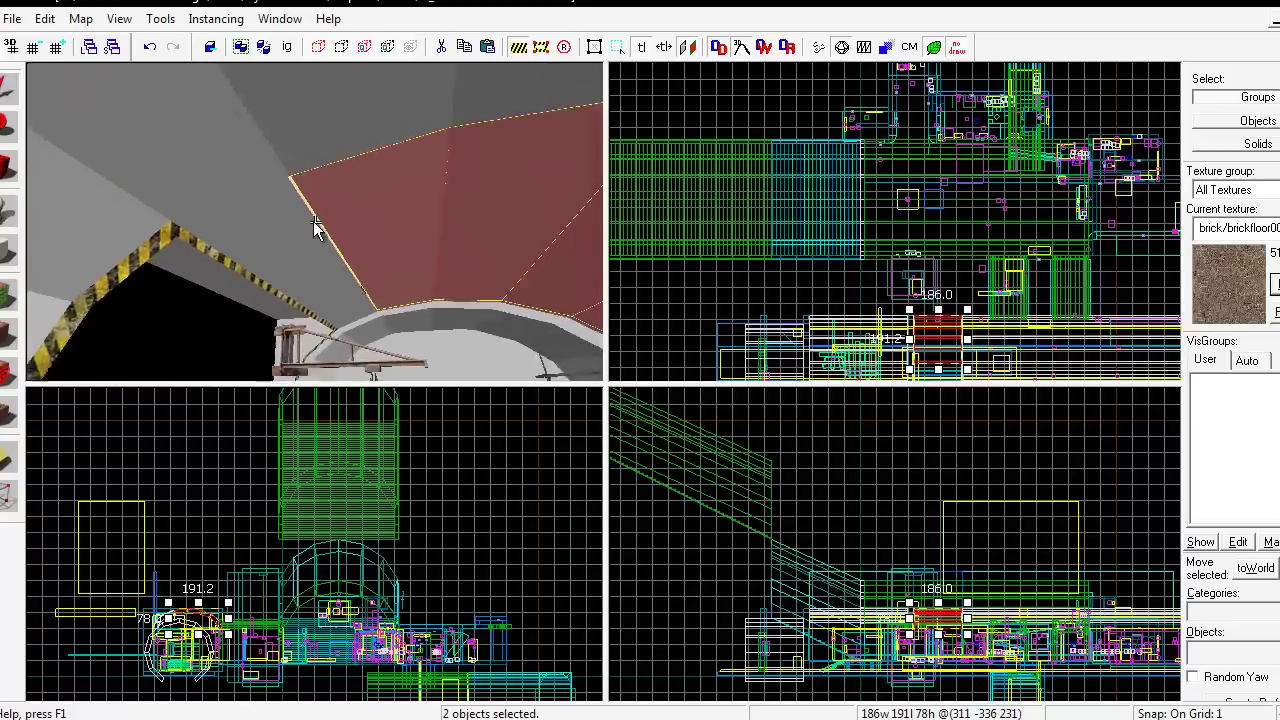
{"action": "key", "text": "w"}
{"action": "key", "text": "s"}
{"action": "key", "text": "Up"}
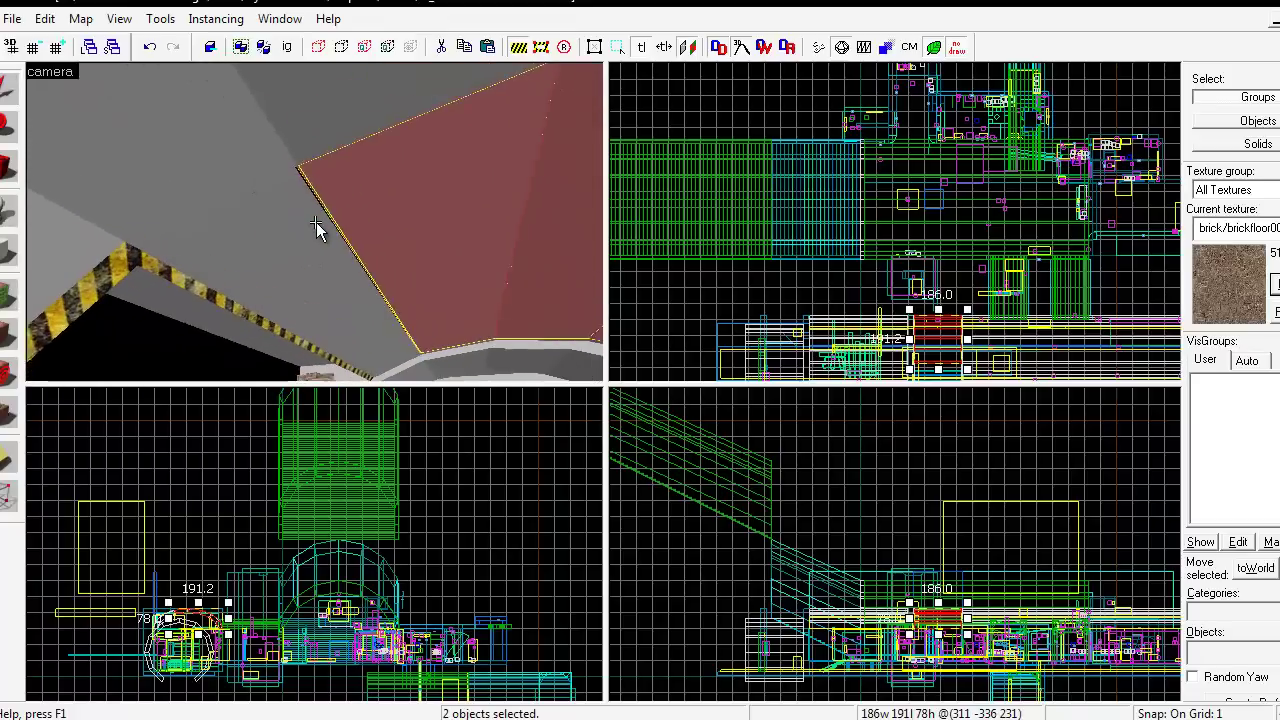
{"action": "left_click", "coordinate": [314, 222]}
{"action": "key", "text": "w"}
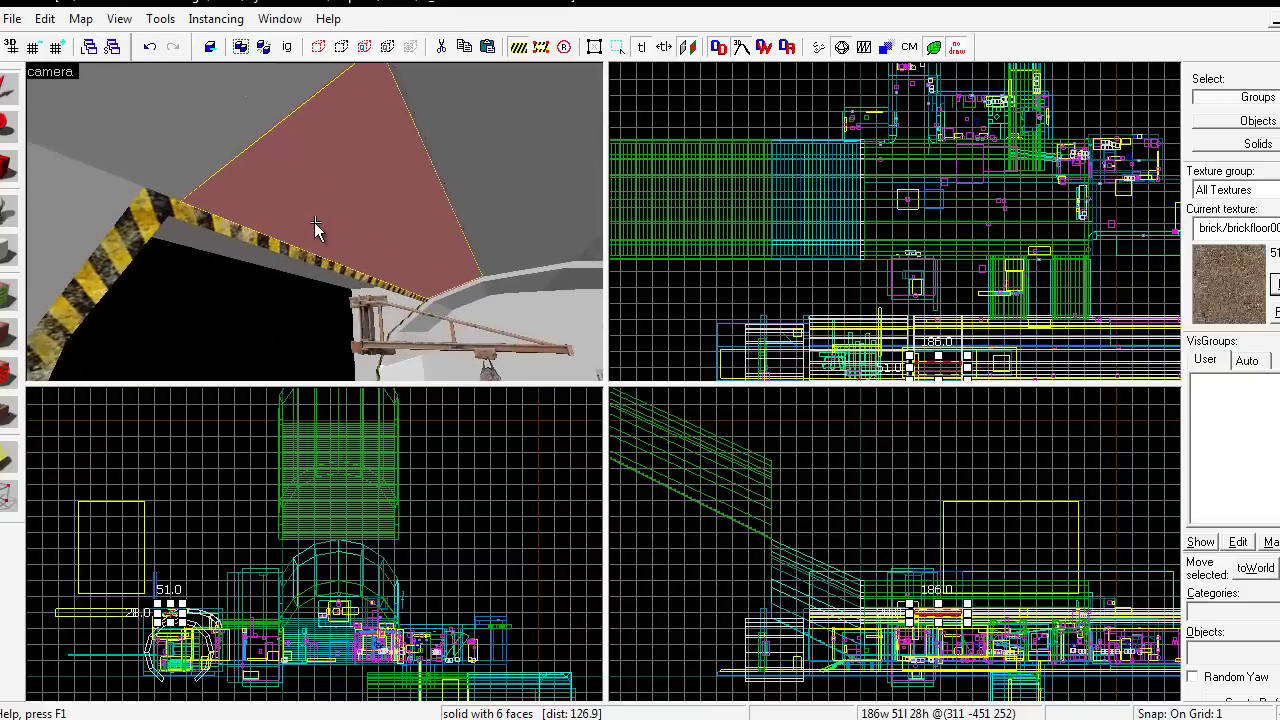
{"action": "key", "text": "s"}
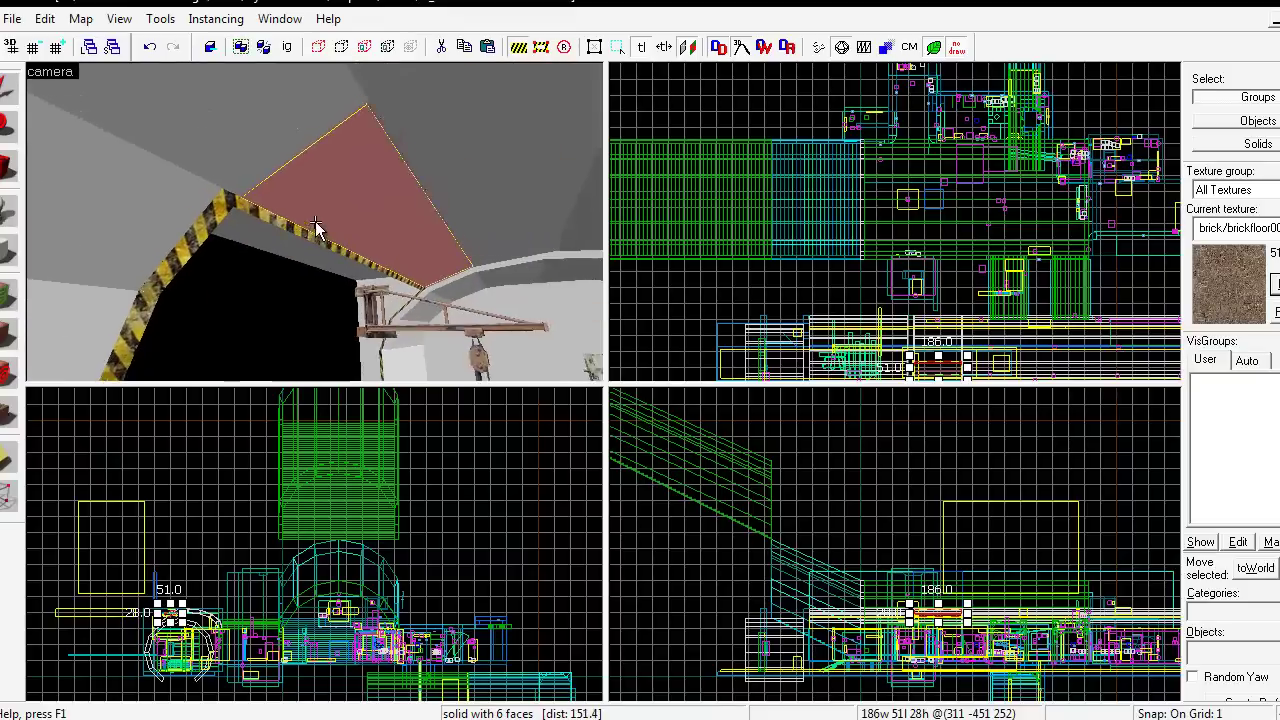
{"action": "key", "text": "w"}
{"action": "key", "text": "s"}
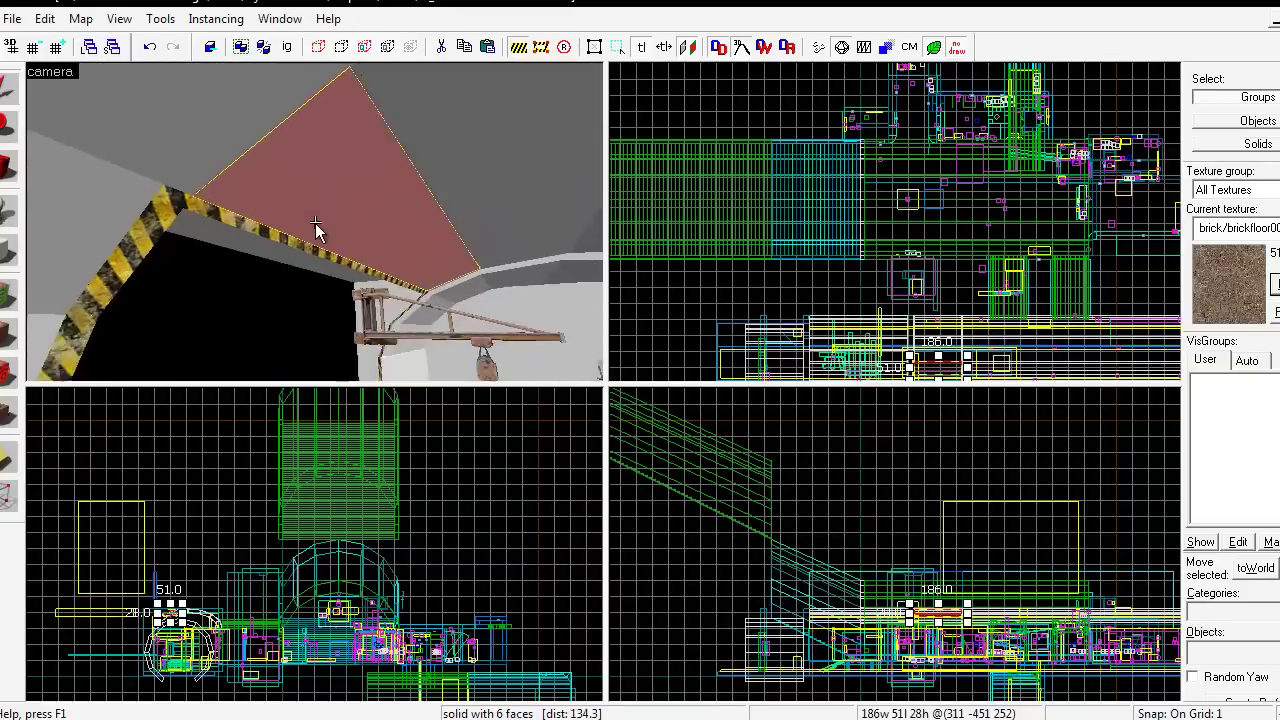
{"action": "key", "text": "w"}
{"action": "key", "text": "w"}
{"action": "key", "text": "s"}
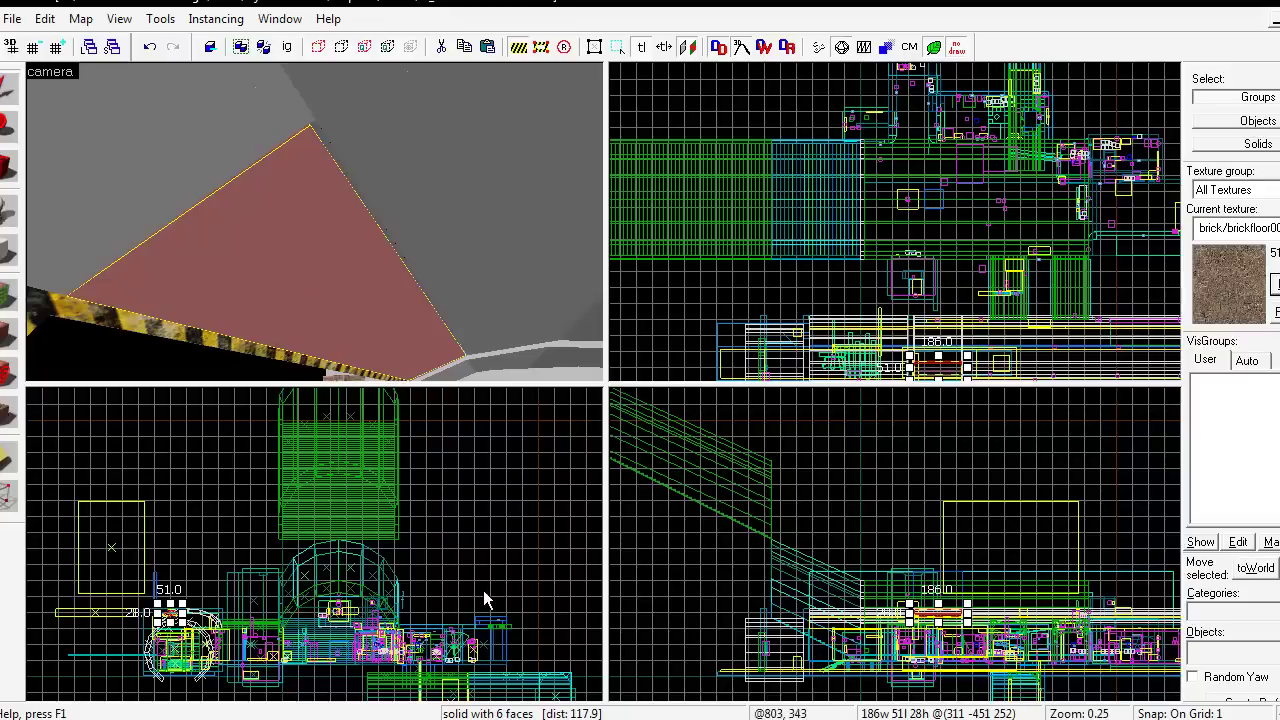
Step: Isolate the two ceiling pieces meeting at the seam by hiding everything else, leaving the grouped piece selected
{"action": "left_click", "coordinate": [434, 214]}
{"action": "left_click", "coordinate": [324, 258], "text": "ctrl"}
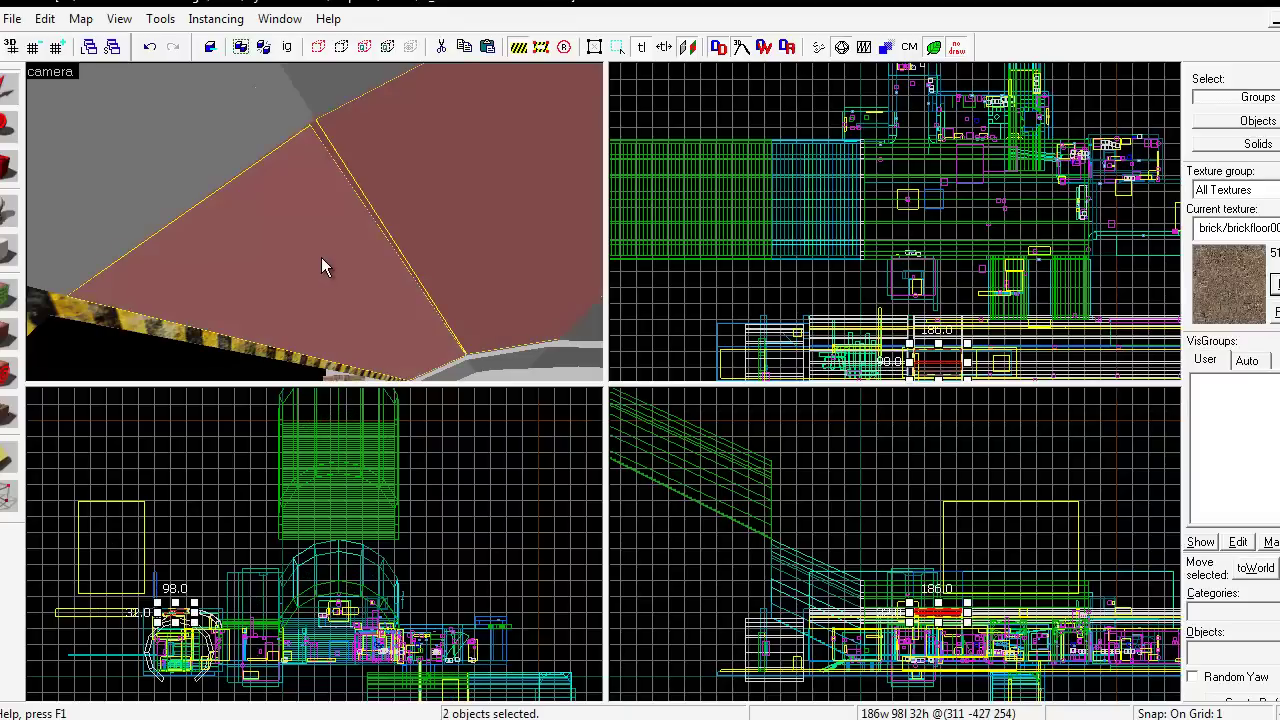
{"action": "key", "text": "ctrl+h"}
{"action": "double_click", "coordinate": [397, 176]}
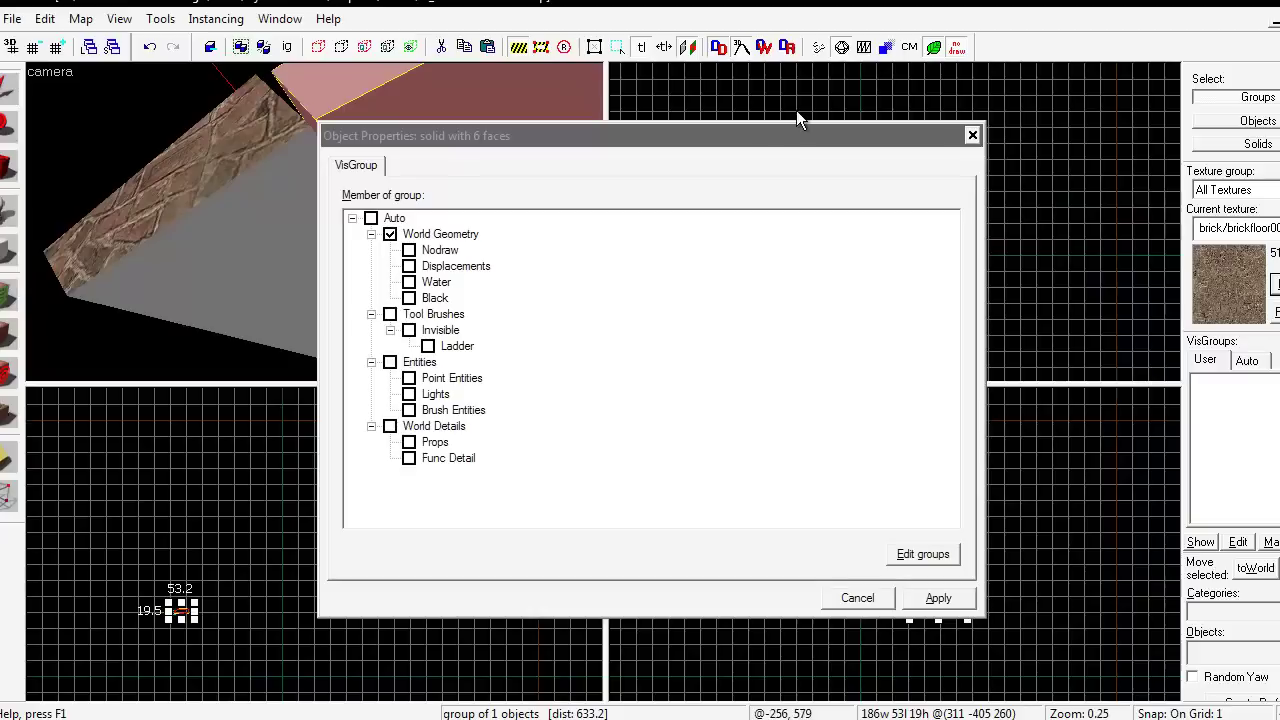
{"action": "left_click", "coordinate": [972, 136]}
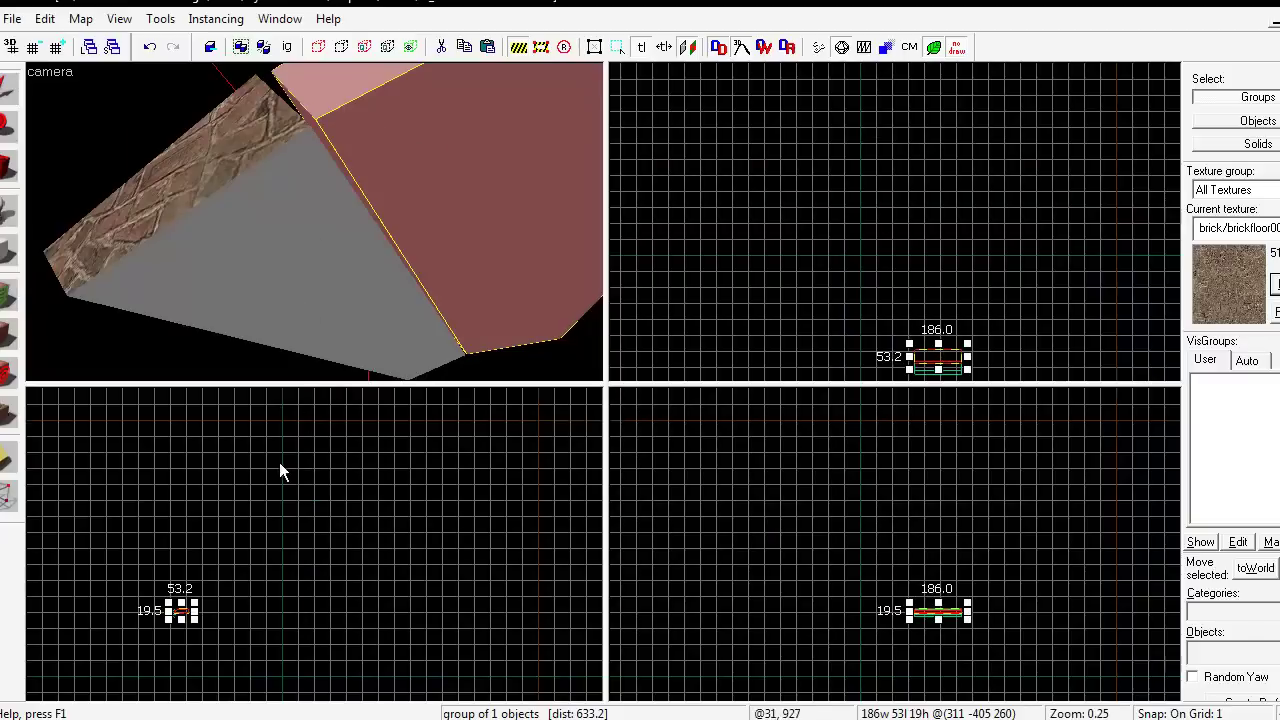
Step: Examine the gap between the two isolated pieces at their upper and lower corners in the 2D end view
{"action": "scroll", "coordinate": [264, 488], "scroll_direction": "up", "scroll_amount": 14}
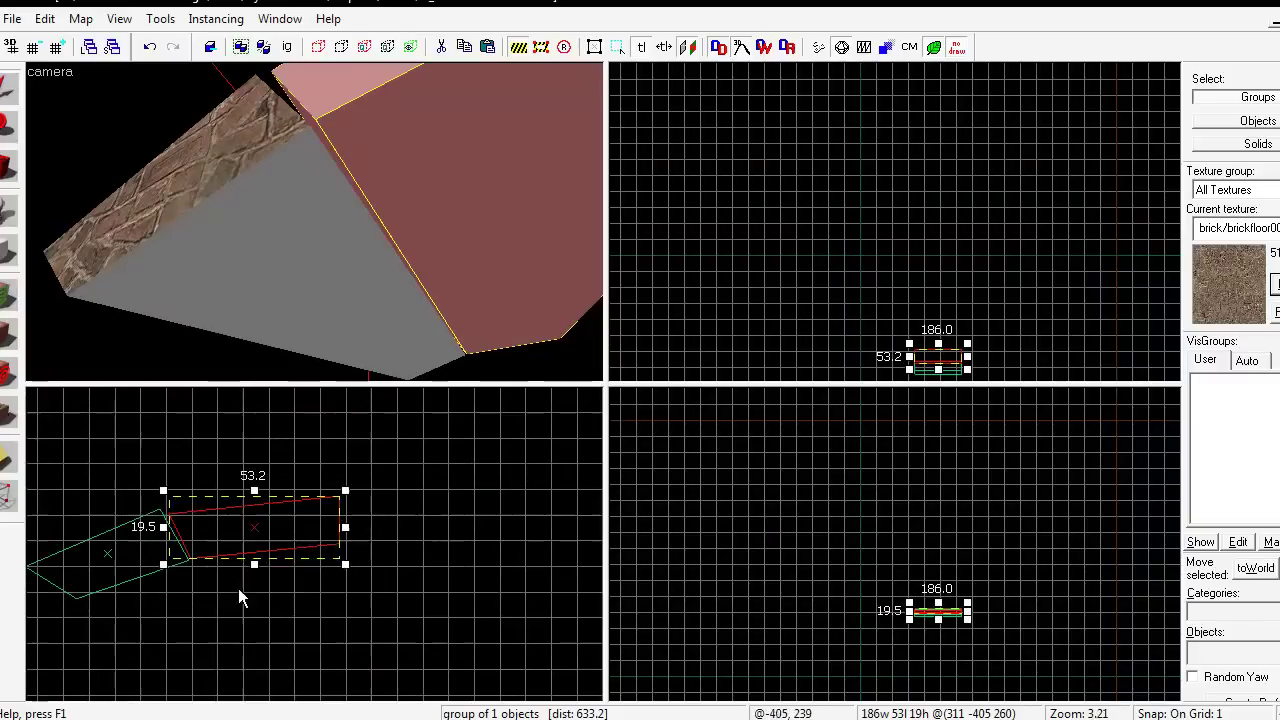
{"action": "scroll", "coordinate": [218, 579], "scroll_direction": "up", "scroll_amount": 13}
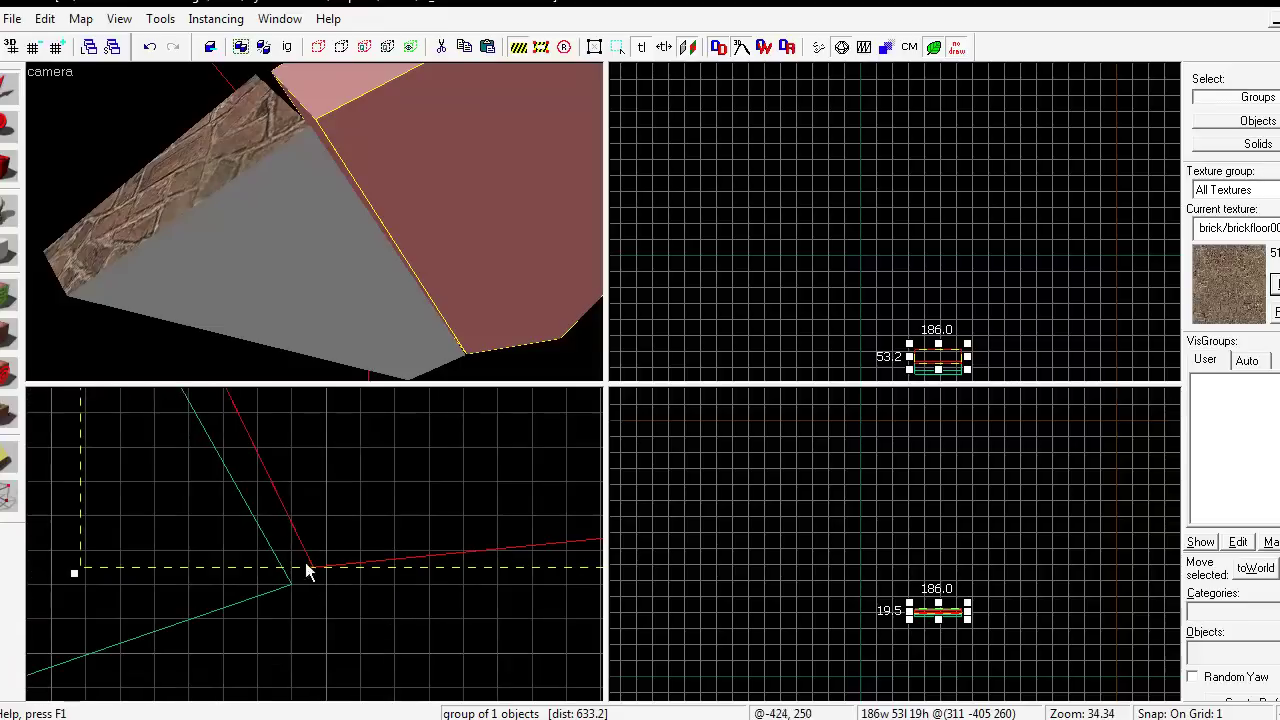
{"action": "scroll", "coordinate": [285, 540], "scroll_direction": "up", "scroll_amount": 10}
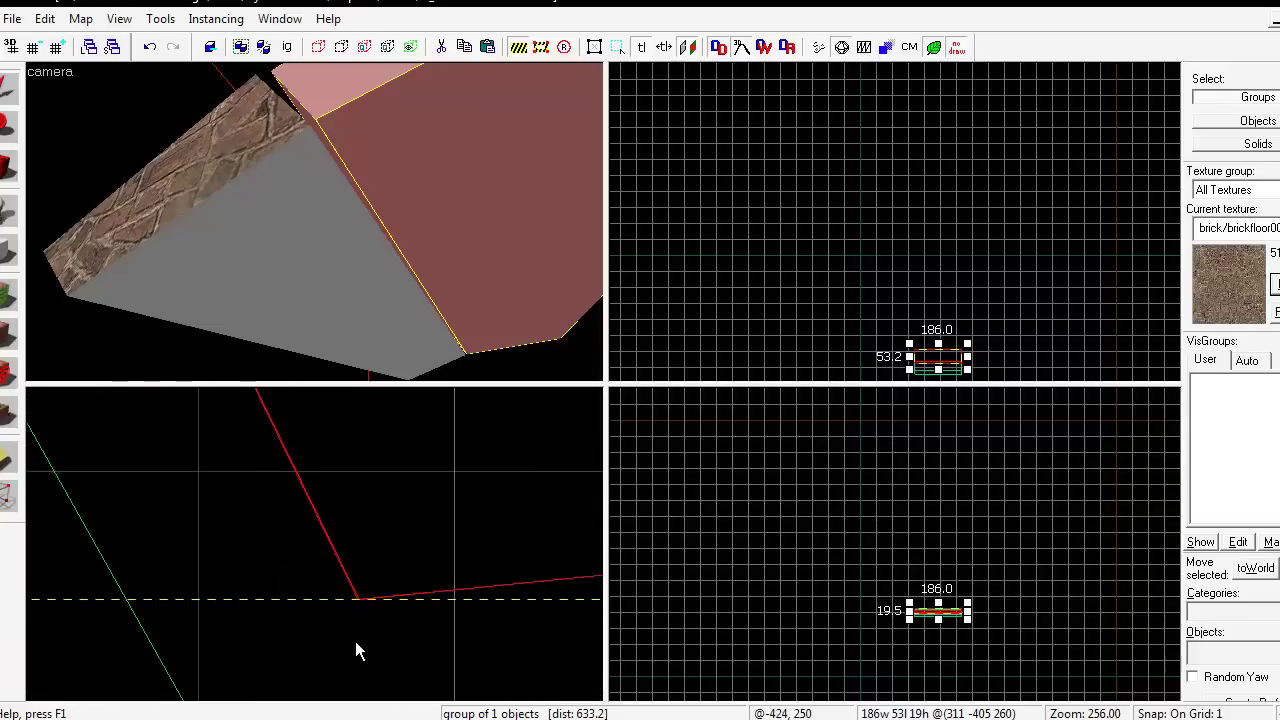
{"action": "scroll", "coordinate": [362, 628], "scroll_direction": "down", "scroll_amount": 20}
{"action": "scroll", "coordinate": [297, 488], "scroll_direction": "up", "scroll_amount": 20}
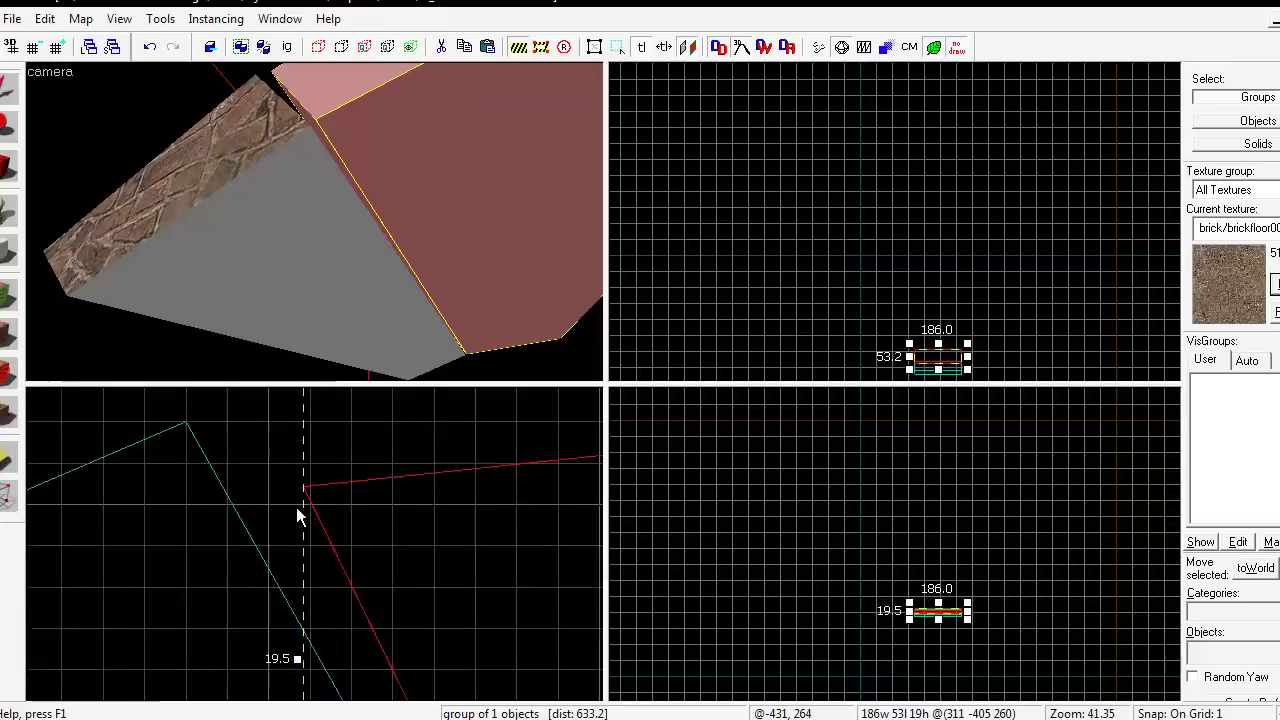
{"action": "scroll", "coordinate": [314, 494], "scroll_direction": "up", "scroll_amount": 5}
{"action": "scroll", "coordinate": [314, 494], "scroll_direction": "down", "scroll_amount": 12}
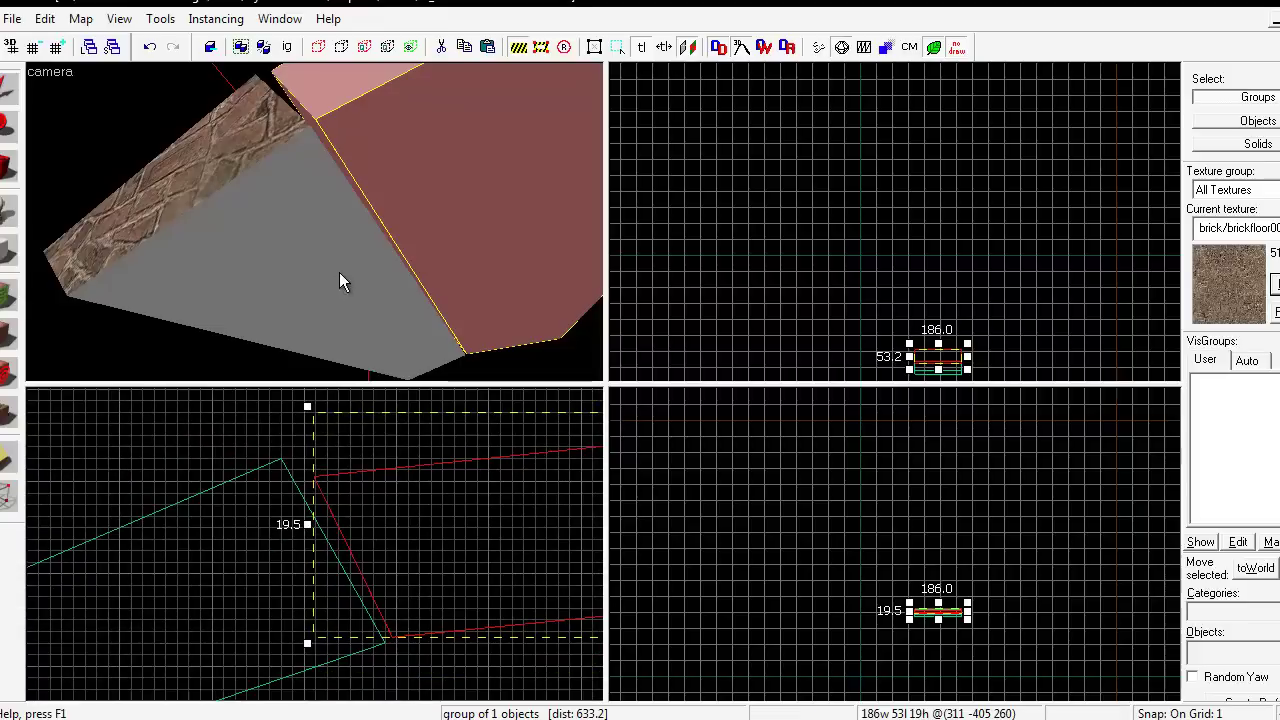
Step: Try to shift the grouped piece's upper and lower seam-side vertices onto the grid with the Vertex tool, then undo the edit
{"action": "left_click", "coordinate": [10, 492]}
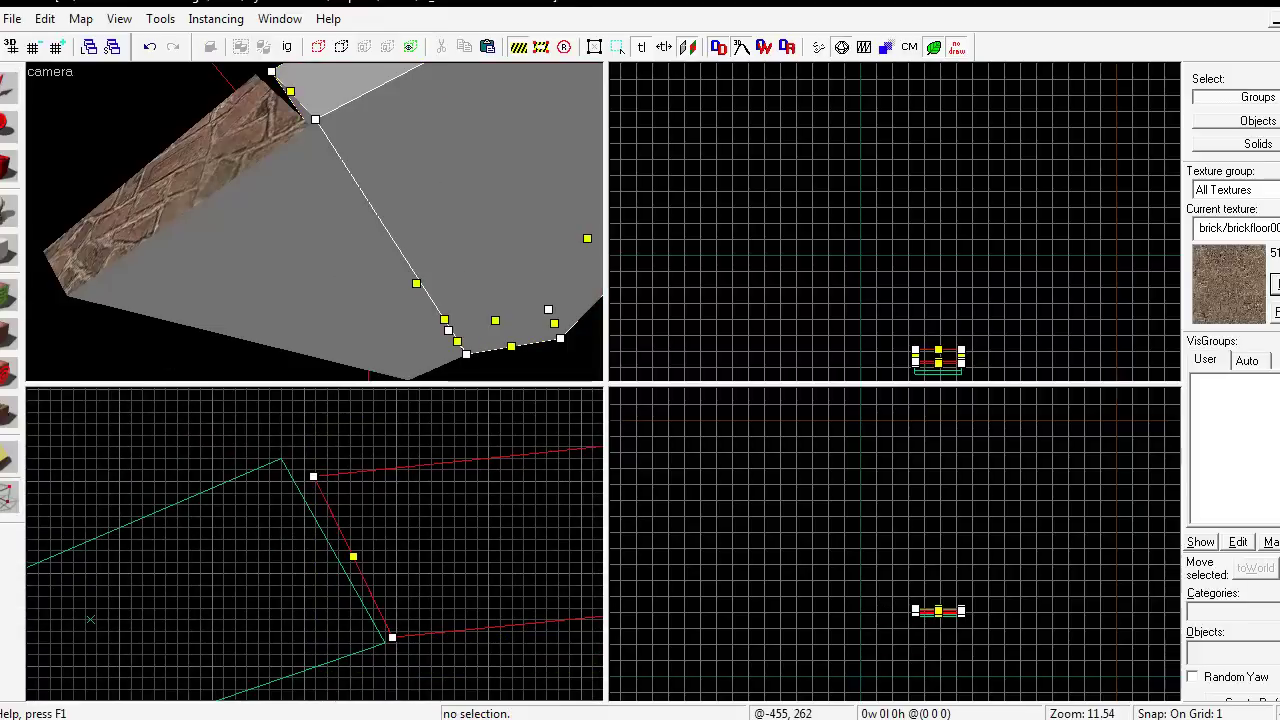
{"action": "left_click", "coordinate": [7, 498]}
{"action": "scroll", "coordinate": [313, 490], "scroll_direction": "up", "scroll_amount": 4}
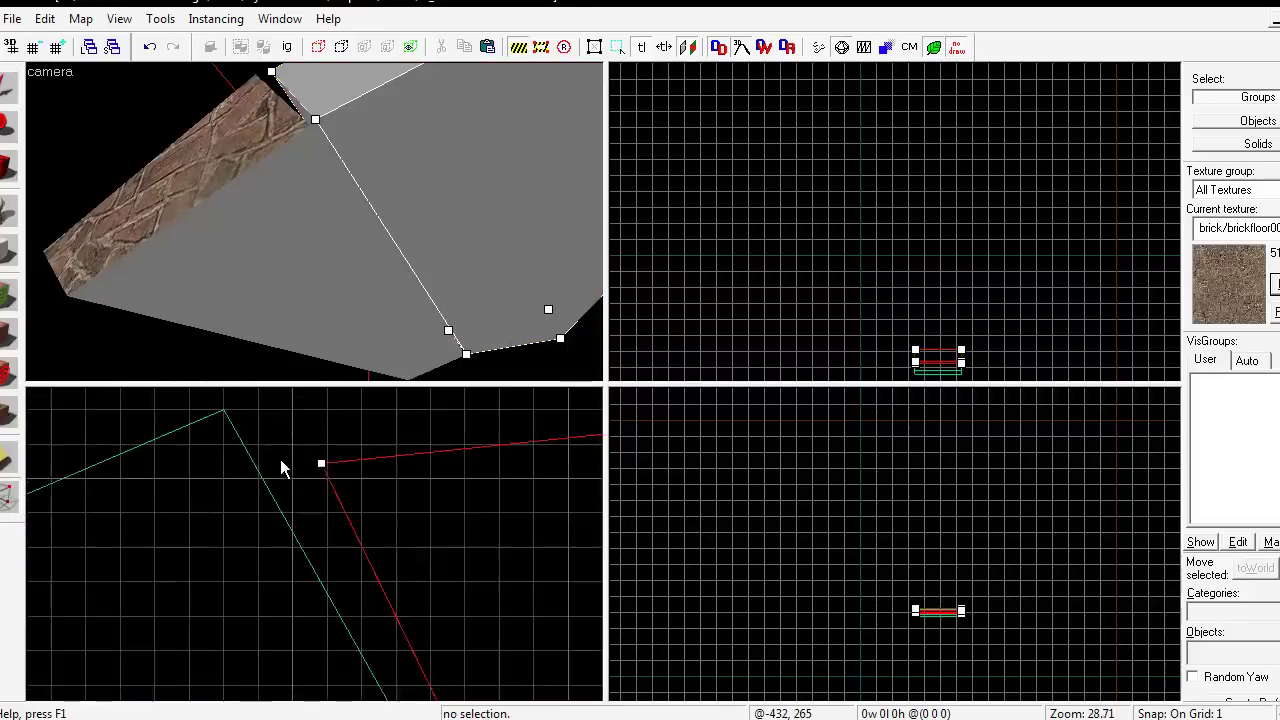
{"action": "mouse_move", "coordinate": [293, 436]}
{"action": "left_mouse_down"}
{"action": "mouse_move", "coordinate": [321, 481]}
{"action": "mouse_move", "coordinate": [323, 463]}
{"action": "mouse_move", "coordinate": [343, 471]}
{"action": "mouse_move", "coordinate": [314, 472]}
{"action": "left_mouse_up"}
{"action": "scroll", "coordinate": [340, 492], "scroll_direction": "down", "scroll_amount": 5}
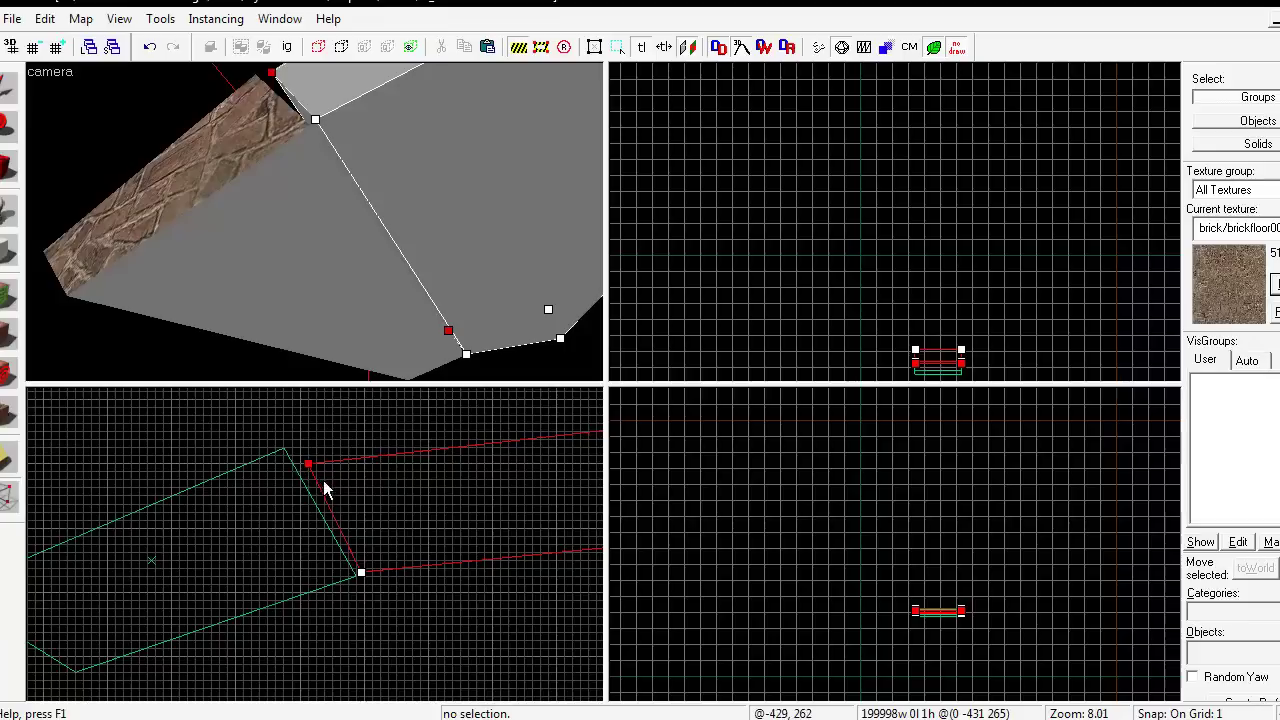
{"action": "left_click", "coordinate": [387, 649]}
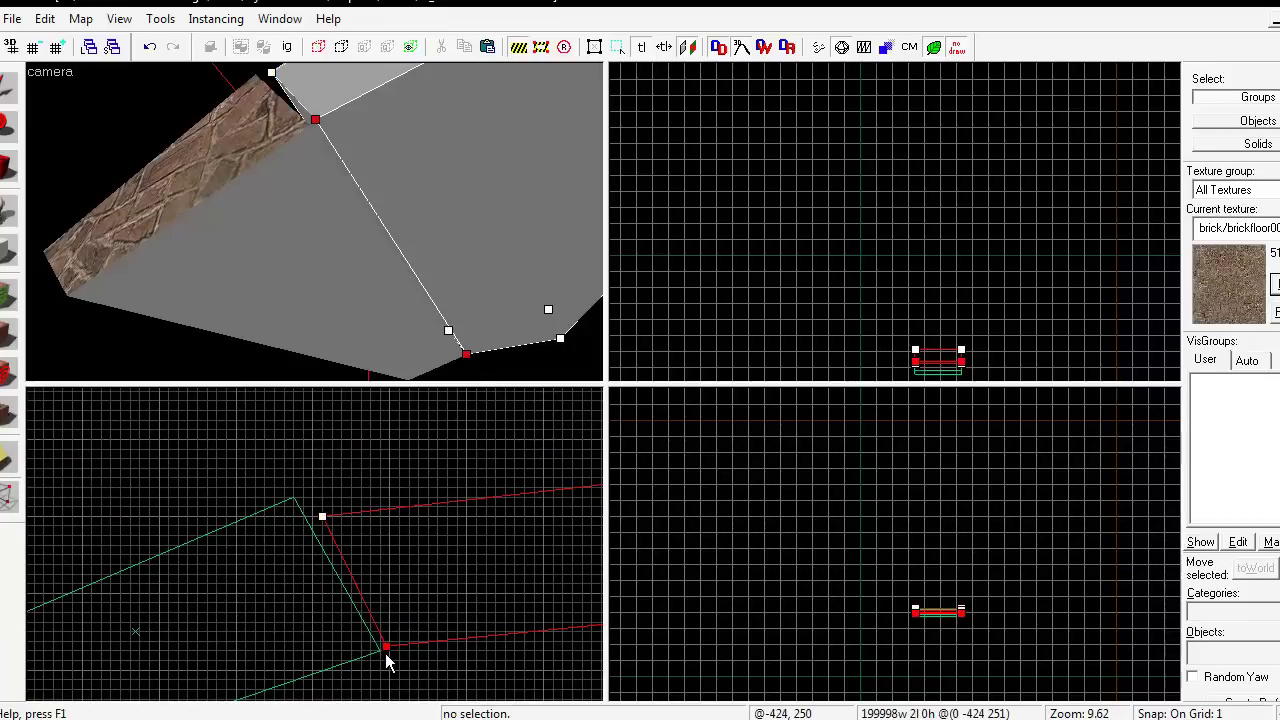
{"action": "scroll", "coordinate": [388, 650], "scroll_direction": "up", "scroll_amount": 9}
{"action": "mouse_move", "coordinate": [393, 616]}
{"action": "left_mouse_down"}
{"action": "mouse_move", "coordinate": [383, 609]}
{"action": "mouse_move", "coordinate": [405, 589]}
{"action": "left_mouse_up"}
{"action": "left_click", "coordinate": [9, 88]}
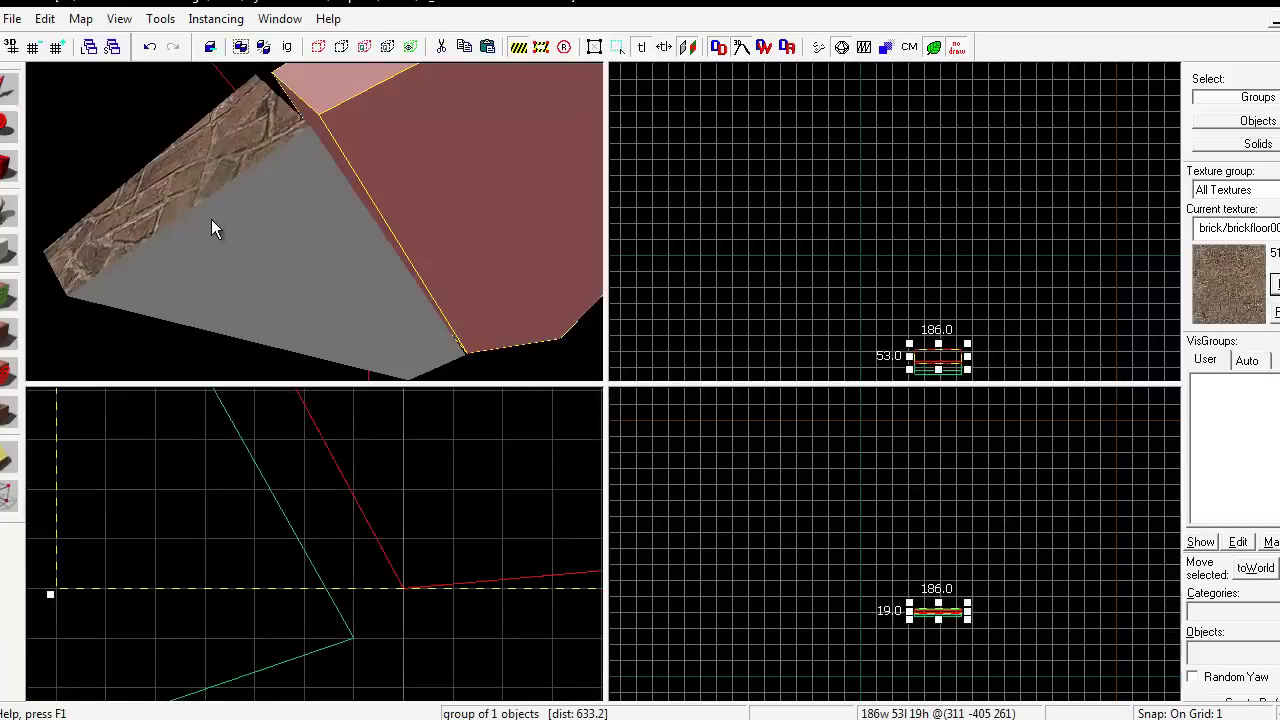
{"action": "key", "text": "ctrl+z"}
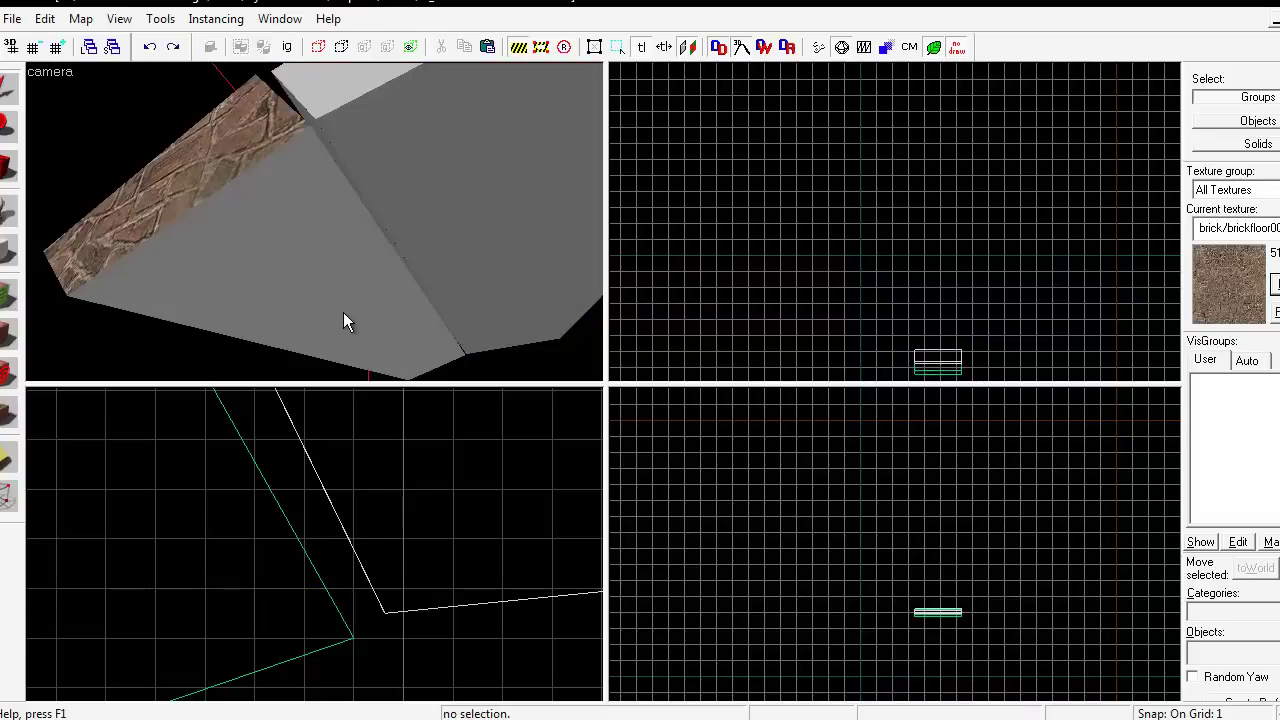
Step: Select the six-sided brush with the brick-textured face and examine the gap beside the grouped piece from its outer side
{"action": "scroll", "coordinate": [389, 640], "scroll_direction": "down", "scroll_amount": 5}
{"action": "left_click", "coordinate": [291, 302]}
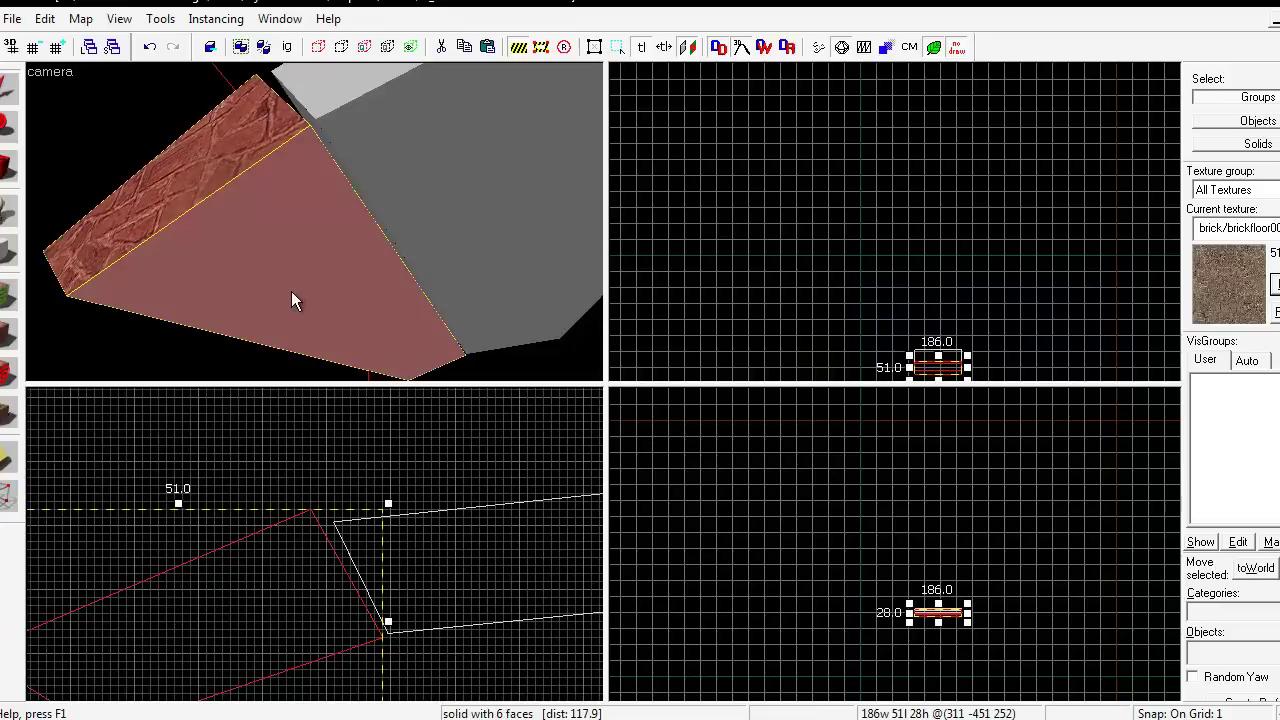
{"action": "key", "text": "z"}
{"action": "key", "text": "s"}
{"action": "key", "text": "w"}
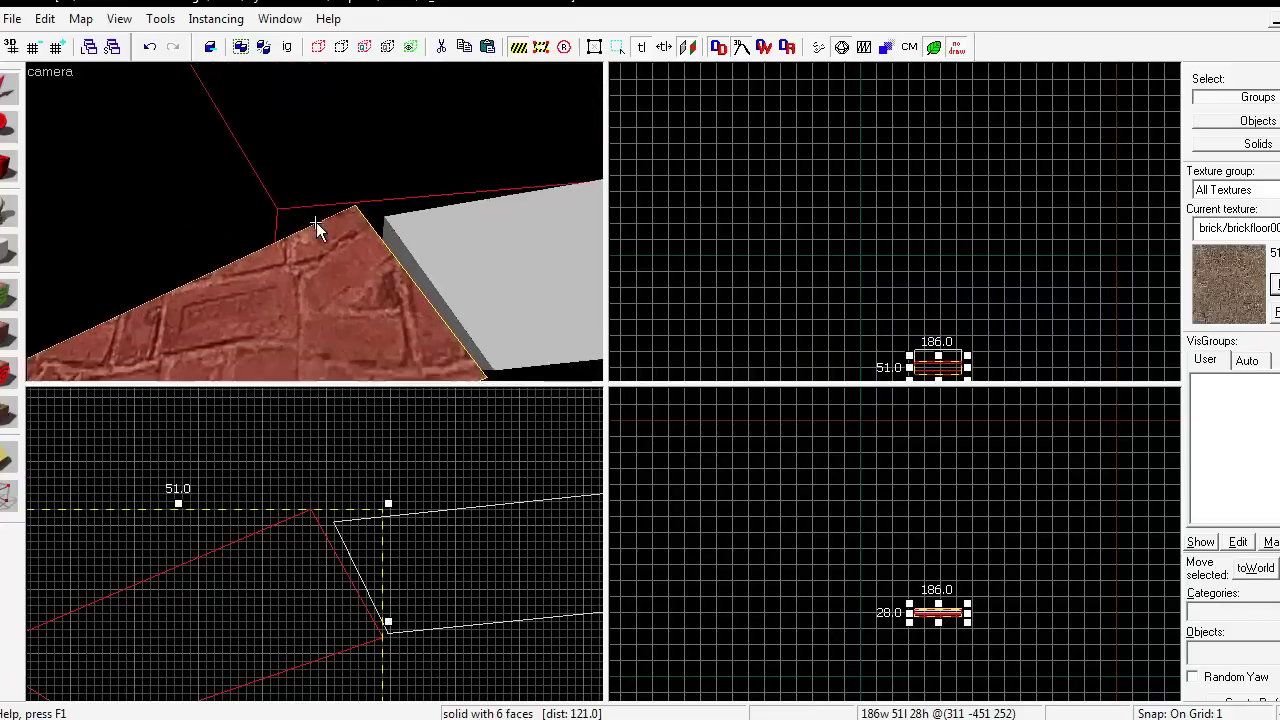
{"action": "scroll", "coordinate": [315, 223], "scroll_direction": "down", "scroll_amount": 2}
{"action": "scroll", "coordinate": [315, 223], "scroll_direction": "up", "scroll_amount": 2}
{"action": "scroll", "coordinate": [315, 223], "scroll_direction": "down", "scroll_amount": 3}
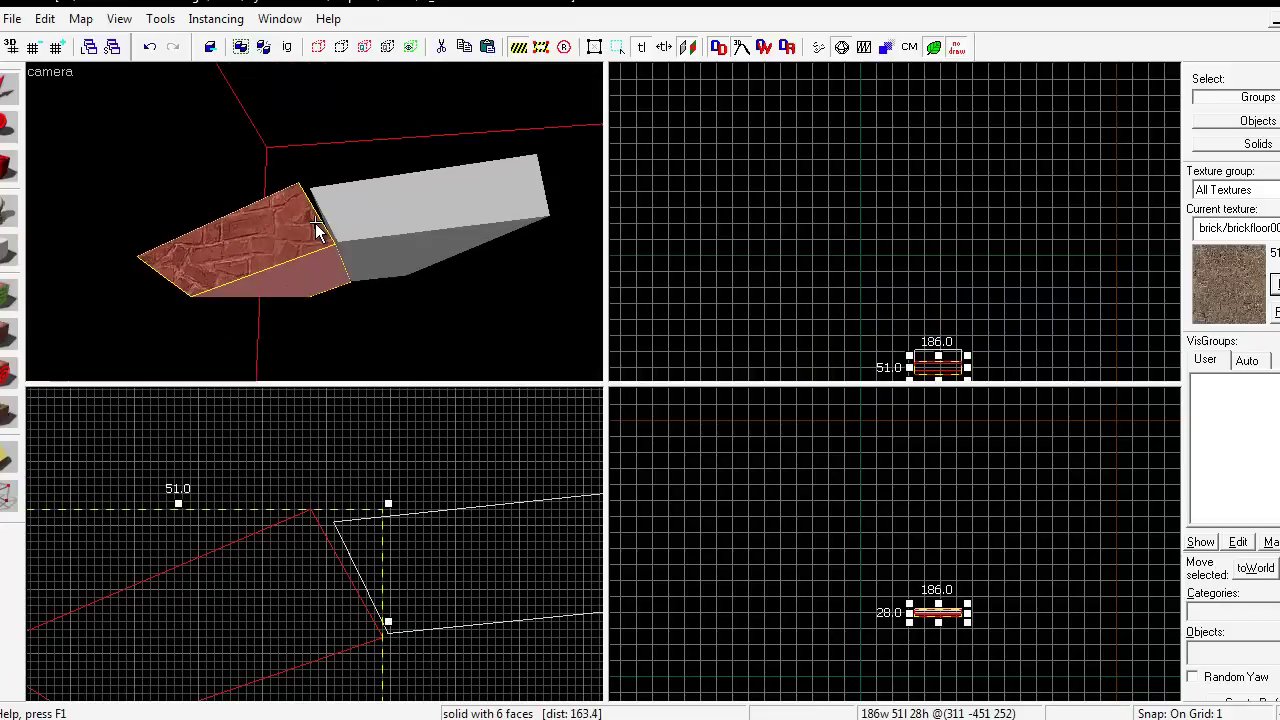
Step: Add the adjoining untextured ceiling piece to the selection alongside the brick-textured brush
{"action": "scroll", "coordinate": [315, 223], "scroll_direction": "up", "scroll_amount": 3}
{"action": "scroll", "coordinate": [315, 223], "scroll_direction": "down", "scroll_amount": 4}
{"action": "scroll", "coordinate": [315, 223], "scroll_direction": "up", "scroll_amount": 4}
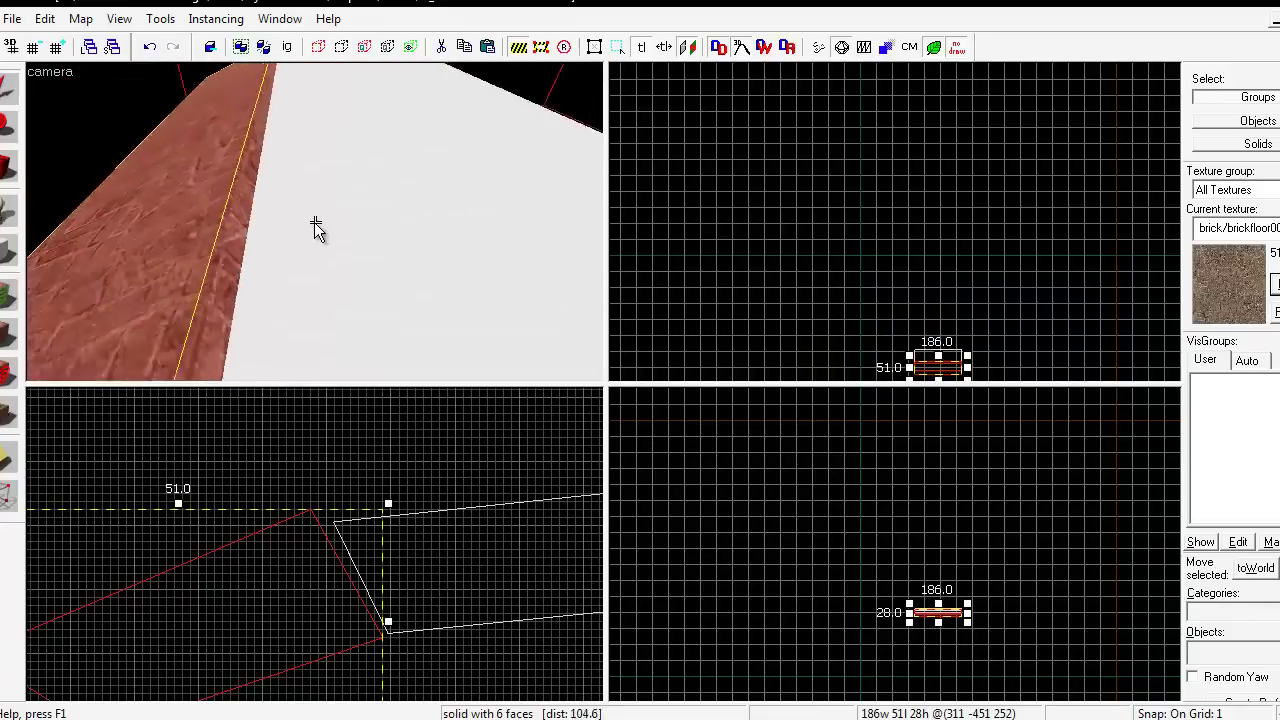
{"action": "scroll", "coordinate": [315, 223], "scroll_direction": "down", "scroll_amount": 3}
{"action": "left_click", "coordinate": [400, 222], "text": "ctrl"}
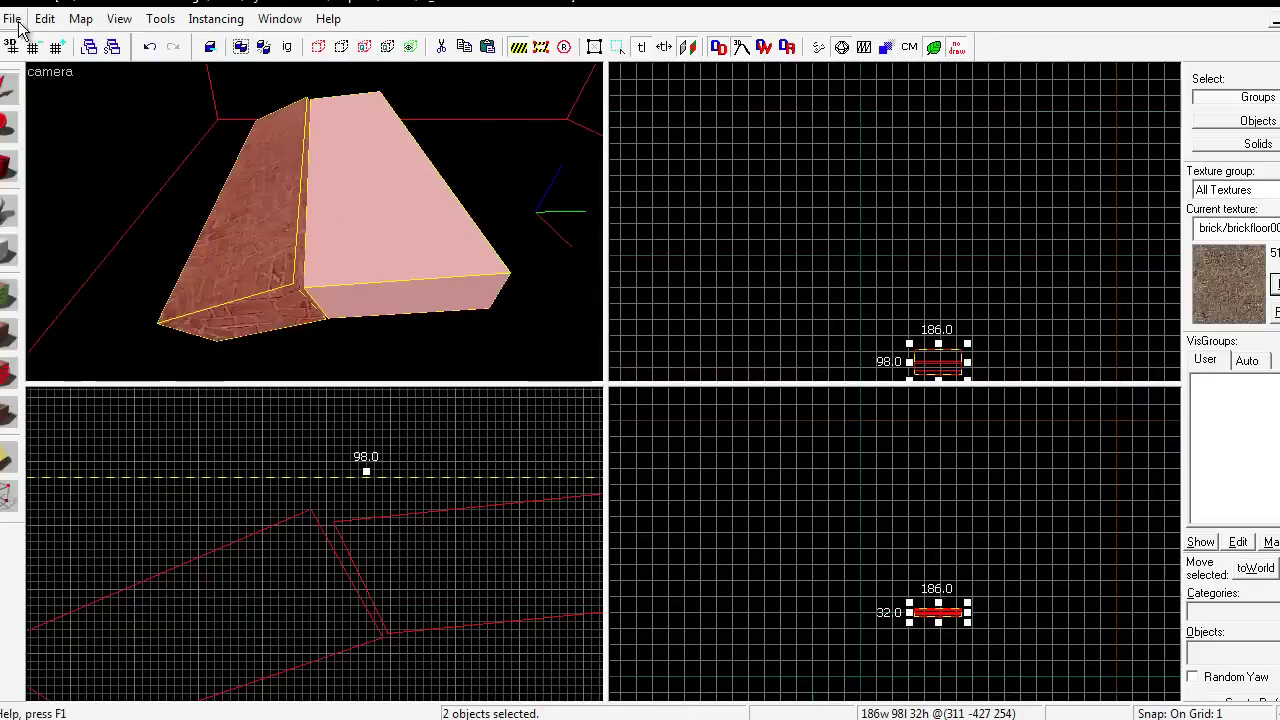
Step: Copy both pieces into a new map using Paste Special with one copy starting at the center of the original
{"action": "left_click", "coordinate": [17, 27]}
{"action": "left_click", "coordinate": [40, 40]}
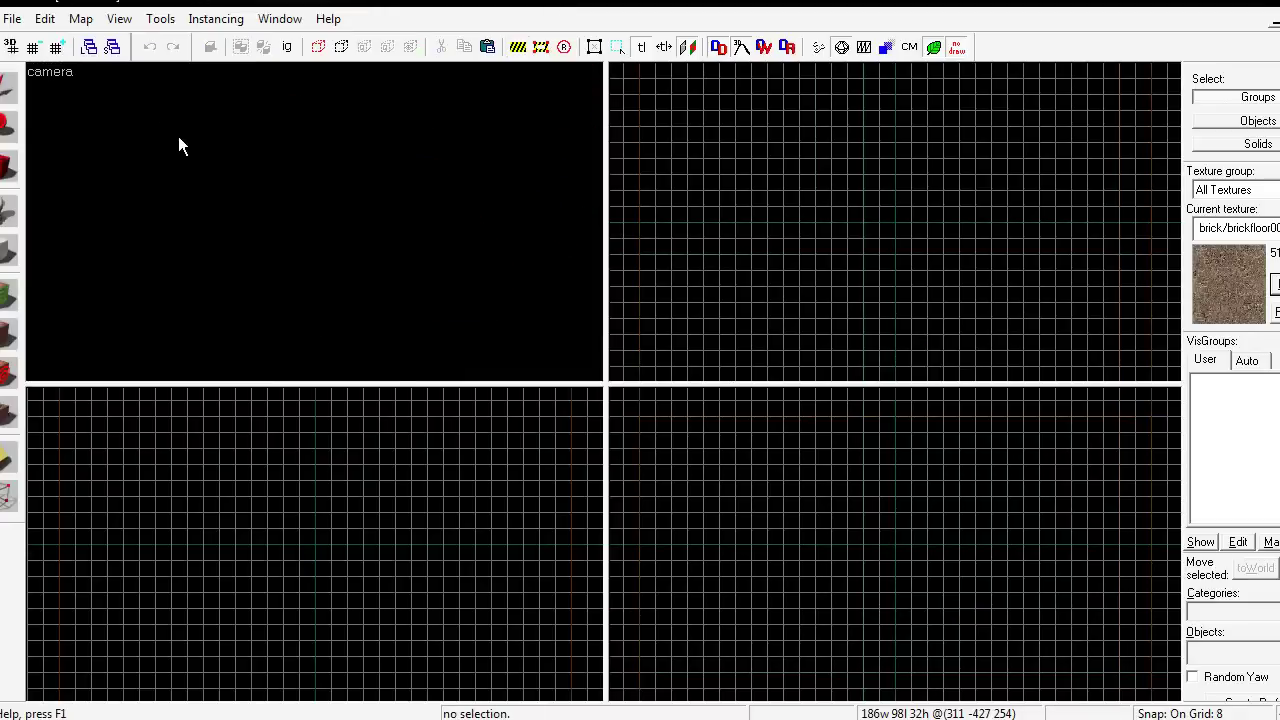
{"action": "key", "text": "ctrl+shift+v"}
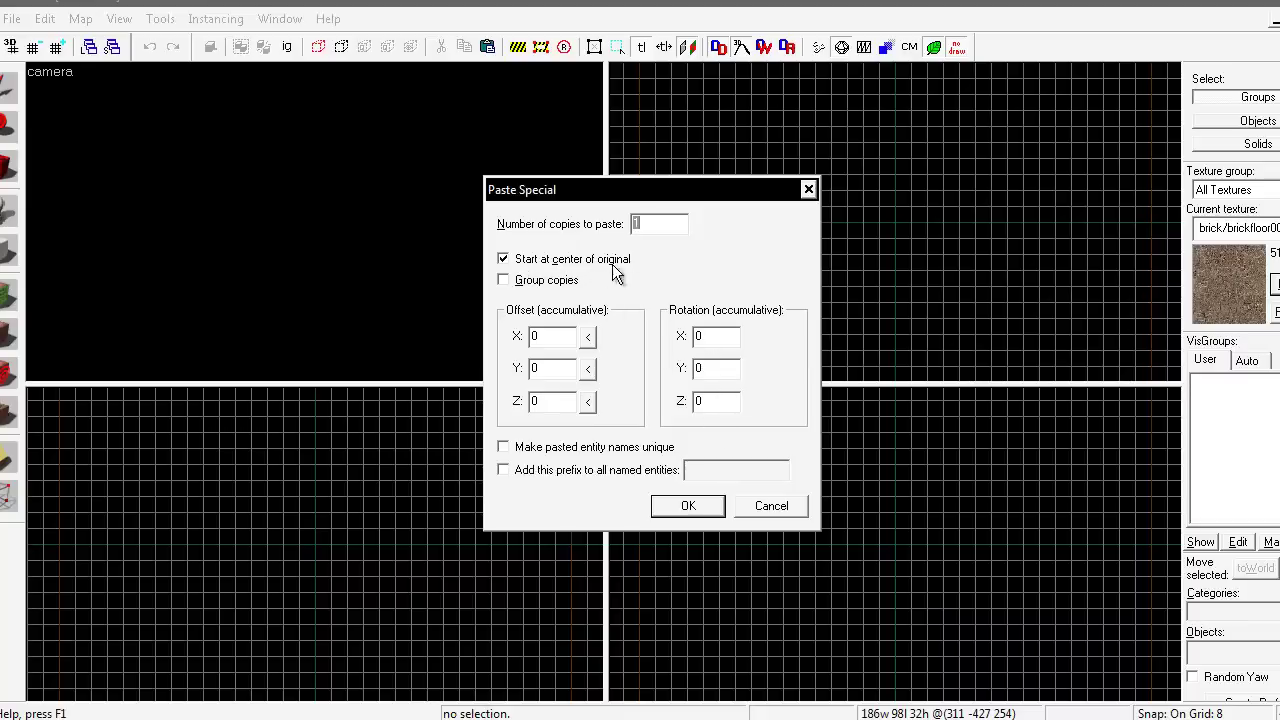
{"action": "left_click", "coordinate": [688, 506]}
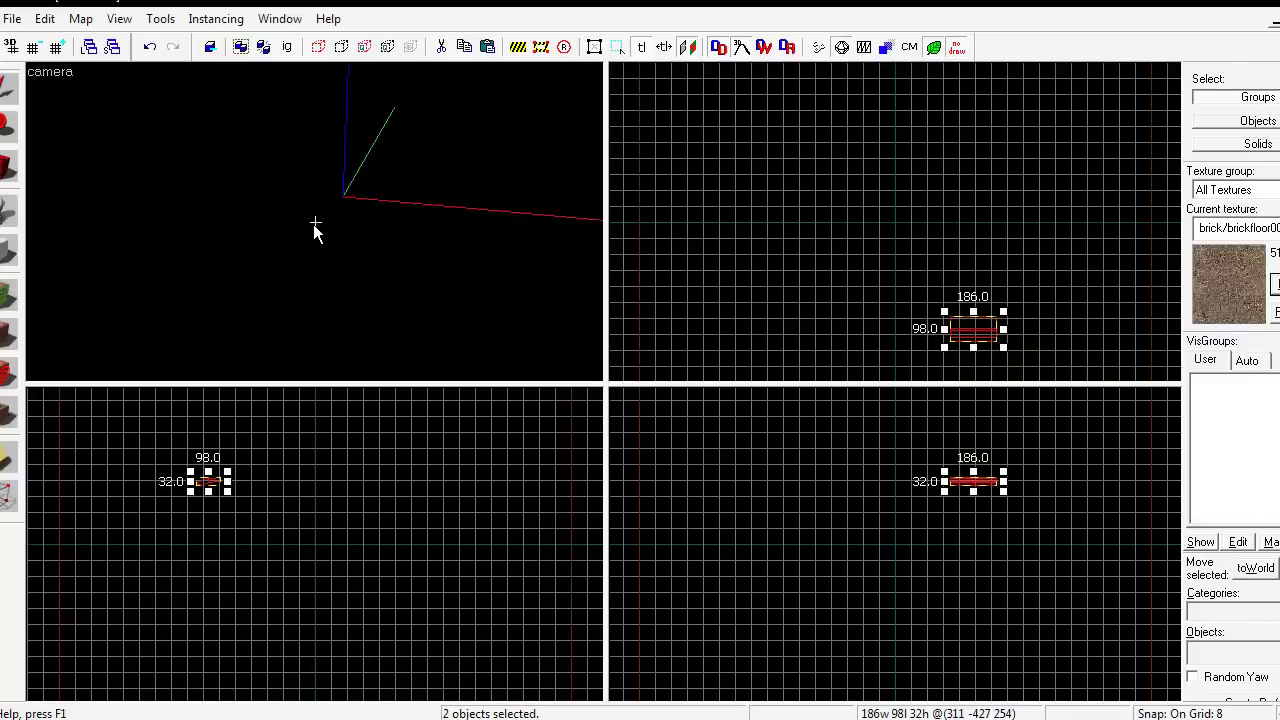
Step: Examine the pasted pieces in the 3D view, focusing on the seam between them from above and from the end
{"action": "key", "text": "w"}
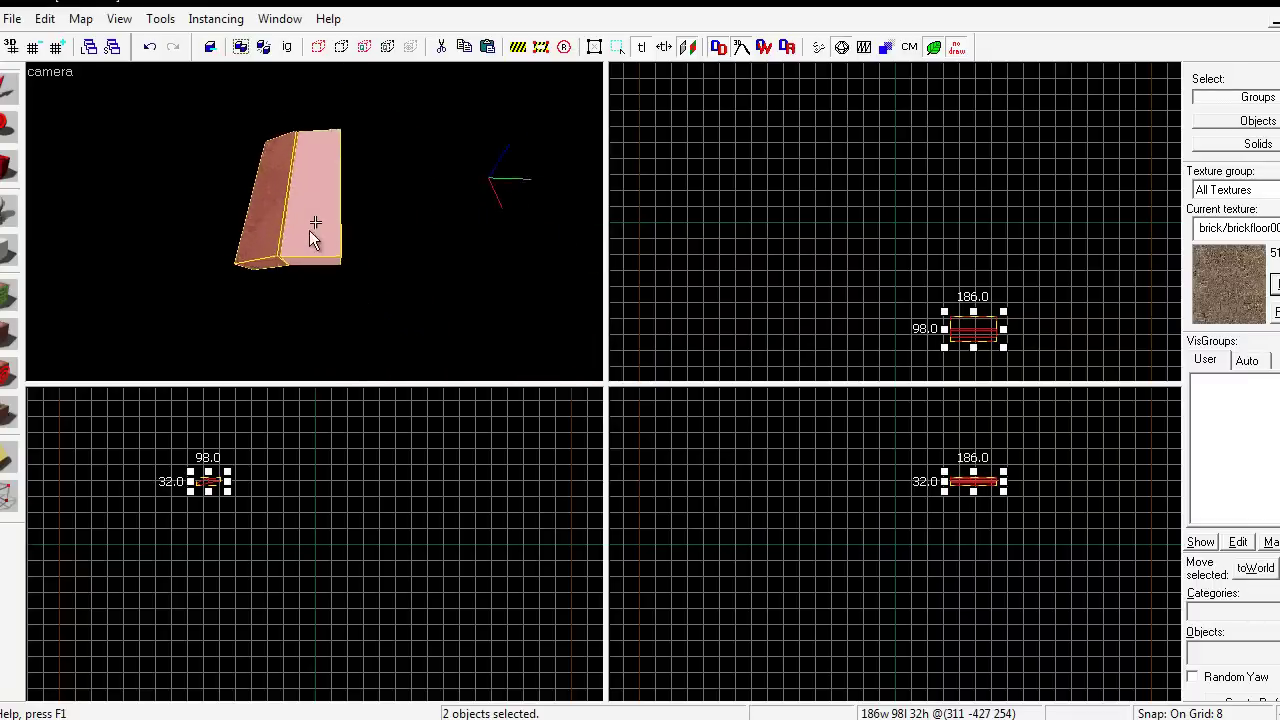
{"action": "key", "text": "w"}
{"action": "key", "text": "s"}
{"action": "key", "text": "z"}
{"action": "key", "text": "w"}
{"action": "key", "text": "s"}
{"action": "key", "text": "z"}
{"action": "key", "text": "w"}
{"action": "key", "text": "Down"}
{"action": "key", "text": "Up"}
{"action": "key", "text": "Down"}
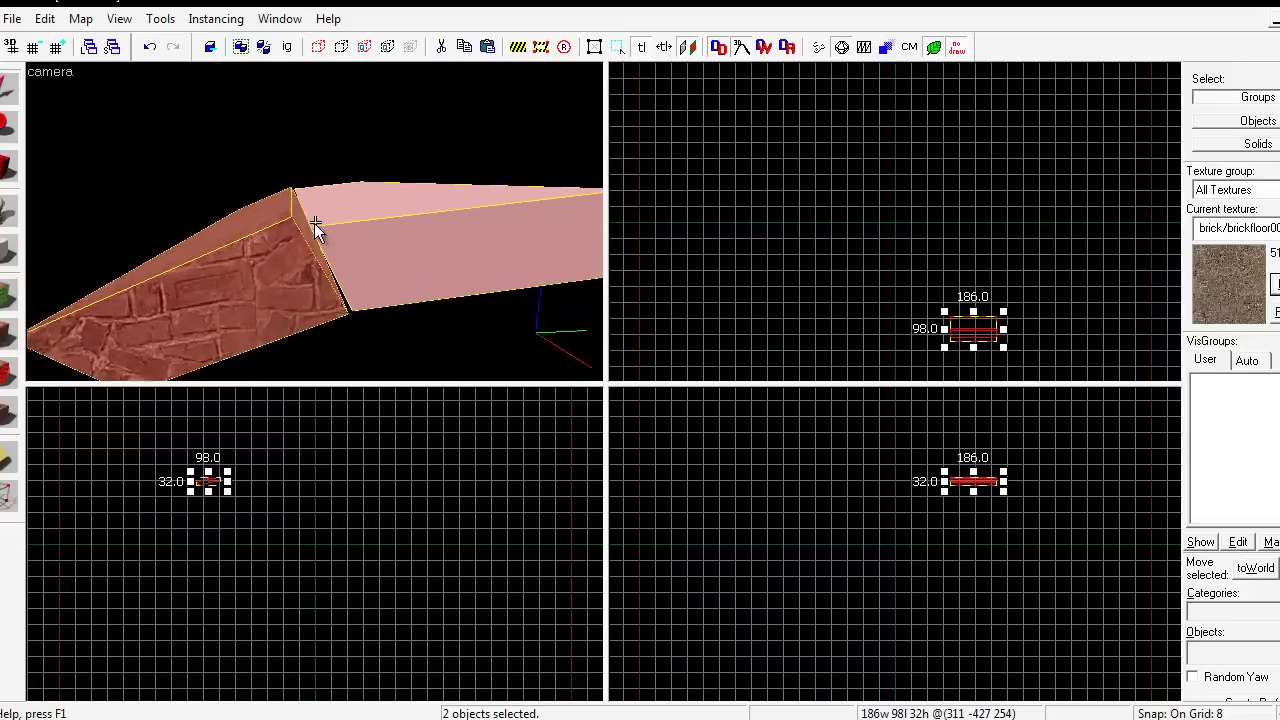
{"action": "key", "text": "Up"}
{"action": "key", "text": "Down"}
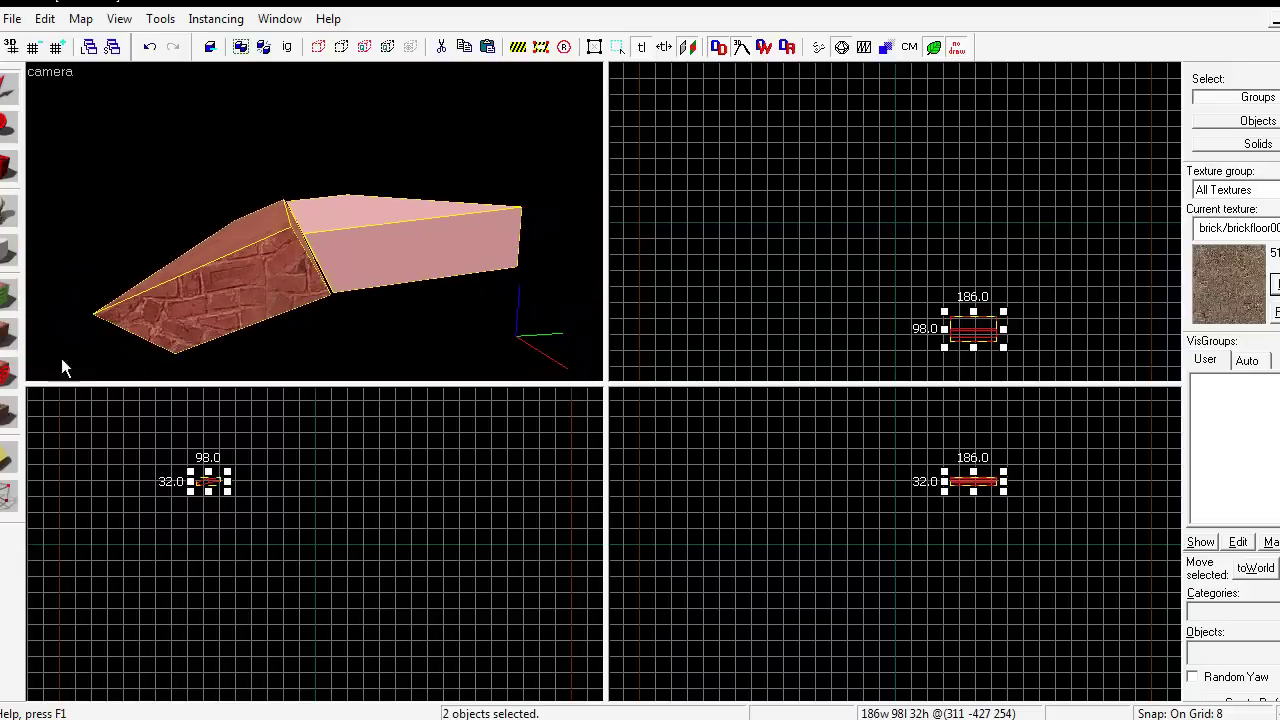
Step: Limit vertex editing to the brick-textured brush and select its lower seam-side vertices in the 2D end view
{"action": "left_click", "coordinate": [8, 492]}
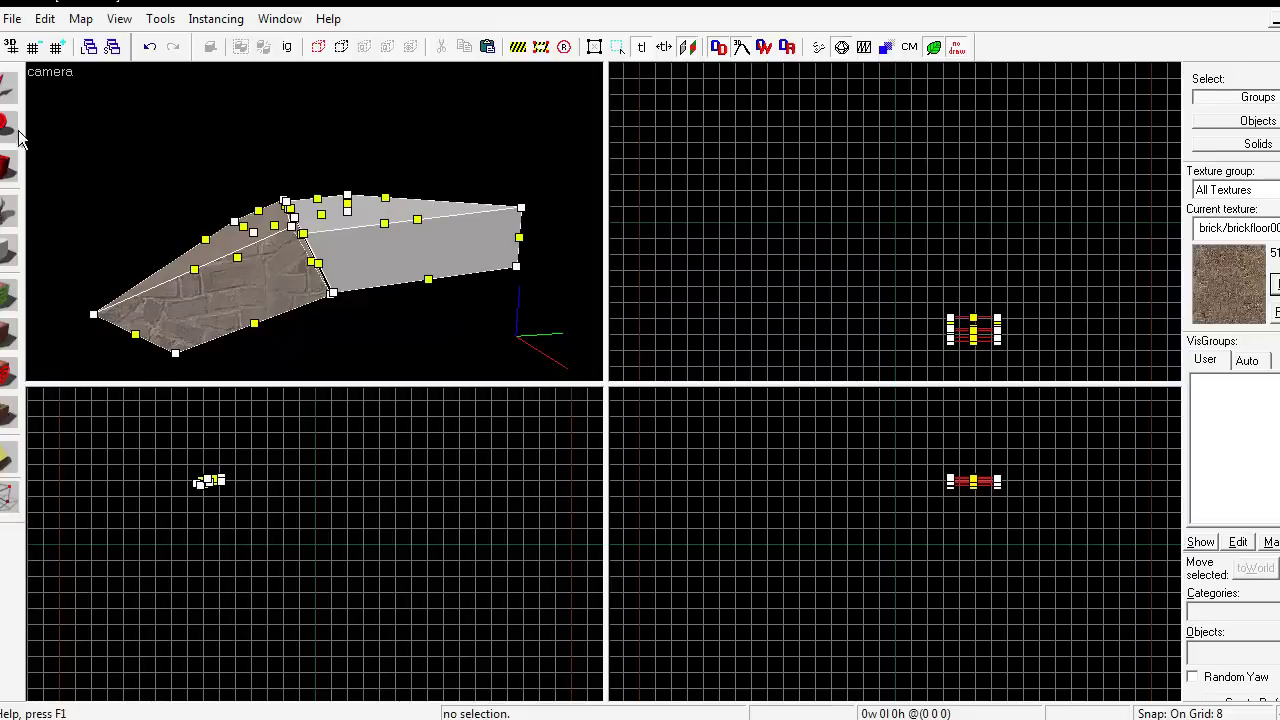
{"action": "left_click", "coordinate": [7, 92]}
{"action": "left_click", "coordinate": [254, 286]}
{"action": "left_click", "coordinate": [8, 494]}
{"action": "scroll", "coordinate": [234, 503], "scroll_direction": "up", "scroll_amount": 4}
{"action": "left_click", "coordinate": [322, 579]}
{"action": "scroll", "coordinate": [390, 595], "scroll_direction": "up", "scroll_amount": 3}
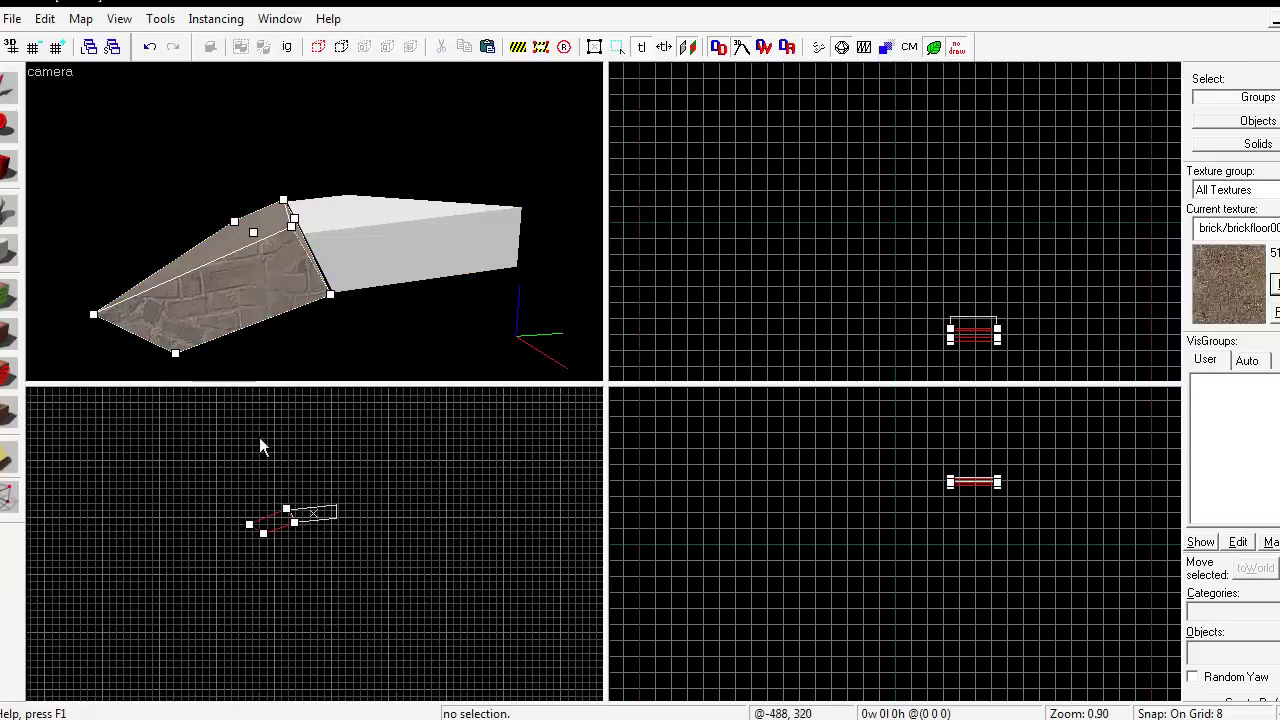
{"action": "scroll", "coordinate": [320, 523], "scroll_direction": "up", "scroll_amount": 12}
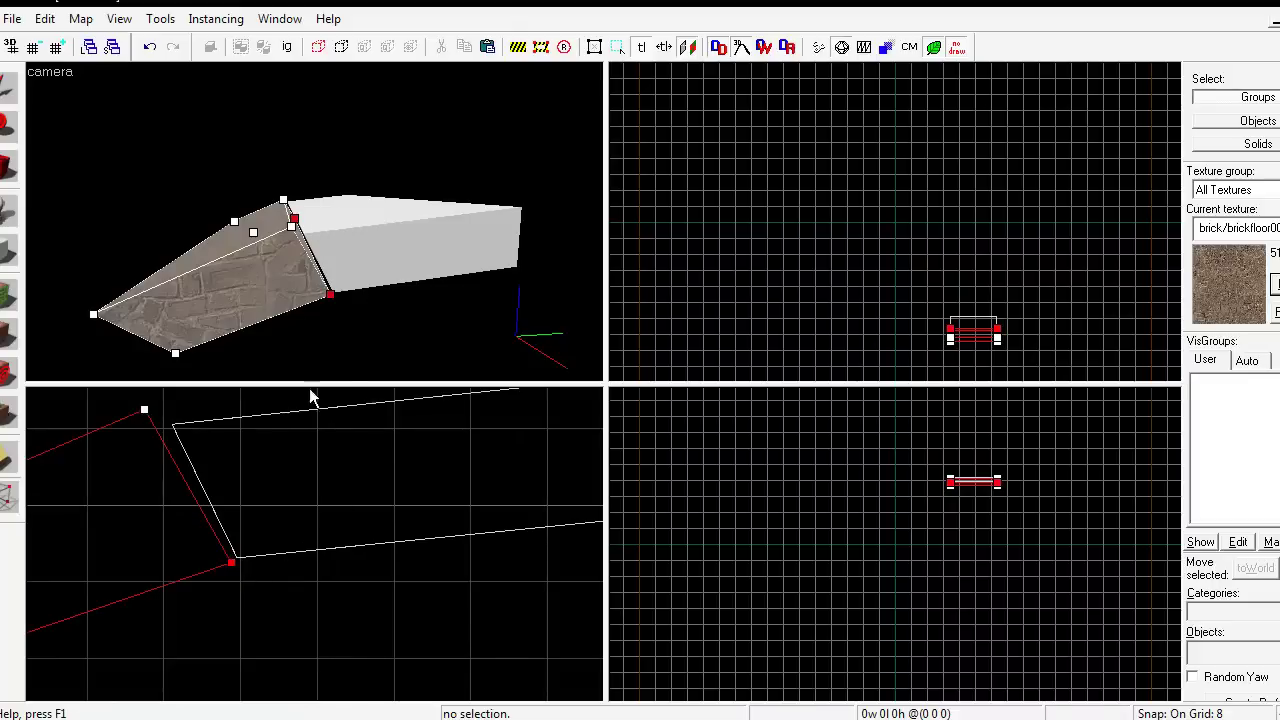
Step: Compare the upper and lower seam-side vertices of both pieces with the Vertex tool, ending on the brick-textured brush
{"action": "left_click", "coordinate": [143, 409]}
{"action": "left_click", "coordinate": [339, 256]}
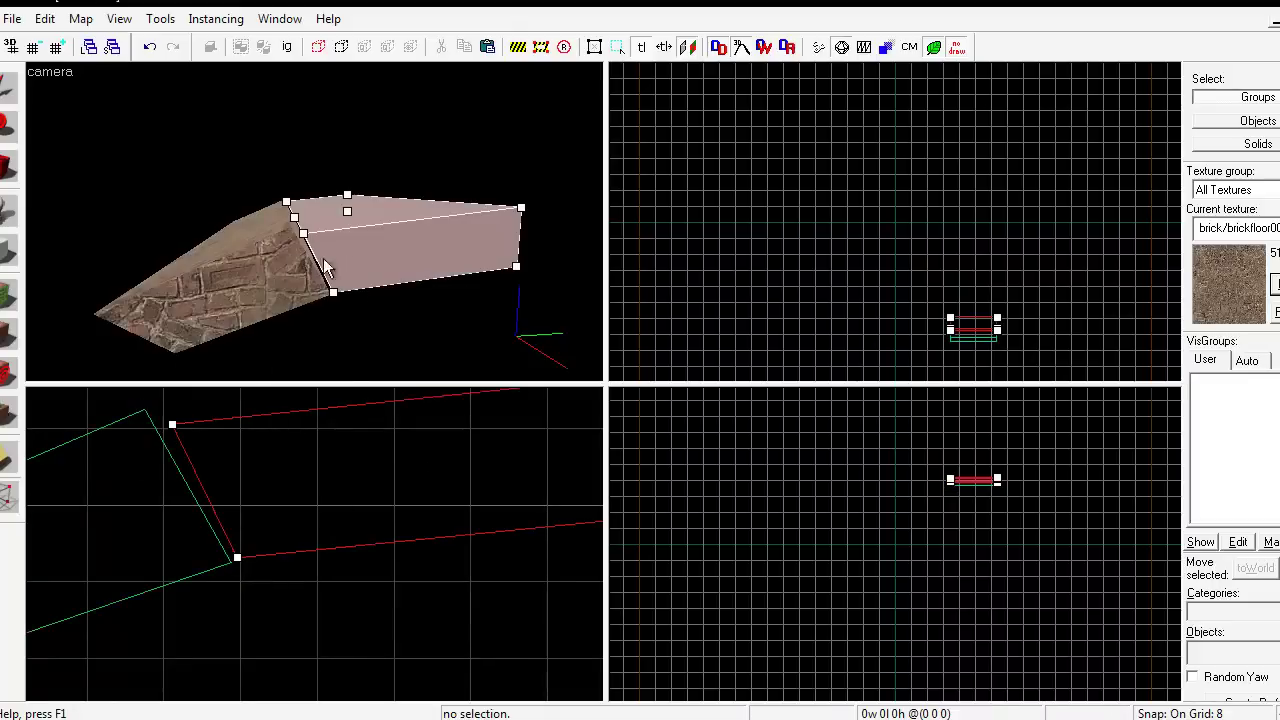
{"action": "left_click", "coordinate": [237, 558]}
{"action": "left_click", "coordinate": [172, 424]}
{"action": "left_click", "coordinate": [277, 281]}
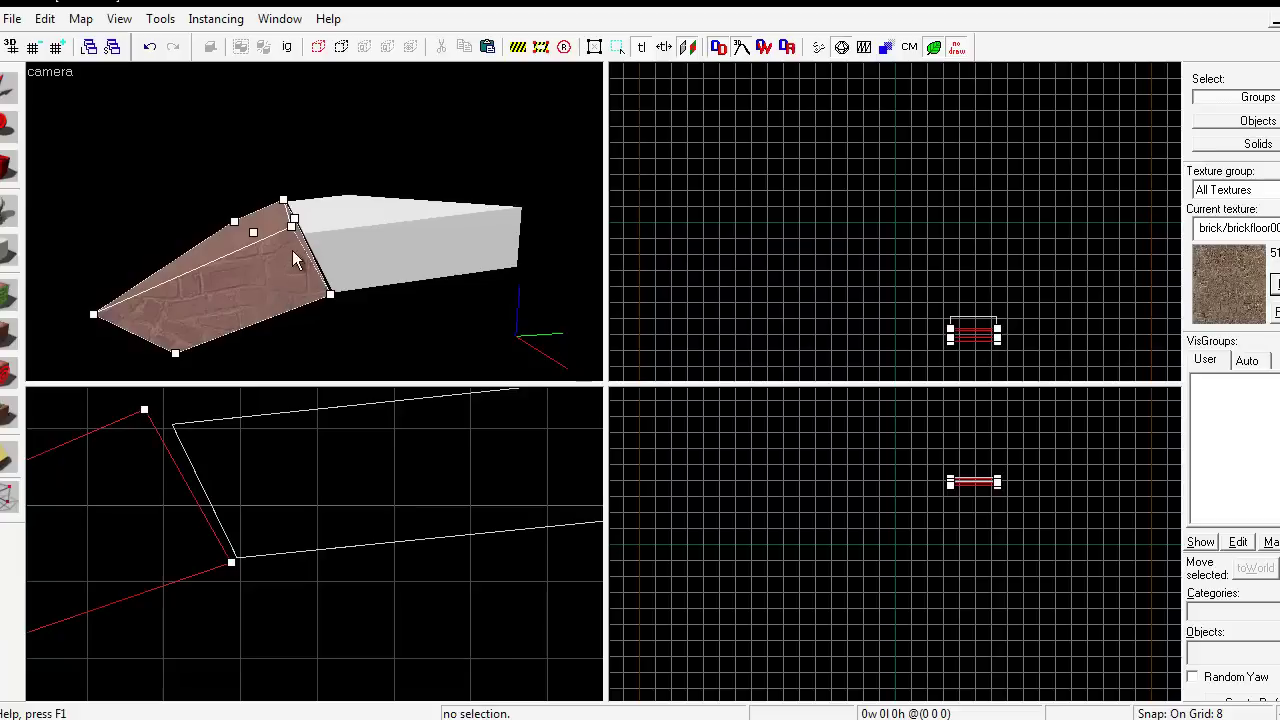
{"action": "key", "text": "z"}
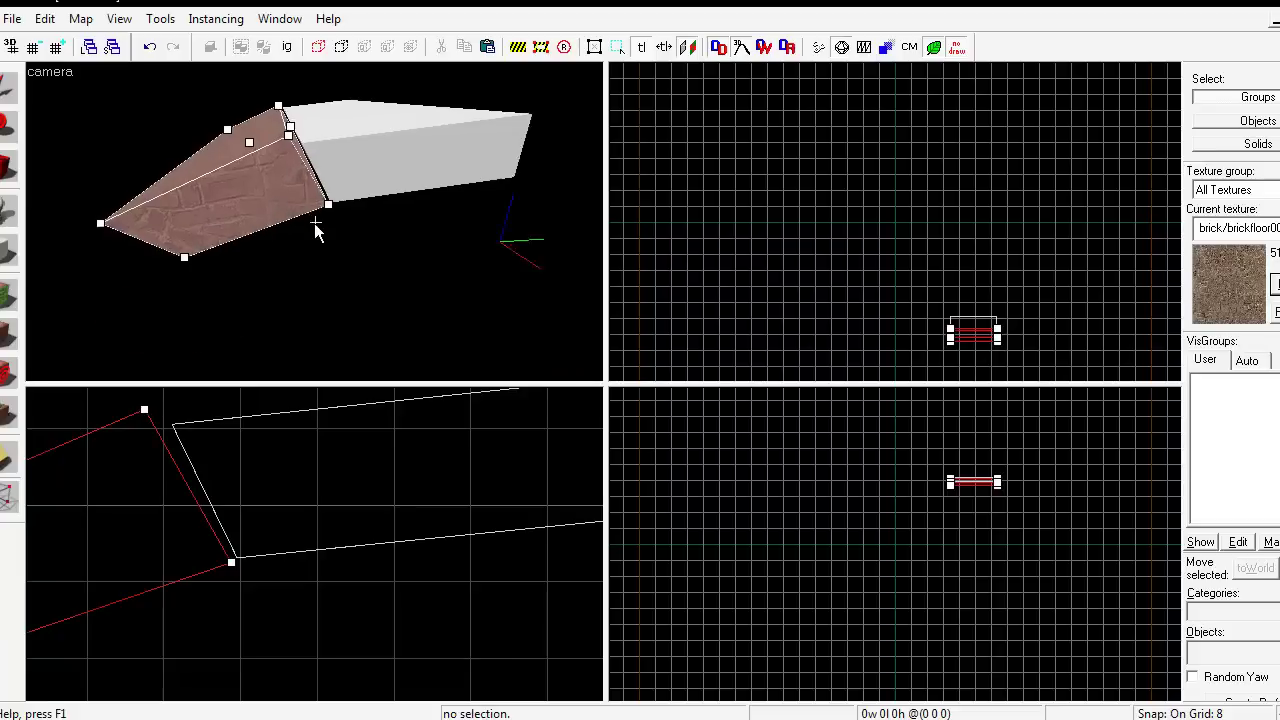
{"action": "key", "text": "z"}
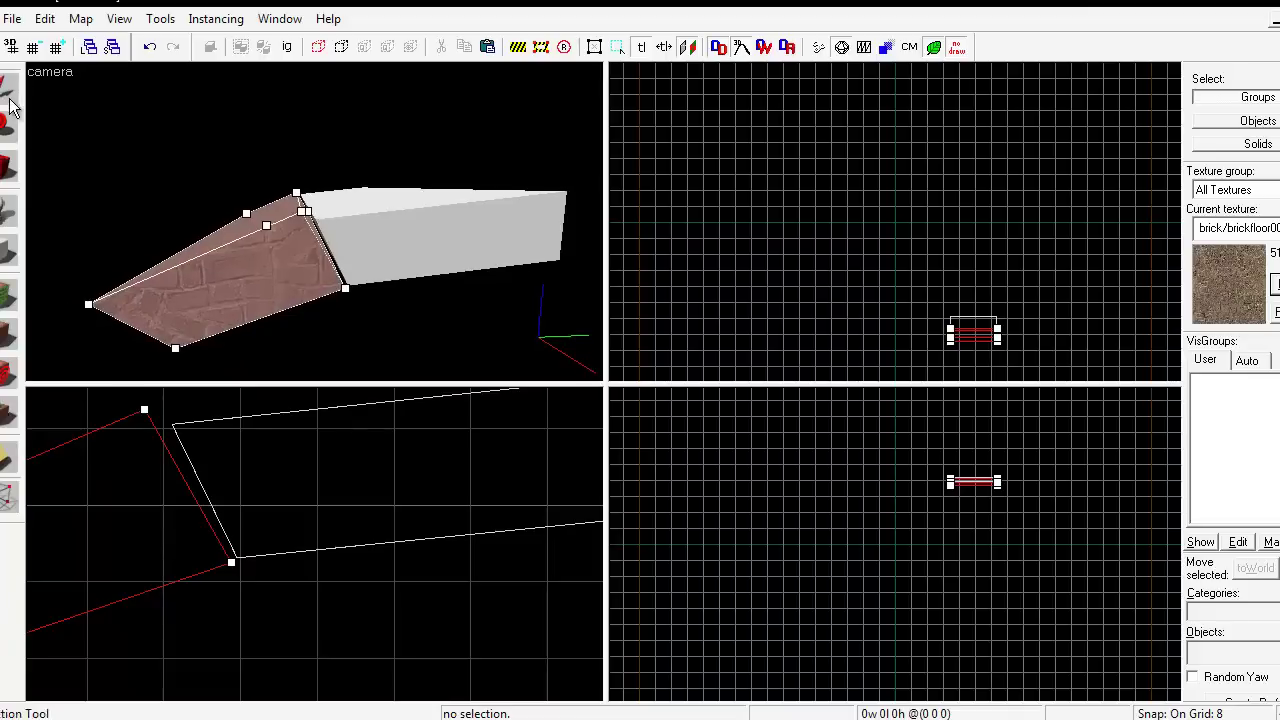
Step: Switch to the Selection tool and examine the gap along the selected brick-textured brush's seam face in the 3D view
{"action": "left_click", "coordinate": [8, 88]}
{"action": "scroll", "coordinate": [313, 225], "scroll_direction": "up", "scroll_amount": 4}
{"action": "key", "text": "s"}
{"action": "key", "text": "w"}
{"action": "key", "text": "s"}
{"action": "key", "text": "w"}
{"action": "scroll", "coordinate": [314, 222], "scroll_direction": "down", "scroll_amount": 3}
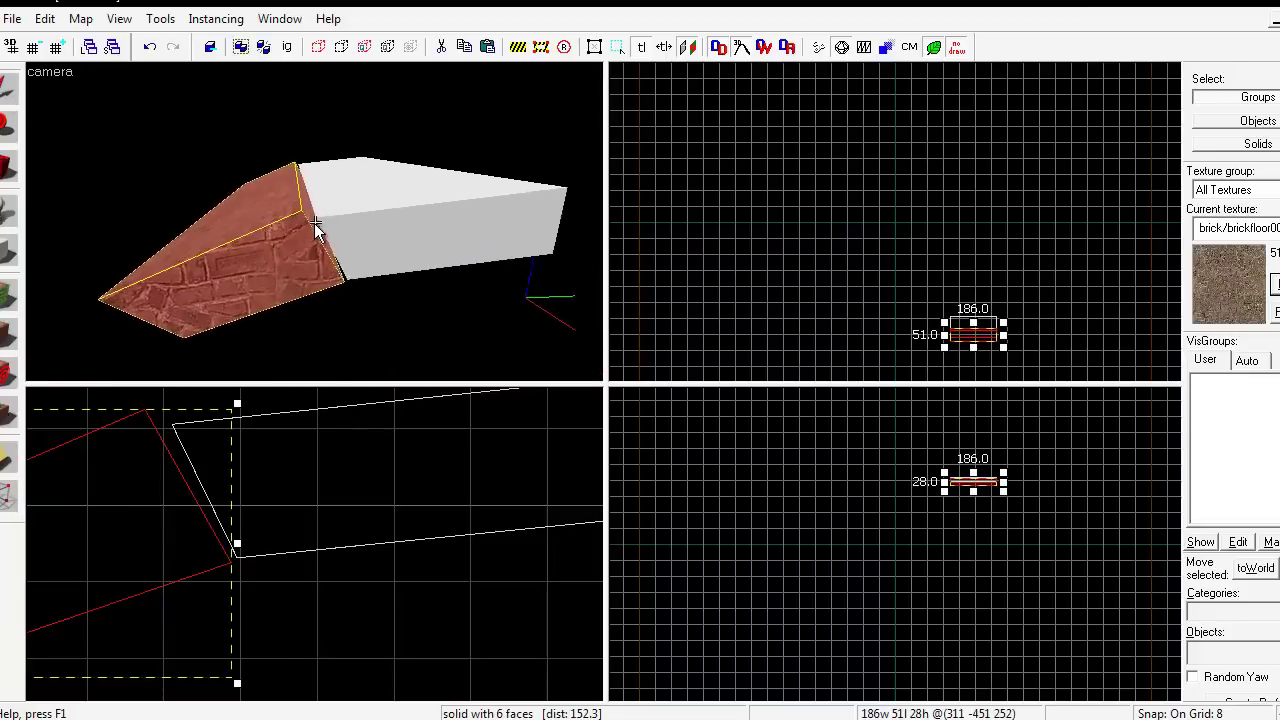
{"action": "scroll", "coordinate": [316, 222], "scroll_direction": "up", "scroll_amount": 3}
{"action": "scroll", "coordinate": [316, 222], "scroll_direction": "down", "scroll_amount": 3}
{"action": "scroll", "coordinate": [316, 222], "scroll_direction": "up", "scroll_amount": 3}
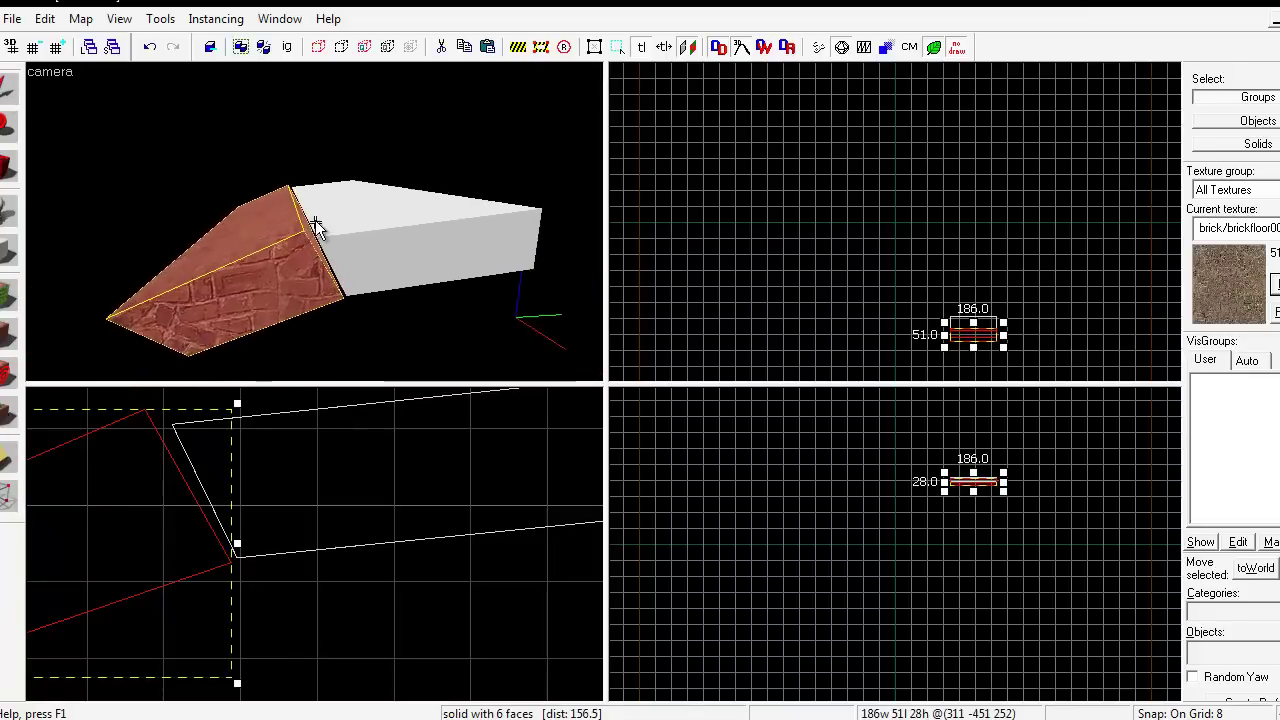
{"action": "scroll", "coordinate": [315, 223], "scroll_direction": "down", "scroll_amount": 1}
{"action": "scroll", "coordinate": [315, 220], "scroll_direction": "up", "scroll_amount": 1}
{"action": "scroll", "coordinate": [315, 220], "scroll_direction": "down", "scroll_amount": 3}
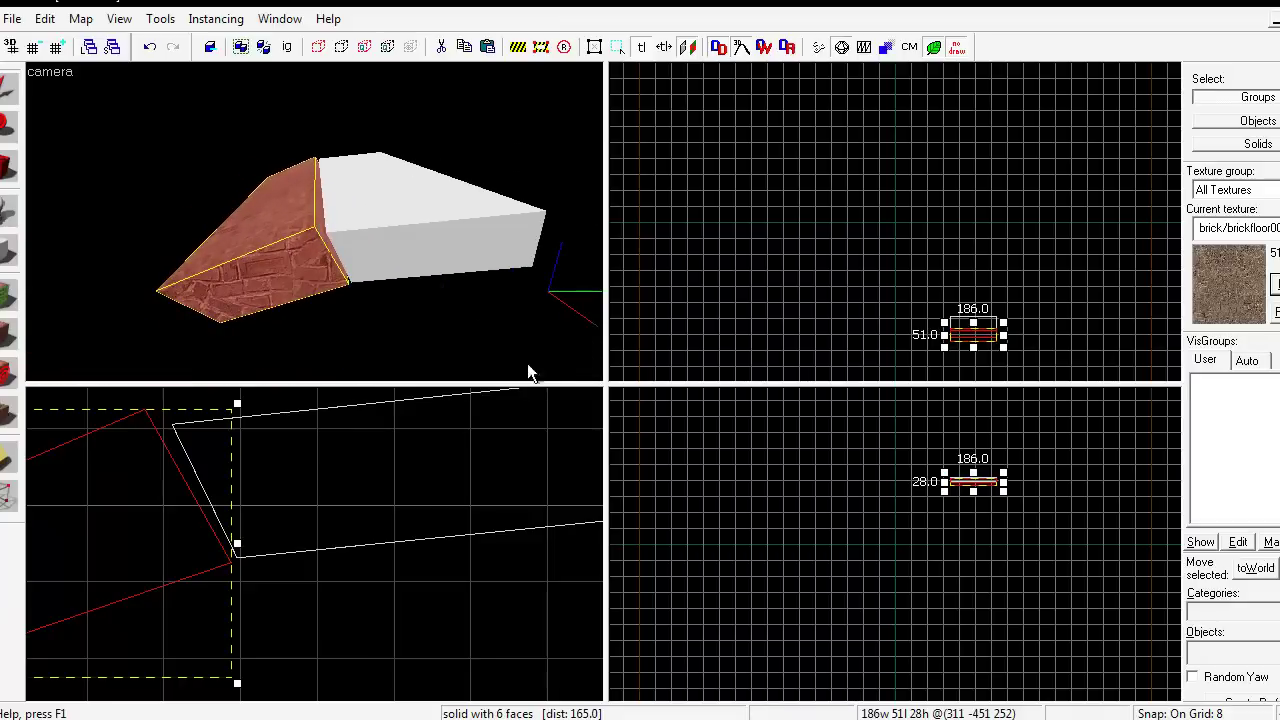
{"action": "key", "text": "alt+Tab"}
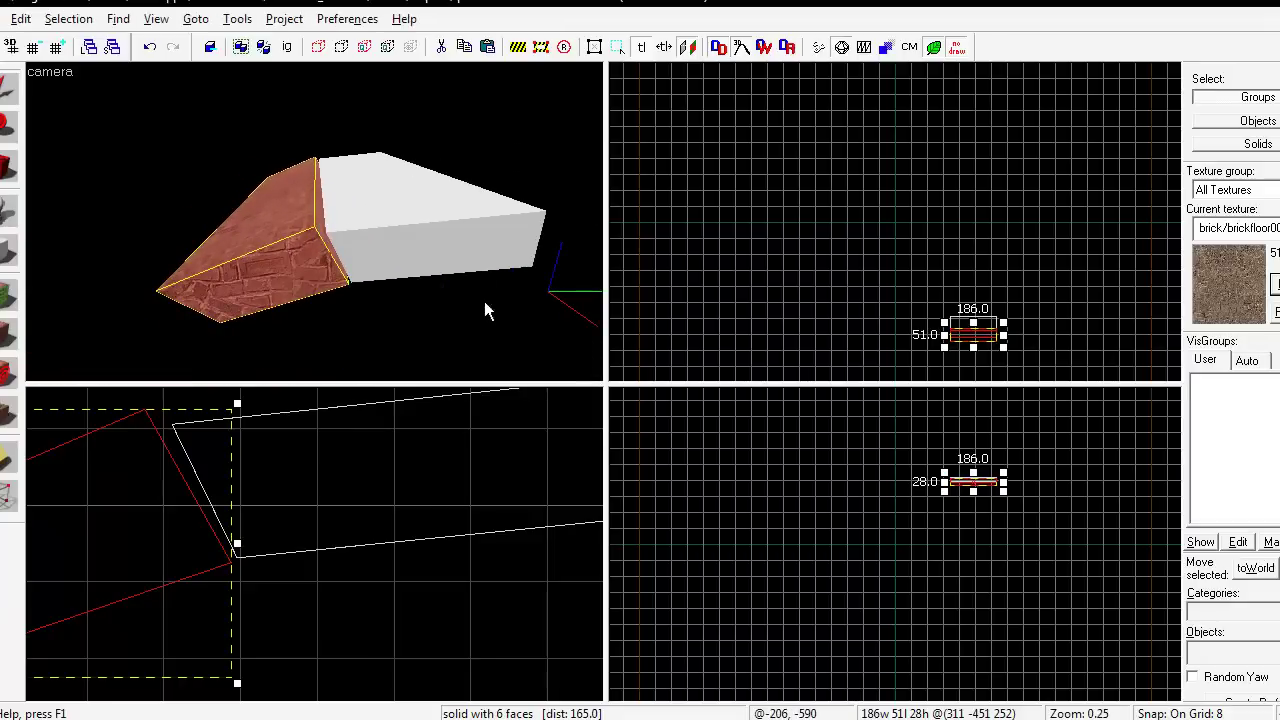
{"action": "key", "text": "alt+Tab"}
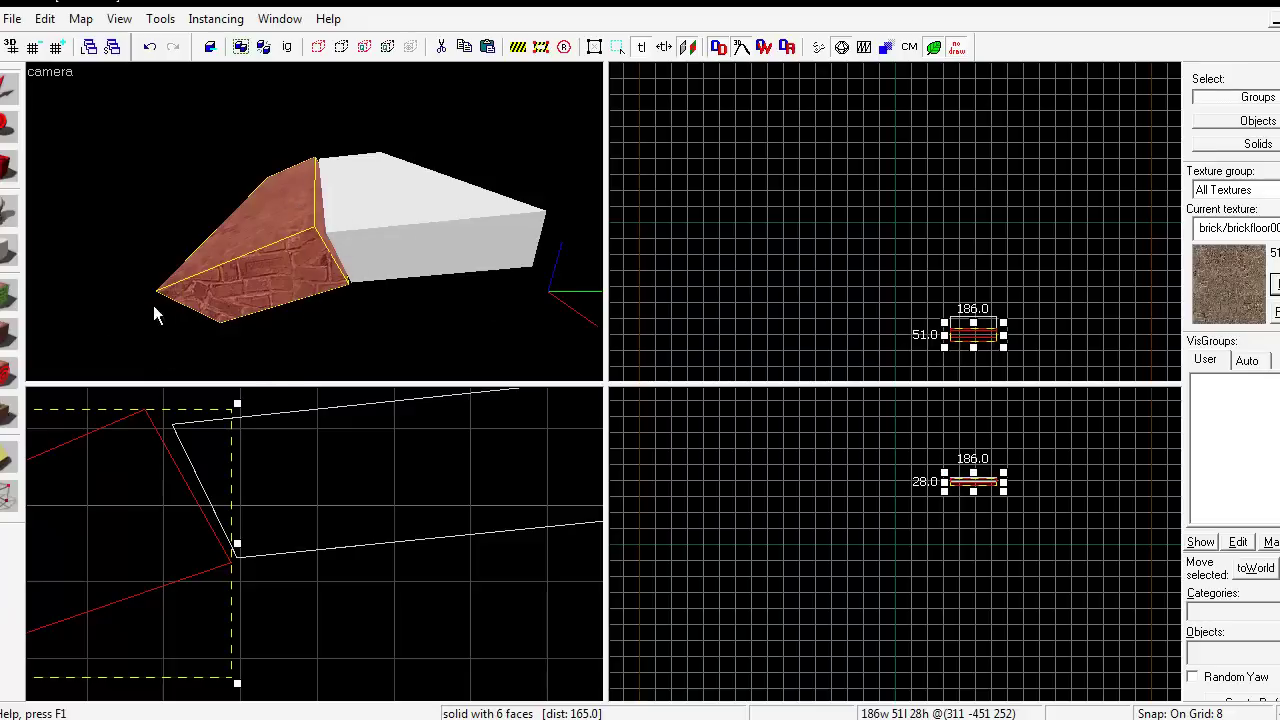
Step: Clear the selection, reselect the brick-textured brush, and inspect its end face and the narrow gap at the seam's corner
{"action": "left_click", "coordinate": [350, 310]}
{"action": "key", "text": "z"}
{"action": "key", "text": "w"}
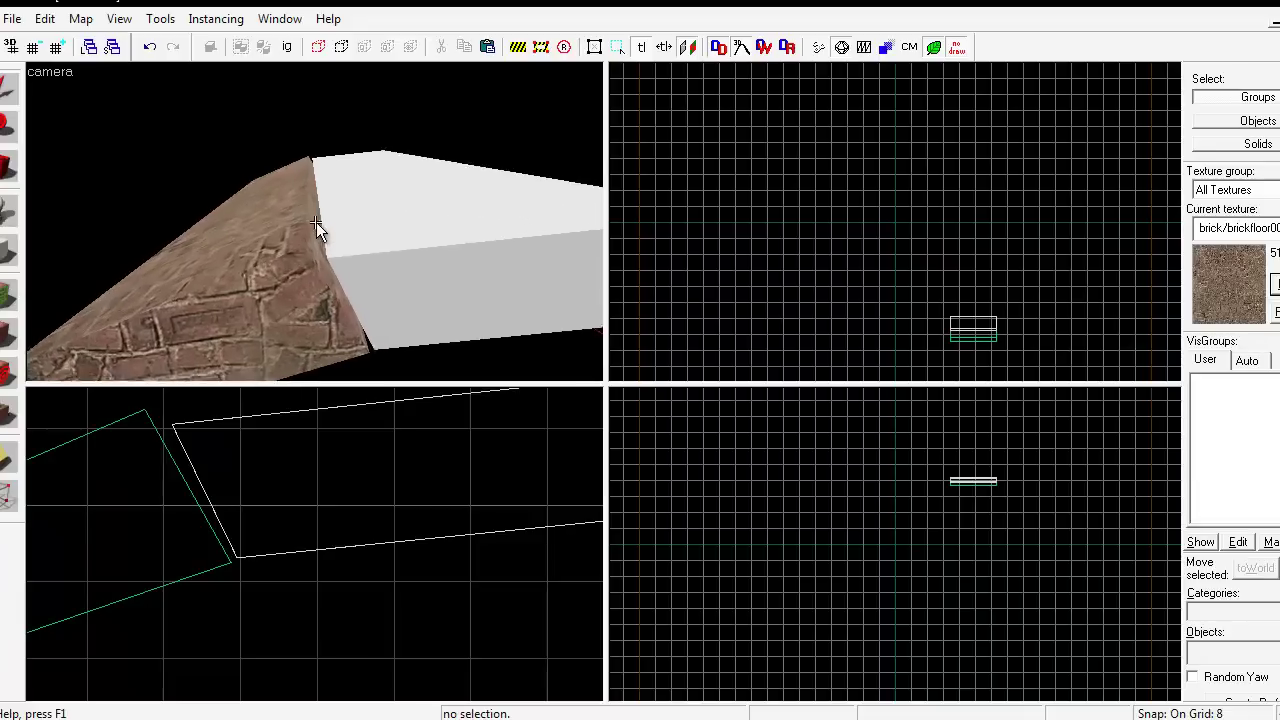
{"action": "key", "text": "s"}
{"action": "key", "text": "z"}
{"action": "left_click", "coordinate": [292, 276]}
{"action": "key", "text": "z"}
{"action": "key", "text": "s"}
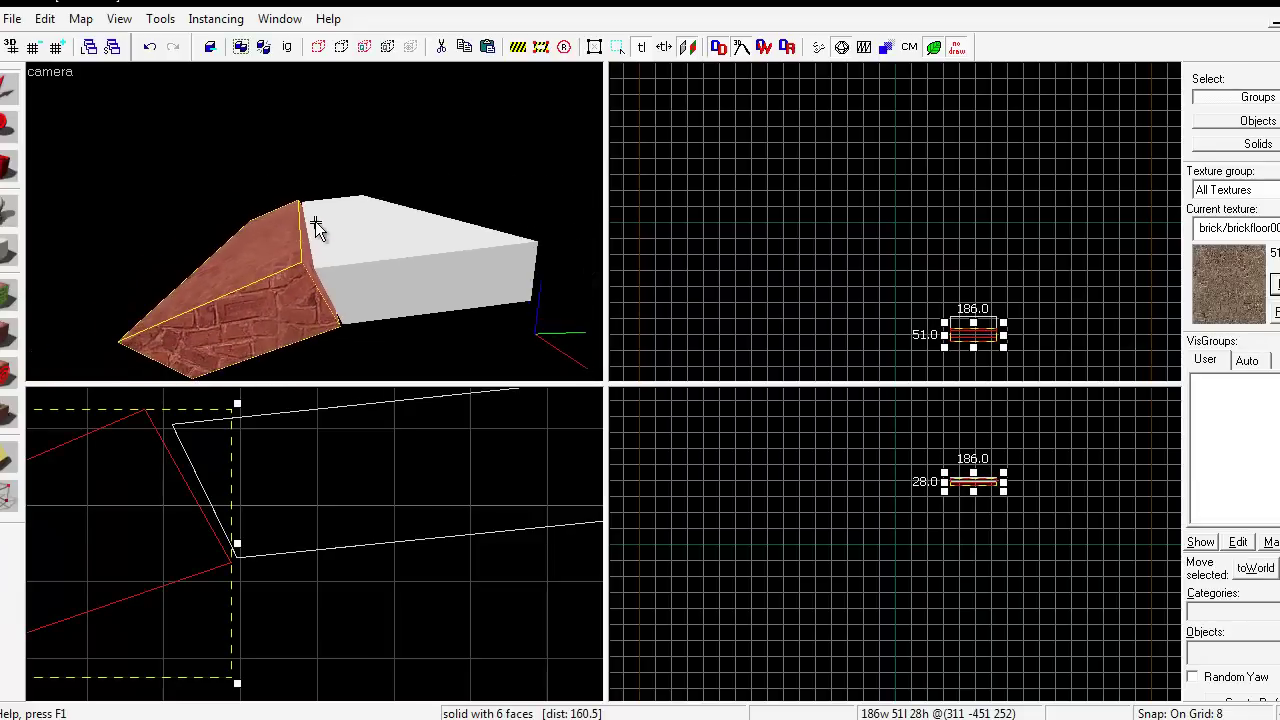
{"action": "key", "text": "w"}
{"action": "key", "text": "s"}
{"action": "key", "text": "w"}
{"action": "key", "text": "s"}
{"action": "key", "text": "w"}
{"action": "scroll", "coordinate": [315, 223], "scroll_direction": "down", "scroll_amount": 1}
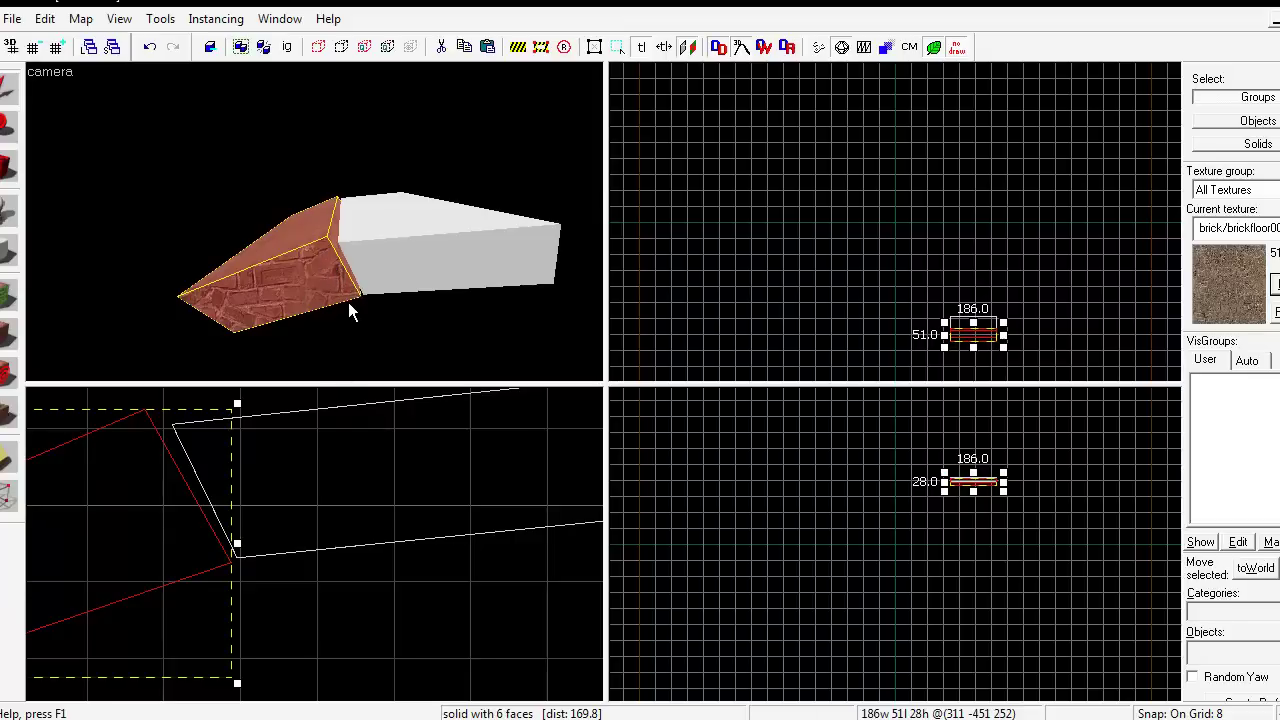
{"action": "scroll", "coordinate": [316, 223], "scroll_direction": "up", "scroll_amount": 2}
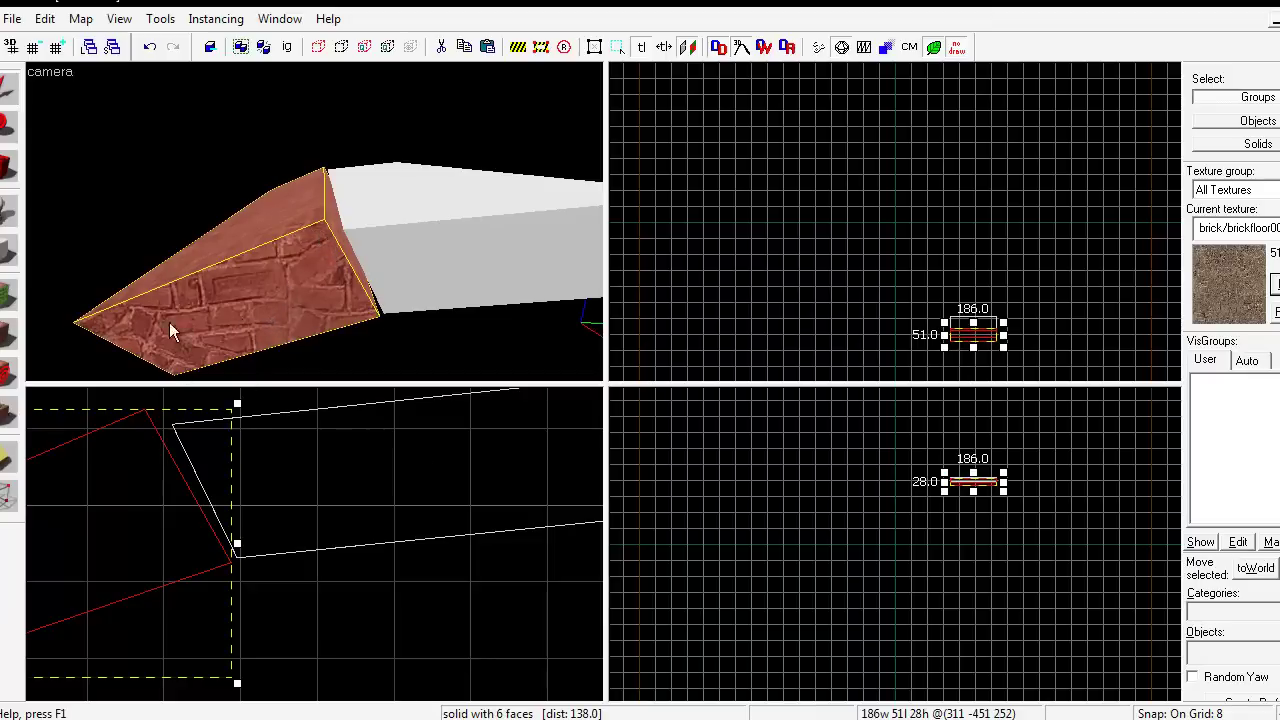
Step: Apply the /thermal_dx8 texture to the end face of the brick-textured brush
{"action": "left_click", "coordinate": [1238, 228]}
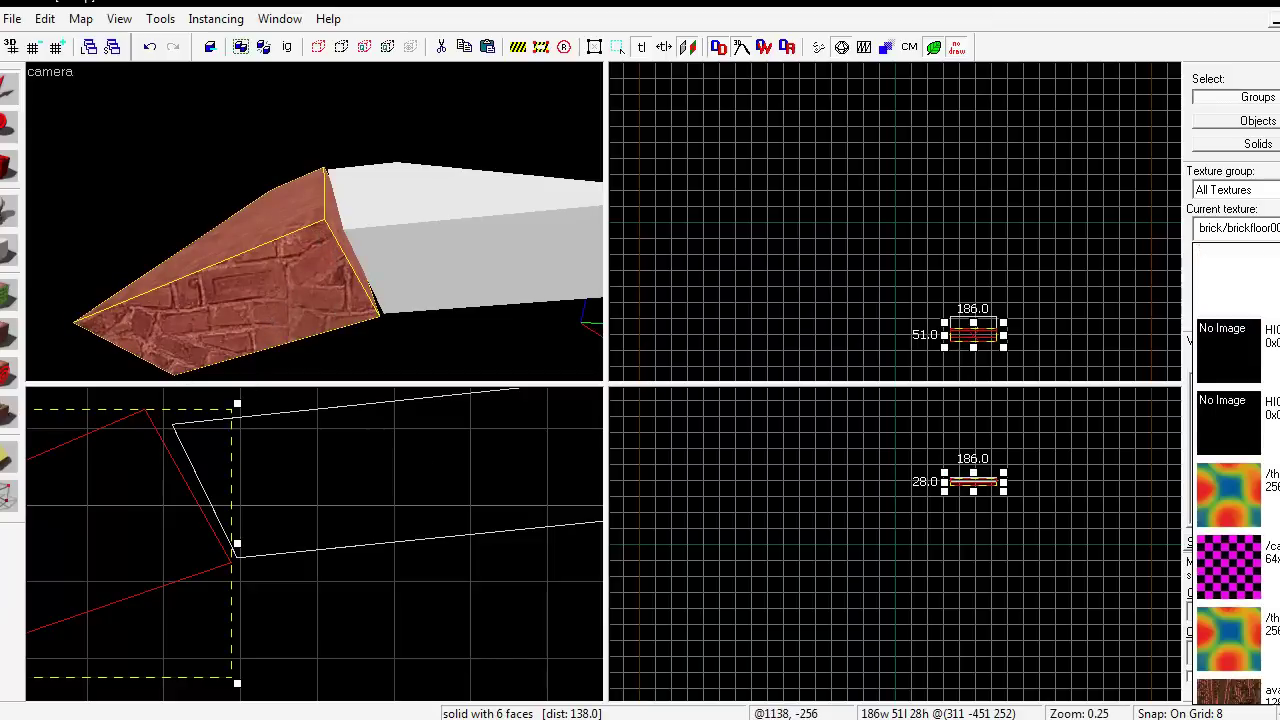
{"action": "left_click", "coordinate": [1228, 495]}
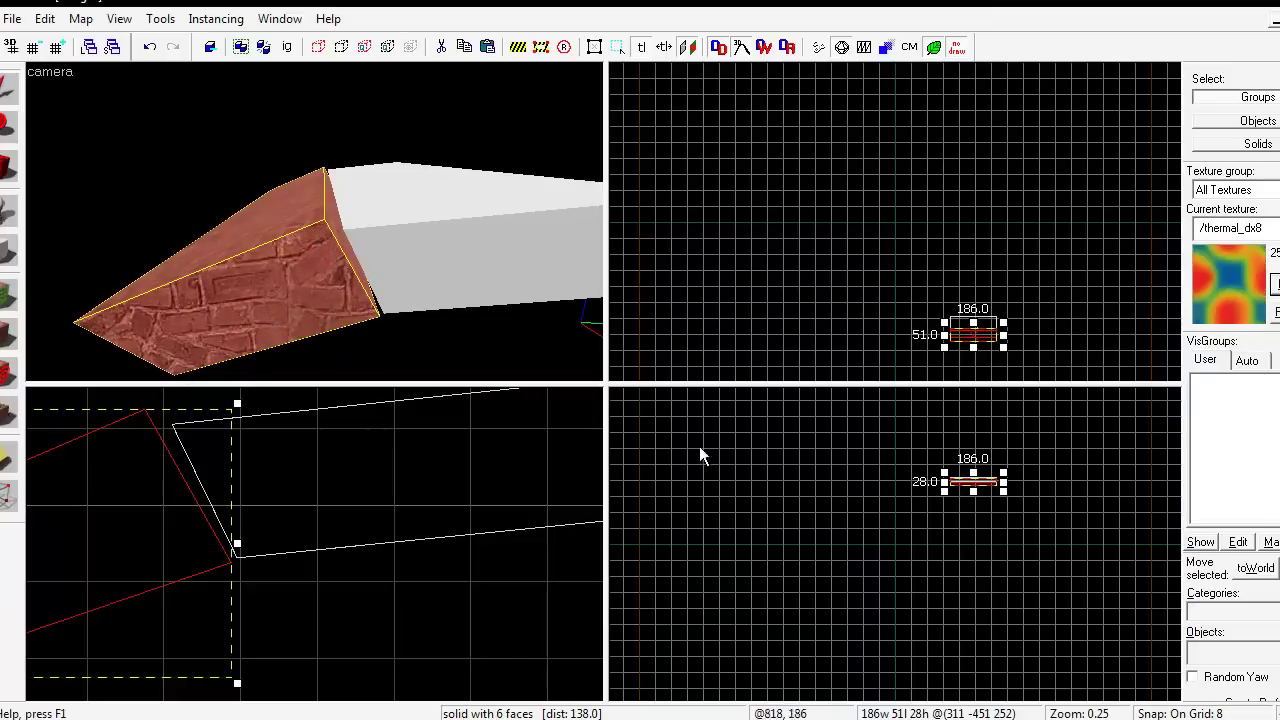
{"action": "left_click", "coordinate": [8, 313]}
{"action": "left_click", "coordinate": [651, 378]}
{"action": "scroll", "coordinate": [600, 85], "scroll_direction": "up", "scroll_amount": 3}
{"action": "left_click", "coordinate": [570, 45]}
{"action": "right_click", "coordinate": [268, 334]}
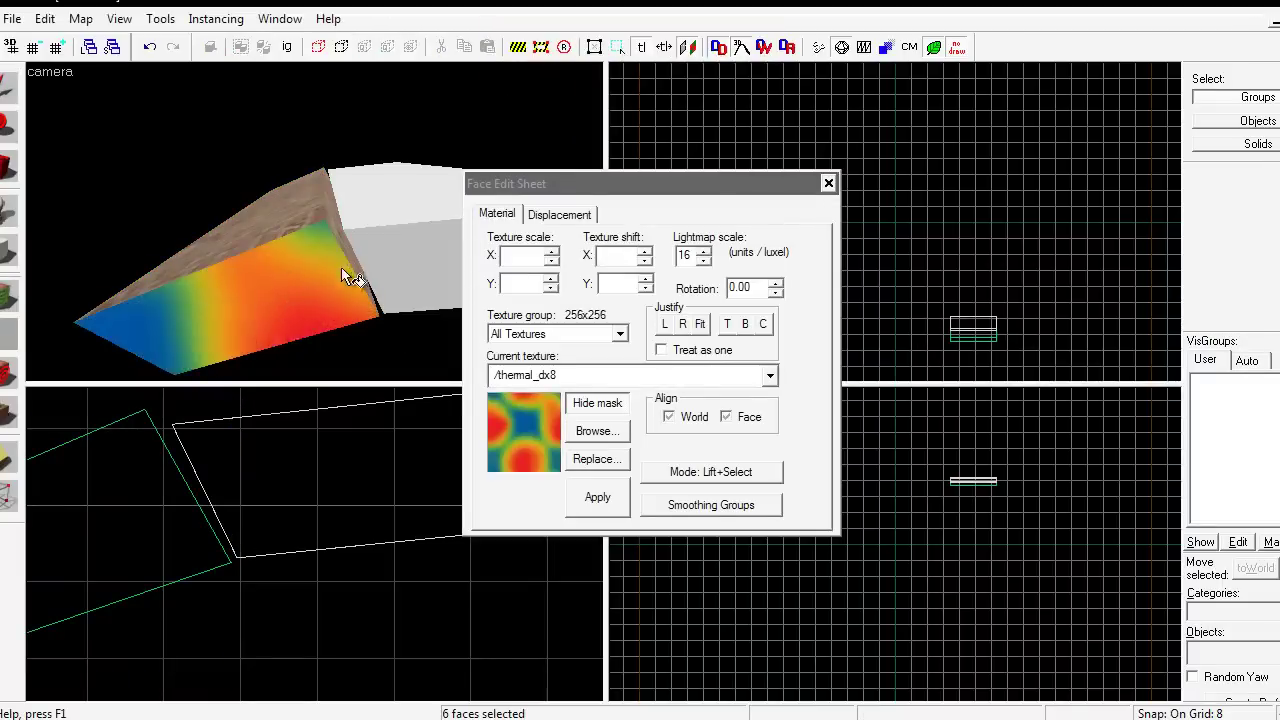
{"action": "left_click", "coordinate": [828, 183]}
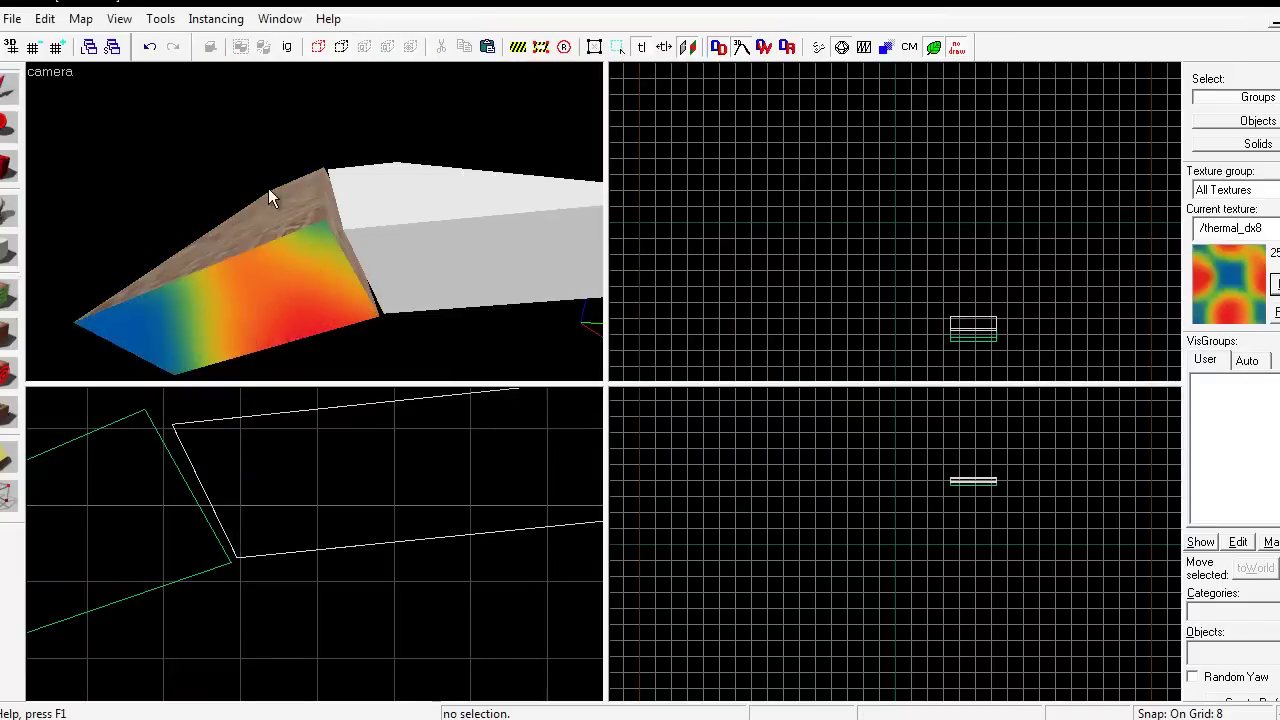
{"action": "key", "text": "s"}
{"action": "key", "text": "w"}
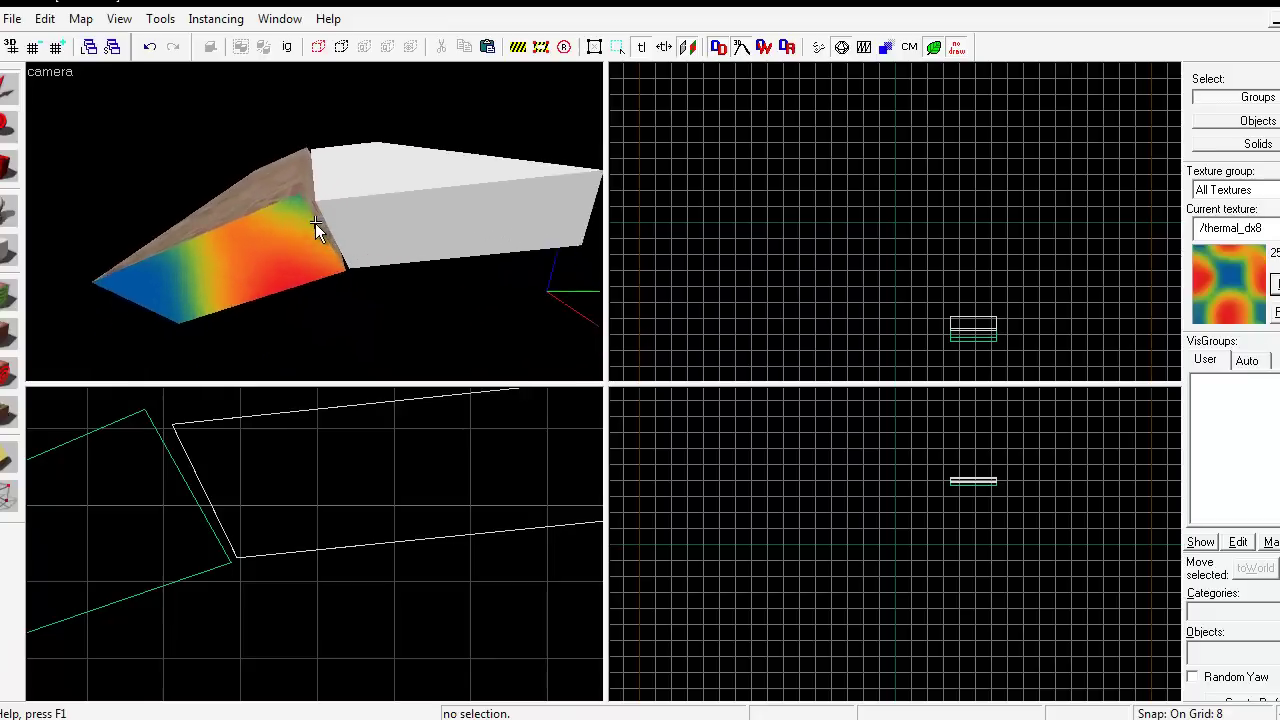
{"action": "double_click", "coordinate": [315, 221]}
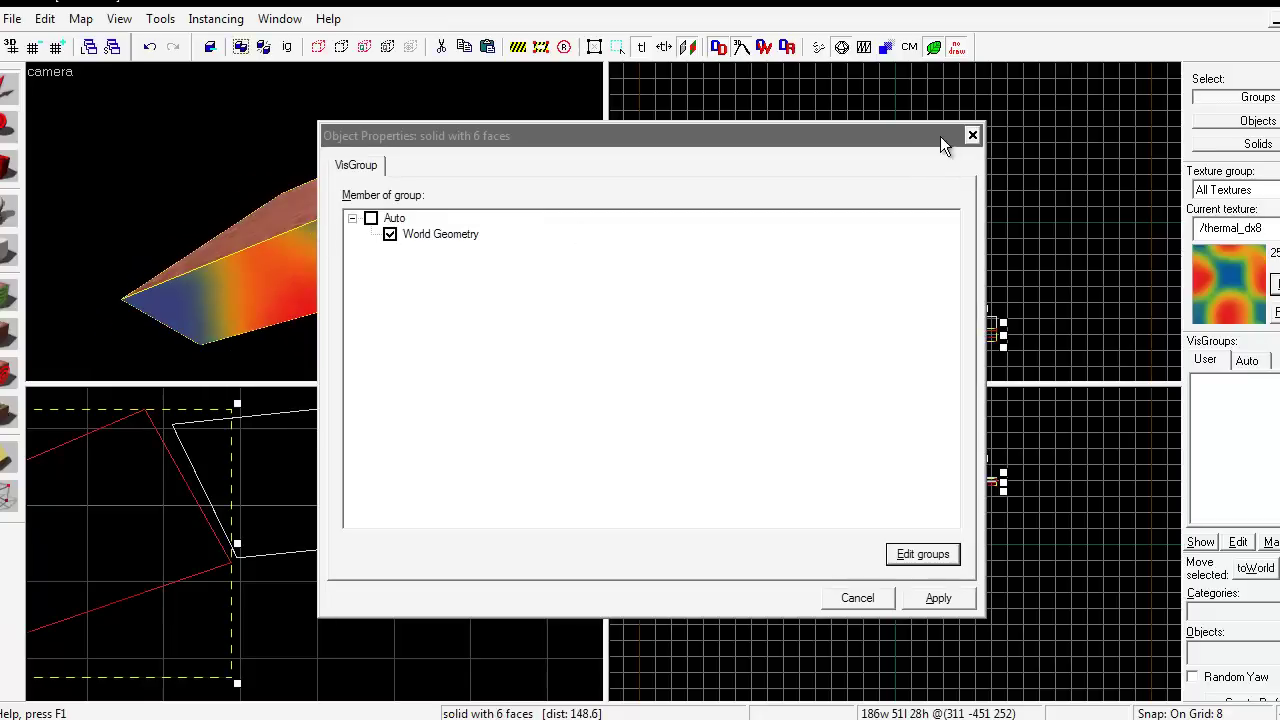
{"action": "left_click", "coordinate": [971, 135]}
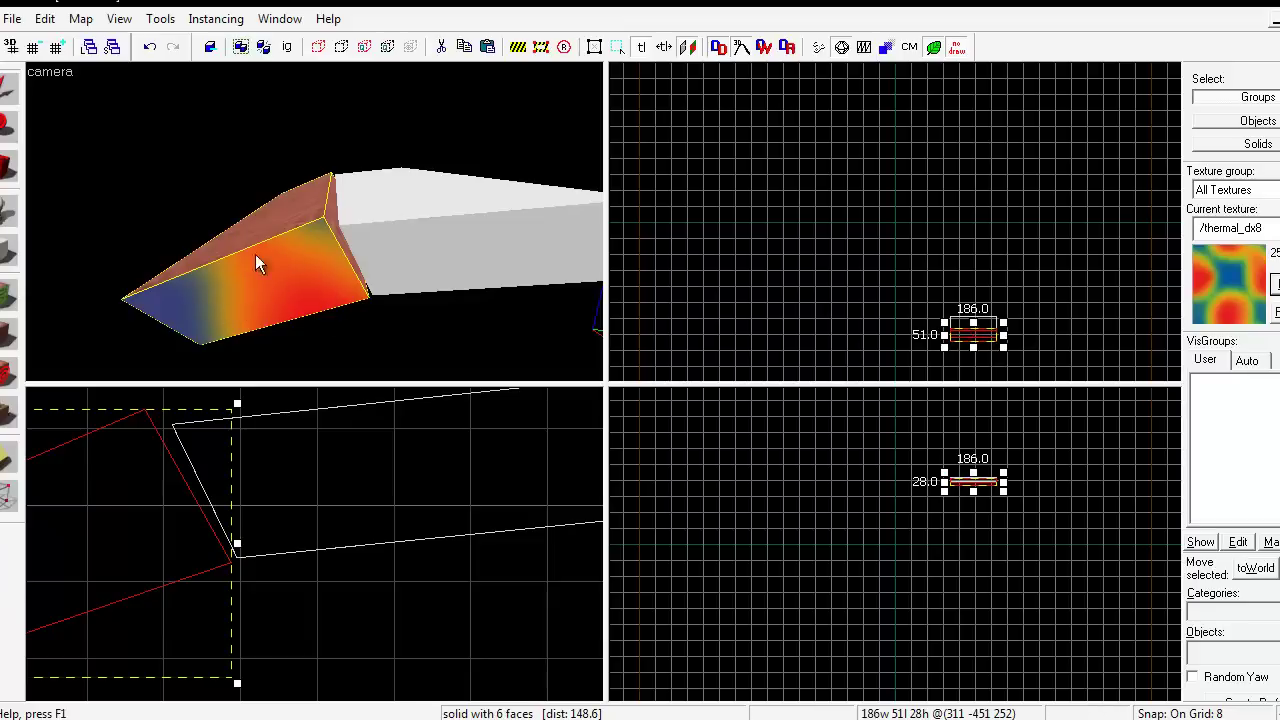
Step: Select the brush's thermal-textured end face and load its /thermal_dx8 texture settings in the Face Edit Sheet
{"action": "key", "text": "z"}
{"action": "key", "text": "s"}
{"action": "key", "text": "Escape"}
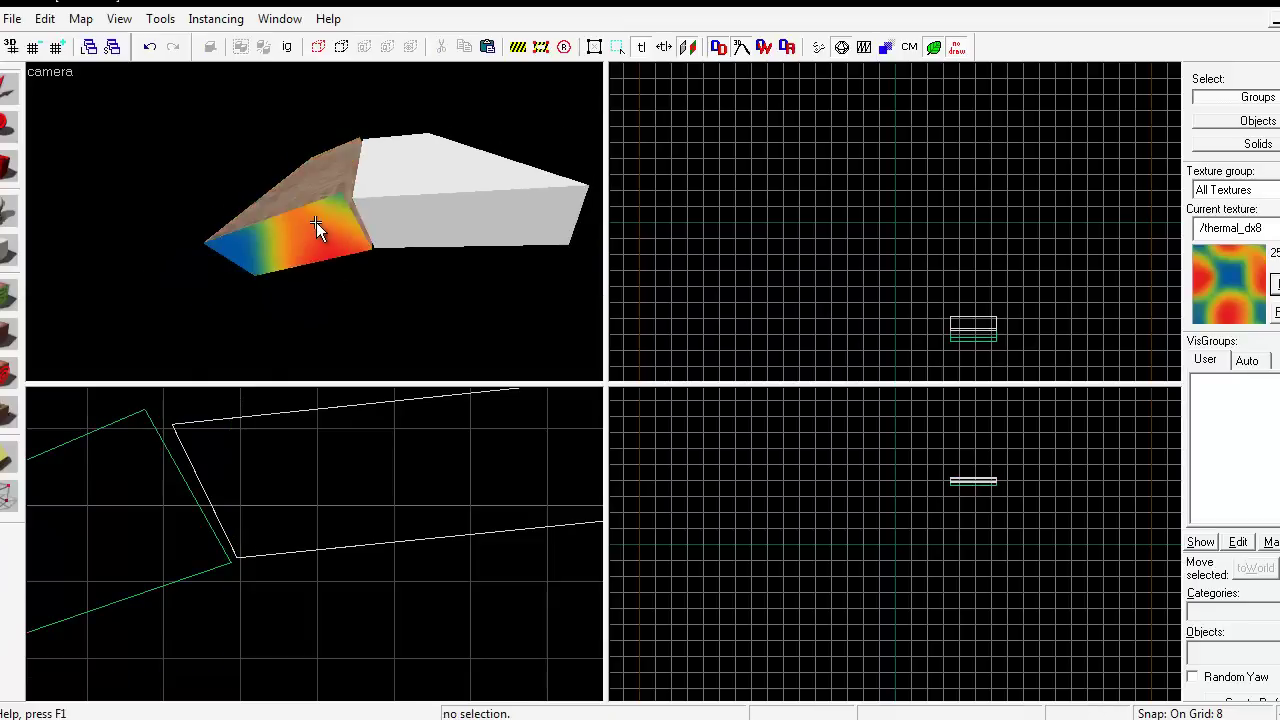
{"action": "key", "text": "w"}
{"action": "left_click", "coordinate": [316, 221]}
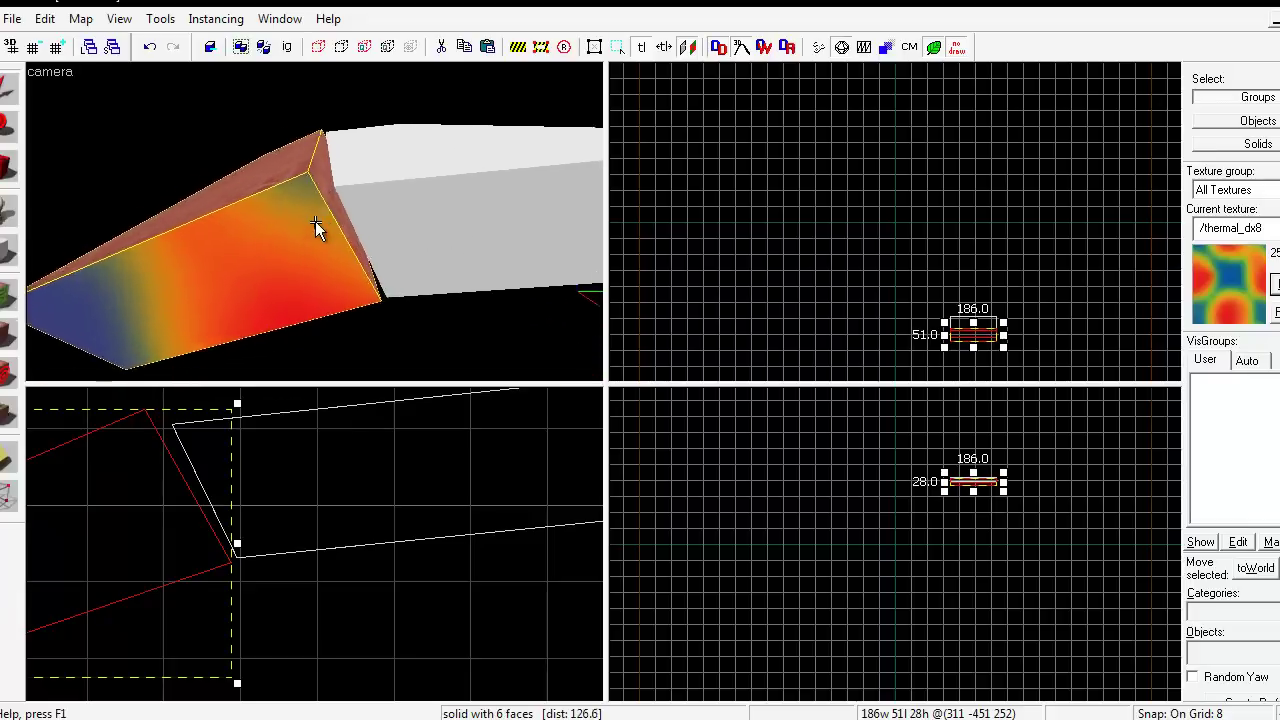
{"action": "key", "text": "shift+a"}
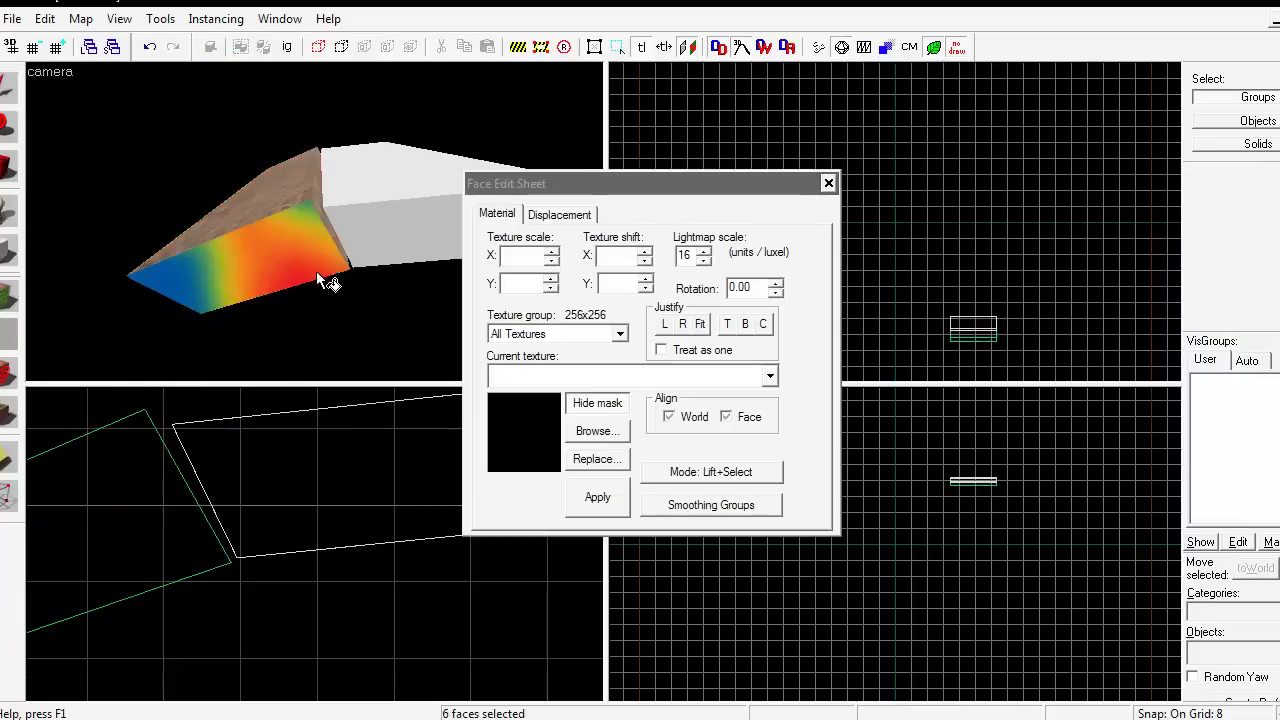
{"action": "key", "text": "z"}
{"action": "key", "text": "z"}
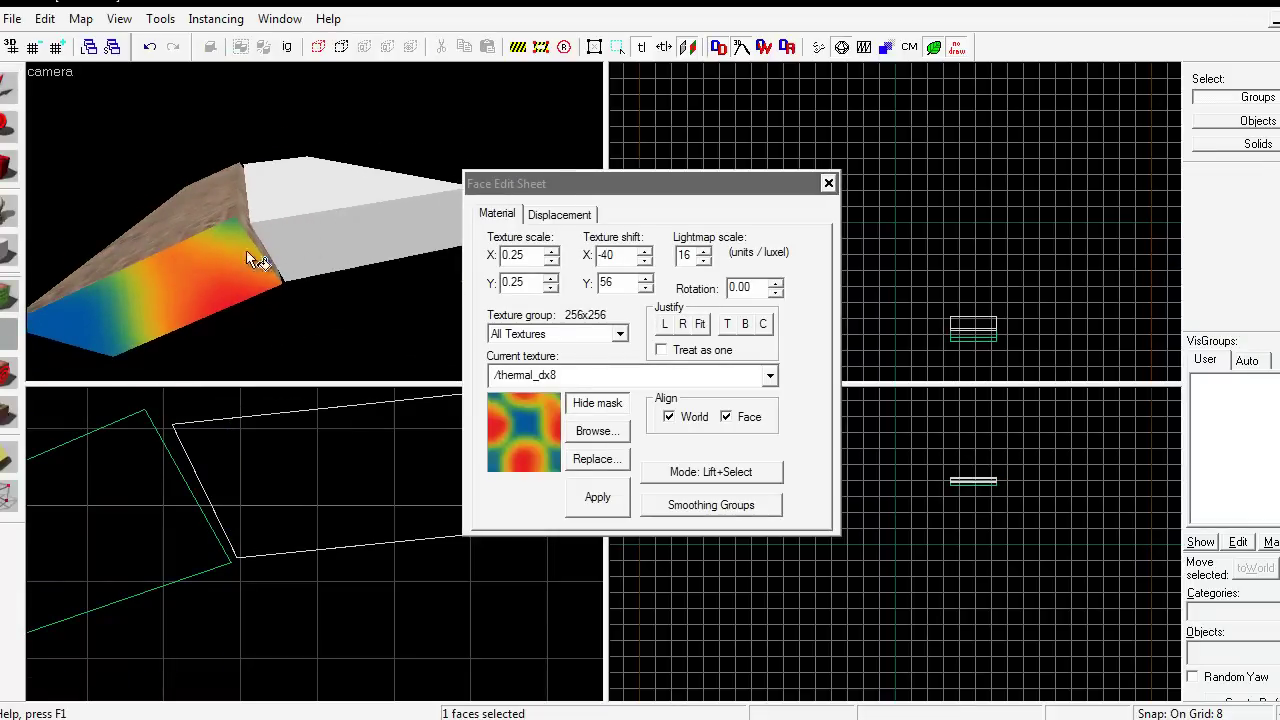
Step: Apply the /thermal_dx8 texture to the adjoining white brush's end face and close the Face Edit Sheet
{"action": "key", "text": "z"}
{"action": "key", "text": "w"}
{"action": "key", "text": "s"}
{"action": "key", "text": "w"}
{"action": "left_click_drag", "start_coordinate": [315, 222], "coordinate": [265, 237]}
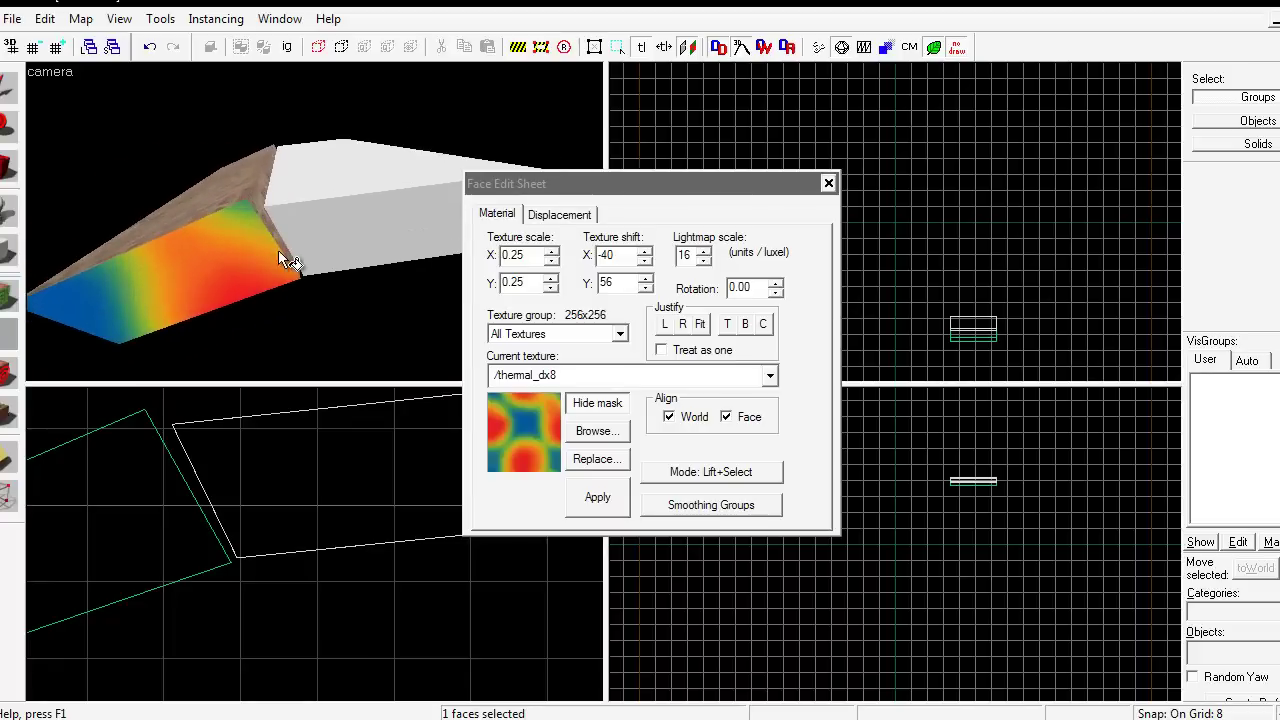
{"action": "right_click", "coordinate": [316, 244]}
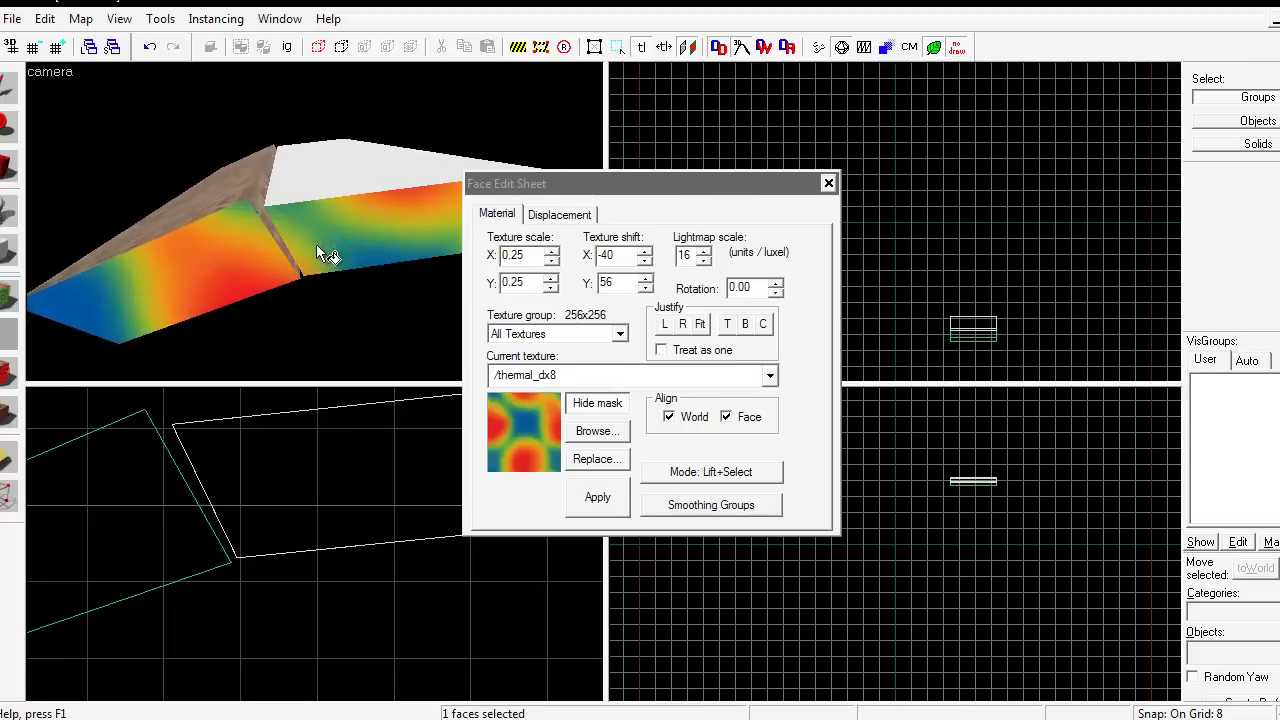
{"action": "left_click", "coordinate": [828, 183]}
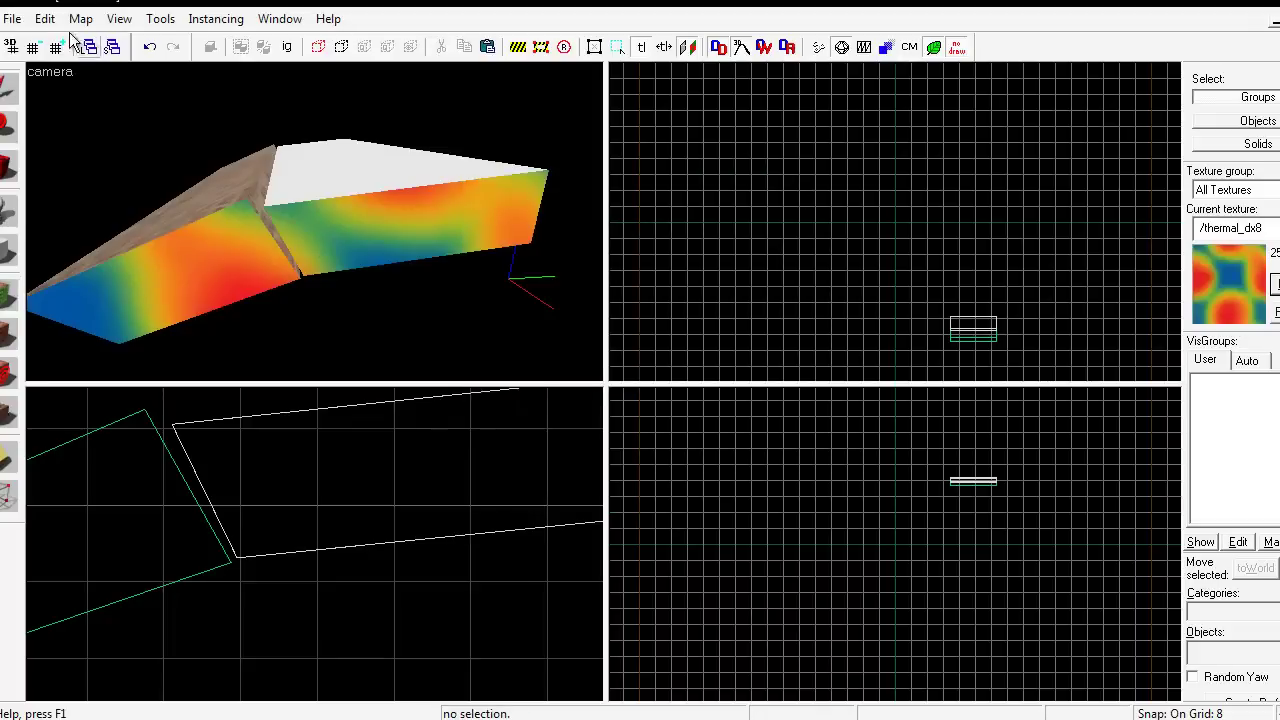
Step: Save the map to the Desktop as vertices in the Valve Map Files format
{"action": "left_click", "coordinate": [12, 18]}
{"action": "left_click", "coordinate": [40, 117]}
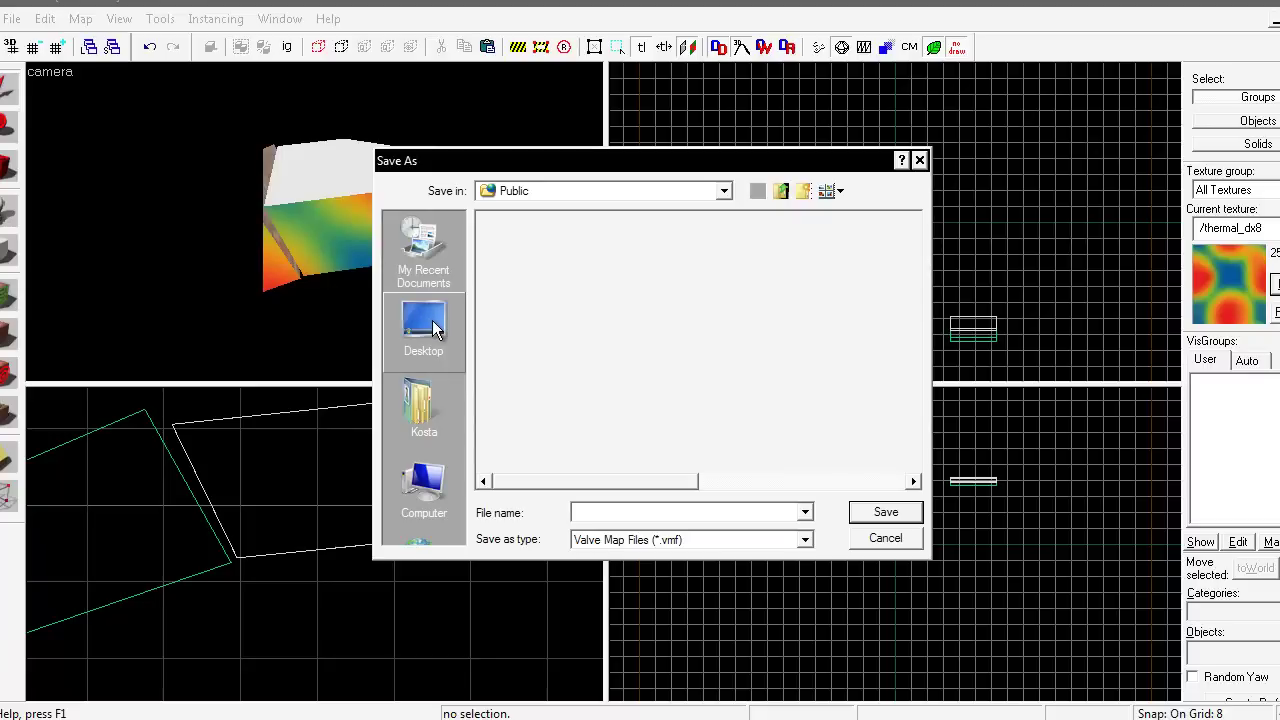
{"action": "left_click", "coordinate": [432, 320]}
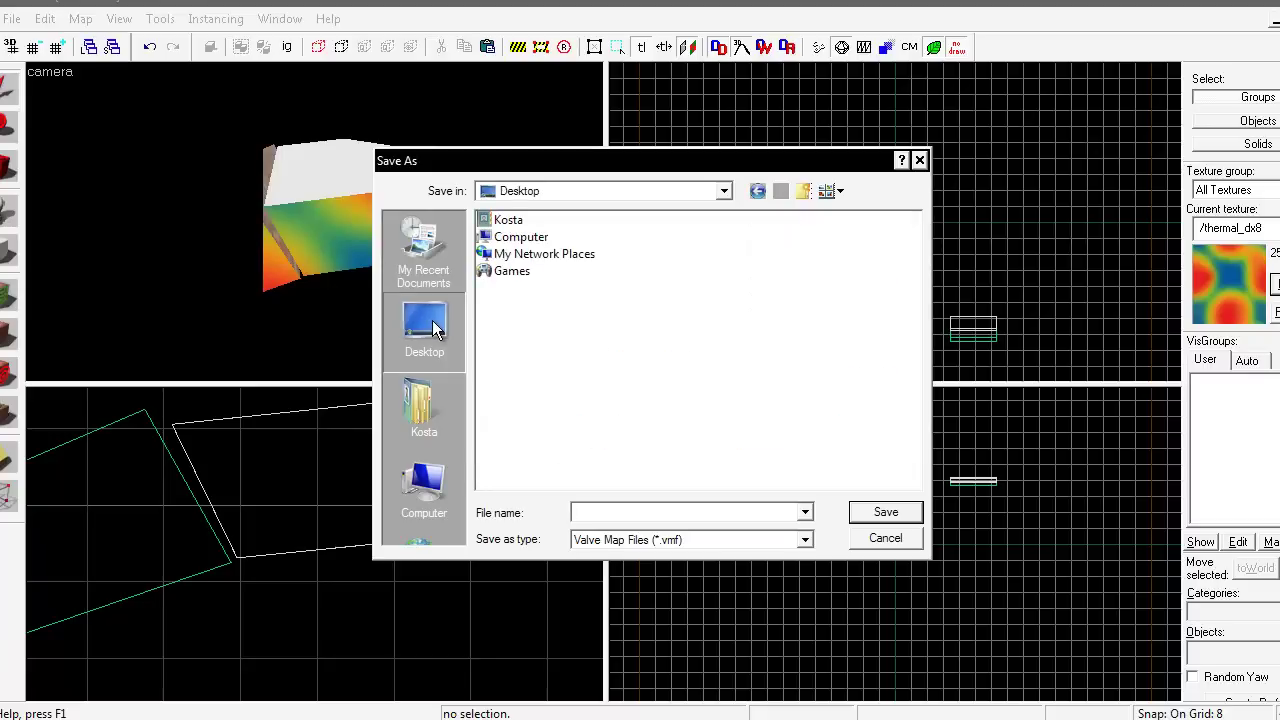
{"action": "left_click", "coordinate": [603, 505]}
{"action": "type", "text": "vertices"}
{"action": "key", "text": "Return"}
Step: Switch to Sublime Text and open vertices.vmf from the Desktop
{"action": "key", "text": "alt+Tab"}
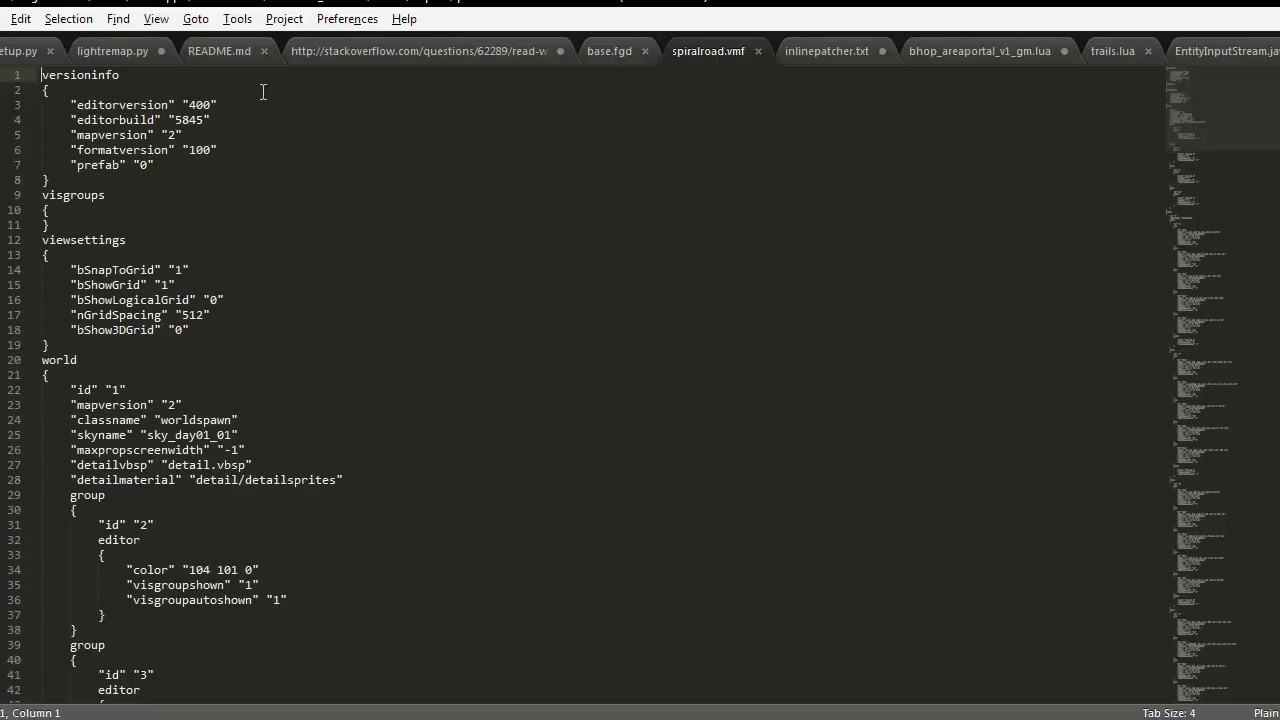
{"action": "left_click", "coordinate": [3, 28]}
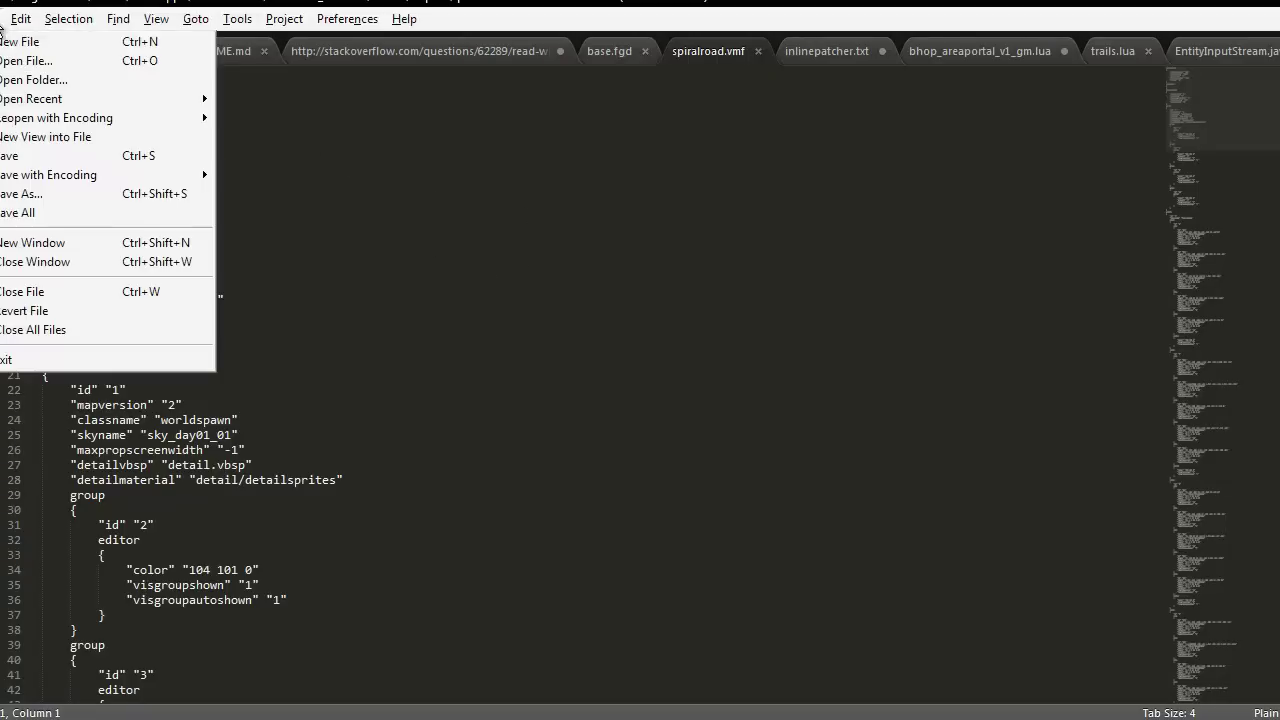
{"action": "left_click", "coordinate": [3, 61]}
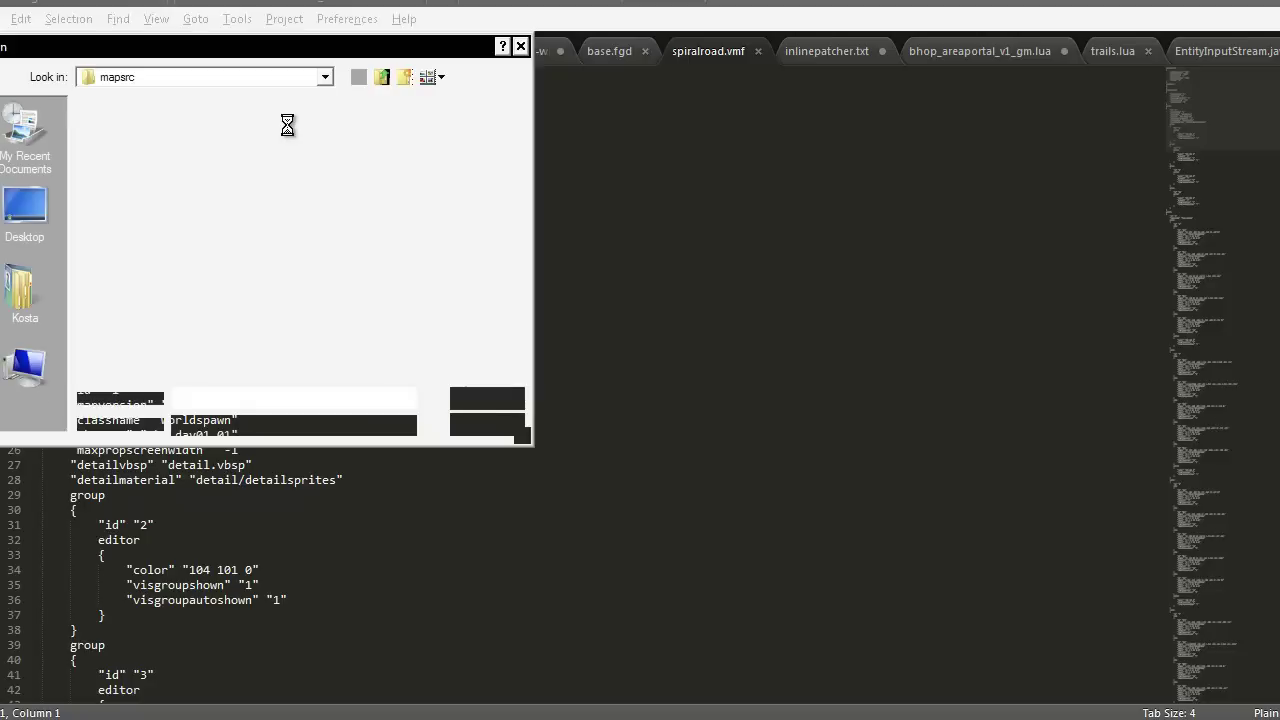
{"action": "left_click", "coordinate": [60, 214]}
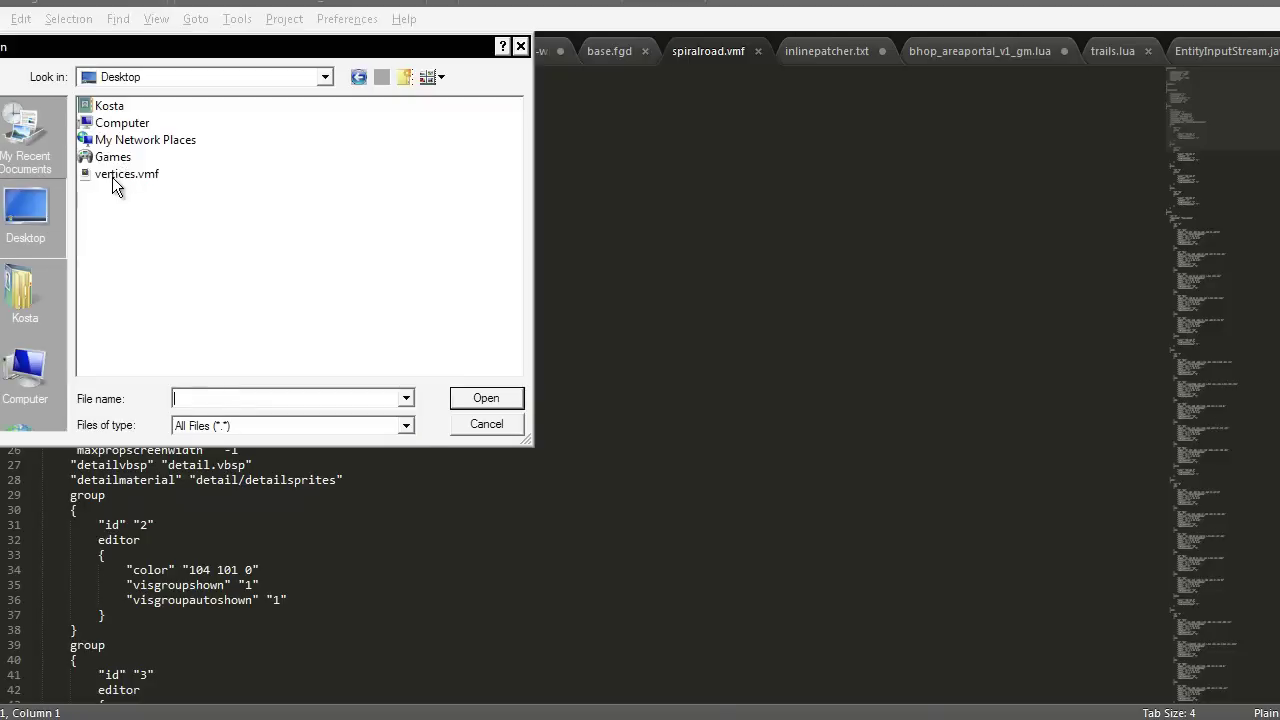
{"action": "double_click", "coordinate": [118, 176]}
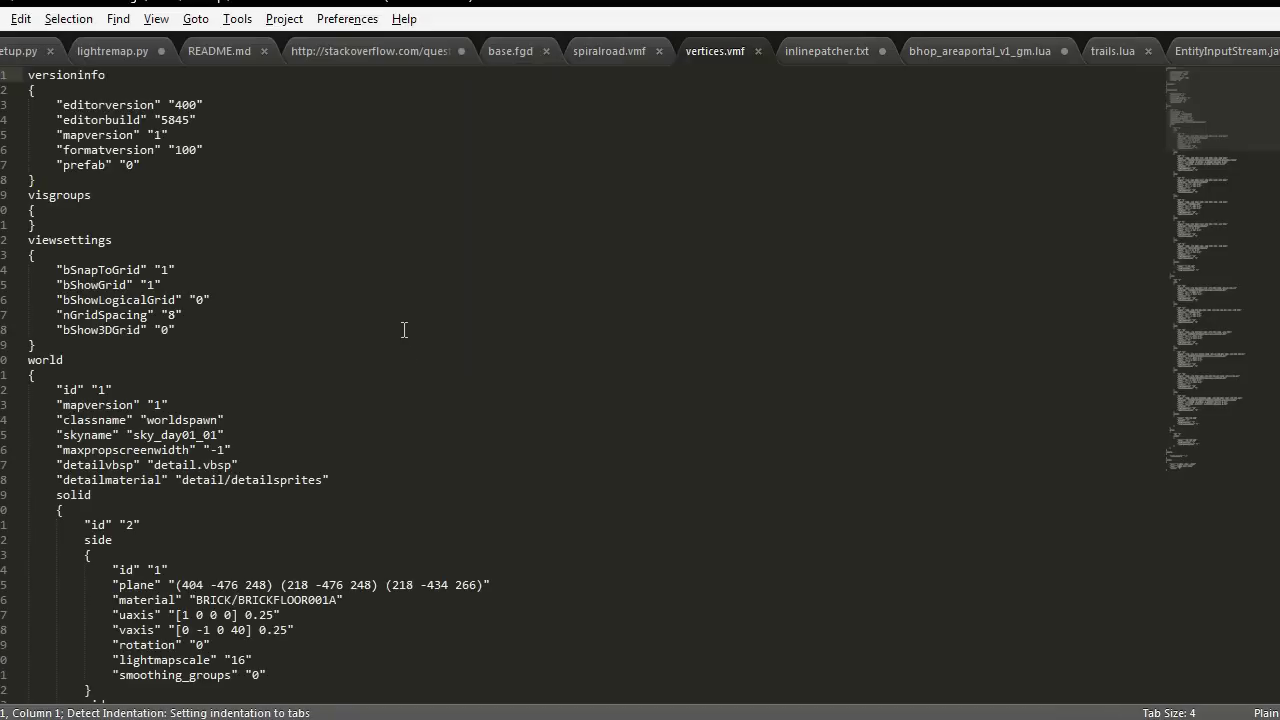
Step: Read through the solid and side entries in vertices.vmf to find the brush side using the /THERMAL_DX8 material
{"action": "scroll", "coordinate": [284, 305], "scroll_direction": "down", "scroll_amount": 7}
{"action": "scroll", "coordinate": [288, 302], "scroll_direction": "up", "scroll_amount": 5}
{"action": "key", "text": "alt+Tab"}
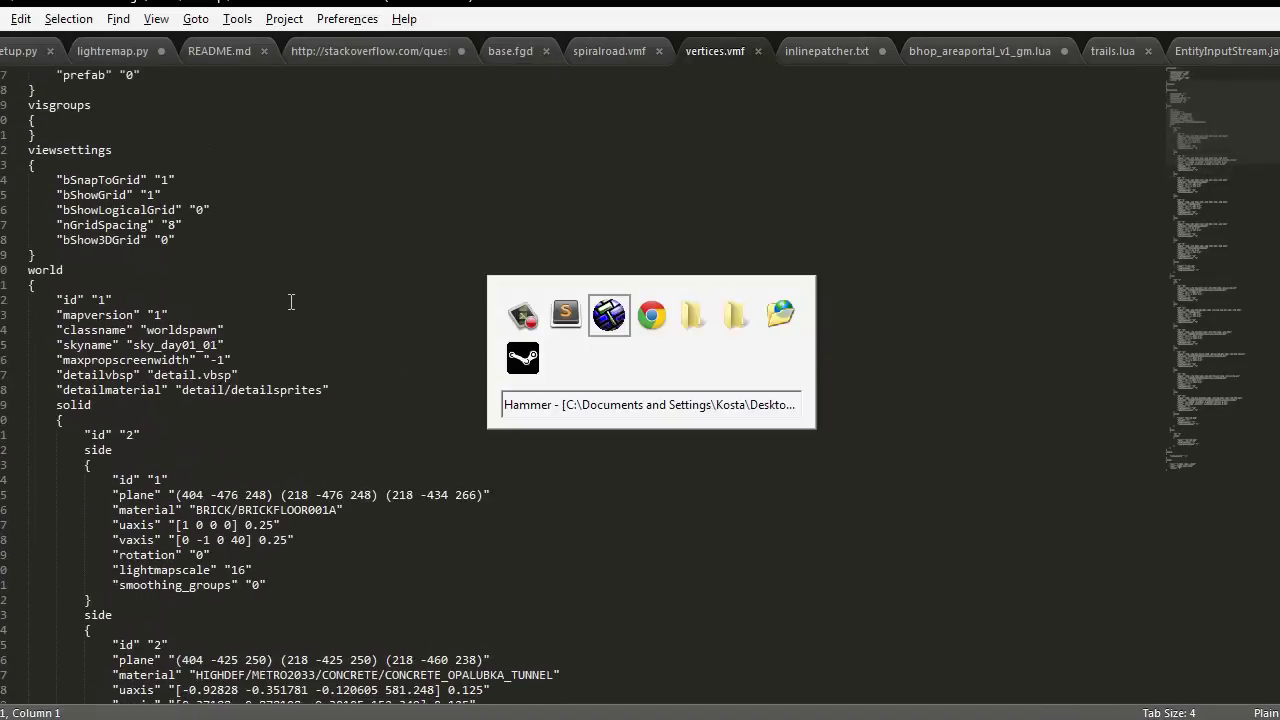
{"action": "key", "text": "alt+Tab"}
{"action": "scroll", "coordinate": [218, 258], "scroll_direction": "down", "scroll_amount": 3}
{"action": "scroll", "coordinate": [218, 258], "scroll_direction": "down", "scroll_amount": 6}
{"action": "scroll", "coordinate": [180, 230], "scroll_direction": "up", "scroll_amount": 6}
{"action": "scroll", "coordinate": [105, 181], "scroll_direction": "down", "scroll_amount": 1}
{"action": "scroll", "coordinate": [72, 225], "scroll_direction": "down", "scroll_amount": 20}
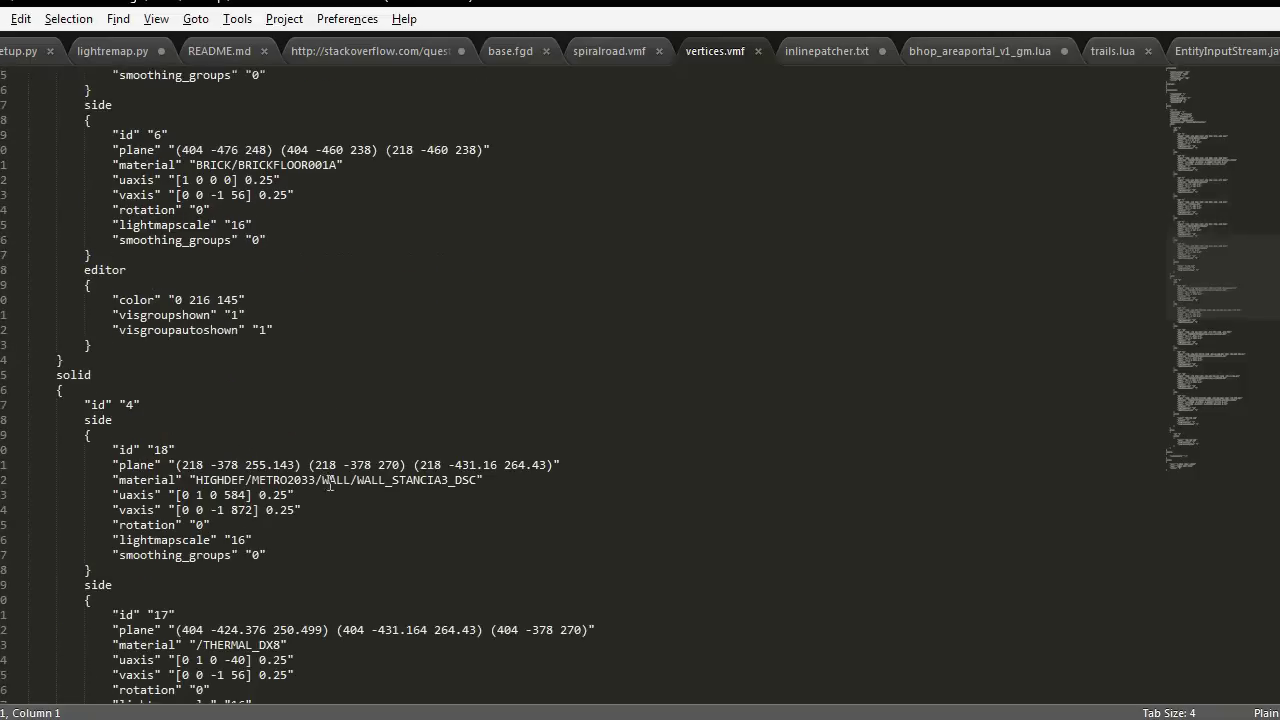
{"action": "scroll", "coordinate": [369, 487], "scroll_direction": "down", "scroll_amount": 7}
Step: Switch to Hammer, check the texture name of the white brush's large face in the Face Edit Sheet, and close the sheet
{"action": "key", "text": "alt+Tab"}
{"action": "left_click", "coordinate": [10, 330]}
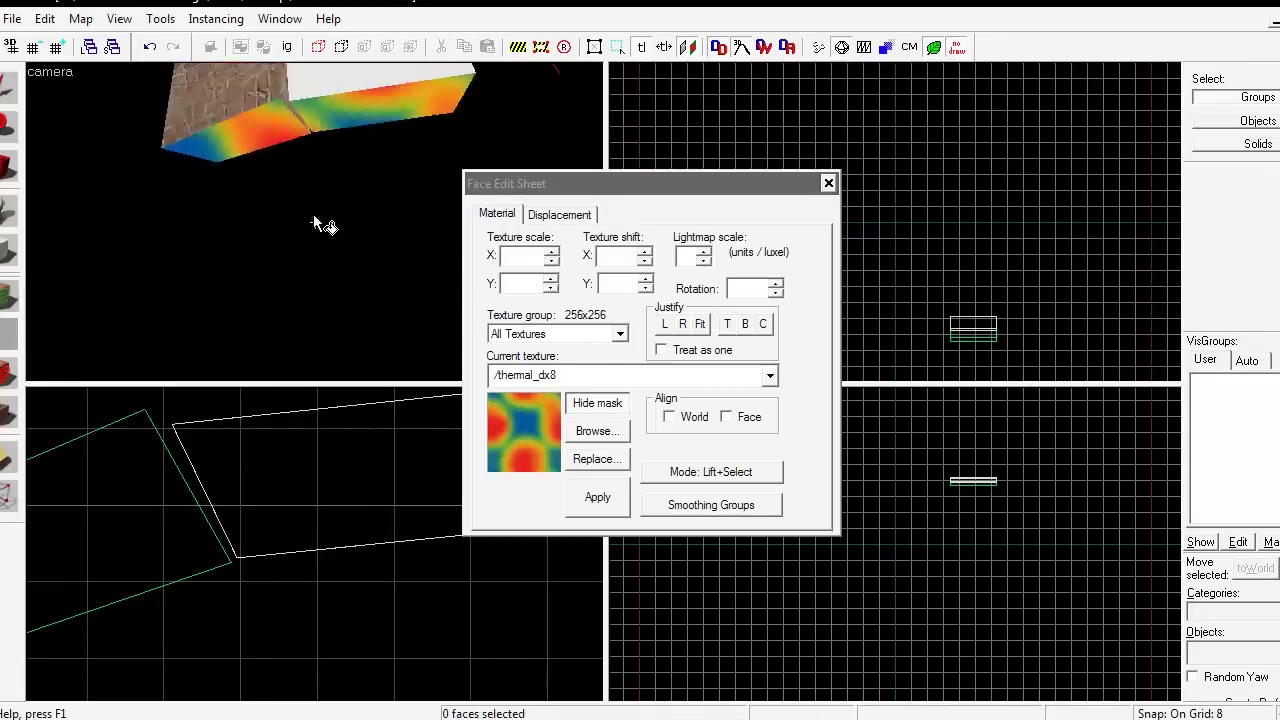
{"action": "left_click", "coordinate": [316, 225]}
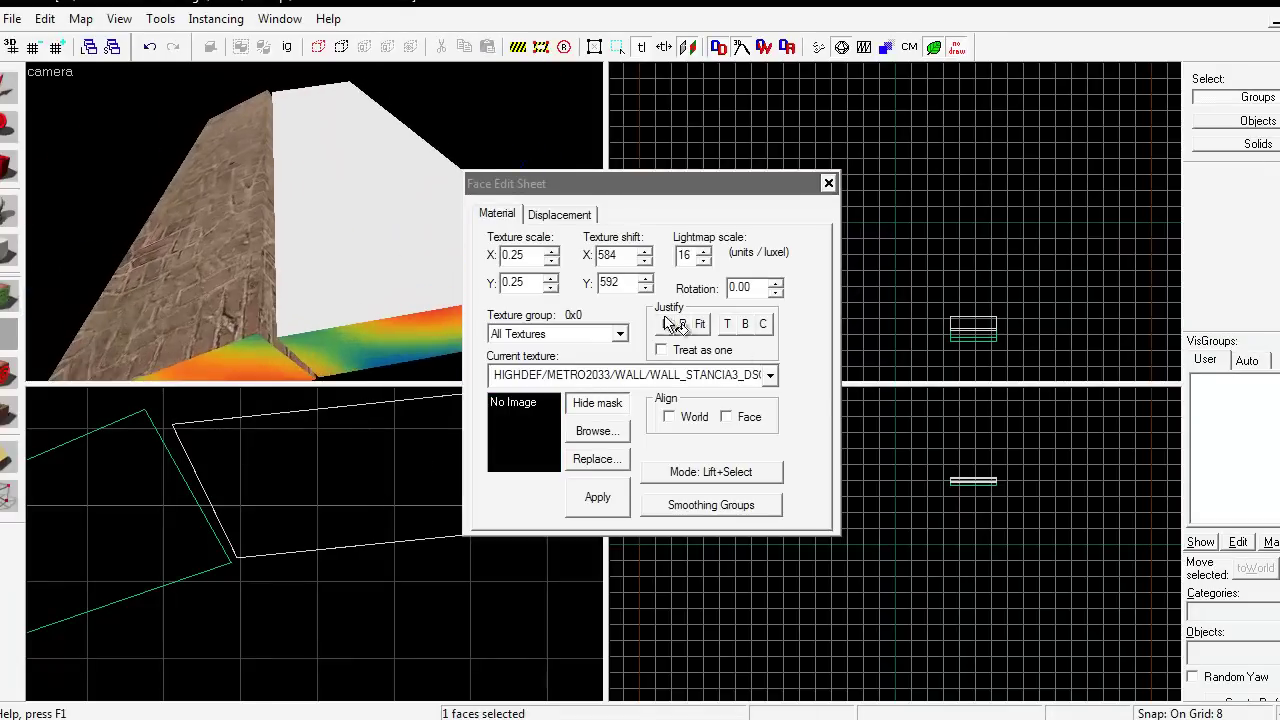
{"action": "left_click", "coordinate": [742, 383]}
{"action": "left_click", "coordinate": [730, 325]}
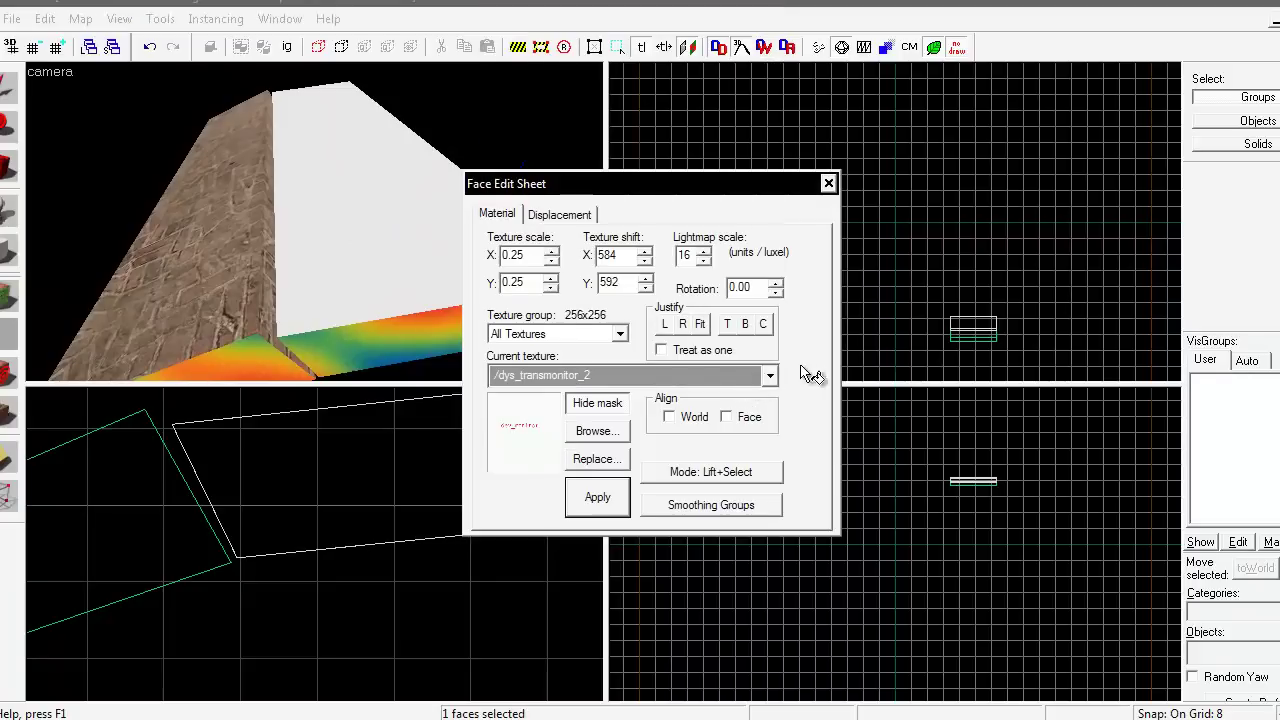
{"action": "left_click", "coordinate": [828, 183]}
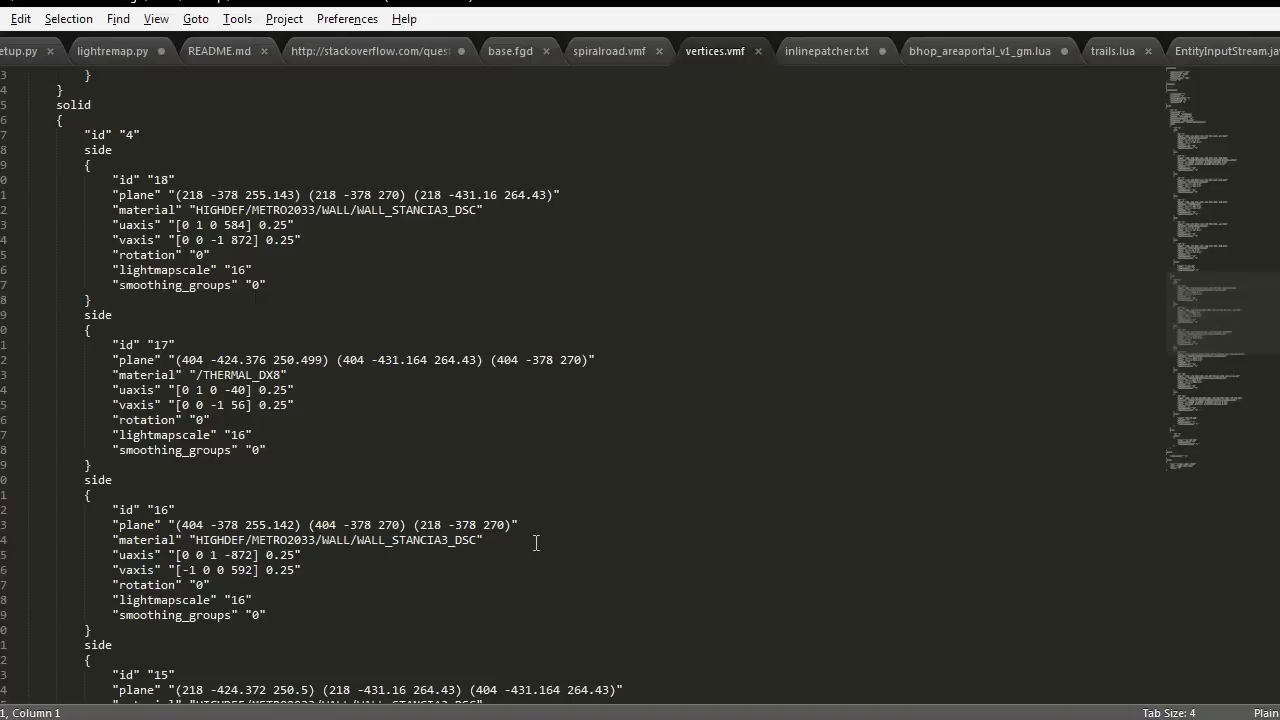
Step: Find the solid with id 4 in vertices.vmf and select the matching white brush in Hammer
{"action": "scroll", "coordinate": [383, 510], "scroll_direction": "up", "scroll_amount": 6}
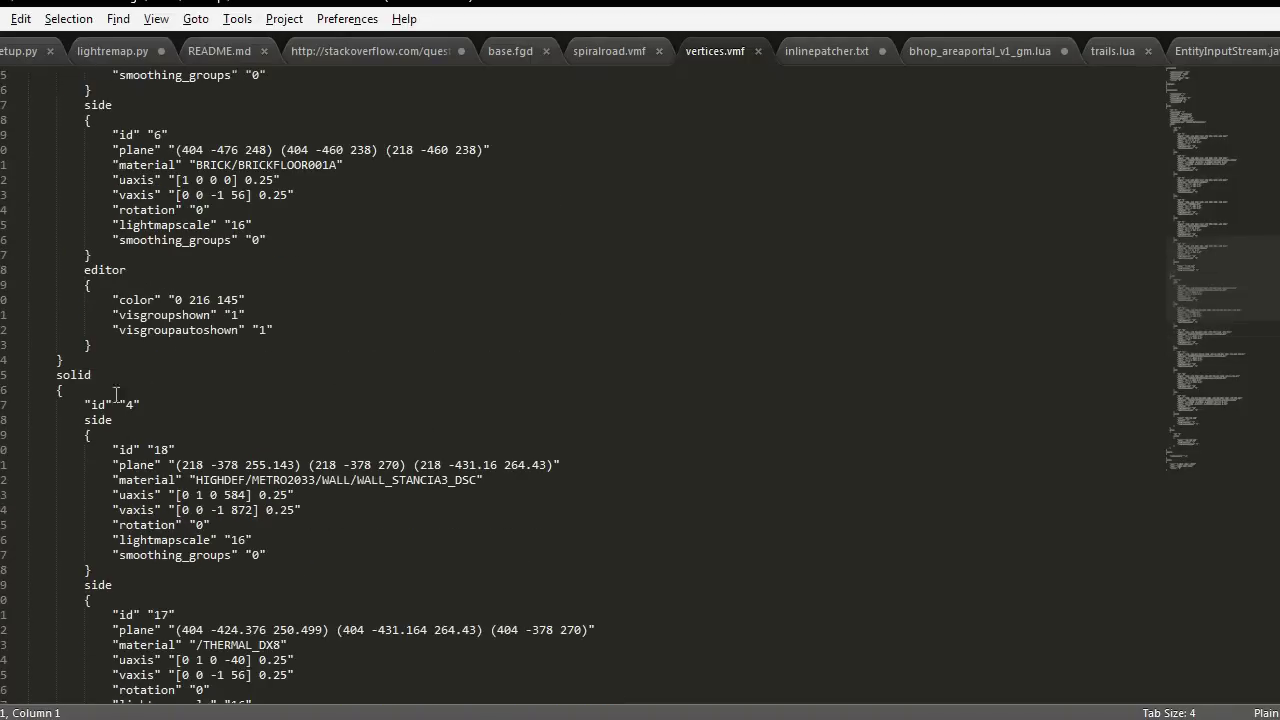
{"action": "key", "text": "alt+Tab"}
{"action": "left_click", "coordinate": [353, 252]}
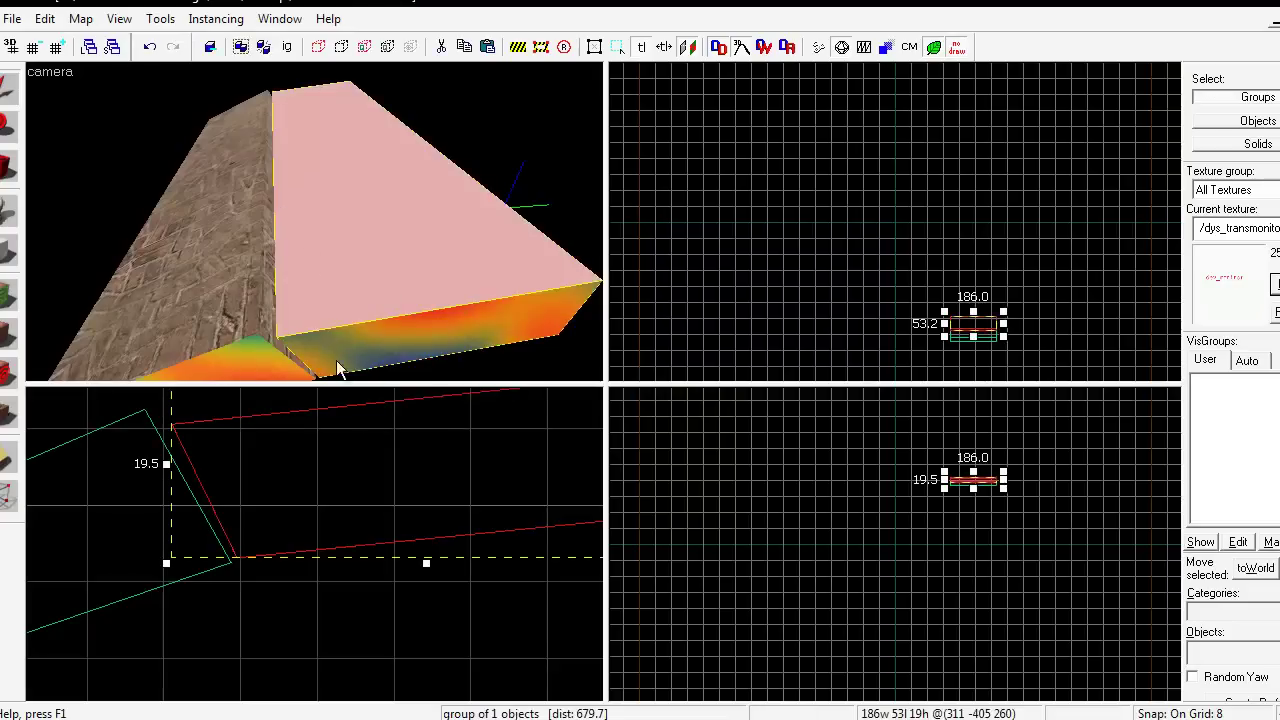
{"action": "key", "text": "alt+Tab"}
{"action": "key", "text": "alt+Tab"}
{"action": "scroll", "coordinate": [283, 548], "scroll_direction": "down", "scroll_amount": 1}
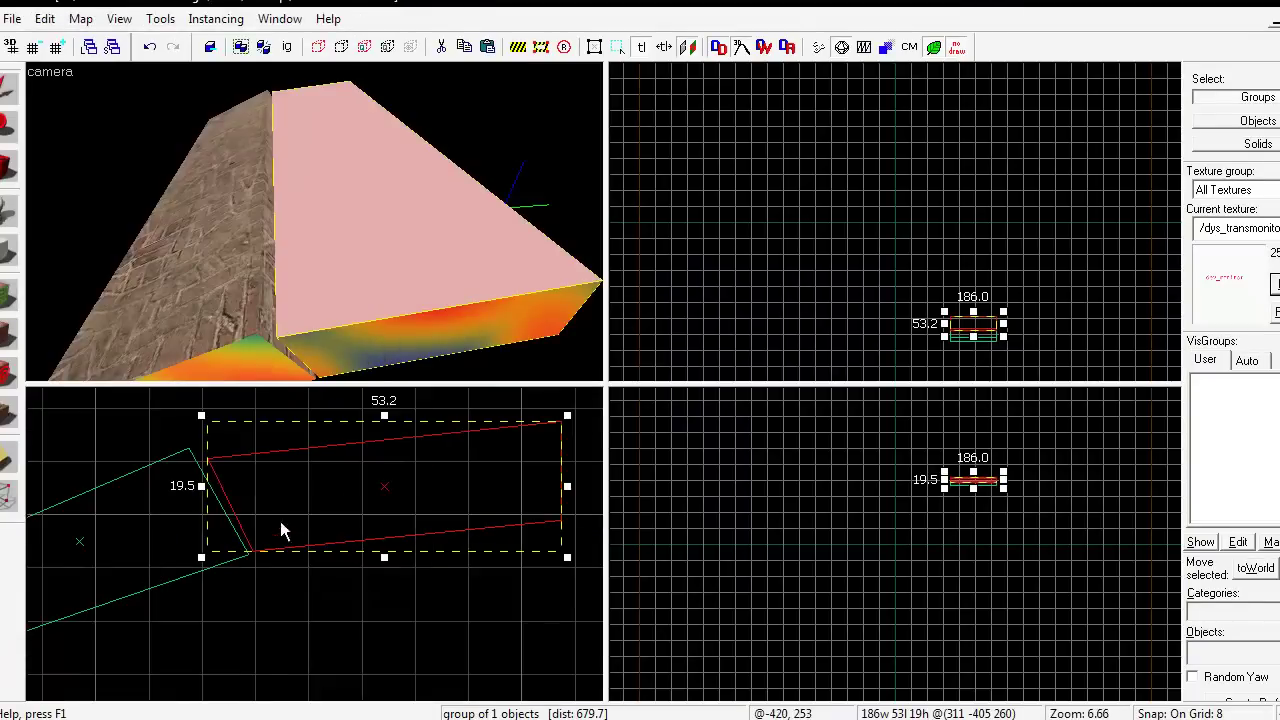
Step: Select the white brush's lower seam-corner vertex with the Vertex tool, and return to the Selection tool with that brush selected
{"action": "key", "text": "shift+v"}
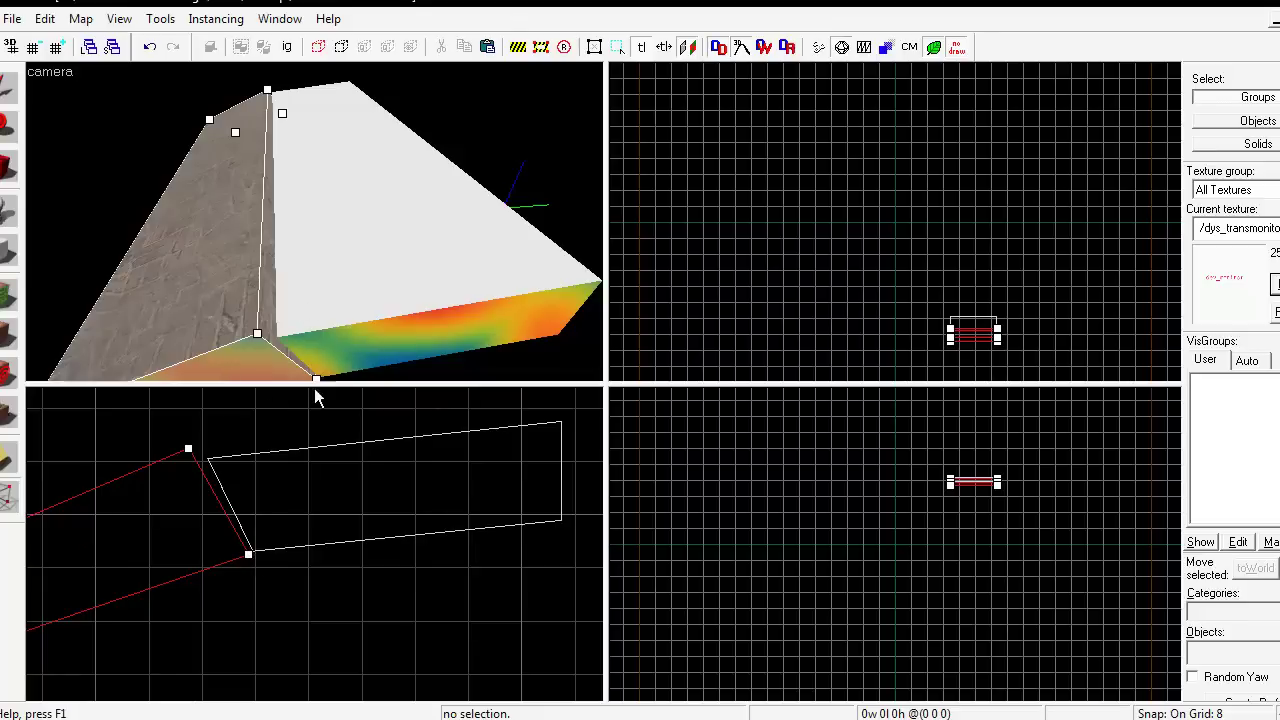
{"action": "left_click", "coordinate": [297, 464]}
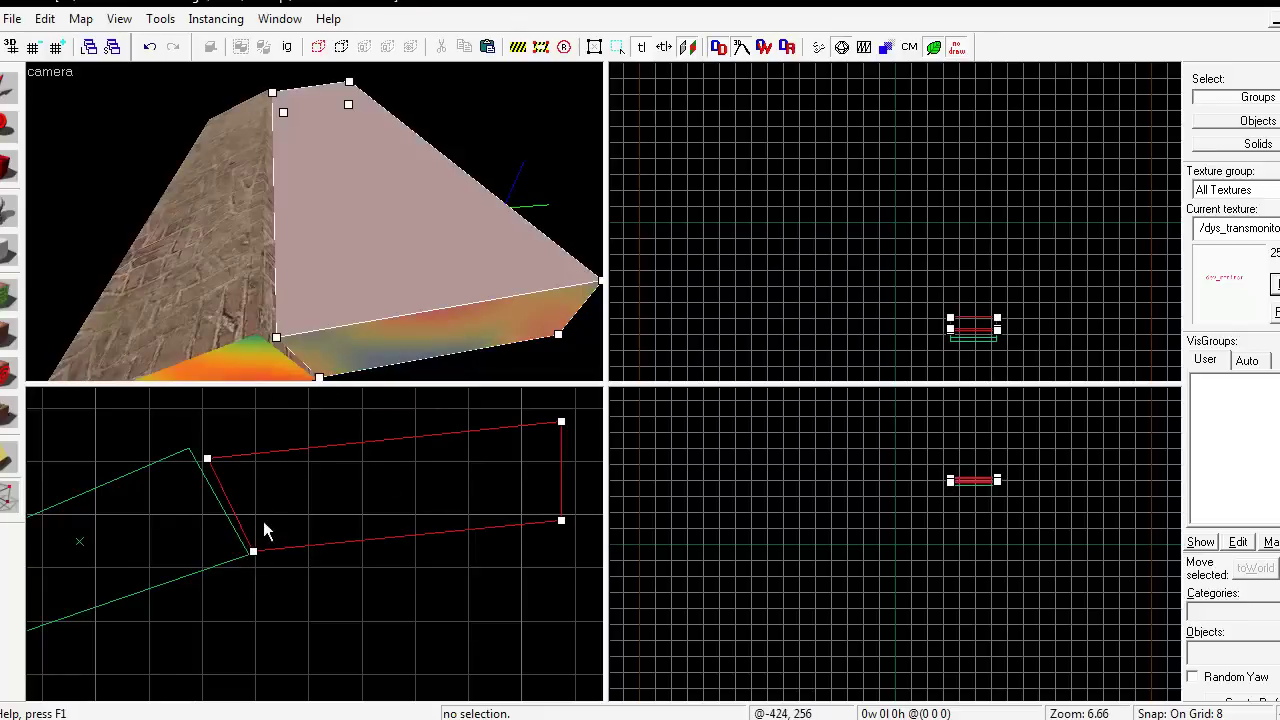
{"action": "scroll", "coordinate": [245, 553], "scroll_direction": "up", "scroll_amount": 3}
{"action": "scroll", "coordinate": [245, 560], "scroll_direction": "up", "scroll_amount": 3}
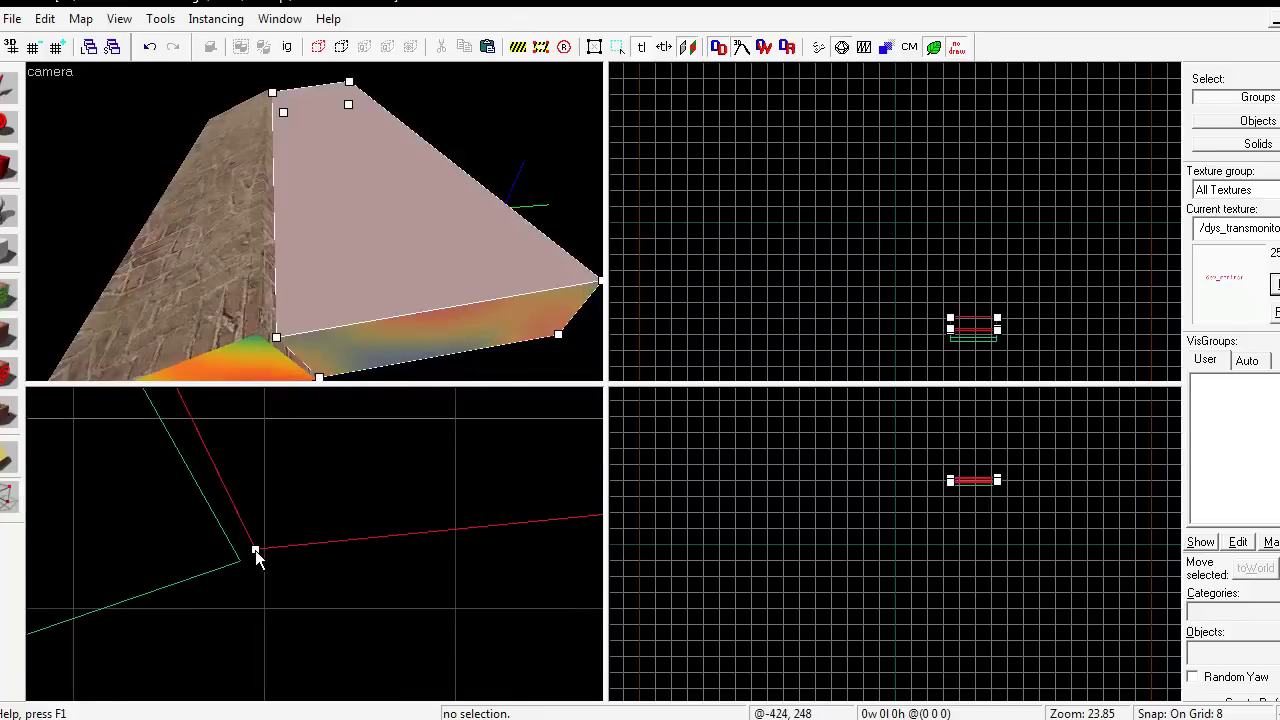
{"action": "left_click", "coordinate": [255, 549]}
{"action": "key", "text": "alt+Tab"}
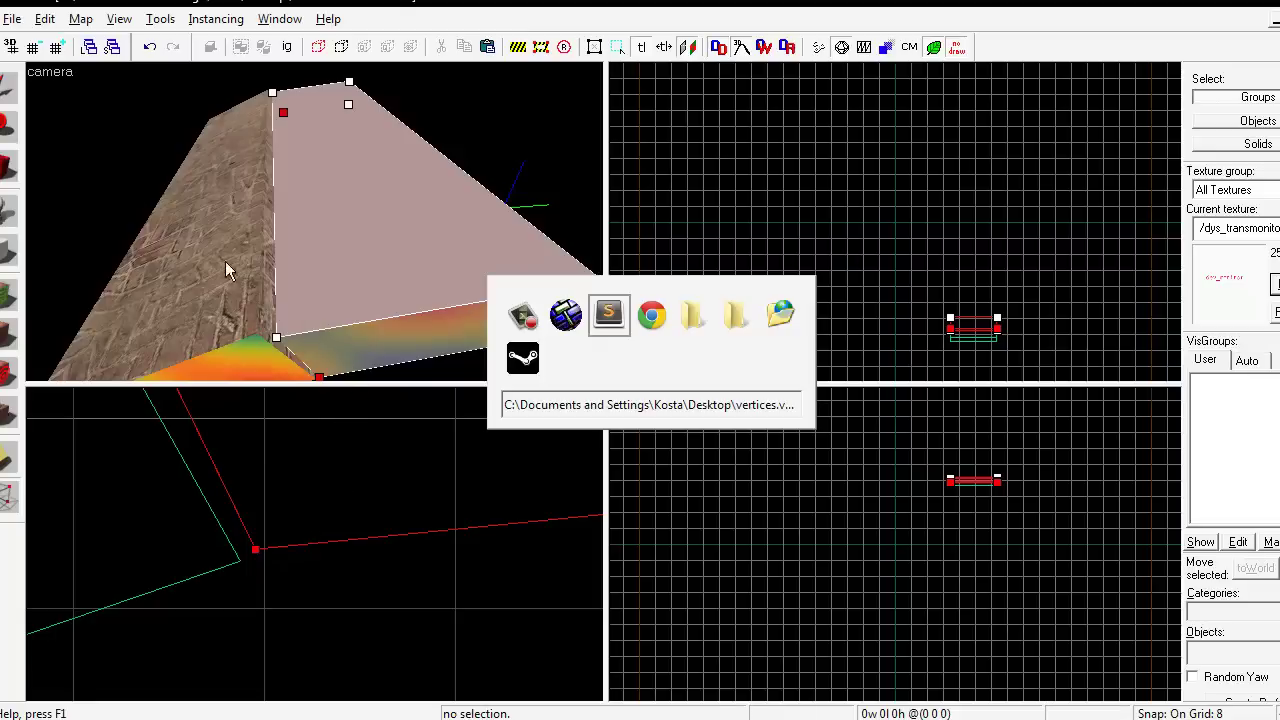
{"action": "left_click", "coordinate": [5, 88]}
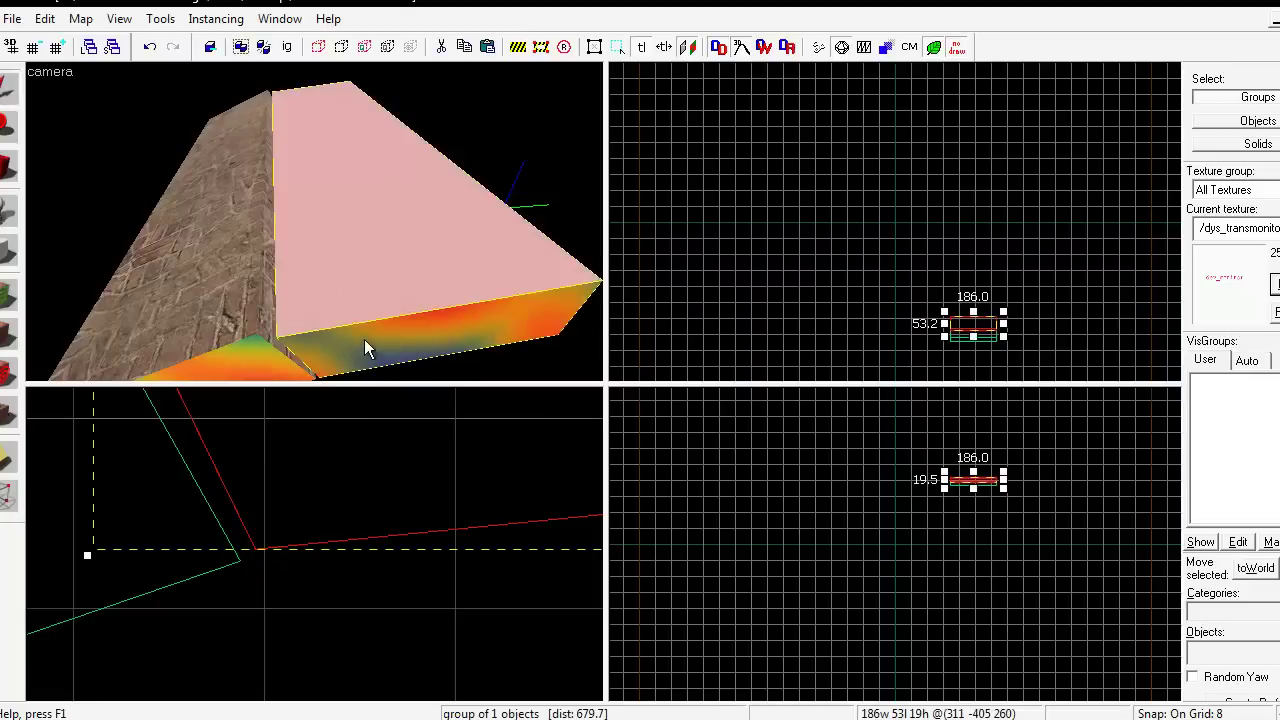
Step: Compare the plane coordinates of the /THERMAL_DX8 side in solid 4 of vertices.vmf with the selected brush in Hammer
{"action": "key", "text": "alt+Tab"}
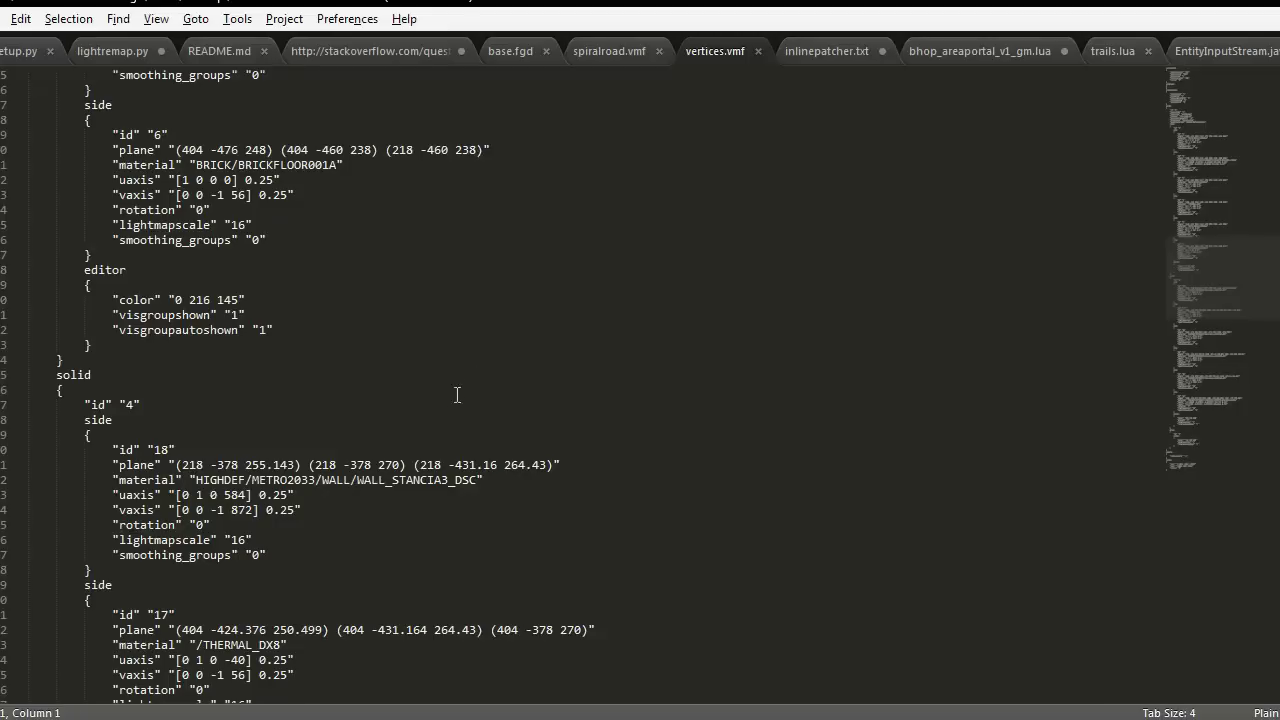
{"action": "scroll", "coordinate": [363, 397], "scroll_direction": "up", "scroll_amount": 3}
{"action": "scroll", "coordinate": [251, 354], "scroll_direction": "down", "scroll_amount": 5}
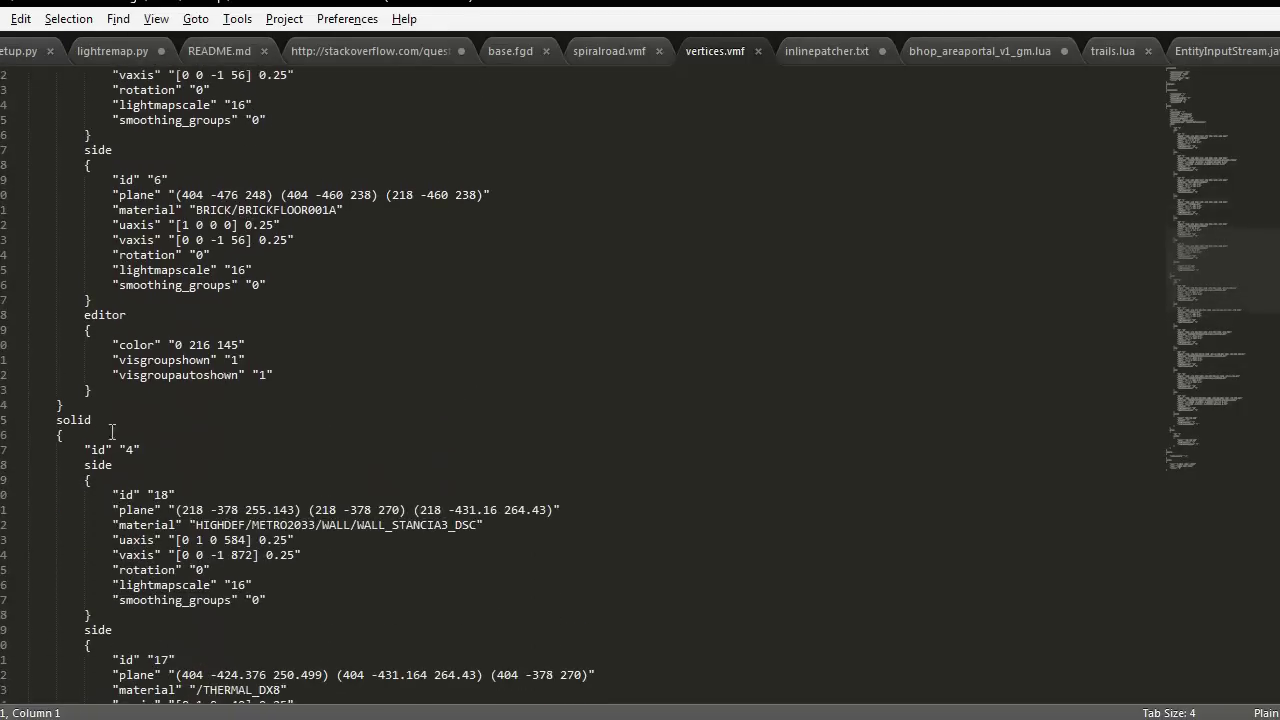
{"action": "scroll", "coordinate": [282, 467], "scroll_direction": "down", "scroll_amount": 6}
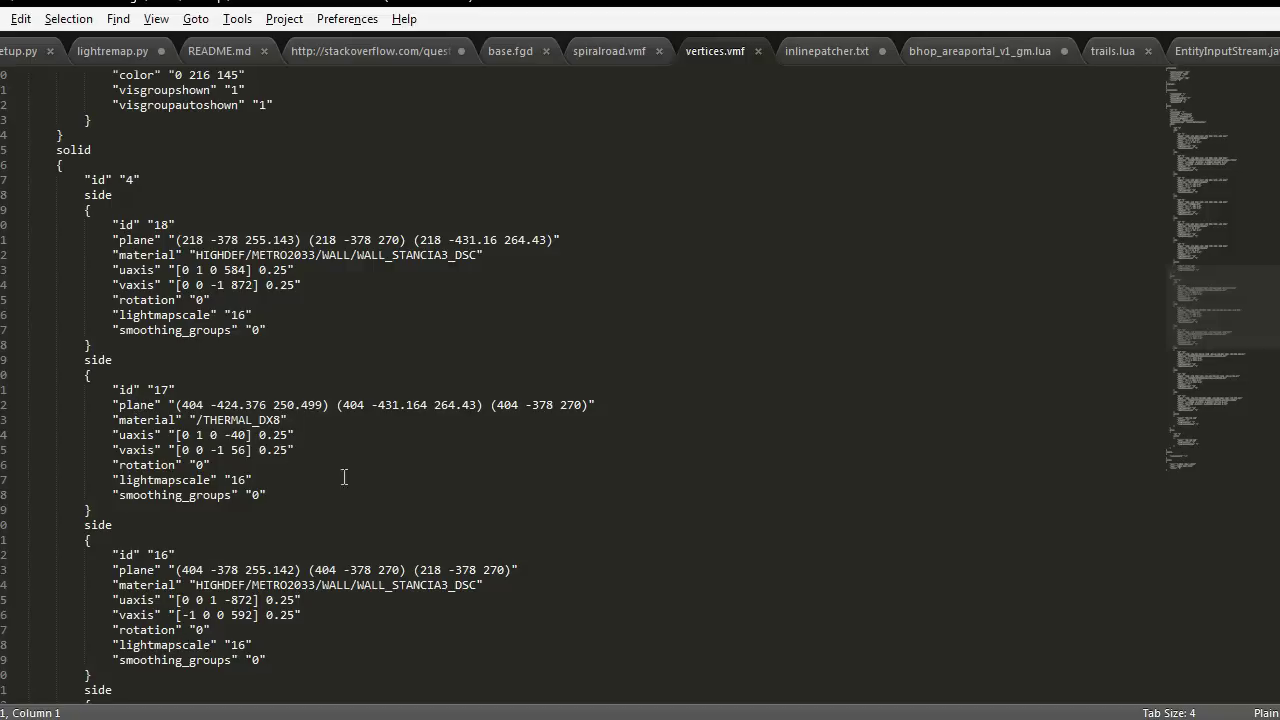
{"action": "key", "text": "alt+Tab"}
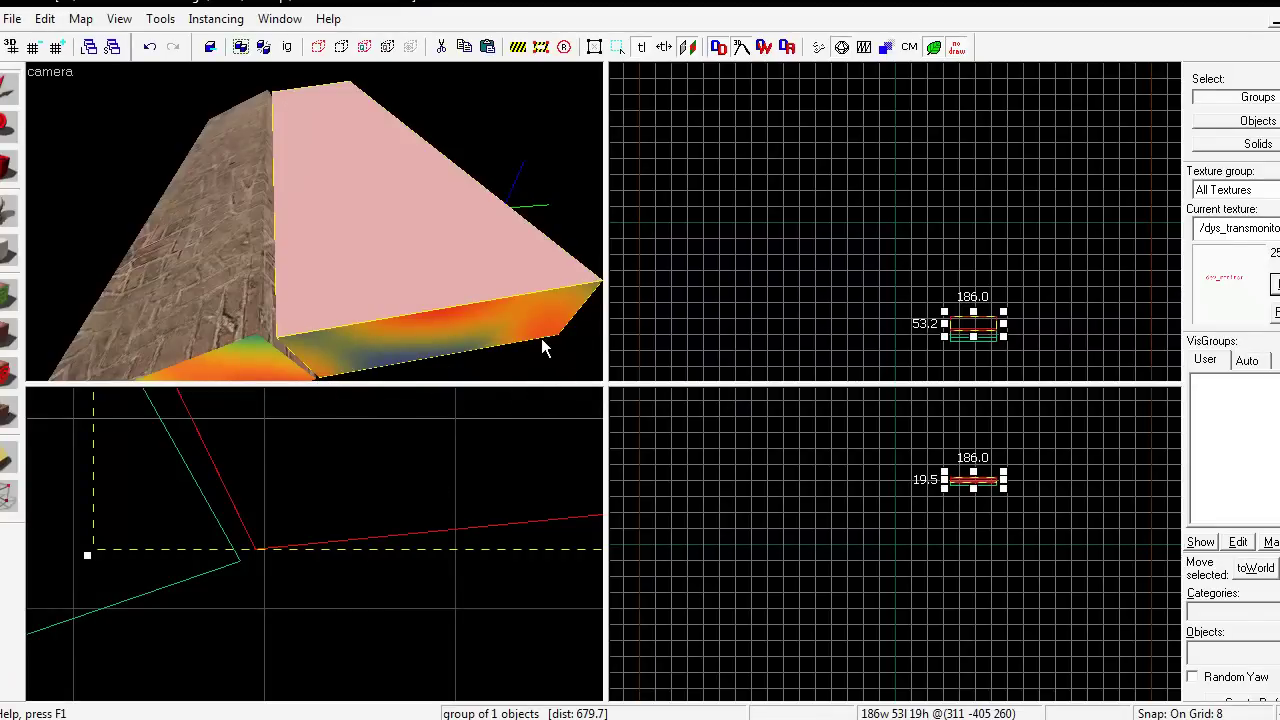
{"action": "key", "text": "alt+Tab"}
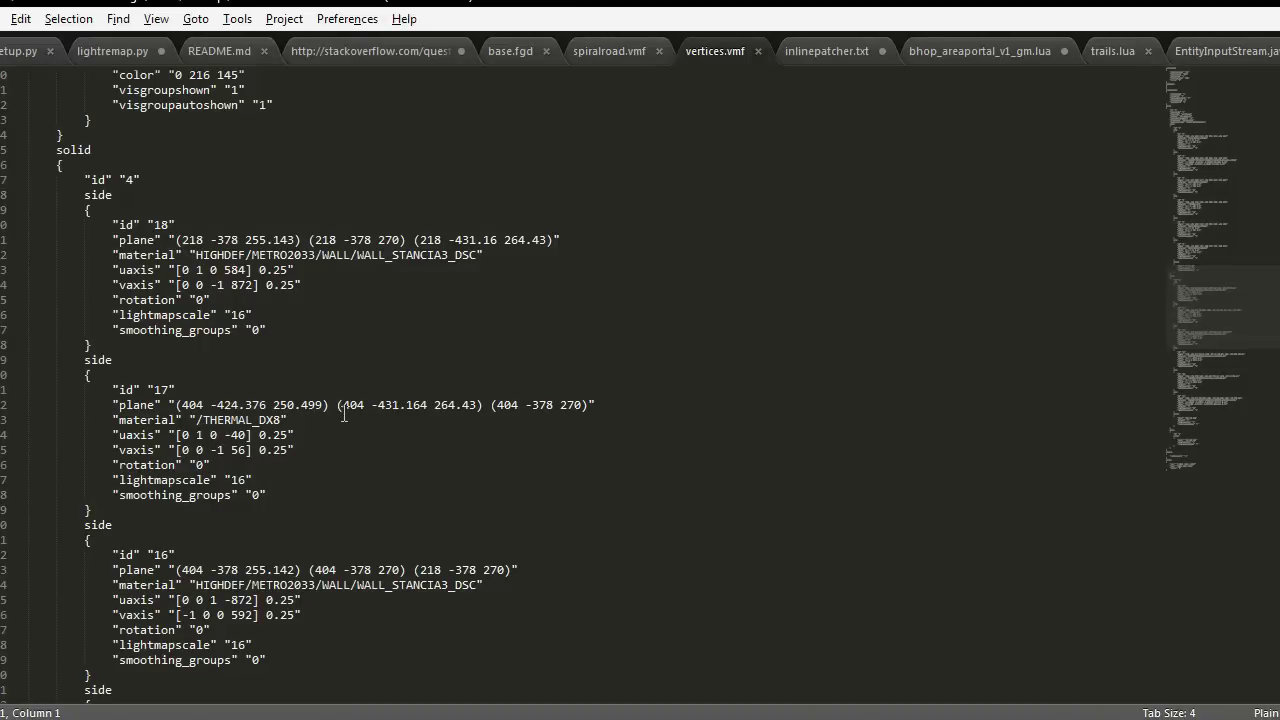
{"action": "scroll", "coordinate": [281, 436], "scroll_direction": "up", "scroll_amount": 1}
Step: Return to Hammer and maximize the front (y/z) view around the seam's lower corner
{"action": "key", "text": "alt+Tab"}
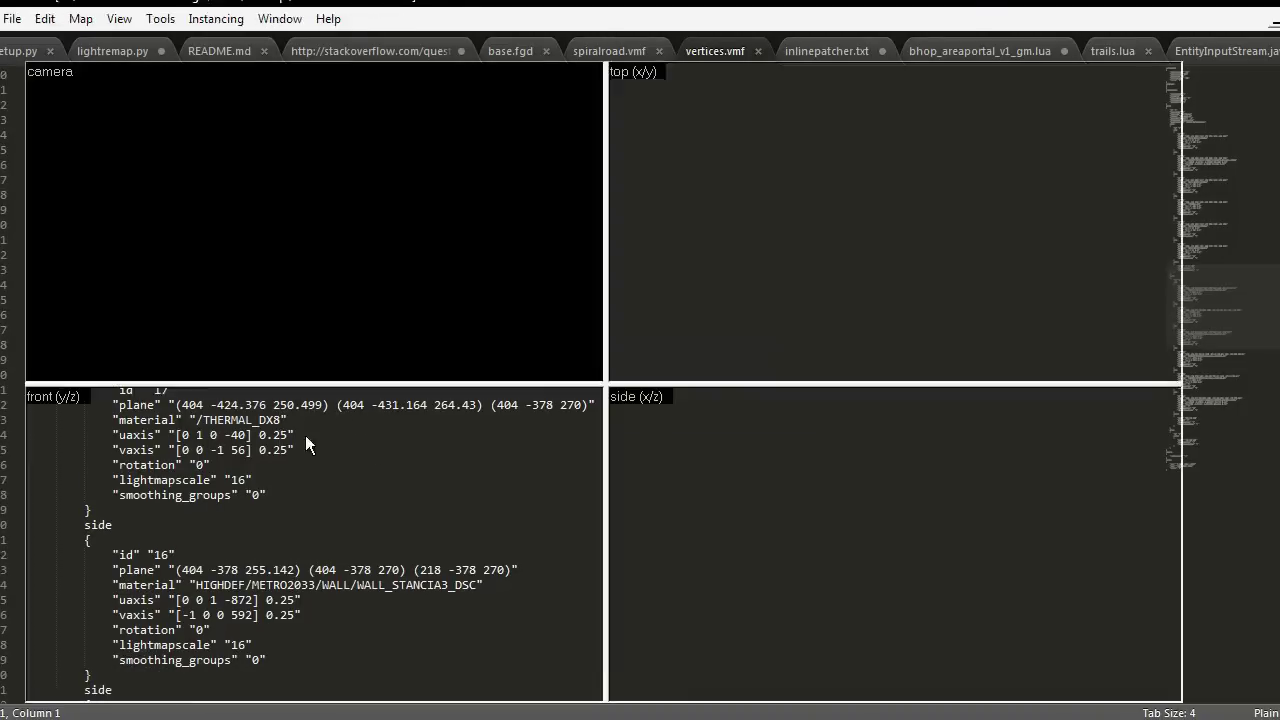
{"action": "scroll", "coordinate": [279, 560], "scroll_direction": "up", "scroll_amount": 4}
{"action": "scroll", "coordinate": [207, 520], "scroll_direction": "up", "scroll_amount": 4}
{"action": "left_click", "coordinate": [271, 554]}
{"action": "scroll", "coordinate": [362, 597], "scroll_direction": "down", "scroll_amount": 2}
{"action": "scroll", "coordinate": [416, 591], "scroll_direction": "down", "scroll_amount": 4}
{"action": "key", "text": "shift+z"}
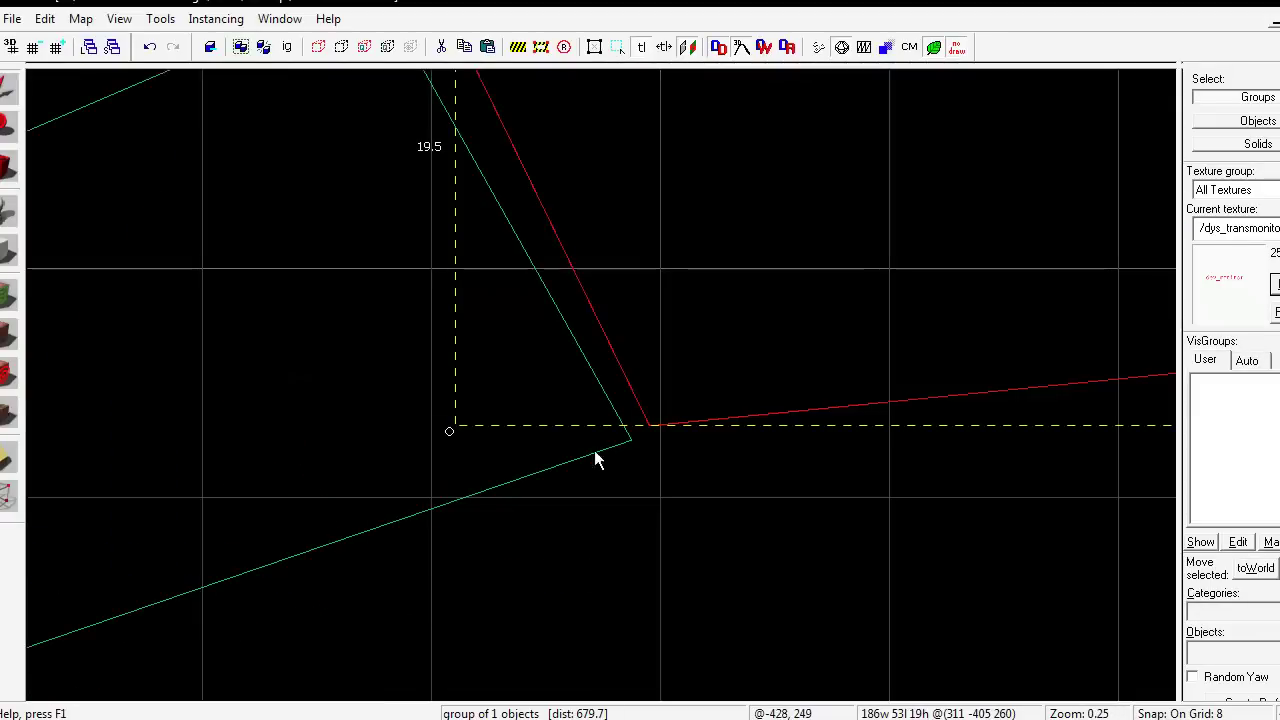
Step: Reduce the grid size to 1 for a close look at the selected brush's lower seam corner
{"action": "scroll", "coordinate": [611, 443], "scroll_direction": "up", "scroll_amount": 9}
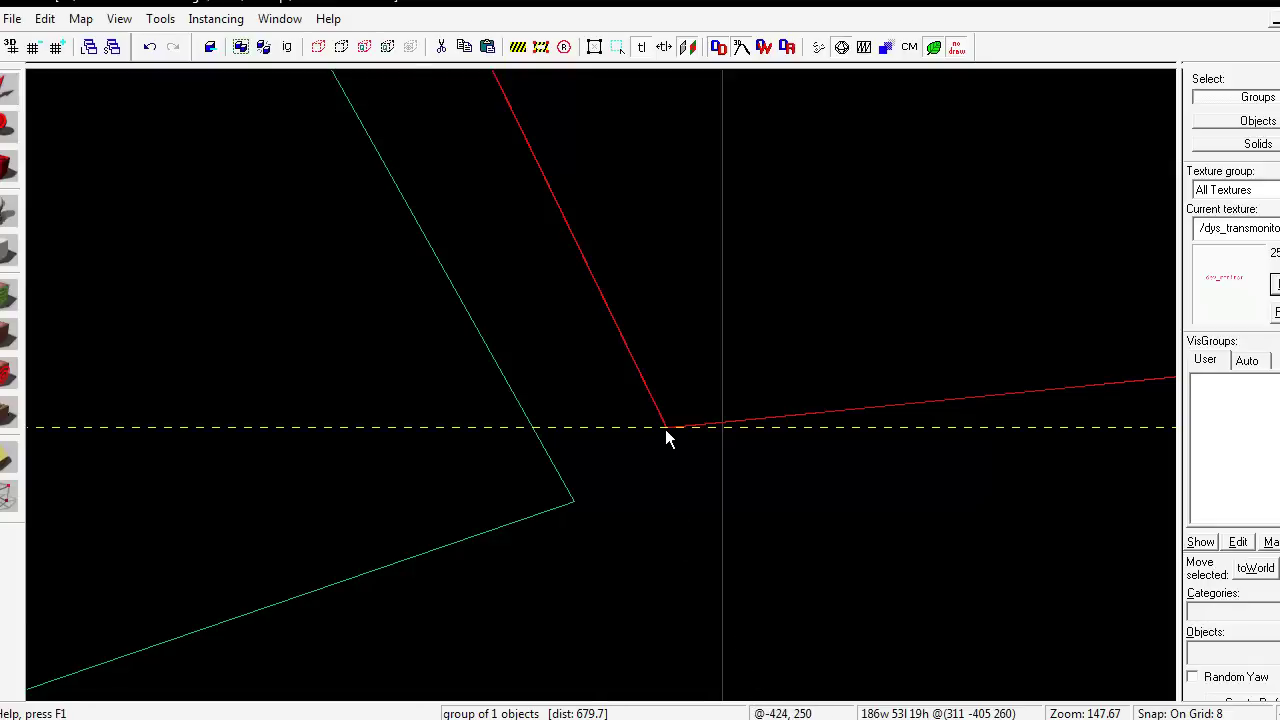
{"action": "key", "text": "bracketleft"}
{"action": "key", "text": "bracketleft"}
{"action": "key", "text": "bracketleft"}
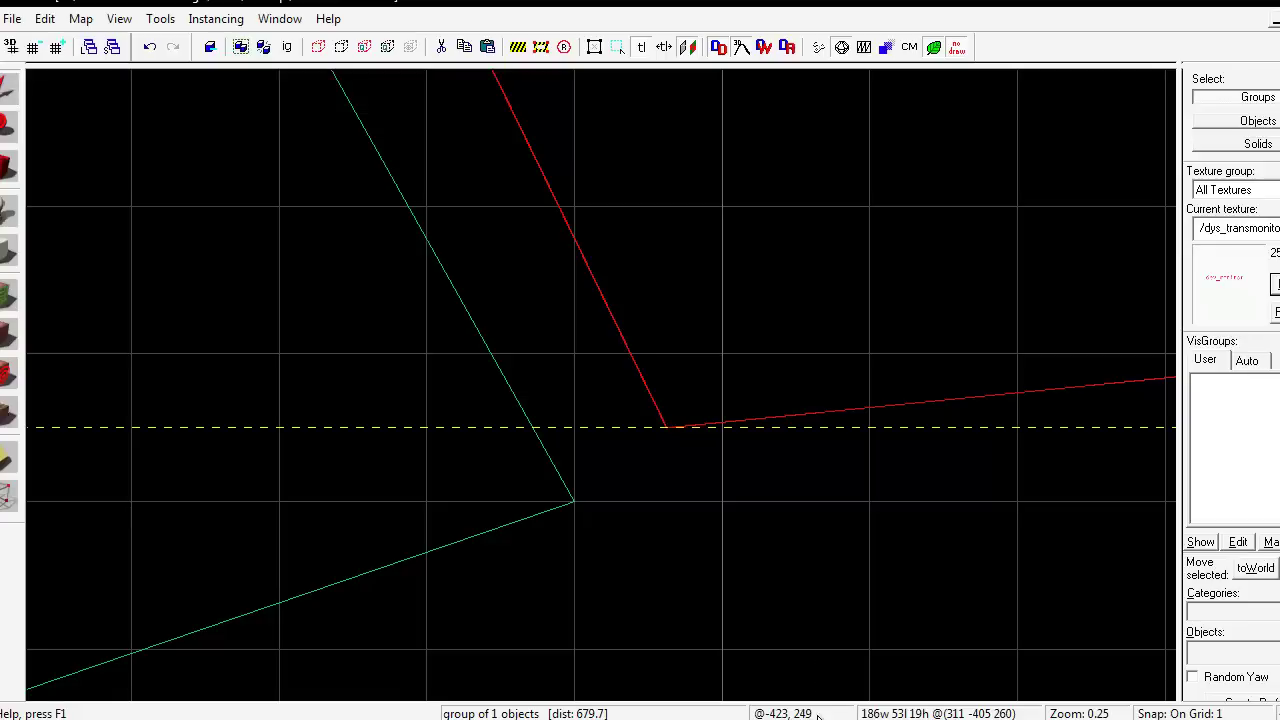
Step: Switch to Sublime Text and highlight the coordinates -424.376 250.499 in side 17's plane entry in vertices.vmf
{"action": "key", "text": "alt+Tab"}
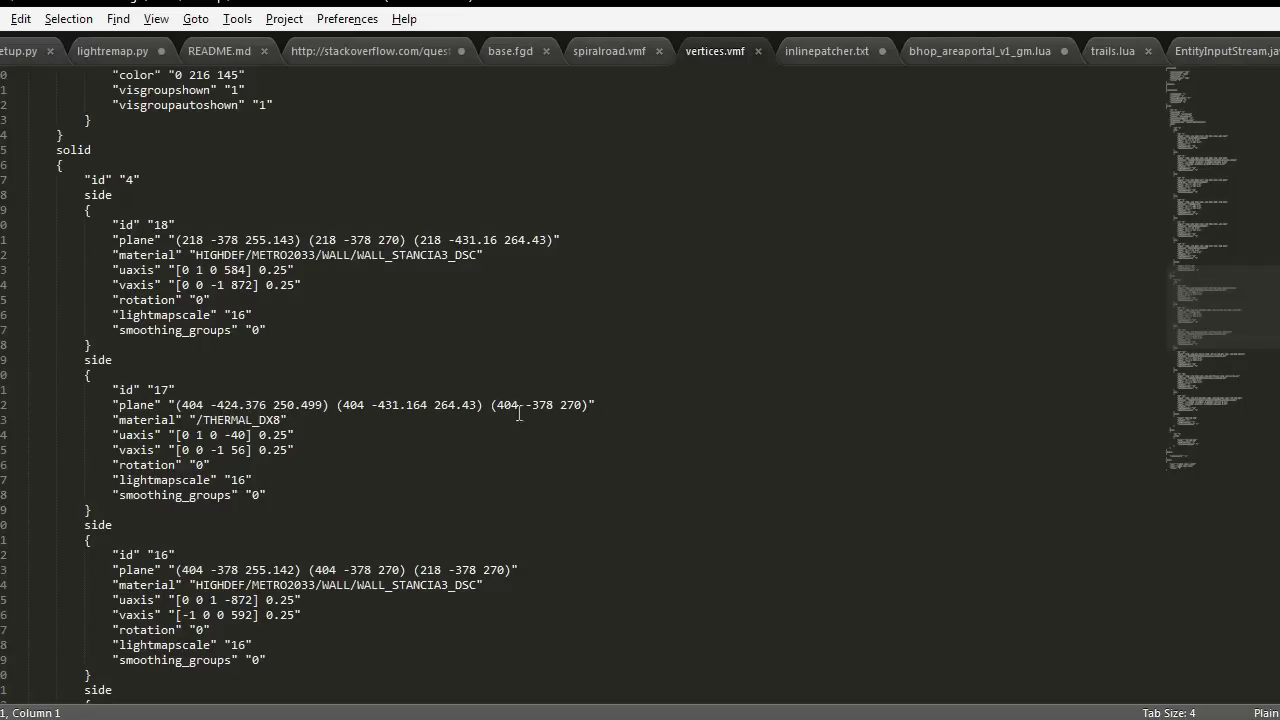
{"action": "left_click_drag", "start_coordinate": [211, 404], "coordinate": [322, 404]}
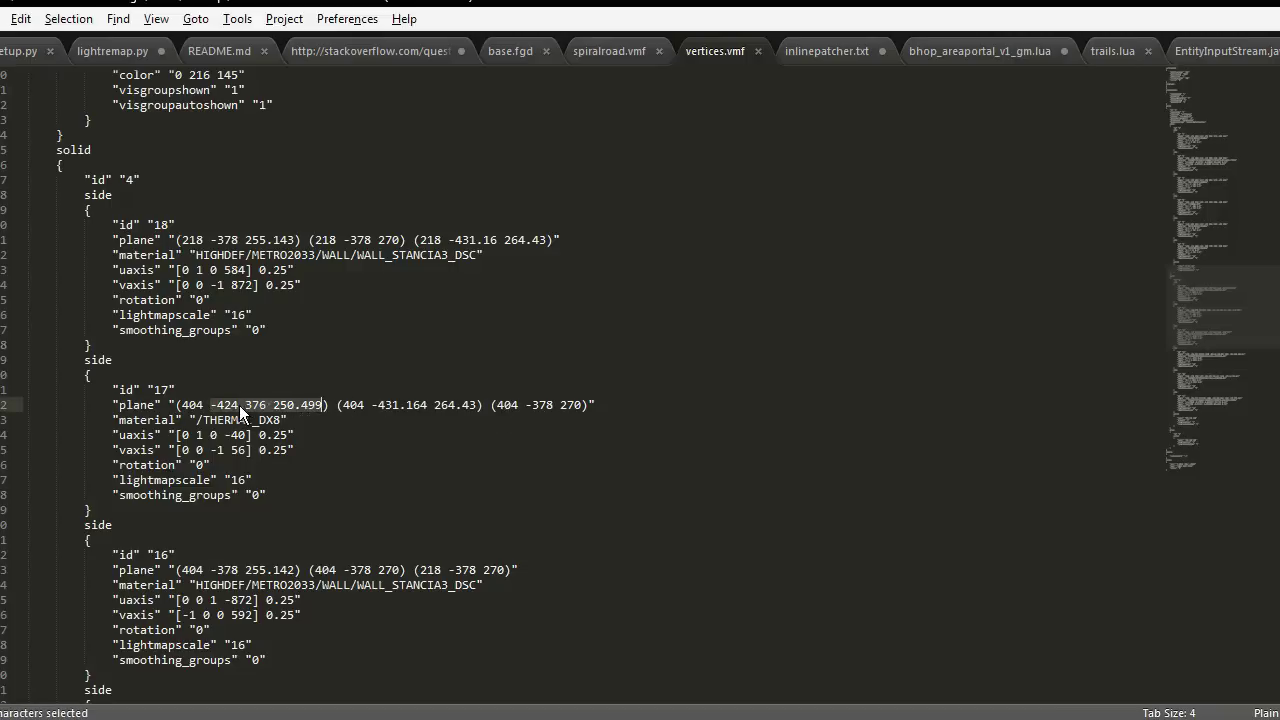
Step: Compare the red brush's lower seam corner in Hammer with the first plane point of side 17 in vertices.vmf
{"action": "key", "text": "alt+Tab"}
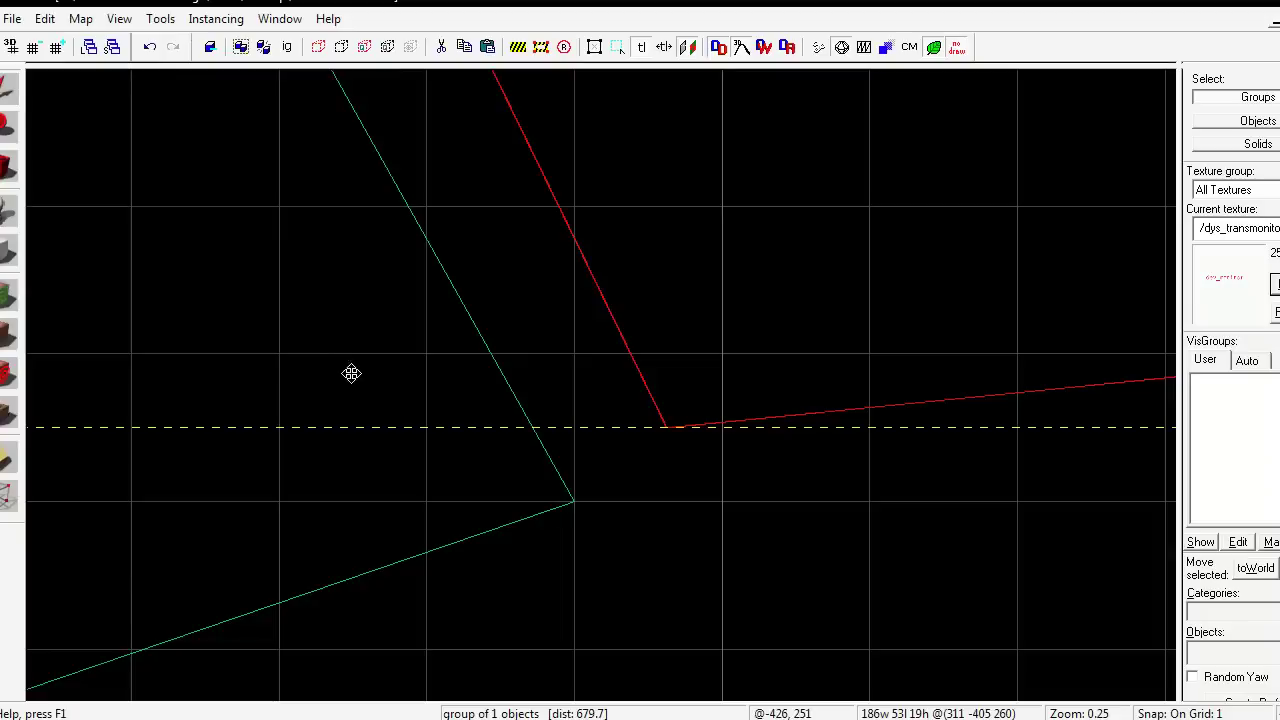
{"action": "mouse_move", "coordinate": [60, 84]}
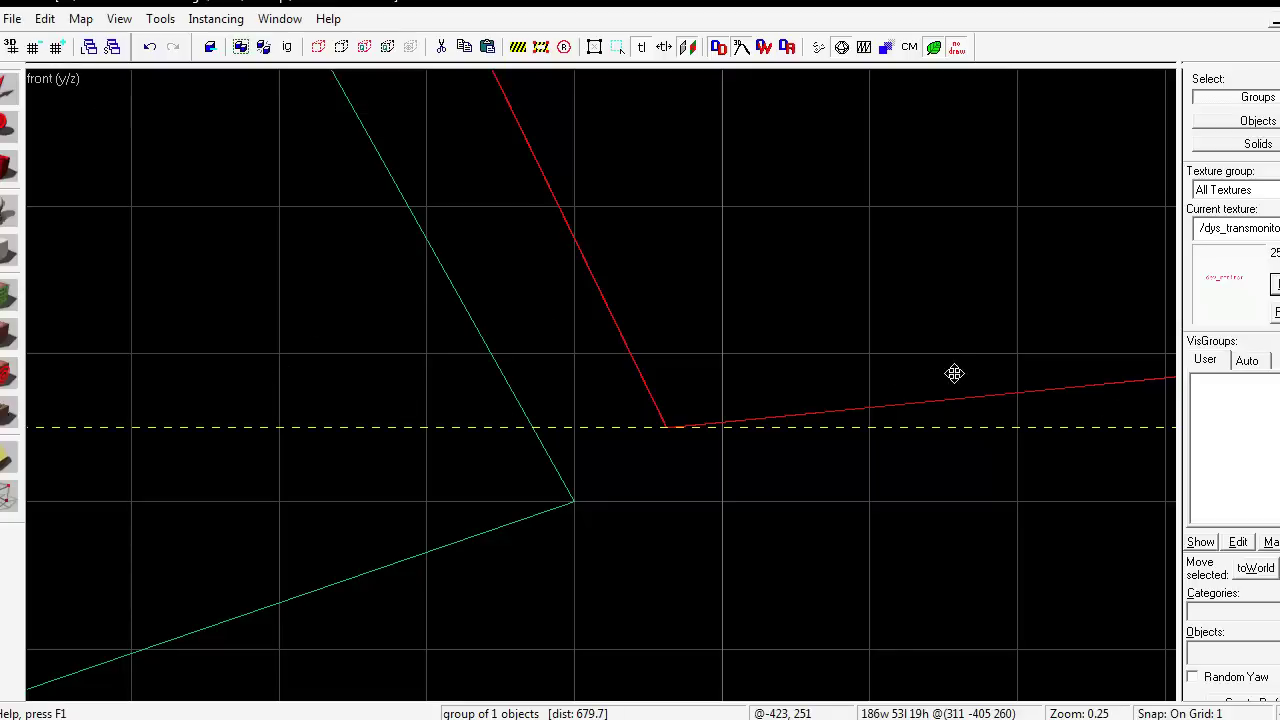
{"action": "key", "text": "alt+Tab"}
{"action": "left_click", "coordinate": [258, 395]}
{"action": "left_click_drag", "start_coordinate": [210, 405], "coordinate": [321, 403]}
{"action": "key", "text": "ctrl+c"}
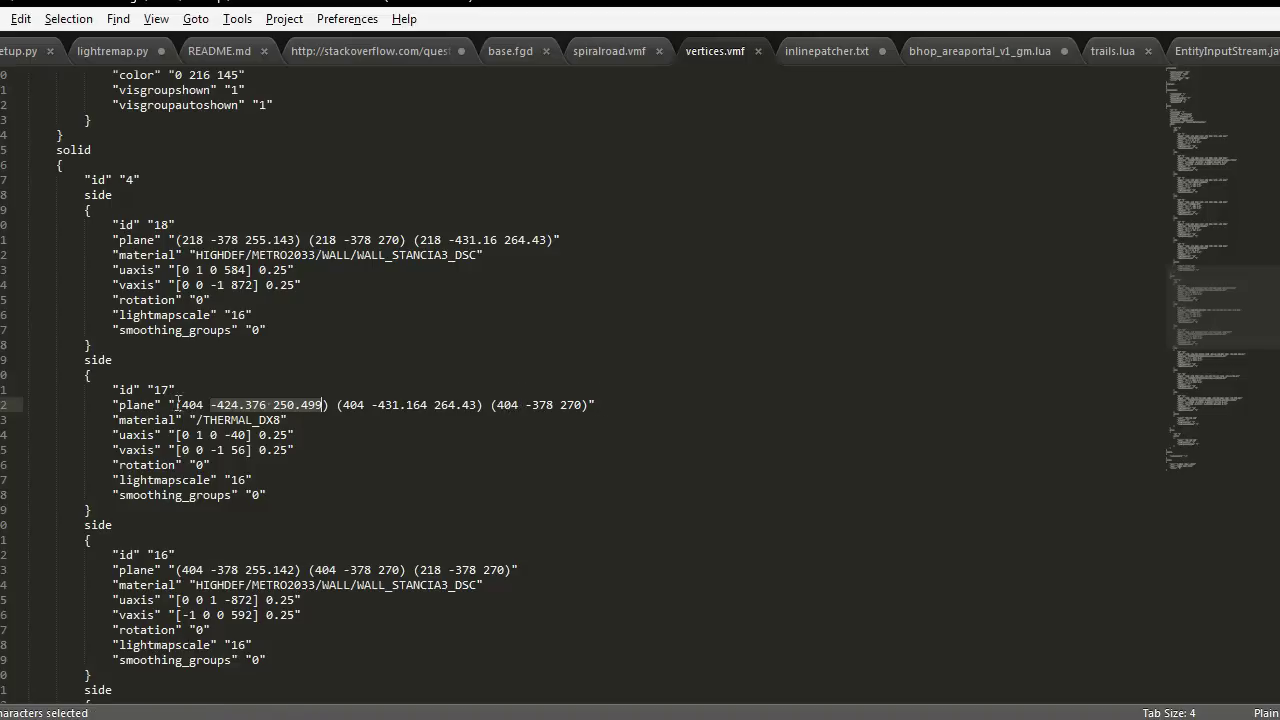
Step: Copy the coordinates -424.376 250.499 from side 17's plane entry in vertices.vmf
{"action": "left_click_drag", "start_coordinate": [182, 405], "coordinate": [287, 404]}
{"action": "key", "text": "alt+Tab"}
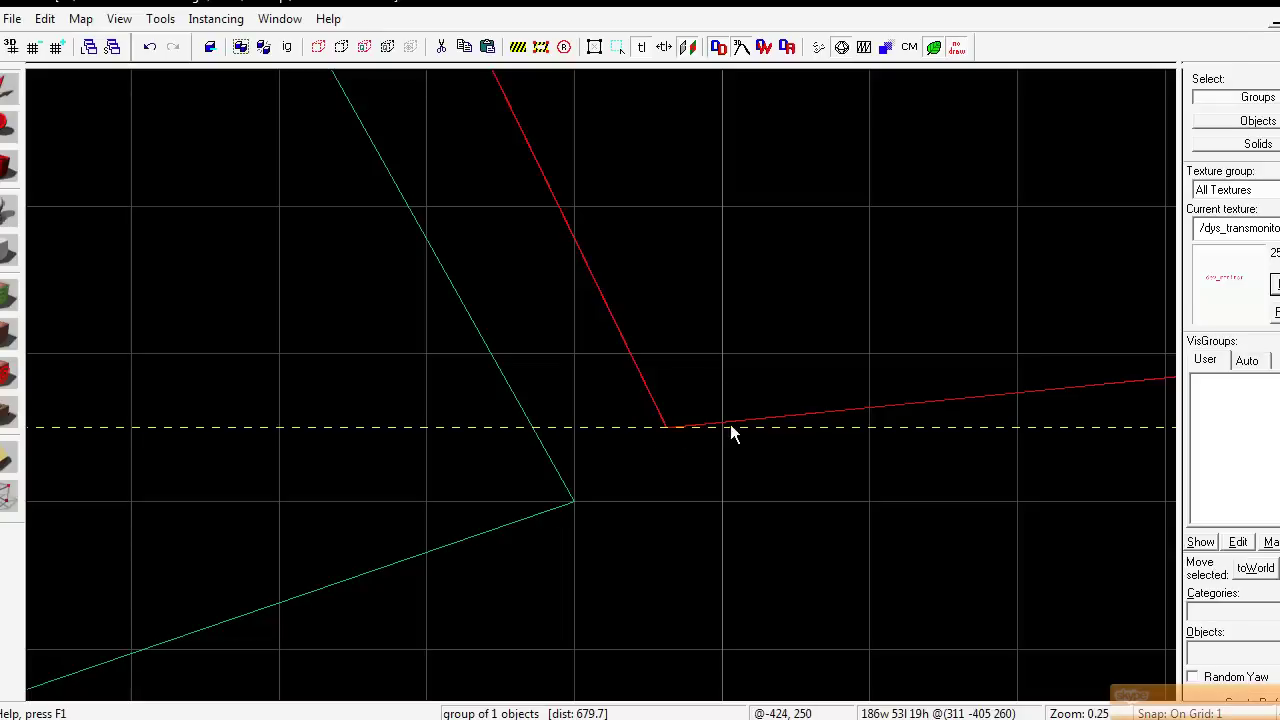
{"action": "key", "text": "alt+Tab"}
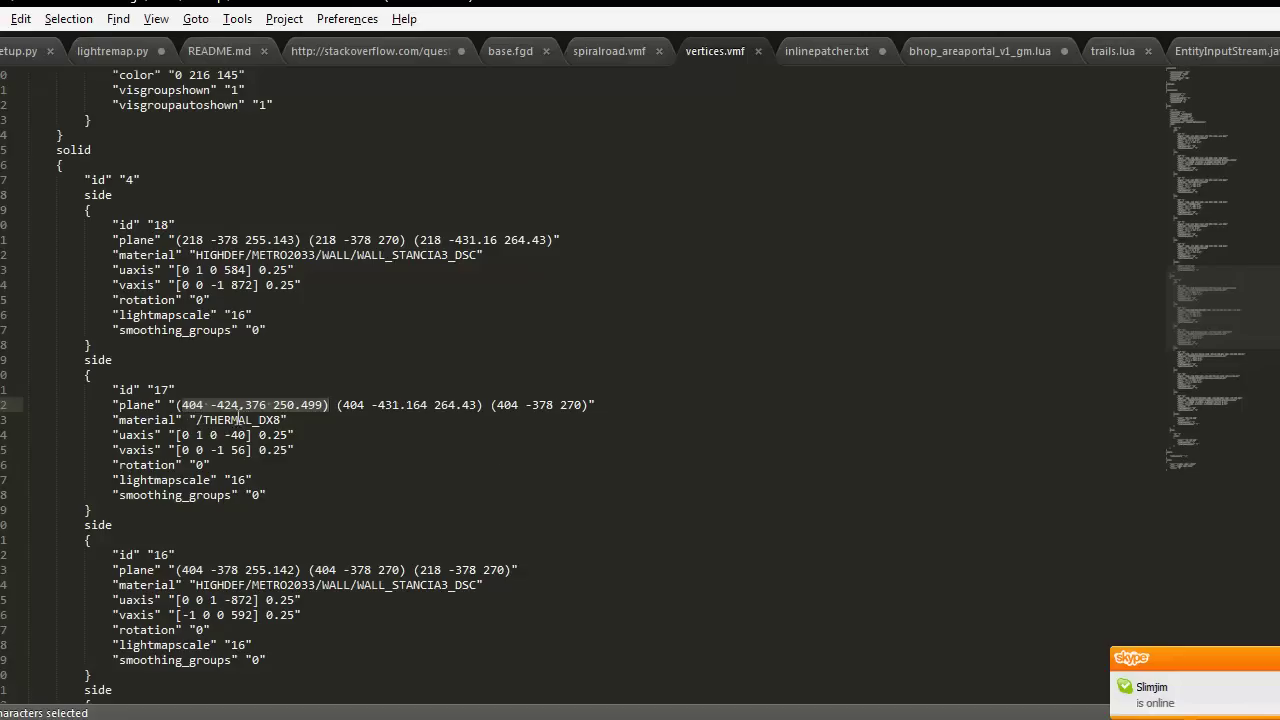
{"action": "left_click_drag", "start_coordinate": [209, 404], "coordinate": [322, 405]}
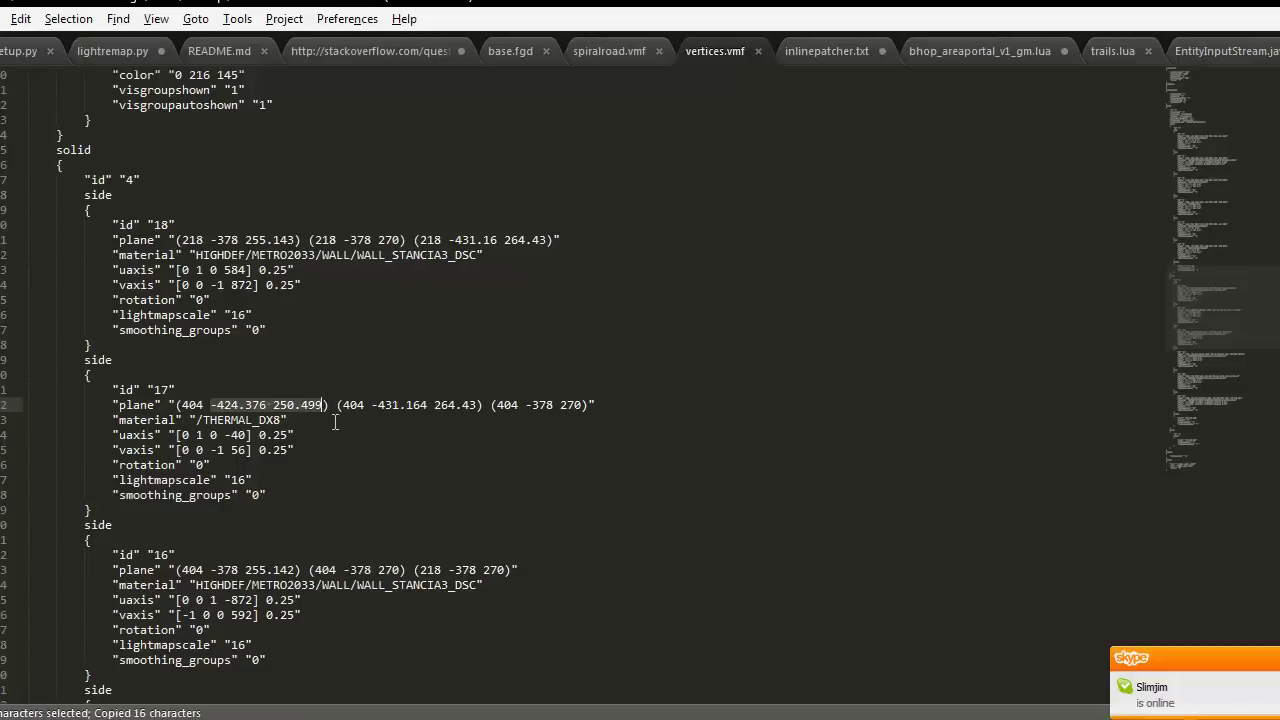
Step: Switch to Hammer, select the adjoining brush, and pick its lower seam corner with the Vertex tool in the four-view layout
{"action": "key", "text": "alt+Tab"}
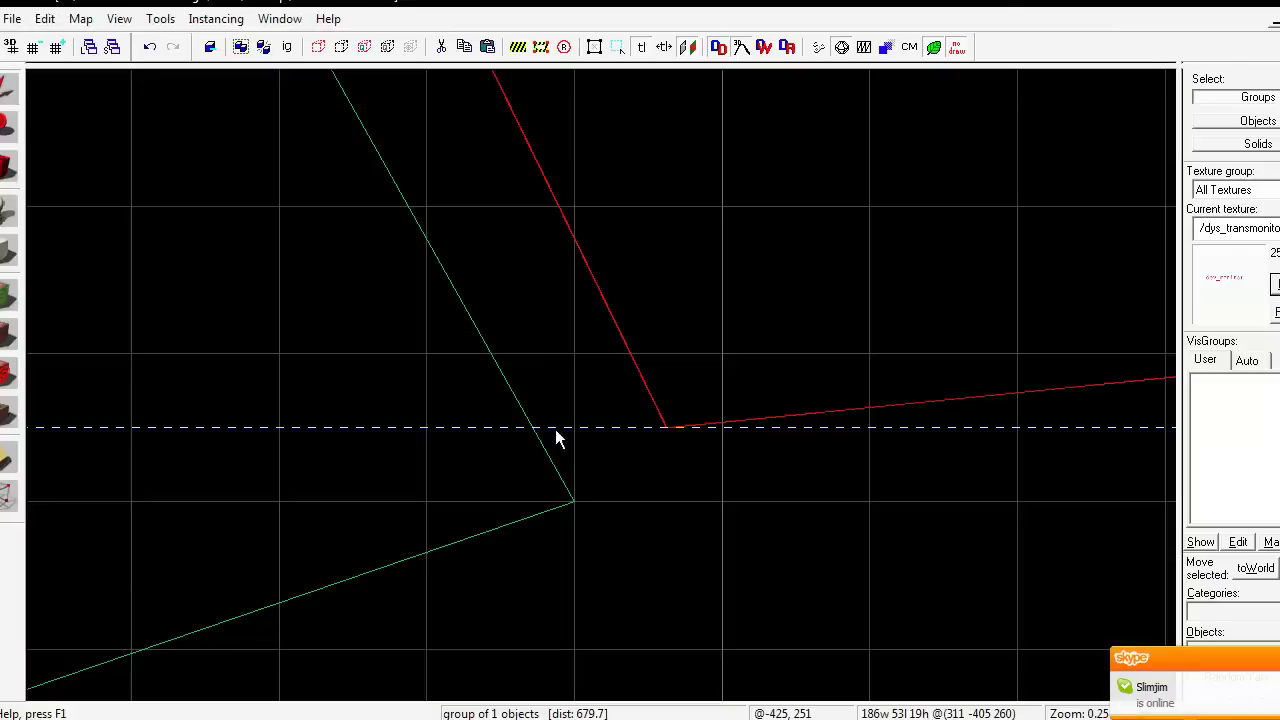
{"action": "scroll", "coordinate": [612, 444], "scroll_direction": "down", "scroll_amount": 2}
{"action": "left_click", "coordinate": [618, 495]}
{"action": "left_click", "coordinate": [549, 497]}
{"action": "scroll", "coordinate": [600, 495], "scroll_direction": "down", "scroll_amount": 8}
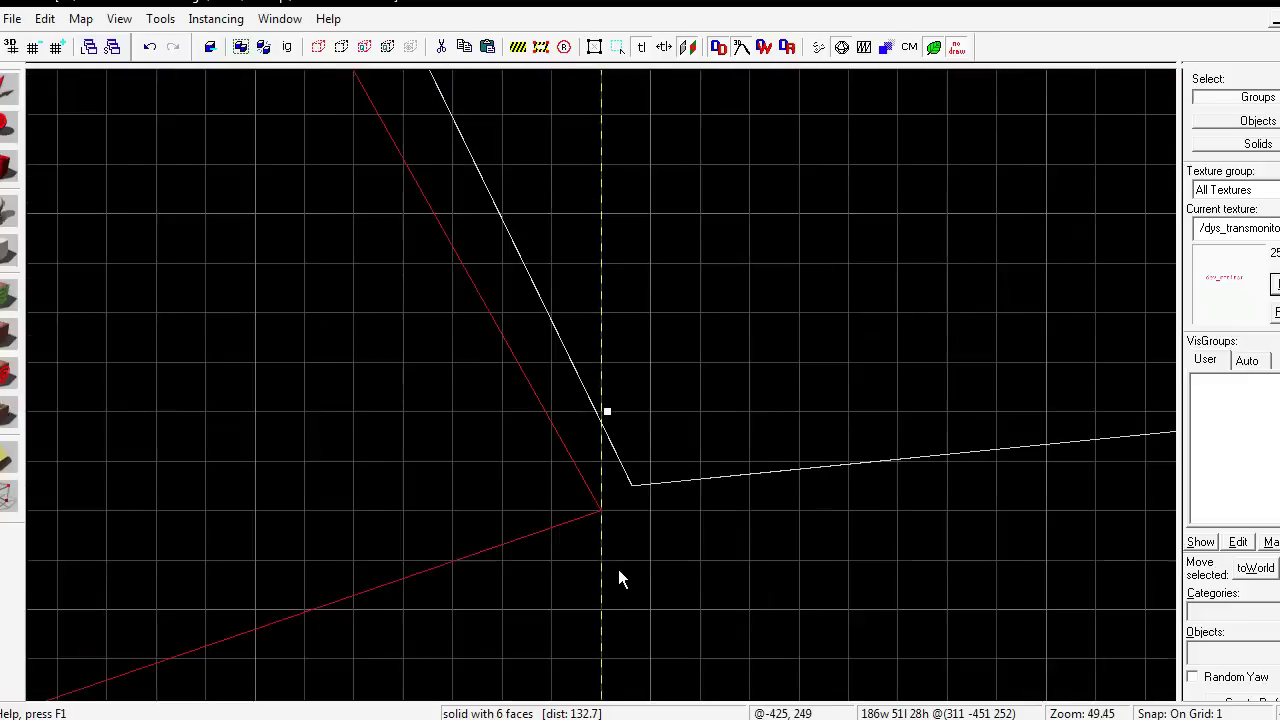
{"action": "scroll", "coordinate": [622, 566], "scroll_direction": "up", "scroll_amount": 5}
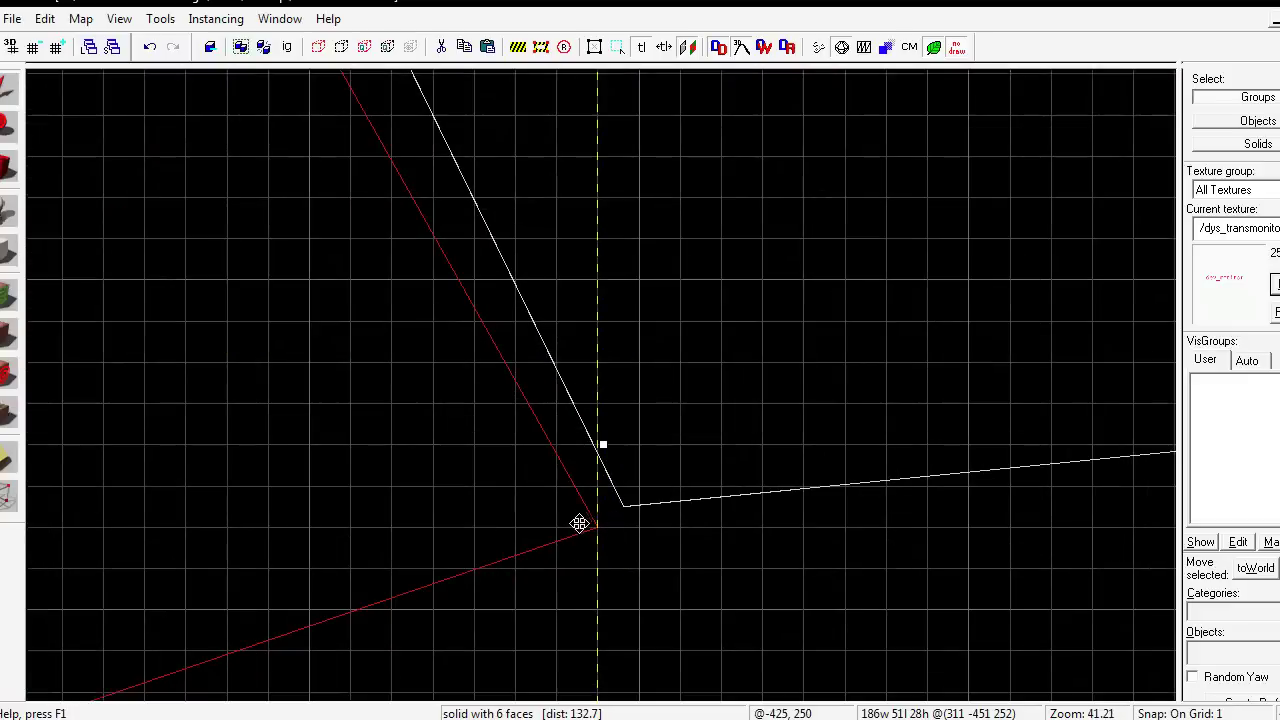
{"action": "left_click", "coordinate": [8, 496]}
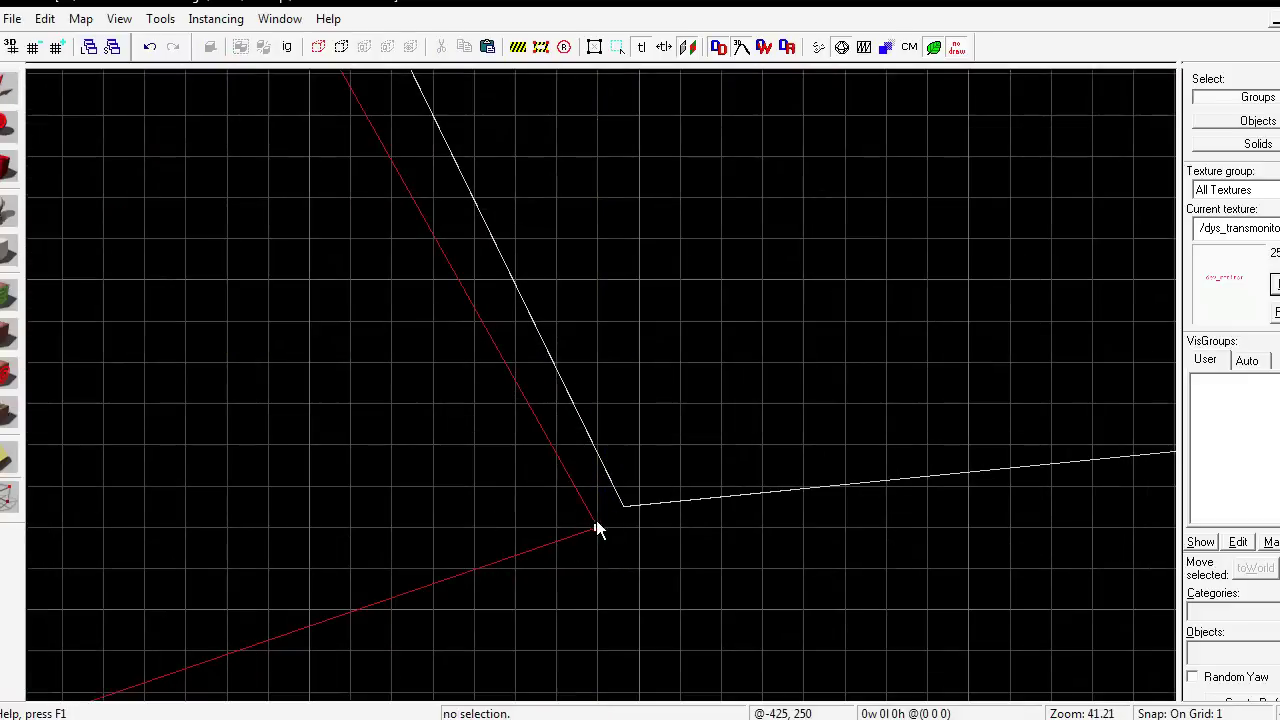
{"action": "key", "text": "shift+z"}
Step: Locate the plane entries of the adjoining brush, solid 2, in vertices.vmf in Sublime Text
{"action": "key", "text": "alt+Tab"}
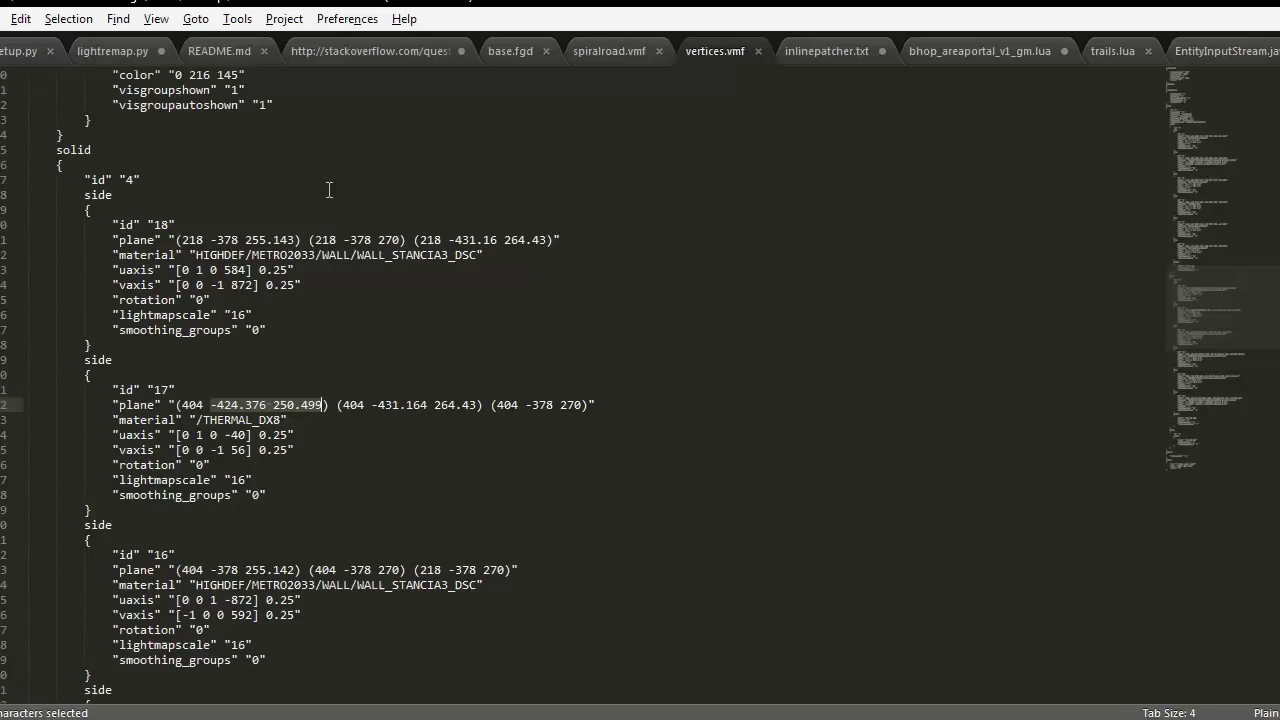
{"action": "key", "text": "alt+Tab"}
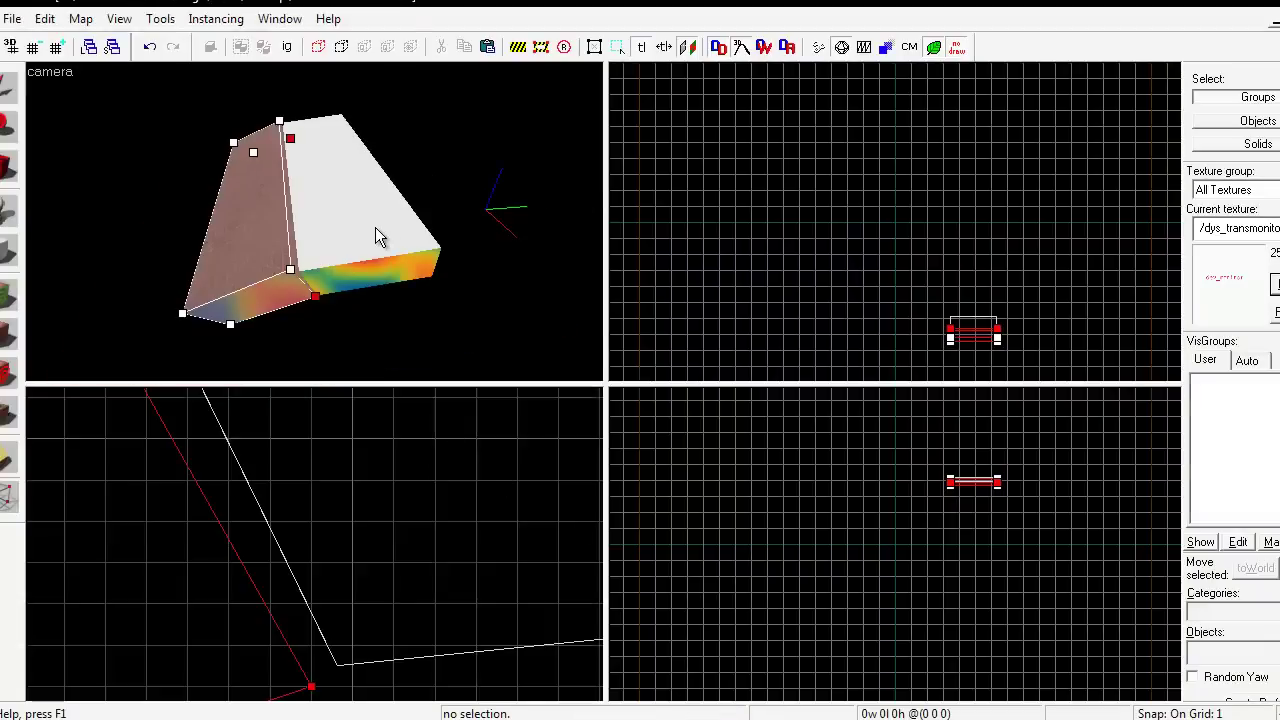
{"action": "key", "text": "alt+Tab"}
{"action": "scroll", "coordinate": [370, 405], "scroll_direction": "up", "scroll_amount": 10}
{"action": "scroll", "coordinate": [370, 405], "scroll_direction": "up", "scroll_amount": 8}
{"action": "scroll", "coordinate": [307, 364], "scroll_direction": "down", "scroll_amount": 6}
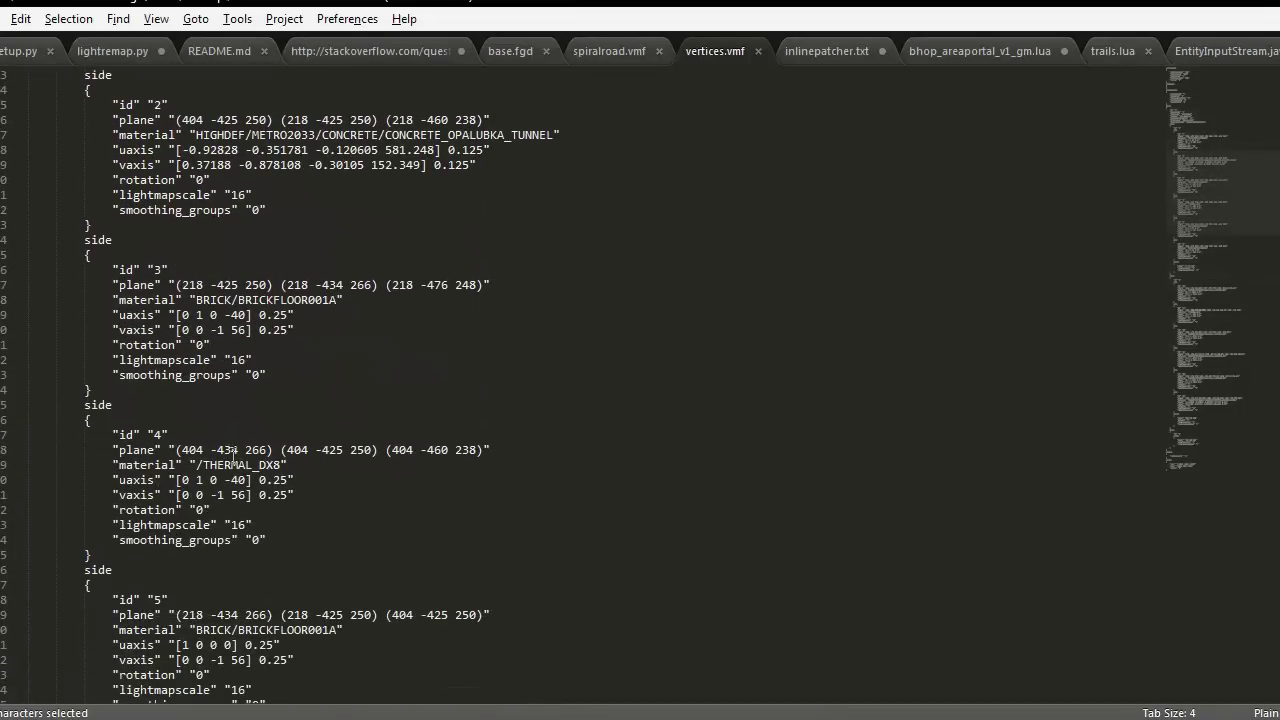
Step: Check the selected vertex's position in Hammer's front view and highlight -425 250 in side 4's plane entry in vertices.vmf
{"action": "key", "text": "alt+Tab"}
{"action": "scroll", "coordinate": [389, 494], "scroll_direction": "up", "scroll_amount": 10}
{"action": "scroll", "coordinate": [347, 598], "scroll_direction": "up", "scroll_amount": 3}
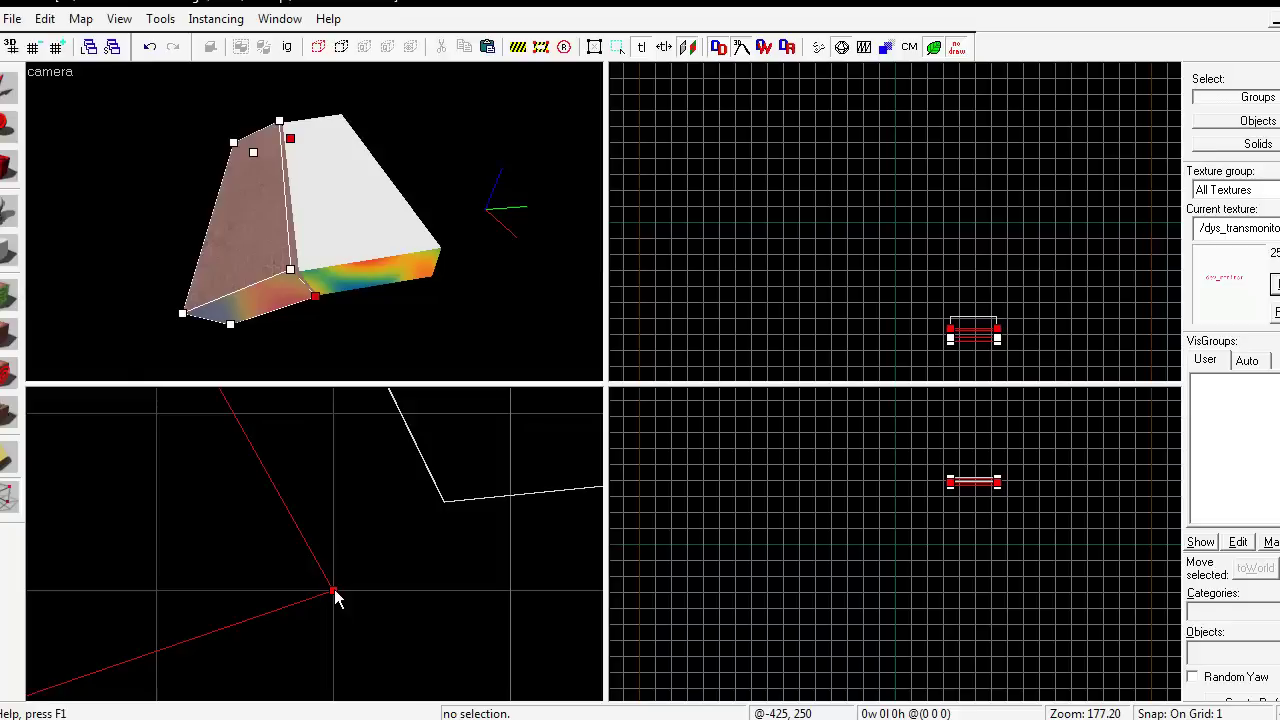
{"action": "key", "text": "alt+Tab"}
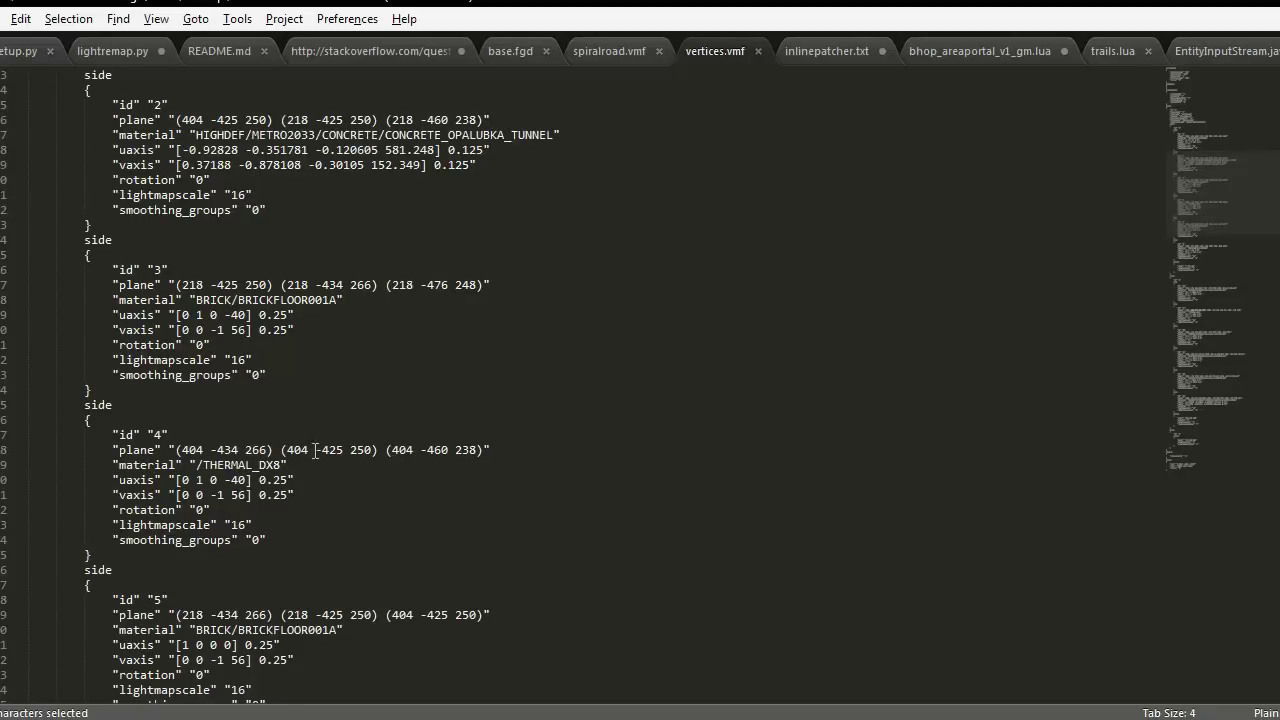
{"action": "left_click_drag", "start_coordinate": [317, 450], "coordinate": [372, 451]}
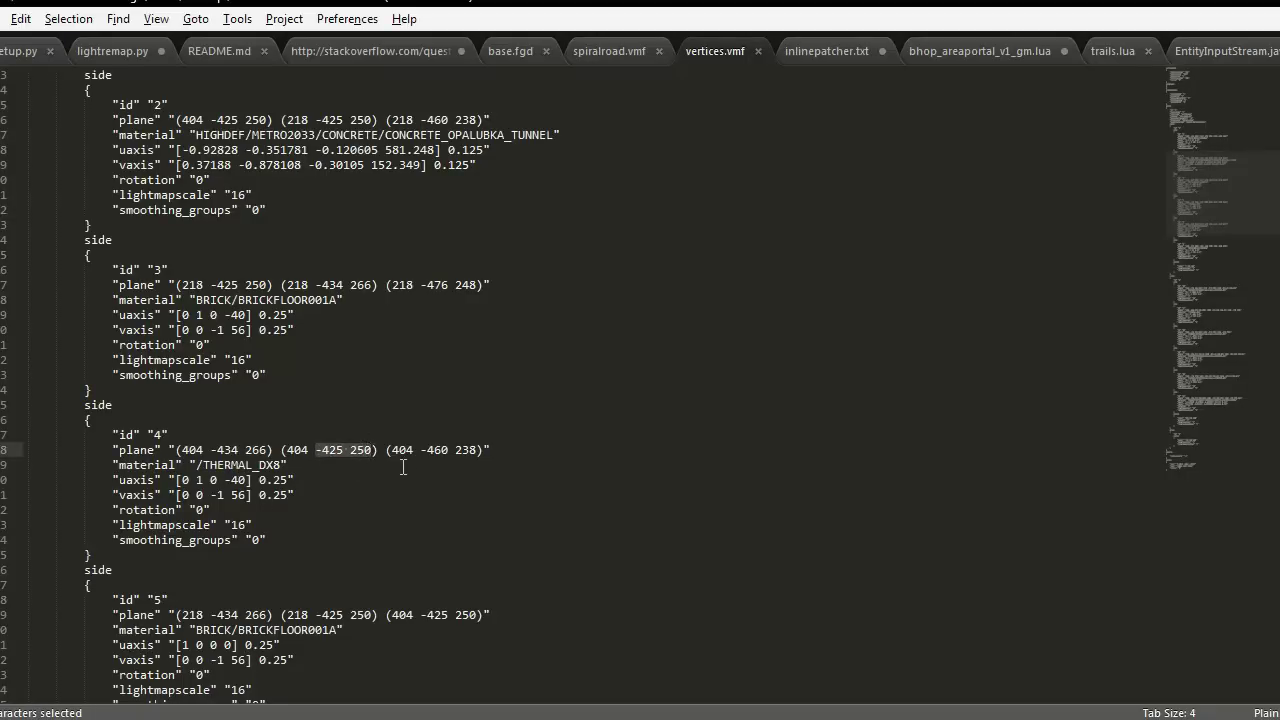
{"action": "scroll", "coordinate": [414, 443], "scroll_direction": "down", "scroll_amount": 12}
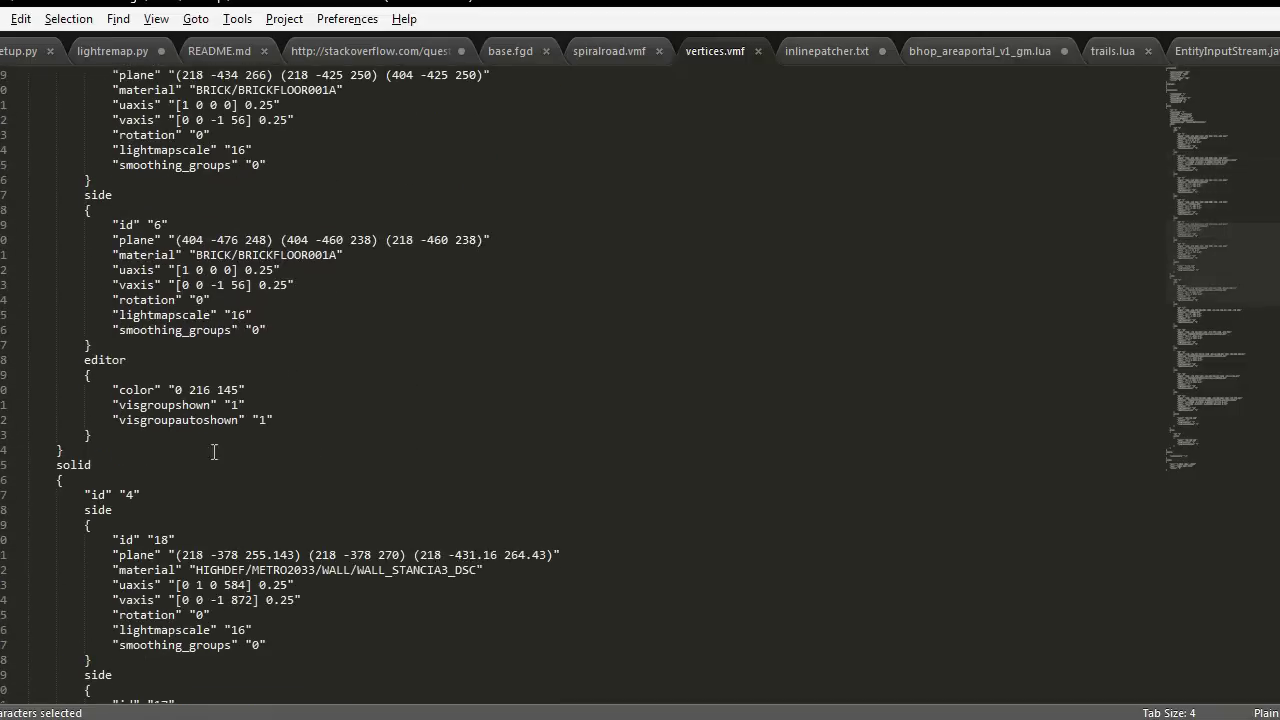
{"action": "left_click_drag", "start_coordinate": [90, 452], "coordinate": [51, 177]}
{"action": "scroll", "coordinate": [438, 343], "scroll_direction": "down", "scroll_amount": 12}
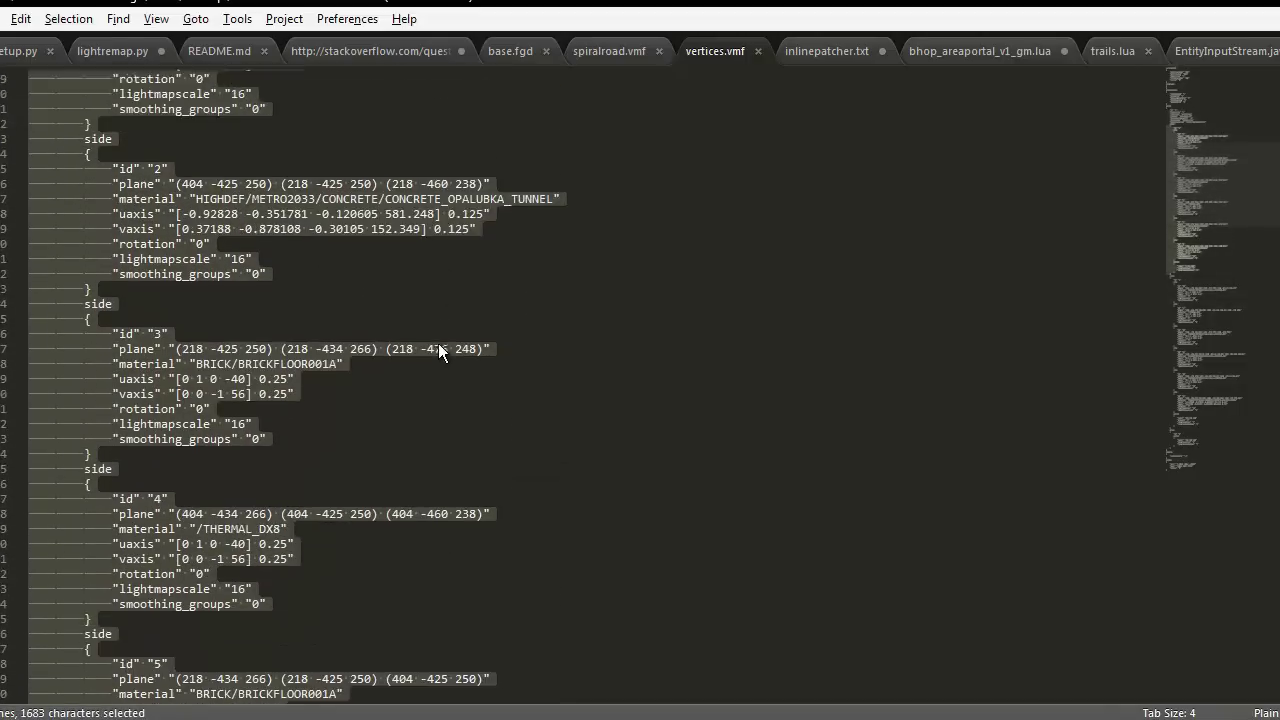
{"action": "scroll", "coordinate": [438, 343], "scroll_direction": "up", "scroll_amount": 3}
{"action": "scroll", "coordinate": [438, 343], "scroll_direction": "down", "scroll_amount": 6}
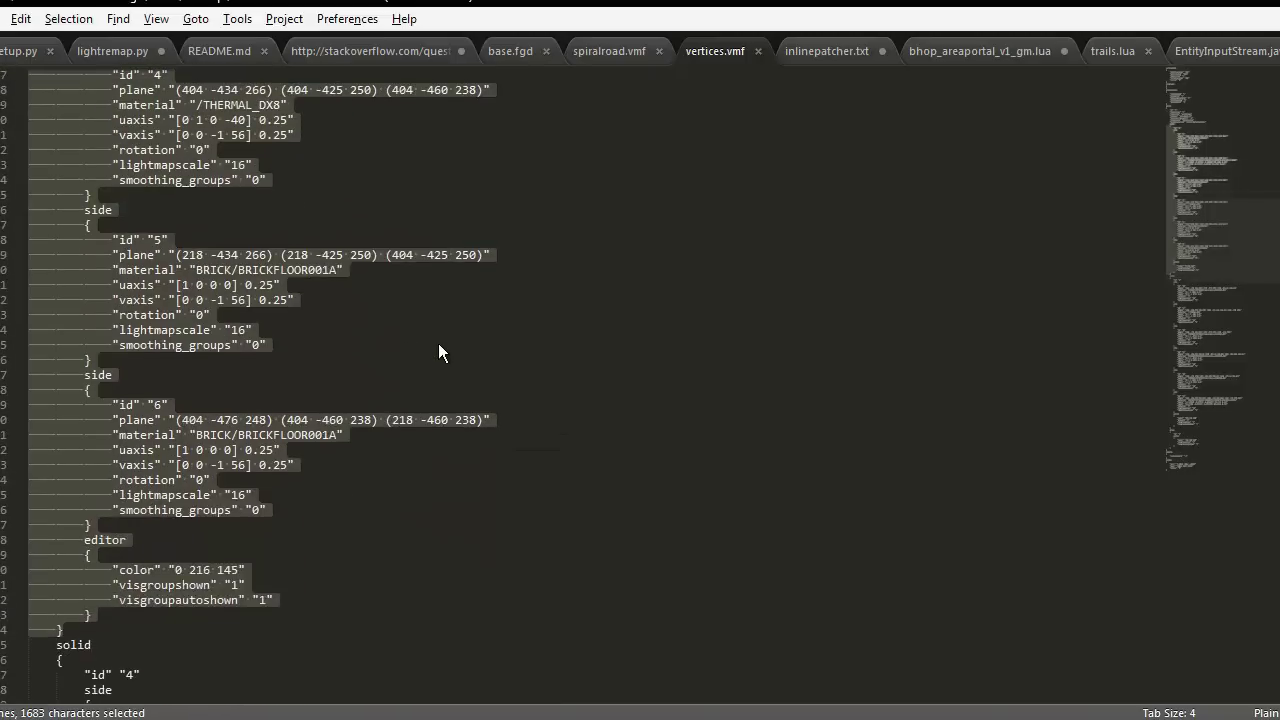
{"action": "scroll", "coordinate": [438, 343], "scroll_direction": "up", "scroll_amount": 1}
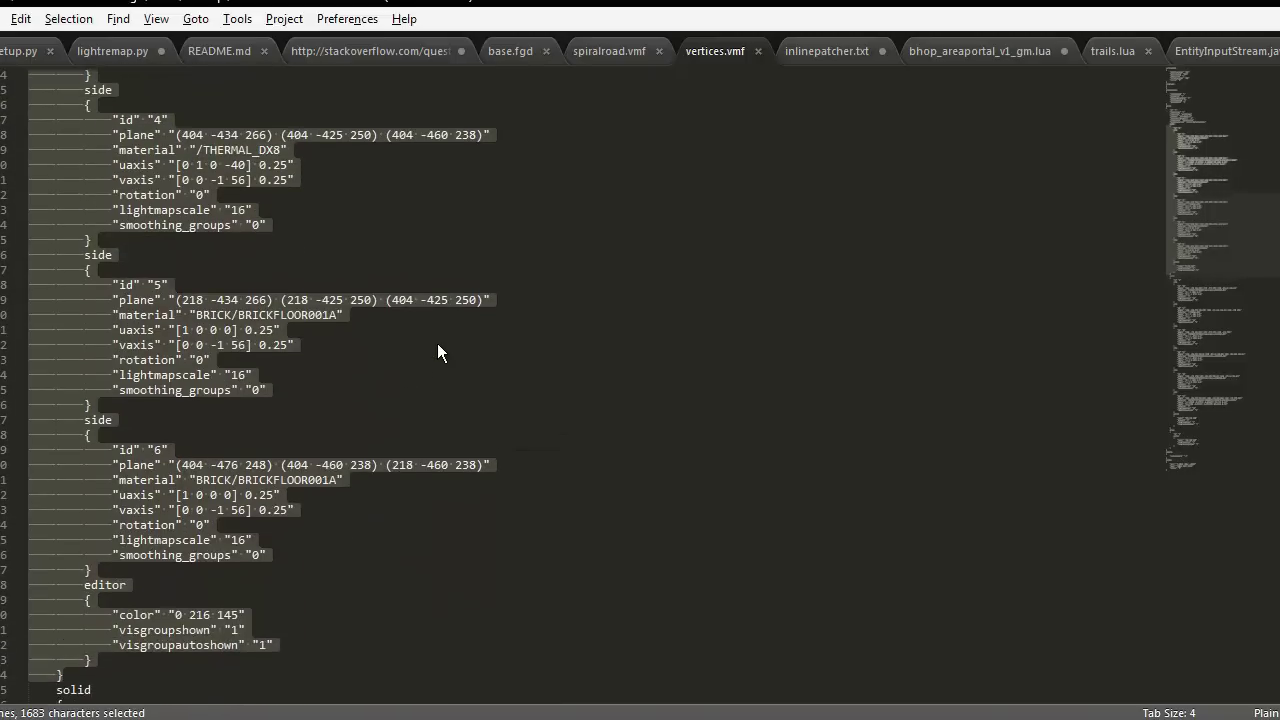
{"action": "key", "text": "ctrl+h"}
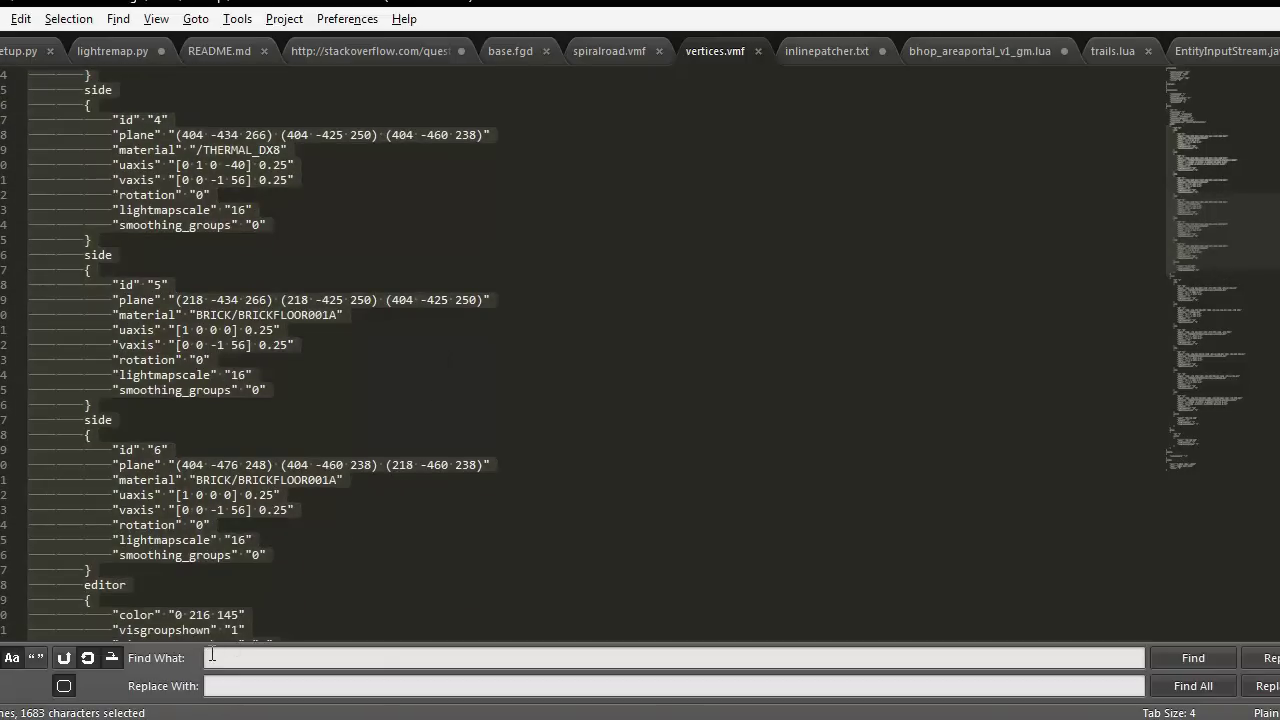
{"action": "scroll", "coordinate": [310, 520], "scroll_direction": "down", "scroll_amount": 2}
{"action": "scroll", "coordinate": [310, 520], "scroll_direction": "up", "scroll_amount": 10}
{"action": "scroll", "coordinate": [290, 467], "scroll_direction": "up", "scroll_amount": 5}
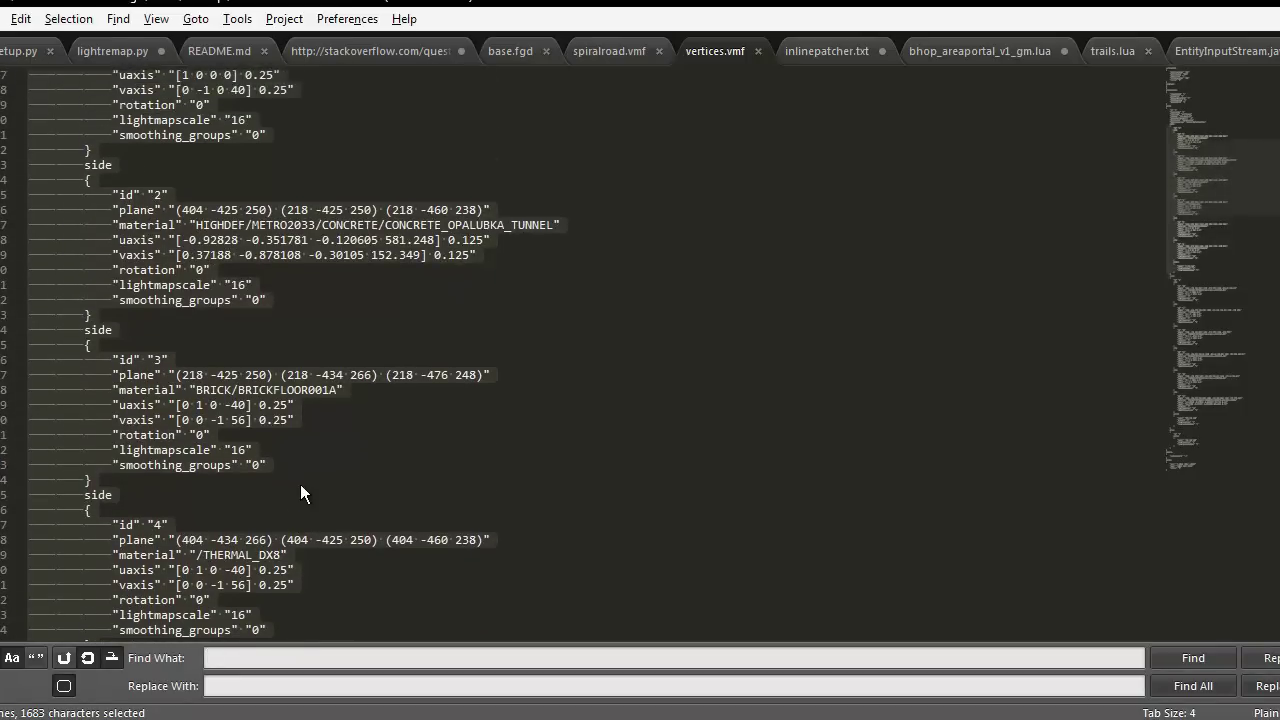
{"action": "scroll", "coordinate": [305, 481], "scroll_direction": "down", "scroll_amount": 8}
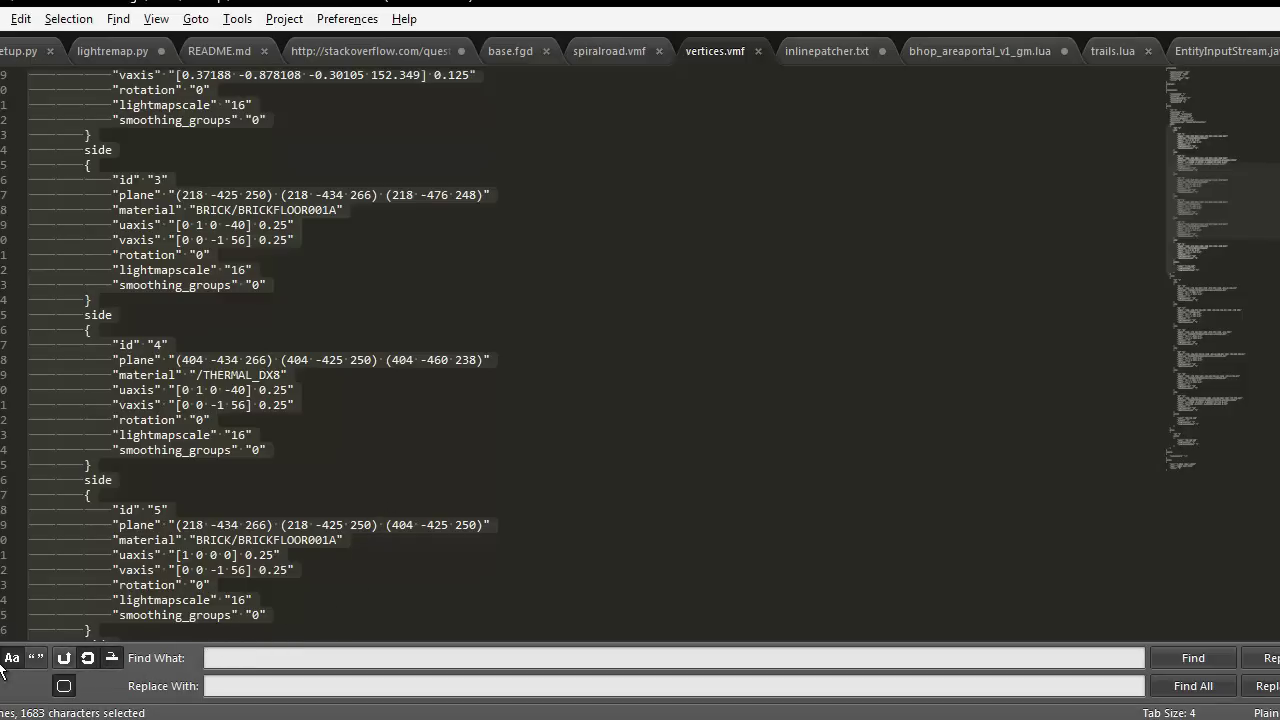
{"action": "scroll", "coordinate": [176, 630], "scroll_direction": "up", "scroll_amount": 10}
{"action": "key", "text": "Escape"}
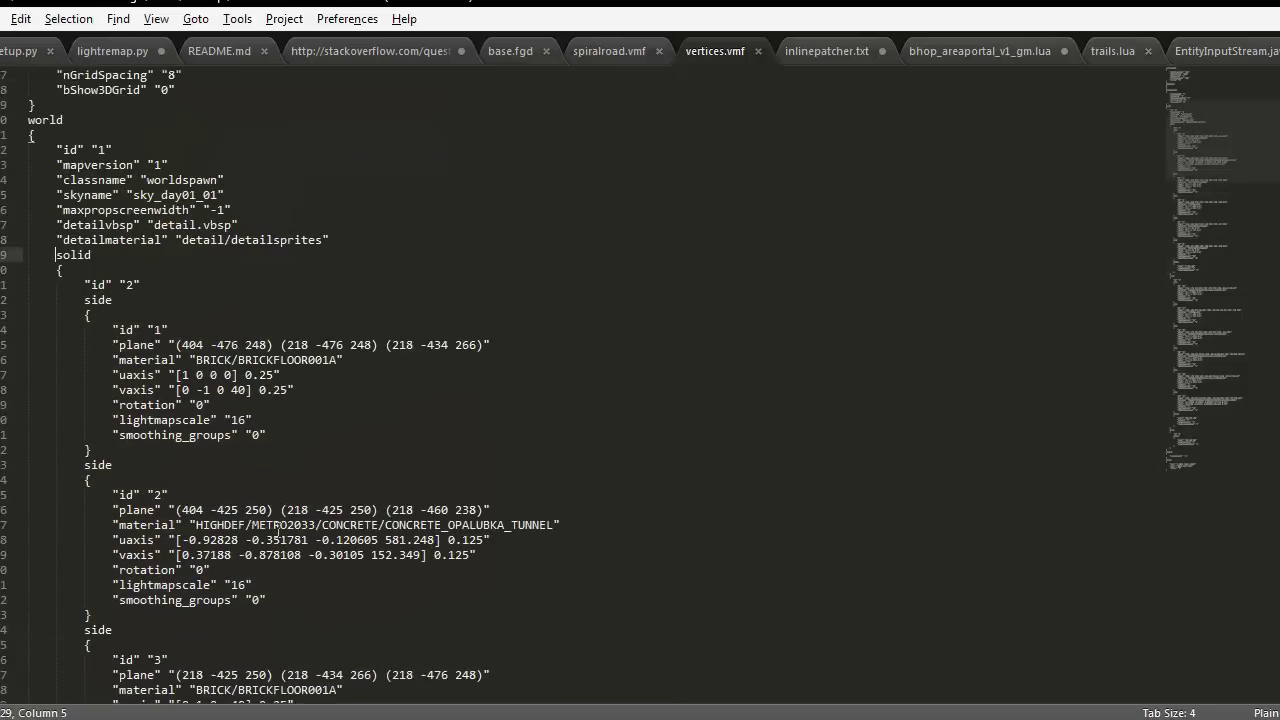
Step: Select the entire solid 2 block in vertices.vmf and open find and replace limited to that selection
{"action": "scroll", "coordinate": [290, 545], "scroll_direction": "up", "scroll_amount": 5}
{"action": "left_click_drag", "start_coordinate": [56, 480], "coordinate": [135, 530]}
{"action": "scroll", "coordinate": [354, 571], "scroll_direction": "down", "scroll_amount": 20}
{"action": "key", "text": "ctrl+h"}
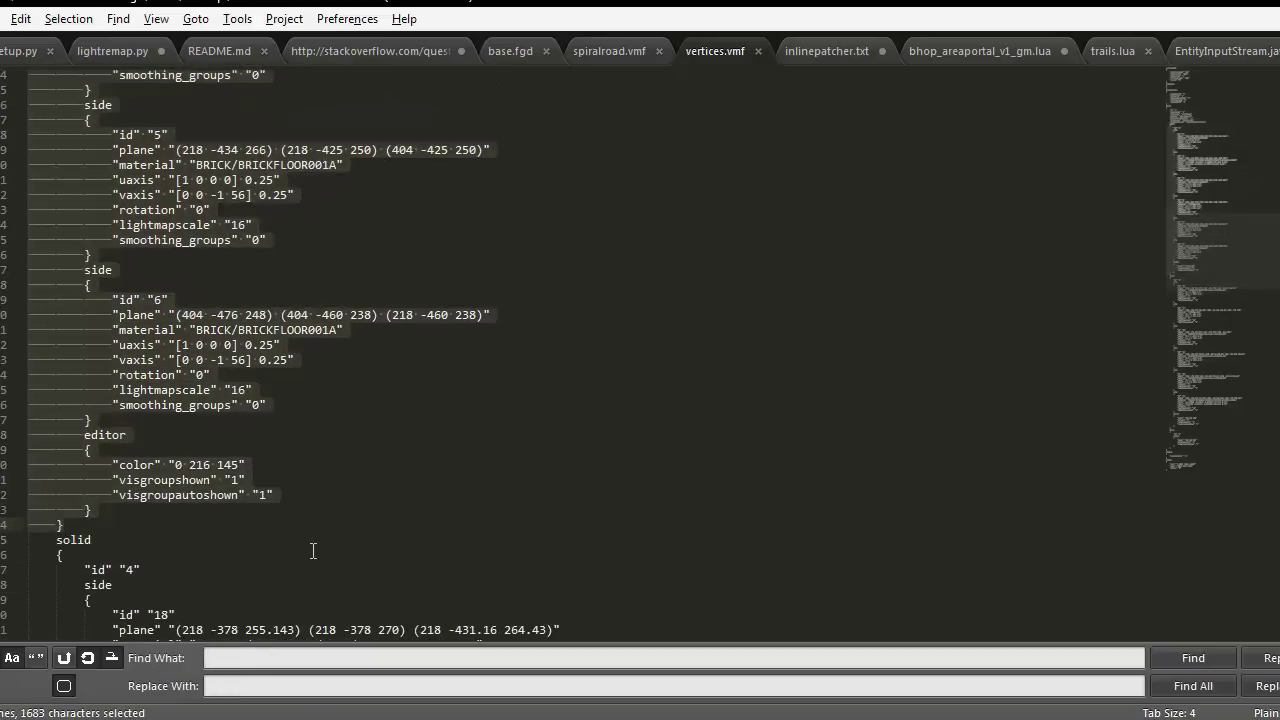
{"action": "scroll", "coordinate": [310, 551], "scroll_direction": "up", "scroll_amount": 13}
{"action": "scroll", "coordinate": [300, 550], "scroll_direction": "down", "scroll_amount": 1}
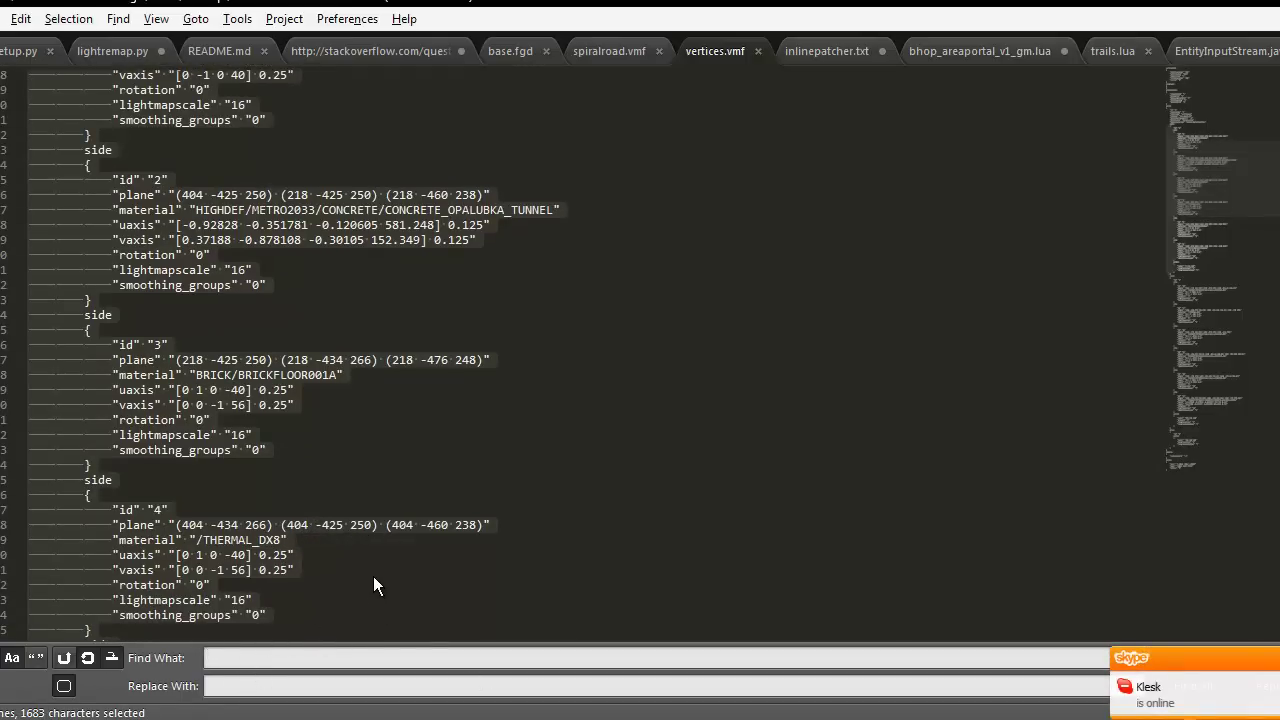
Step: Search the selected solid 2 block for -425 250 and review the matches in its plane entries
{"action": "type", "text": "-425"}
{"action": "key", "text": "BackSpace"}
{"action": "key", "text": "BackSpace"}
{"action": "key", "text": "BackSpace"}
{"action": "key", "text": "BackSpace"}
{"action": "type", "text": "-4"}
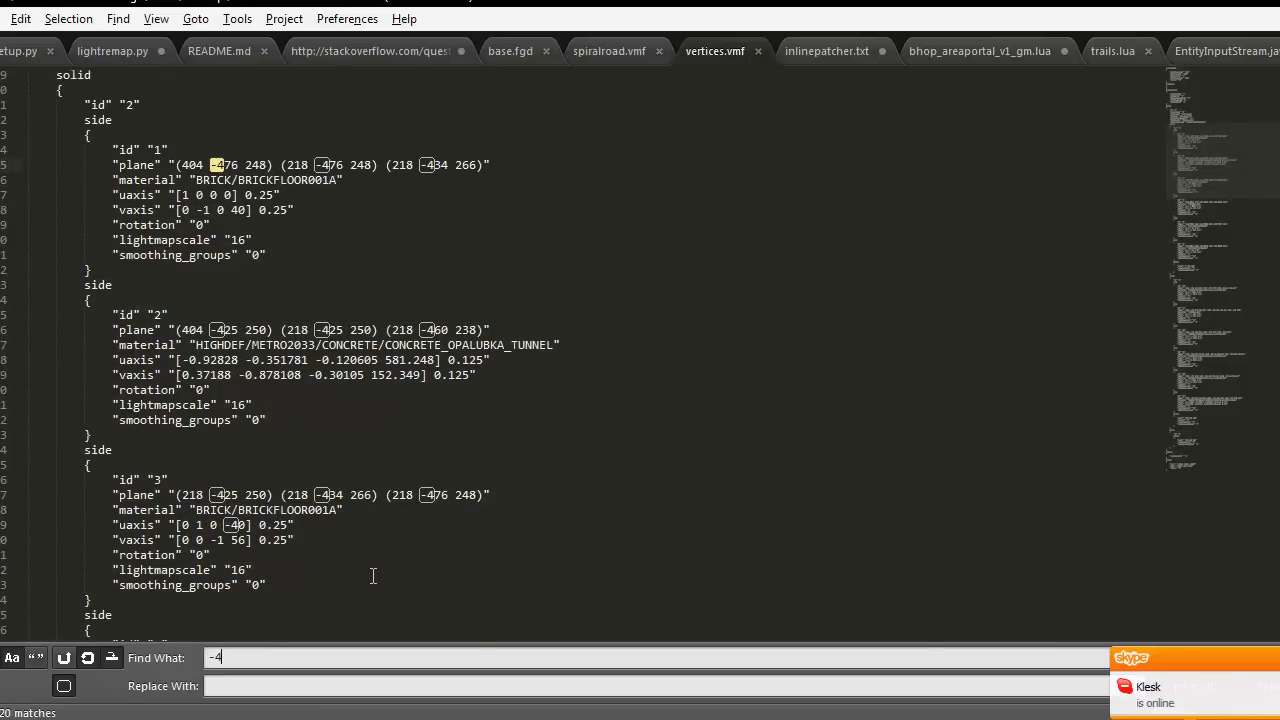
{"action": "type", "text": "25 250"}
{"action": "scroll", "coordinate": [250, 518], "scroll_direction": "down", "scroll_amount": 2}
{"action": "scroll", "coordinate": [368, 540], "scroll_direction": "down", "scroll_amount": 7}
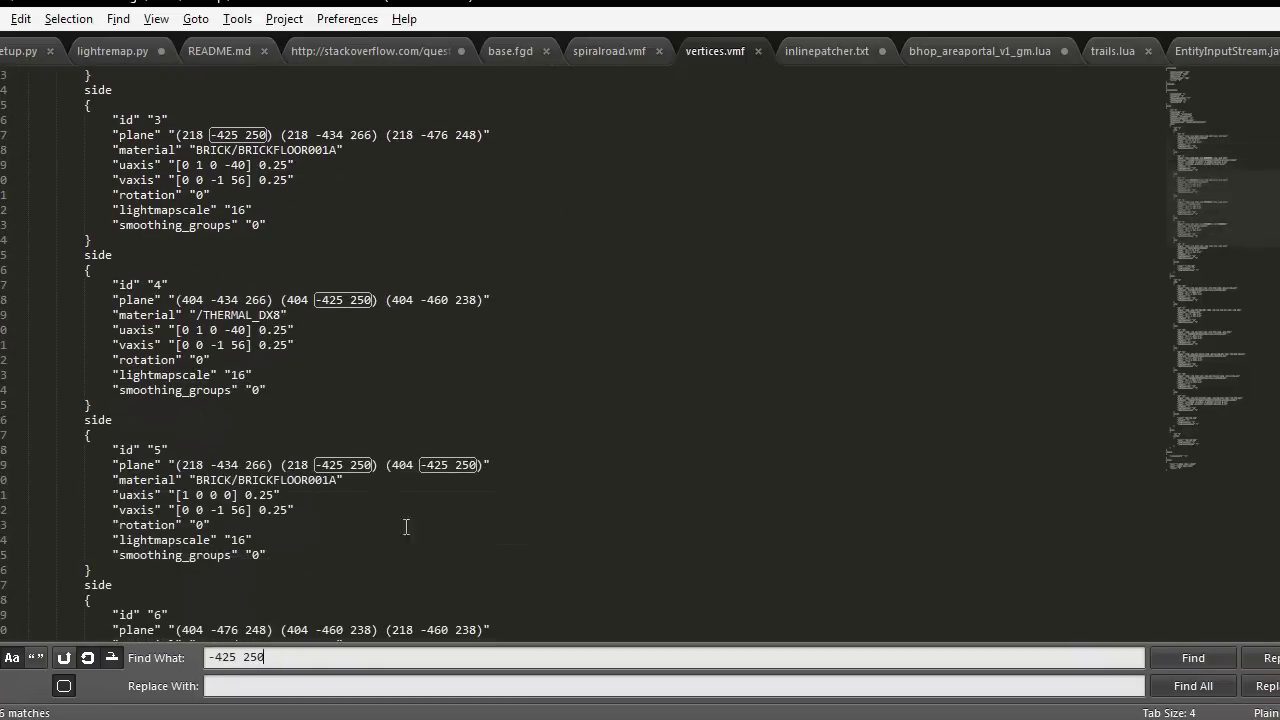
{"action": "scroll", "coordinate": [447, 543], "scroll_direction": "up", "scroll_amount": 2}
{"action": "scroll", "coordinate": [447, 543], "scroll_direction": "up", "scroll_amount": 3}
{"action": "scroll", "coordinate": [386, 474], "scroll_direction": "down", "scroll_amount": 2}
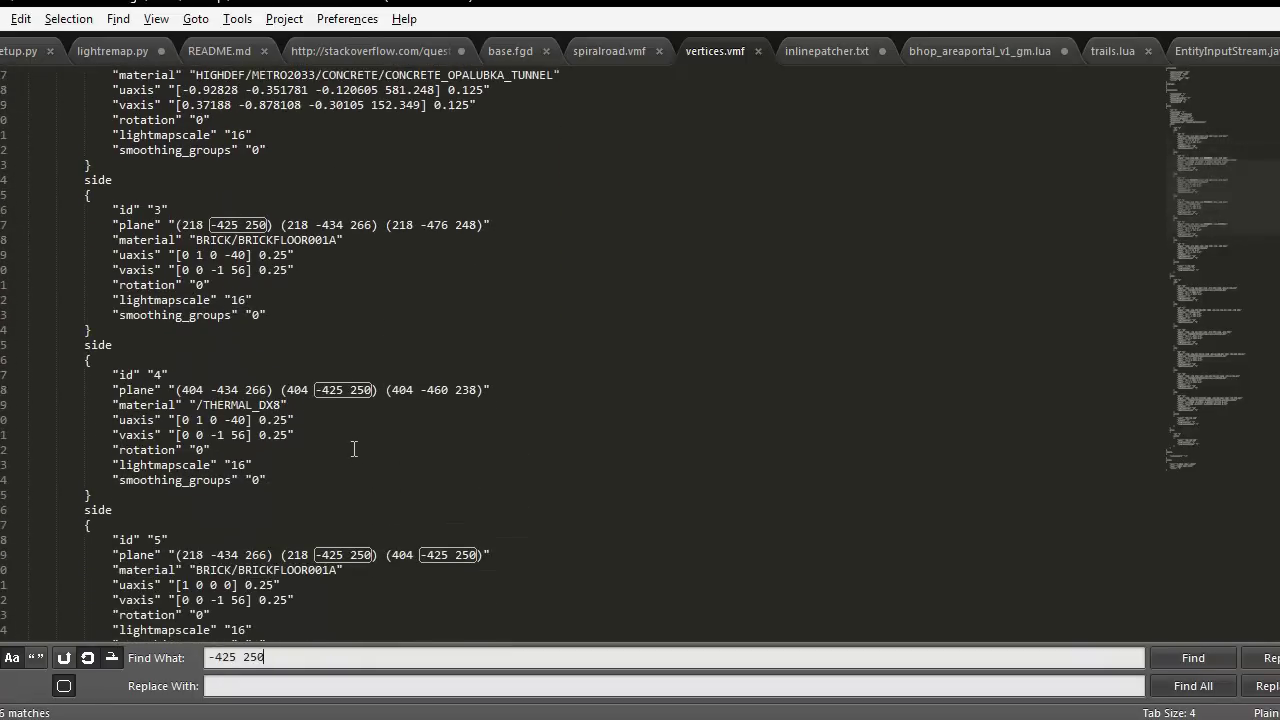
Step: Replace all occurrences of -425 250 in solid 2 with -424.376 250.499
{"action": "left_click", "coordinate": [222, 687]}
{"action": "type", "text": "-424.376 250.499"}
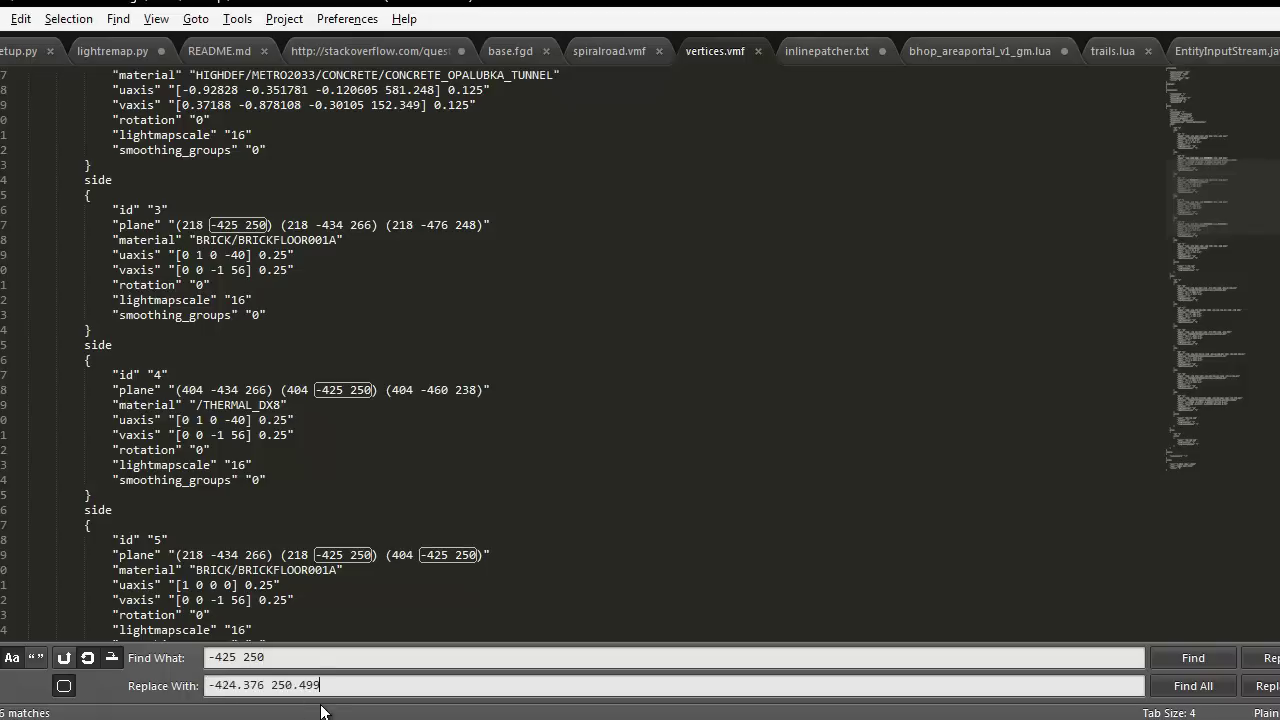
{"action": "left_click", "coordinate": [1266, 686]}
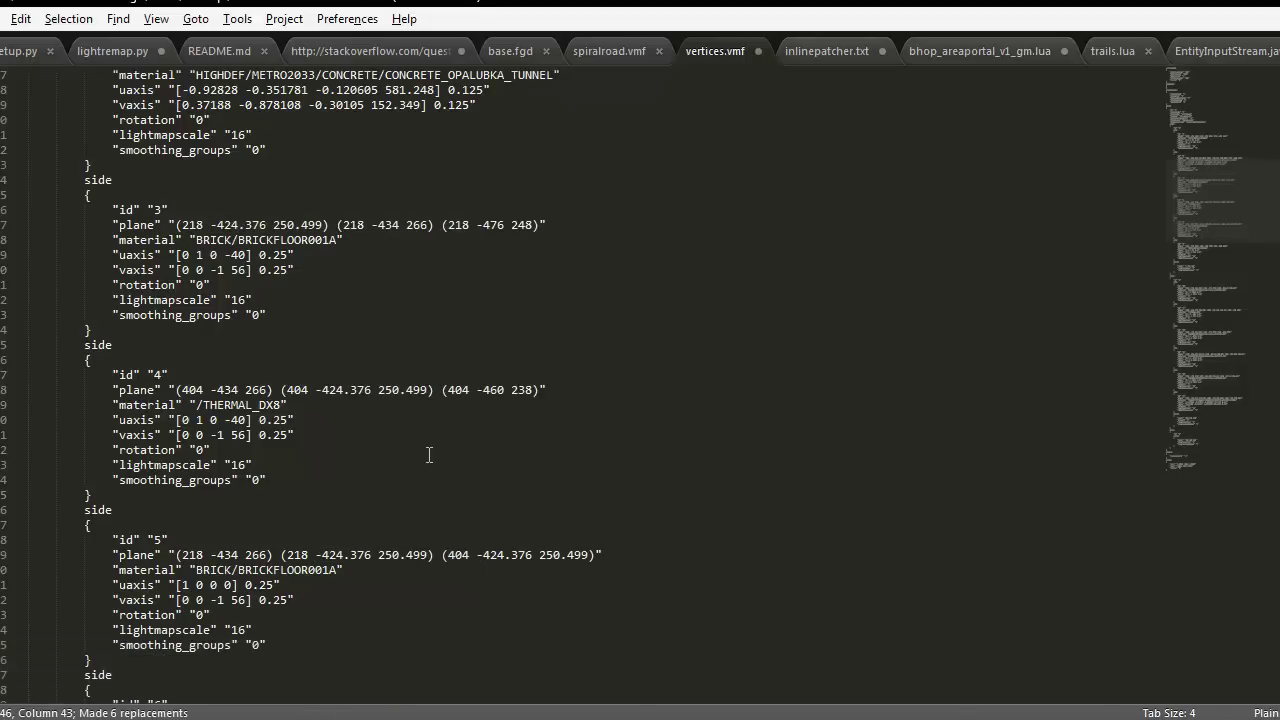
Step: Review the replaced coordinates in solid 2's plane entries and save vertices.vmf
{"action": "scroll", "coordinate": [425, 450], "scroll_direction": "up", "scroll_amount": 6}
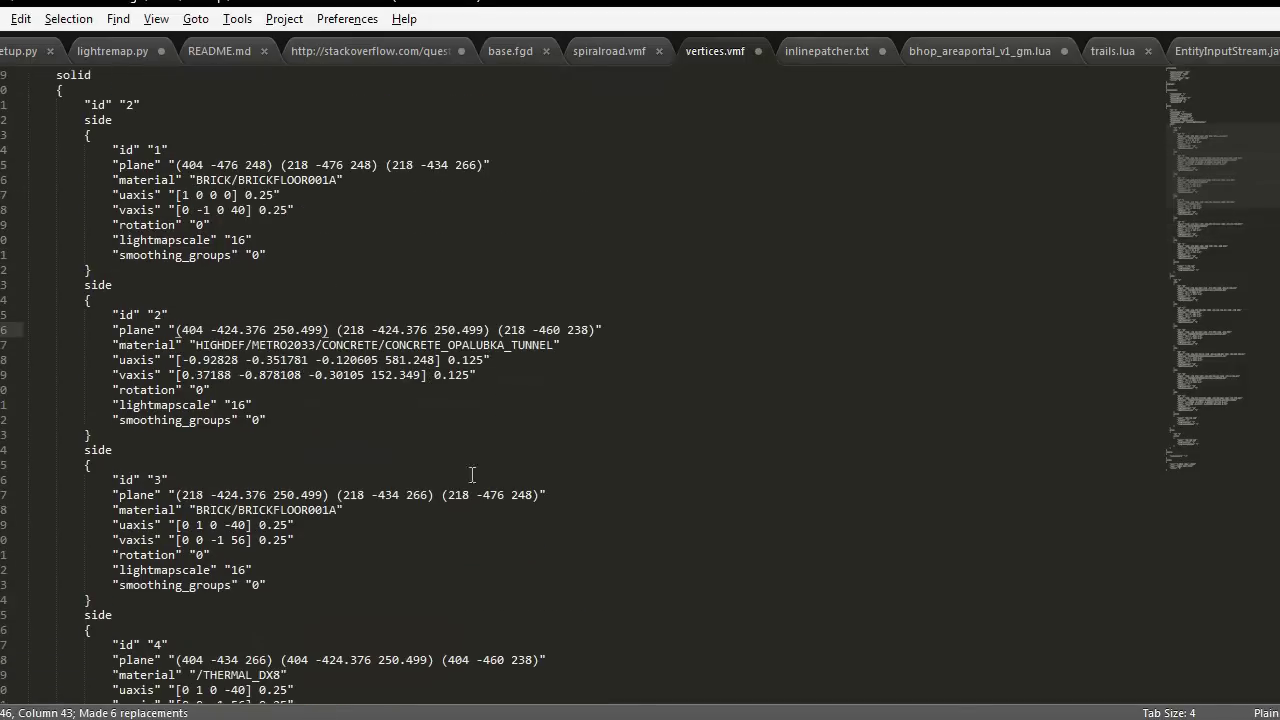
{"action": "scroll", "coordinate": [475, 479], "scroll_direction": "down", "scroll_amount": 3}
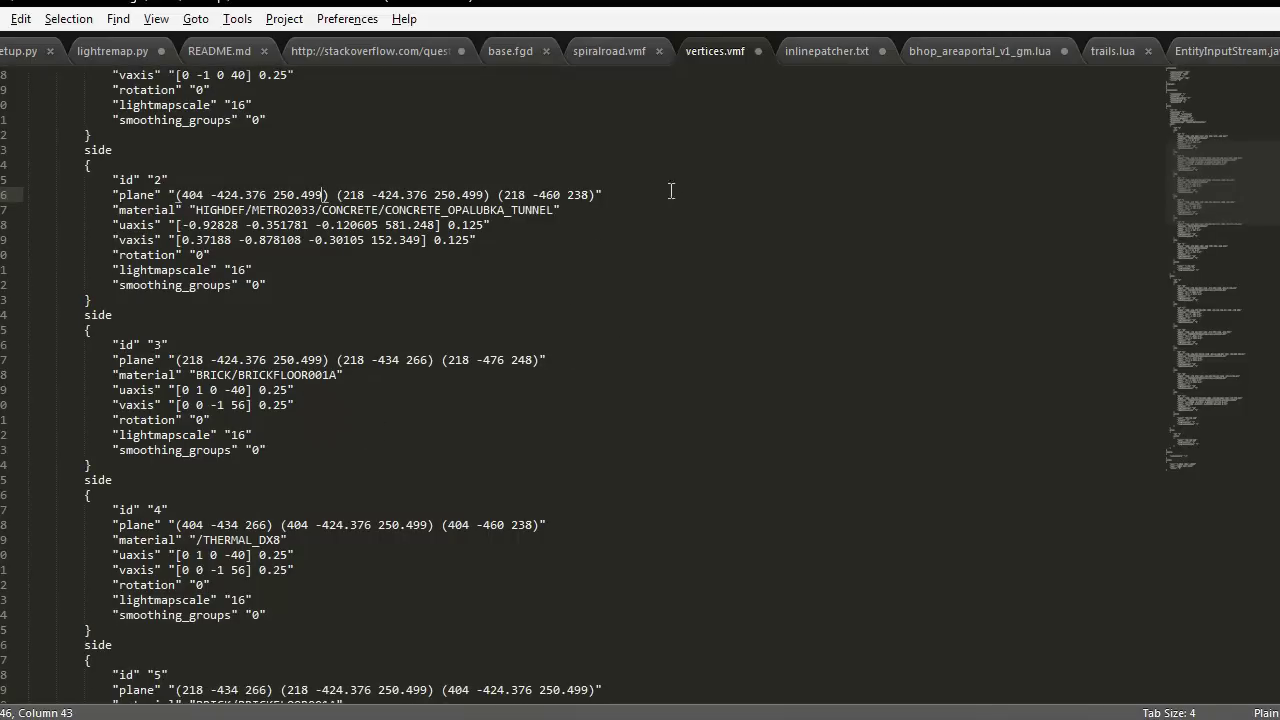
{"action": "key", "text": "ctrl+s"}
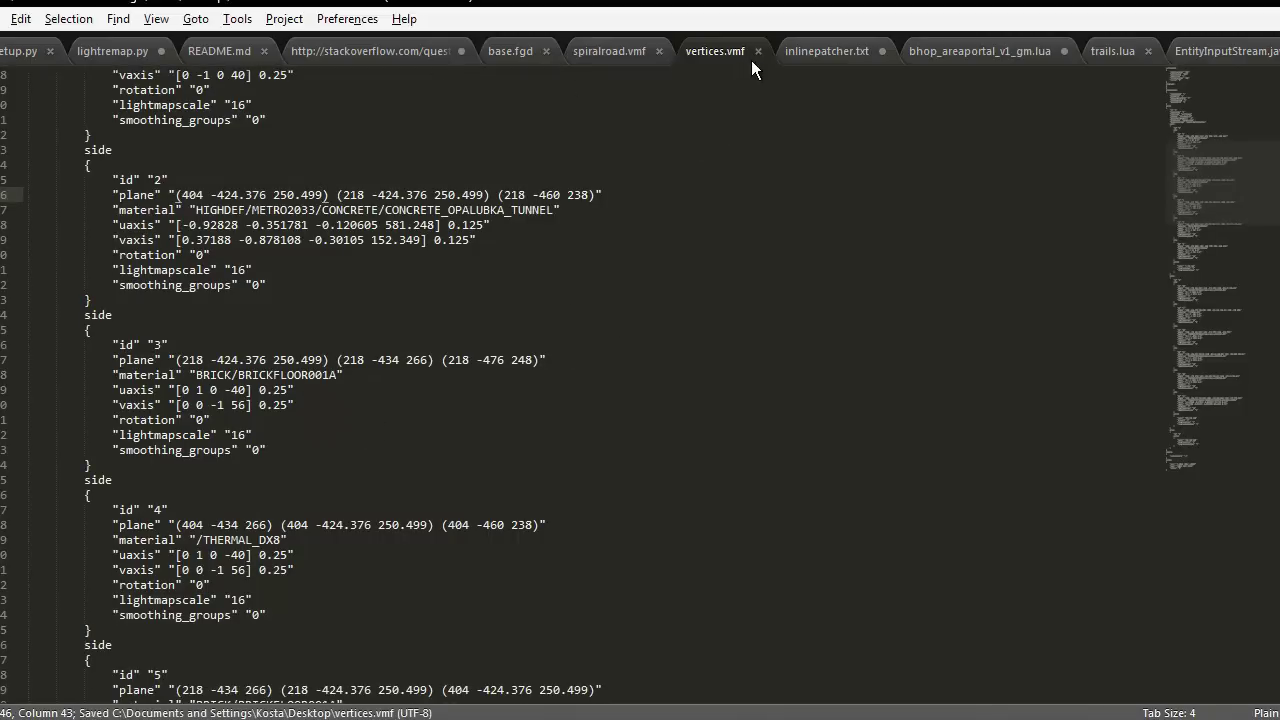
Step: Switch to Hammer, close the open map without saving its changes, and reopen vertices.vmf
{"action": "key", "text": "alt+Tab"}
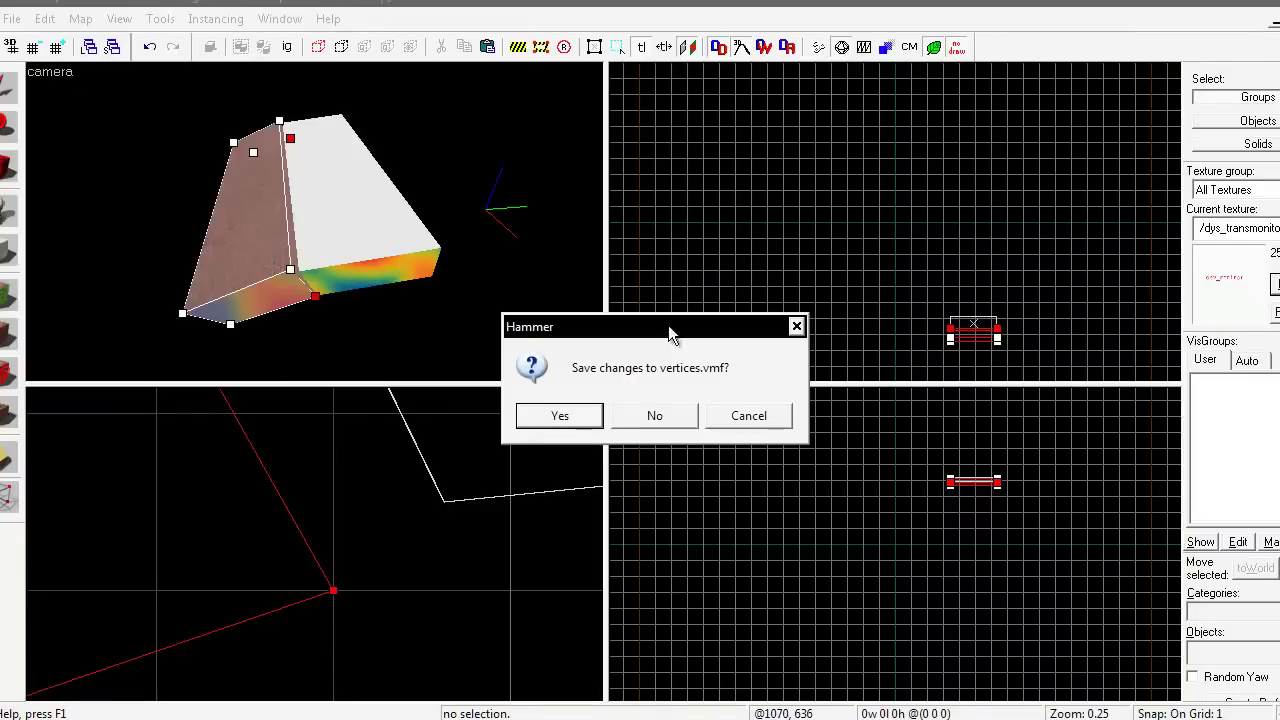
{"action": "left_click", "coordinate": [681, 417]}
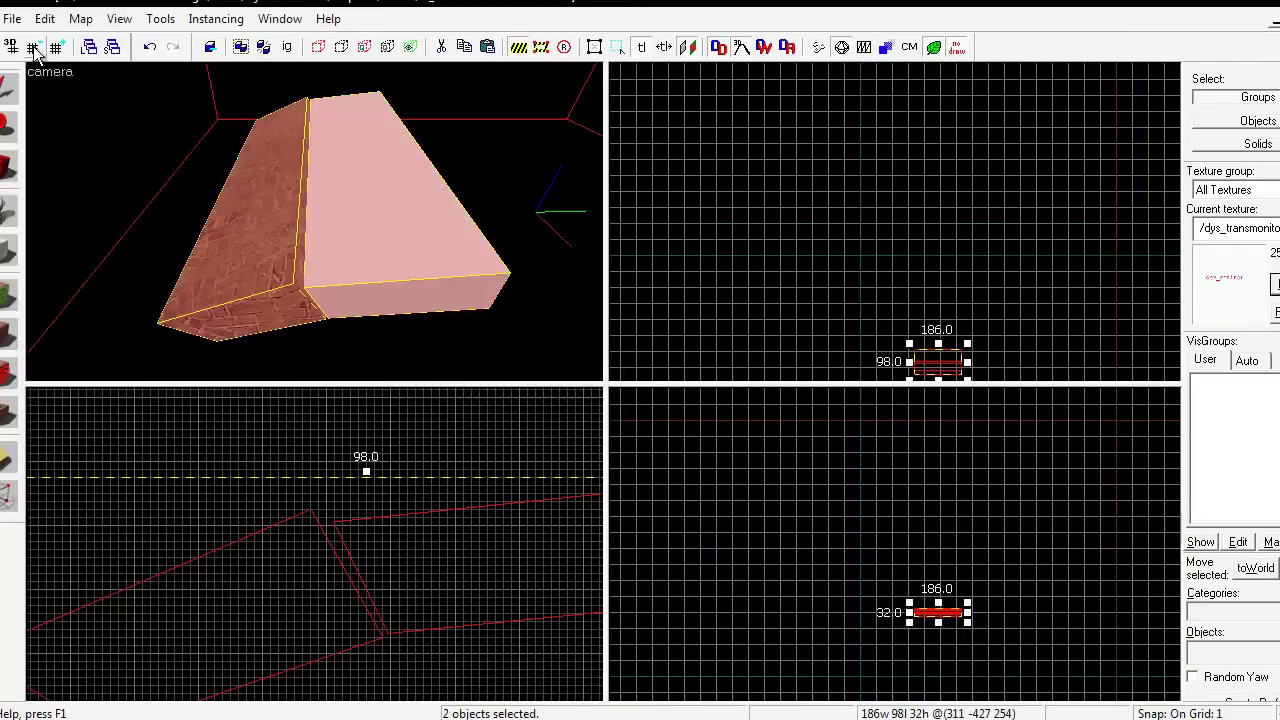
{"action": "left_click", "coordinate": [12, 18]}
{"action": "left_click", "coordinate": [55, 300]}
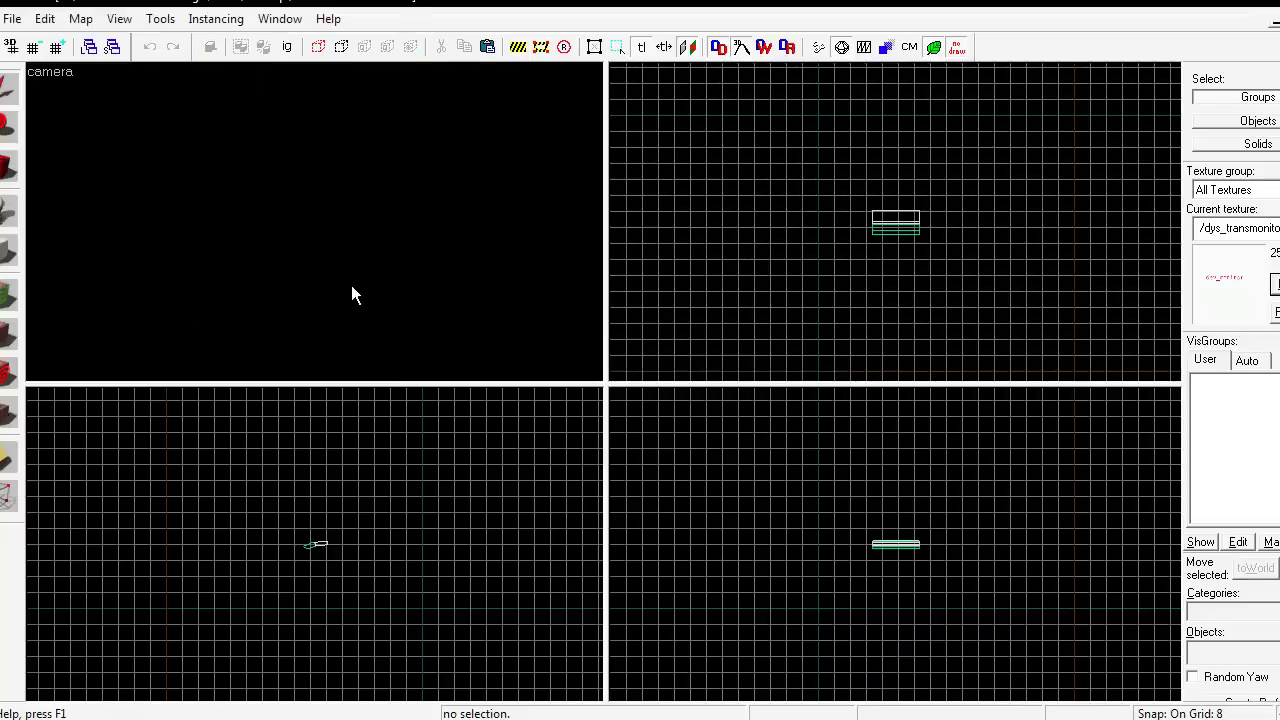
Step: Select both ceiling brushes and inspect the seam between them in the 3D view
{"action": "key", "text": "z"}
{"action": "key", "text": "s"}
{"action": "key", "text": "Up"}
{"action": "key", "text": "w"}
{"action": "key", "text": "s"}
{"action": "key", "text": "w"}
{"action": "left_click", "coordinate": [315, 222]}
{"action": "left_click", "coordinate": [314, 222], "text": "ctrl"}
{"action": "key", "text": "w"}
{"action": "key", "text": "s"}
{"action": "key", "text": "Up"}
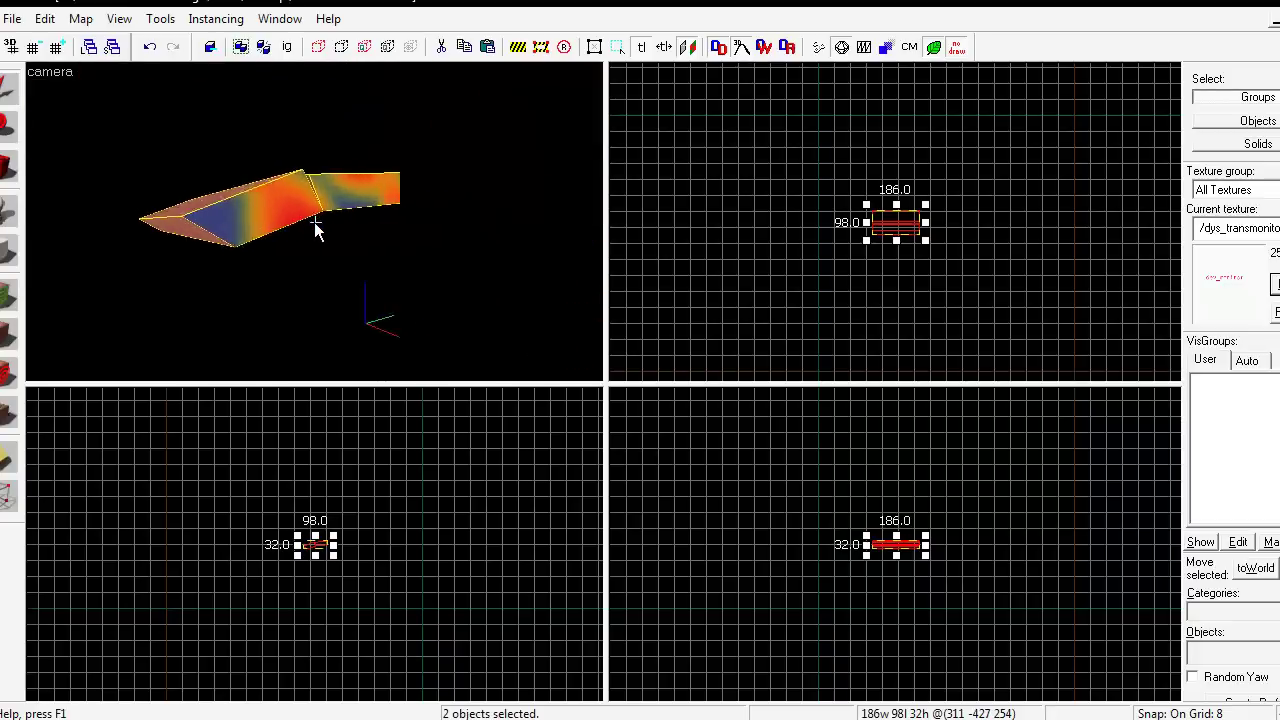
{"action": "key", "text": "Down"}
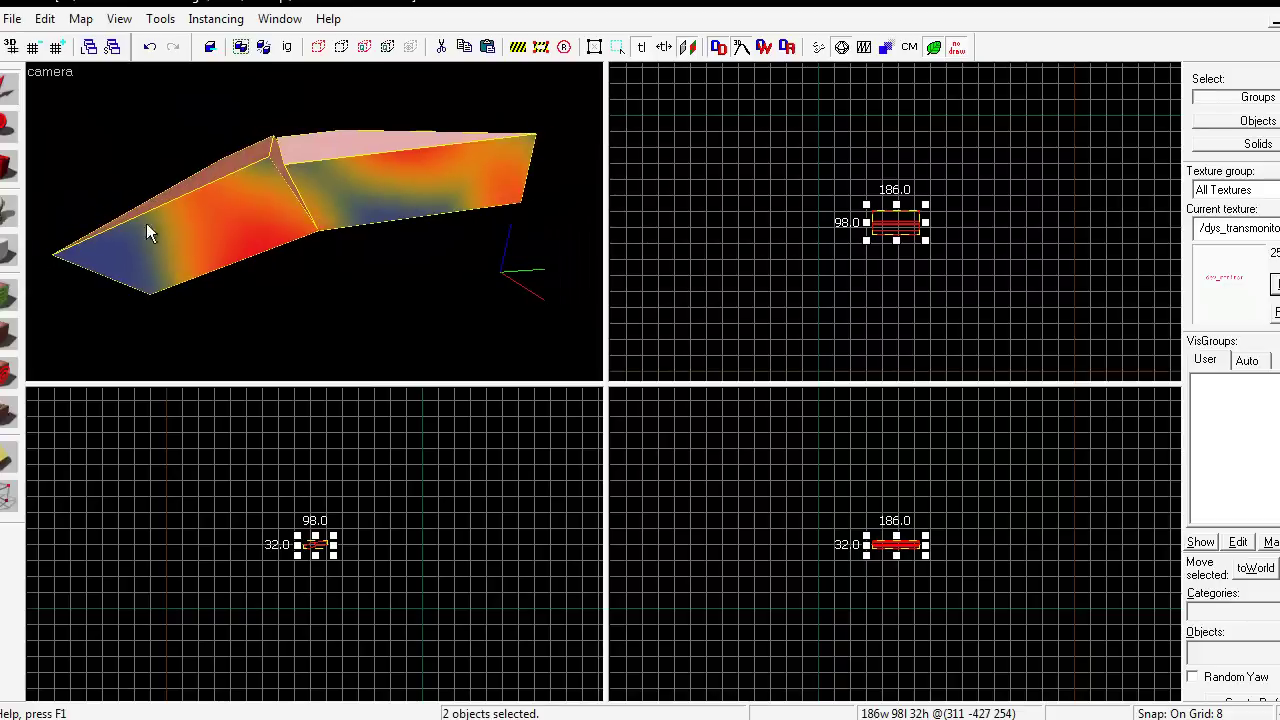
Step: Select each brush in turn and locate the matching solid 4 block with its plane entries in vertices.vmf
{"action": "left_click", "coordinate": [272, 202]}
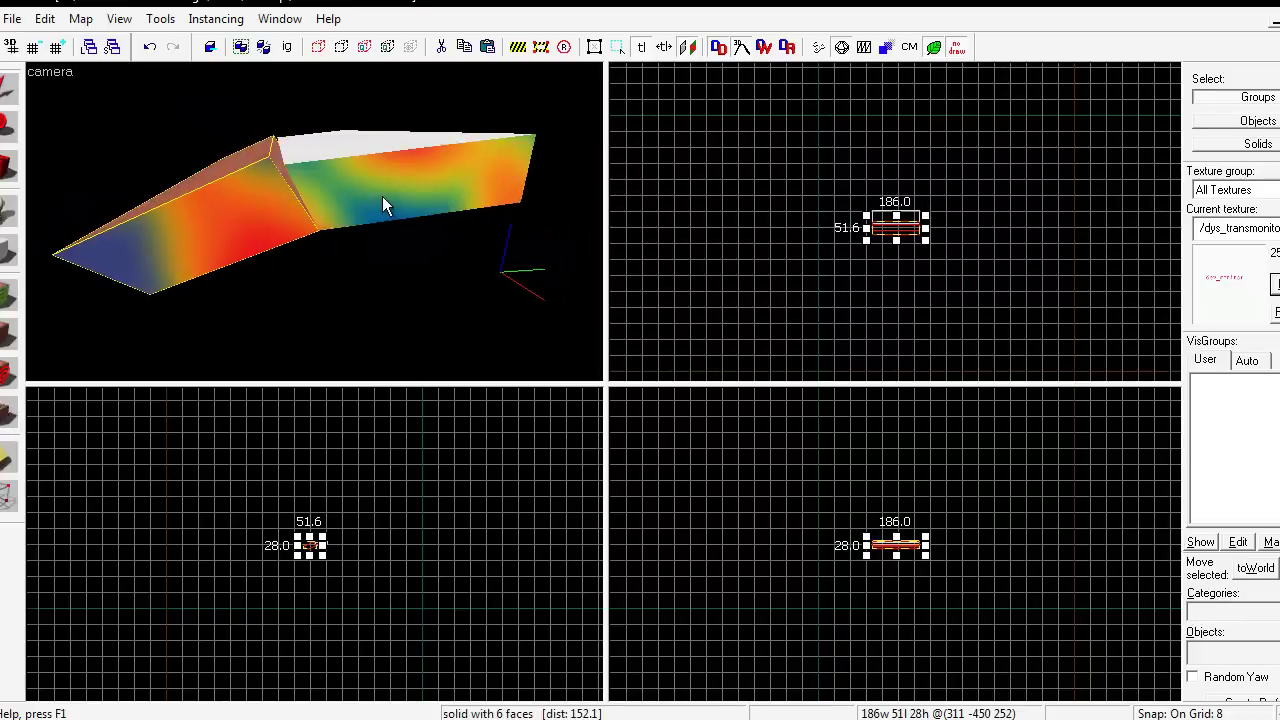
{"action": "left_click", "coordinate": [384, 203]}
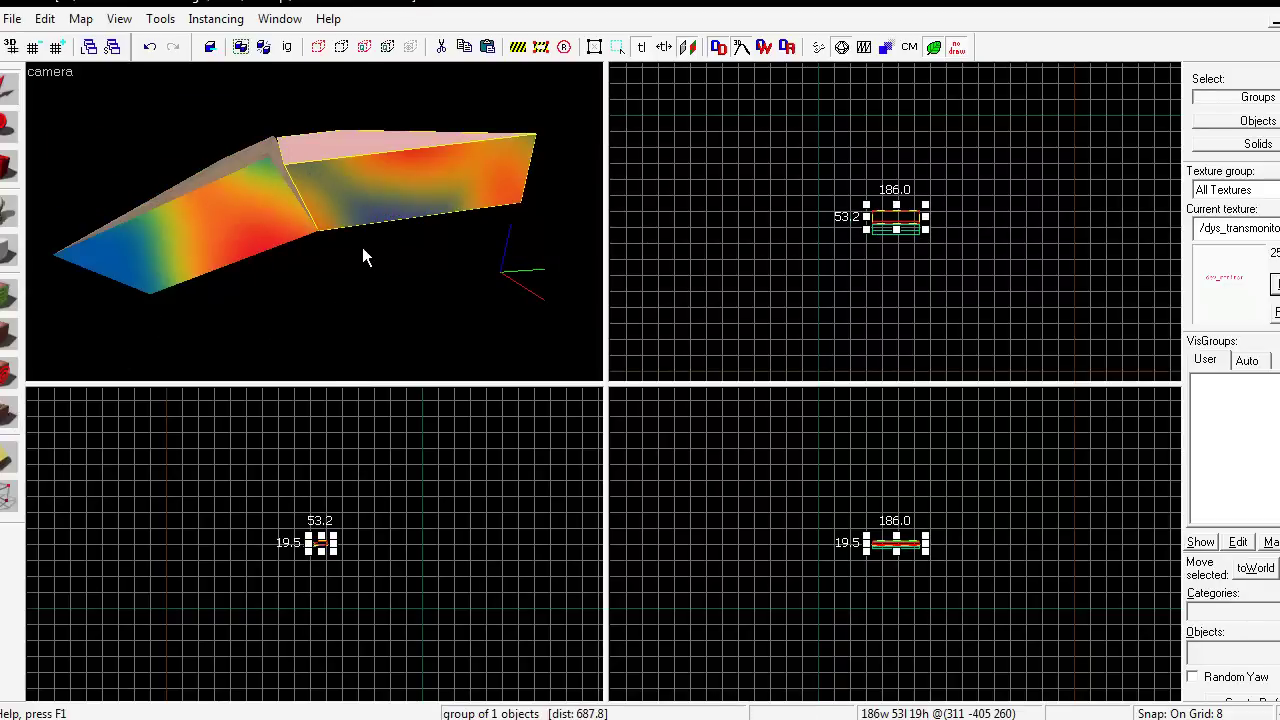
{"action": "key", "text": "alt+Tab"}
{"action": "scroll", "coordinate": [426, 382], "scroll_direction": "down", "scroll_amount": 15}
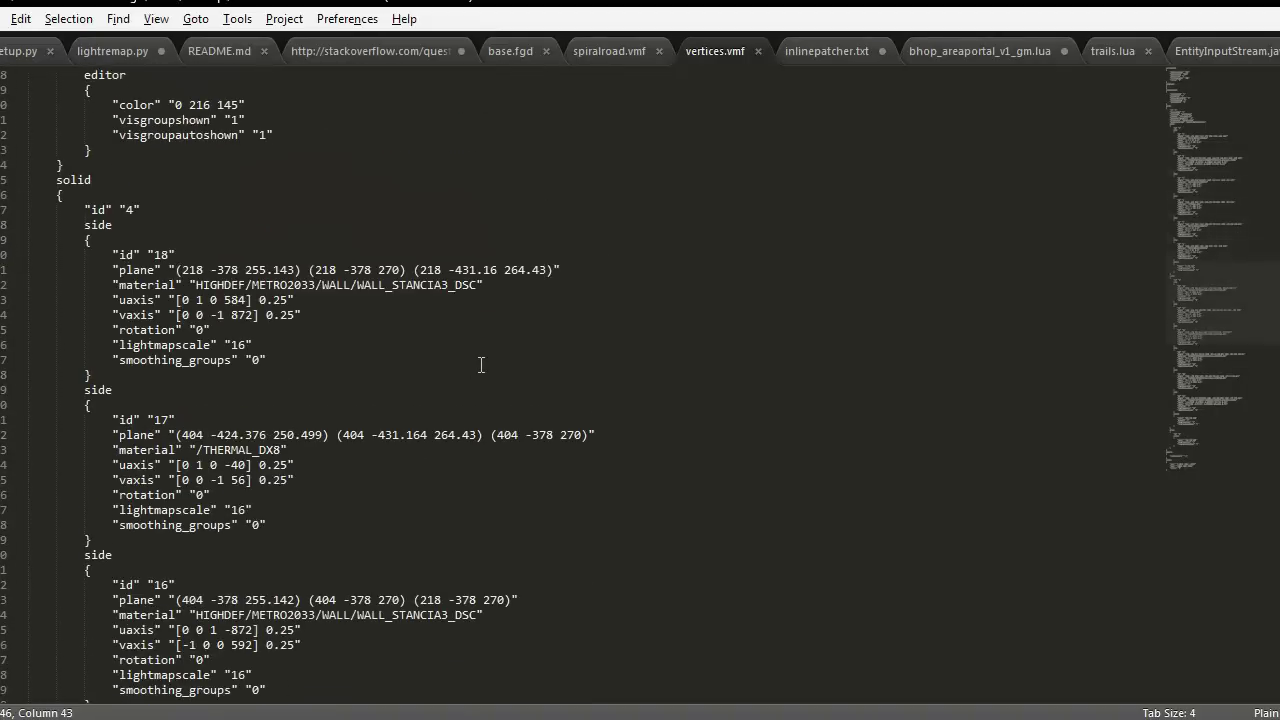
{"action": "key", "text": "alt+Tab"}
{"action": "left_click", "coordinate": [392, 200], "text": "ctrl"}
{"action": "left_click", "coordinate": [392, 189], "text": "ctrl"}
{"action": "key", "text": "alt+Tab"}
{"action": "left_click_drag", "start_coordinate": [57, 181], "coordinate": [321, 567]}
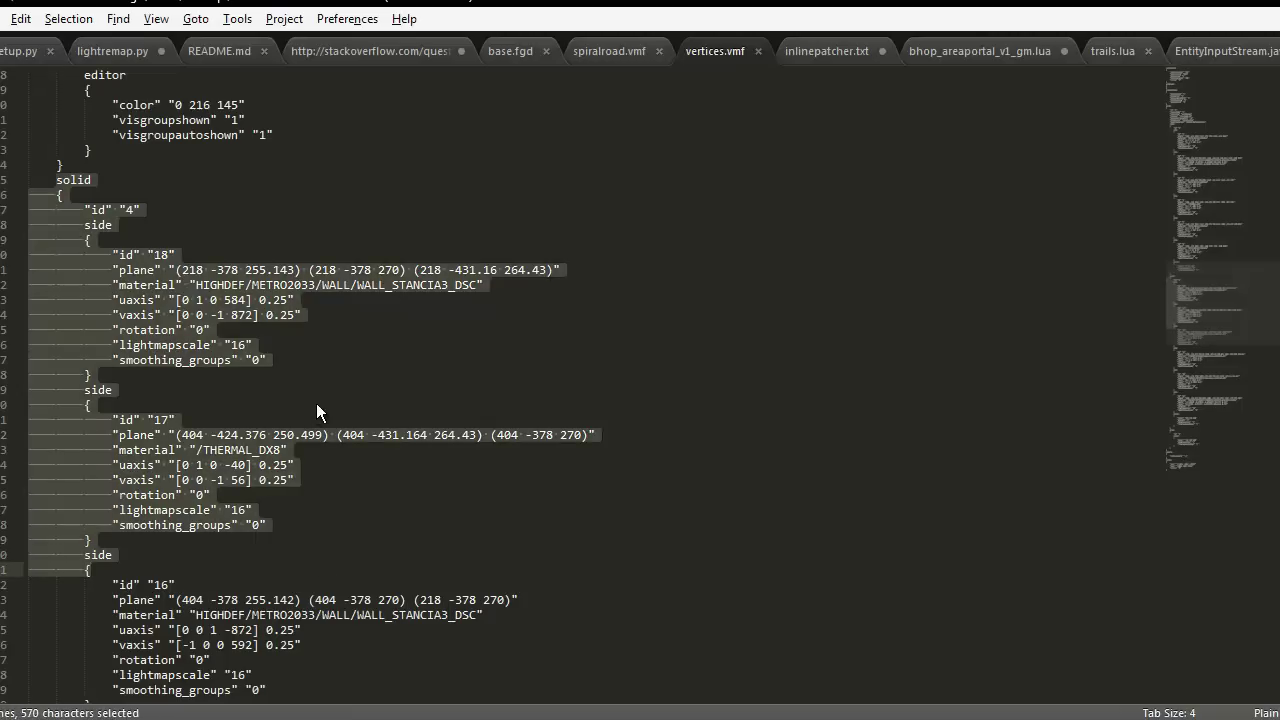
{"action": "scroll", "coordinate": [371, 411], "scroll_direction": "down", "scroll_amount": 1}
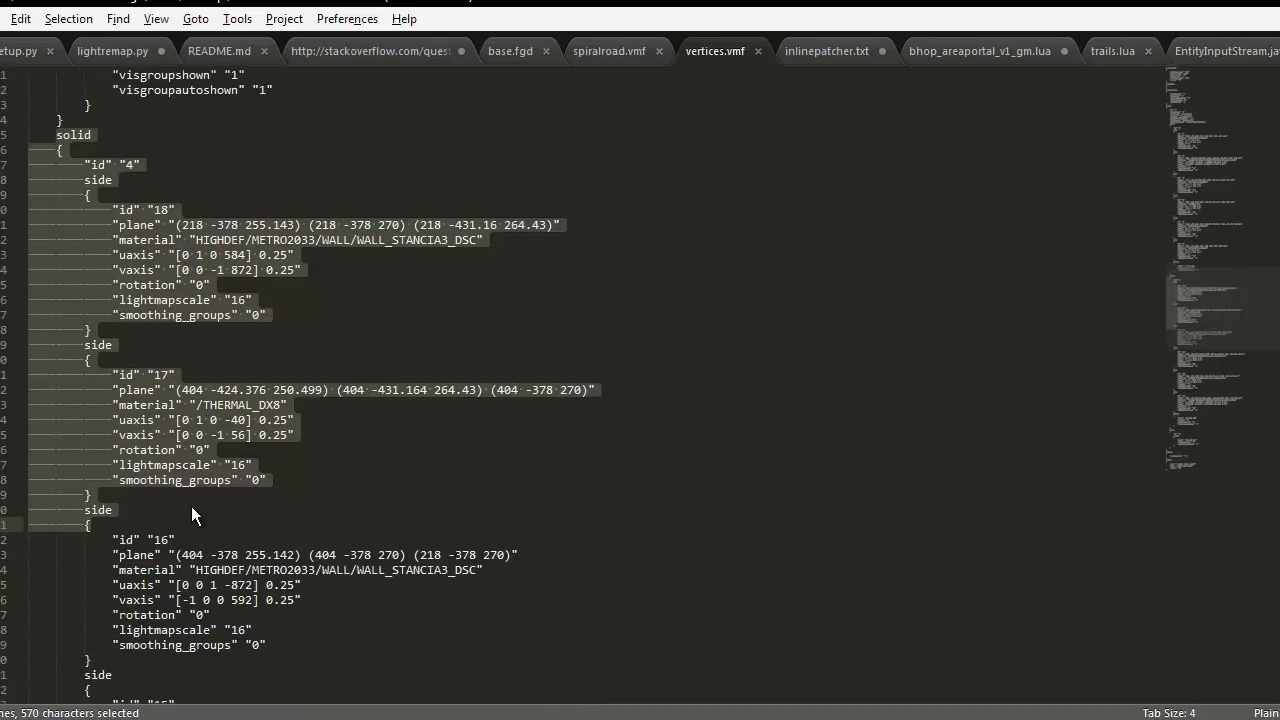
{"action": "left_click", "coordinate": [178, 539]}
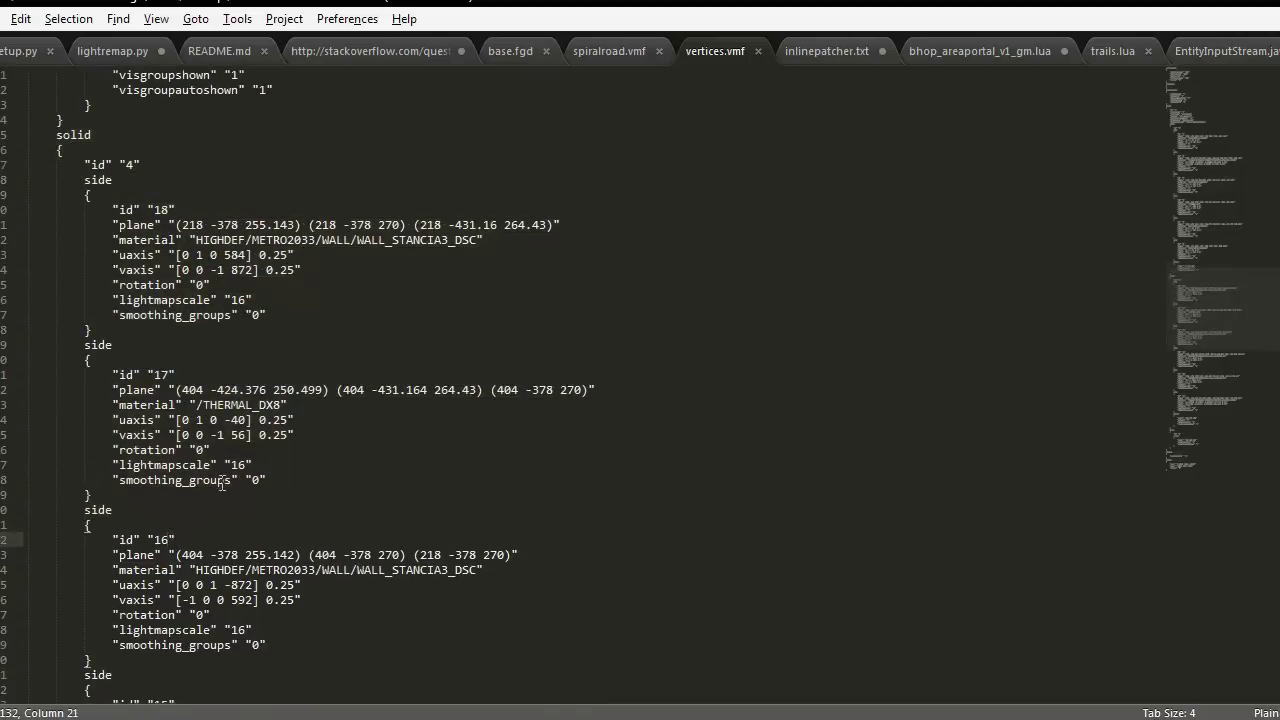
Step: Show the solid 4 brush's vertices in Hammer and examine its seam edge in the front view
{"action": "key", "text": "alt+Tab"}
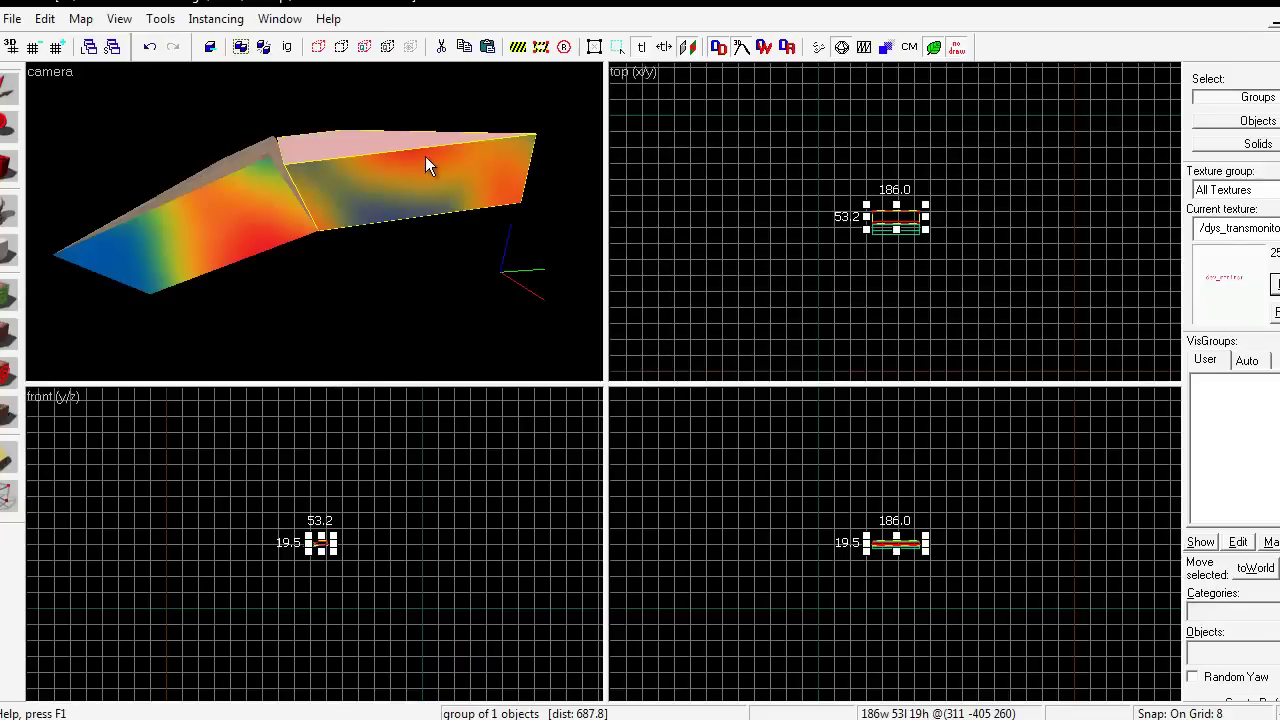
{"action": "left_click", "coordinate": [10, 497]}
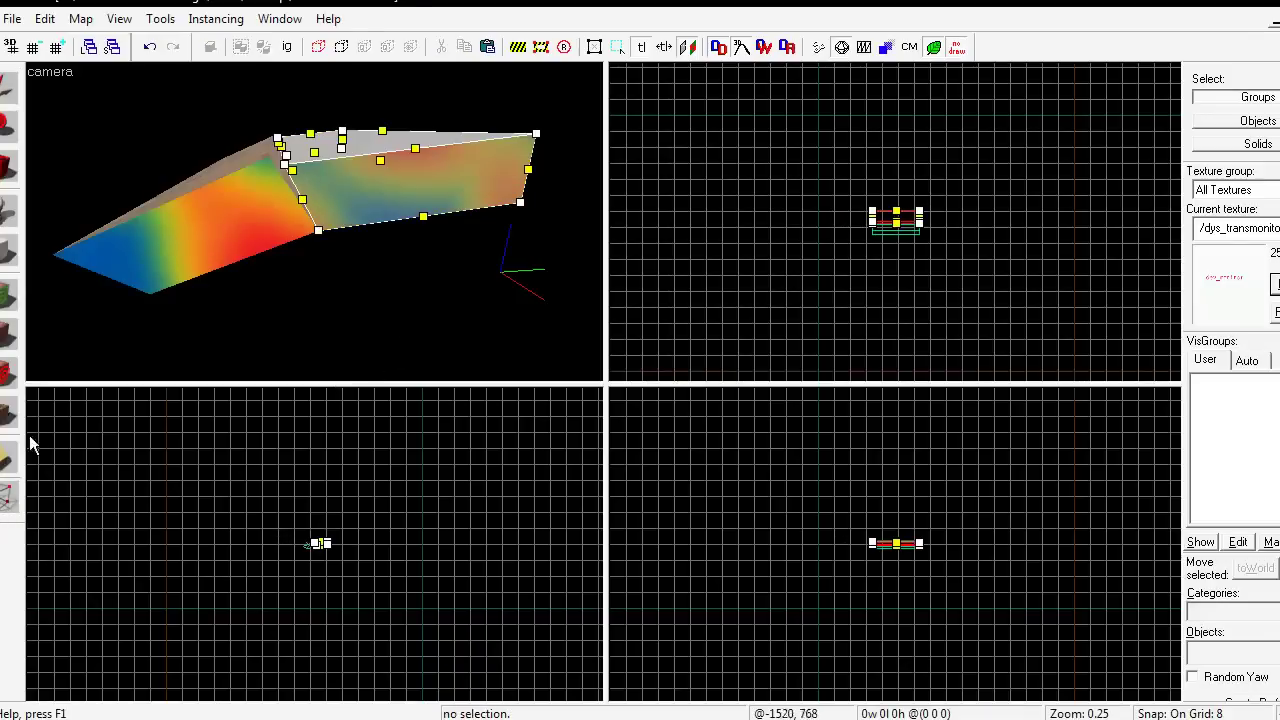
{"action": "left_click", "coordinate": [285, 163]}
{"action": "key", "text": "shift+s"}
{"action": "scroll", "coordinate": [318, 560], "scroll_direction": "up", "scroll_amount": 5}
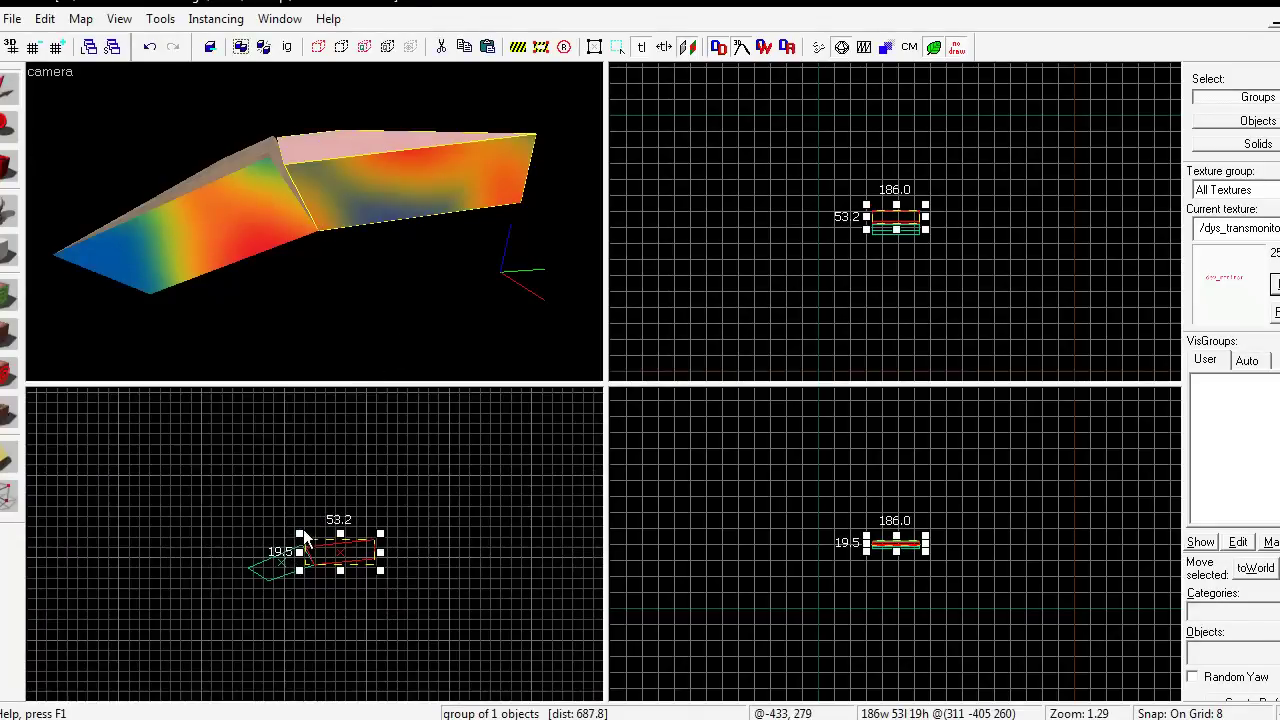
{"action": "scroll", "coordinate": [309, 557], "scroll_direction": "up", "scroll_amount": 10}
{"action": "scroll", "coordinate": [309, 557], "scroll_direction": "down", "scroll_amount": 5}
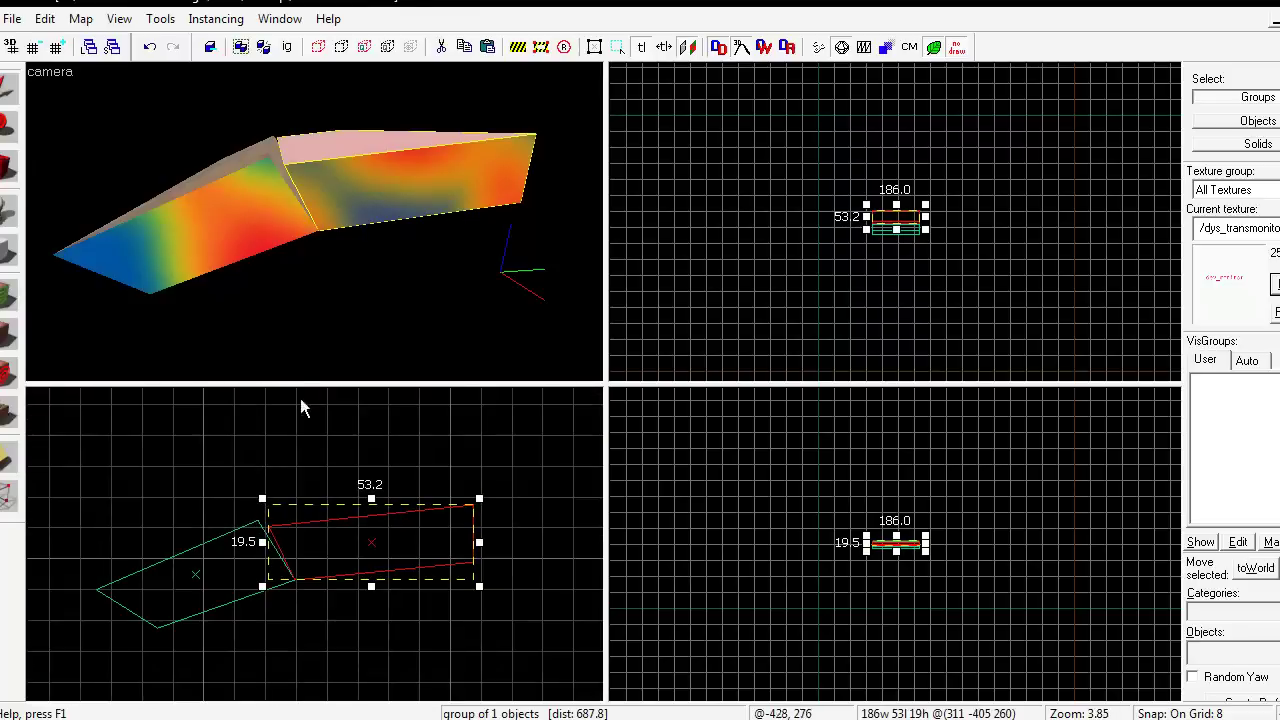
Step: Select both ceiling brushes and compare their outlines in the front and side views
{"action": "left_click", "coordinate": [286, 240]}
{"action": "left_click", "coordinate": [378, 192], "text": "ctrl"}
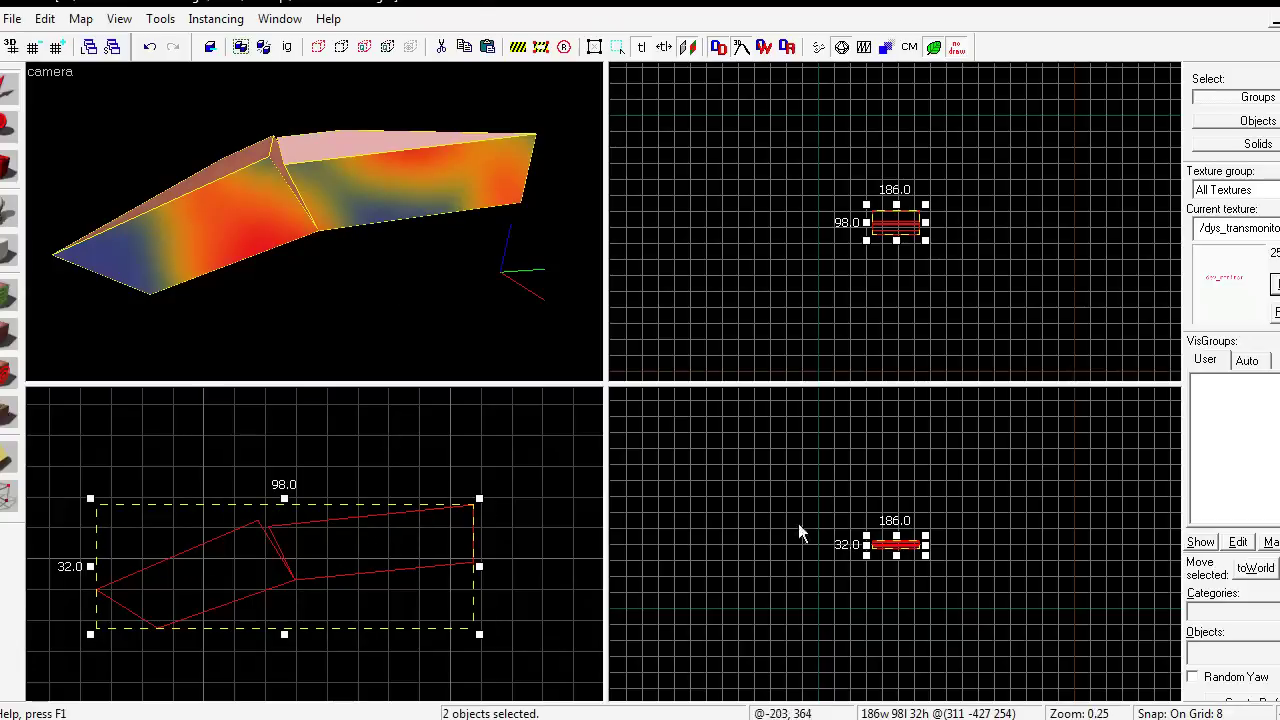
{"action": "scroll", "coordinate": [880, 570], "scroll_direction": "up", "scroll_amount": 10}
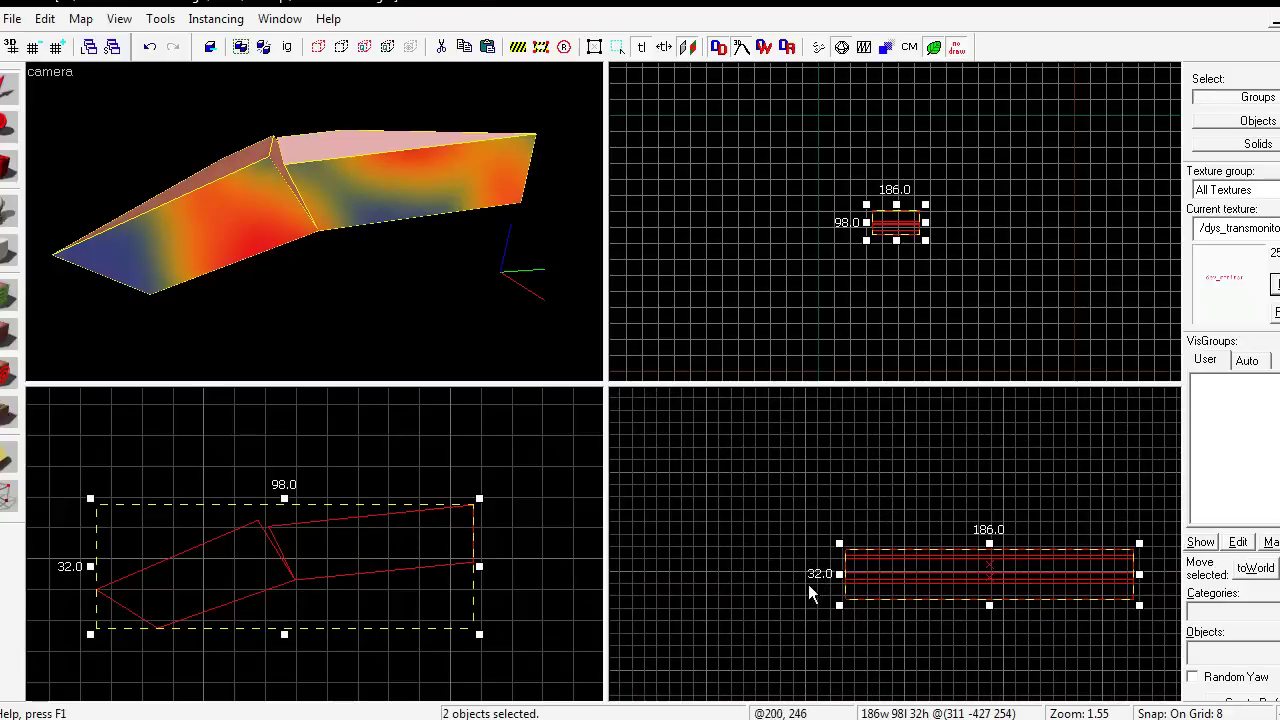
{"action": "scroll", "coordinate": [805, 583], "scroll_direction": "down", "scroll_amount": 3}
{"action": "scroll", "coordinate": [882, 581], "scroll_direction": "up", "scroll_amount": 5}
{"action": "scroll", "coordinate": [755, 565], "scroll_direction": "down", "scroll_amount": 2}
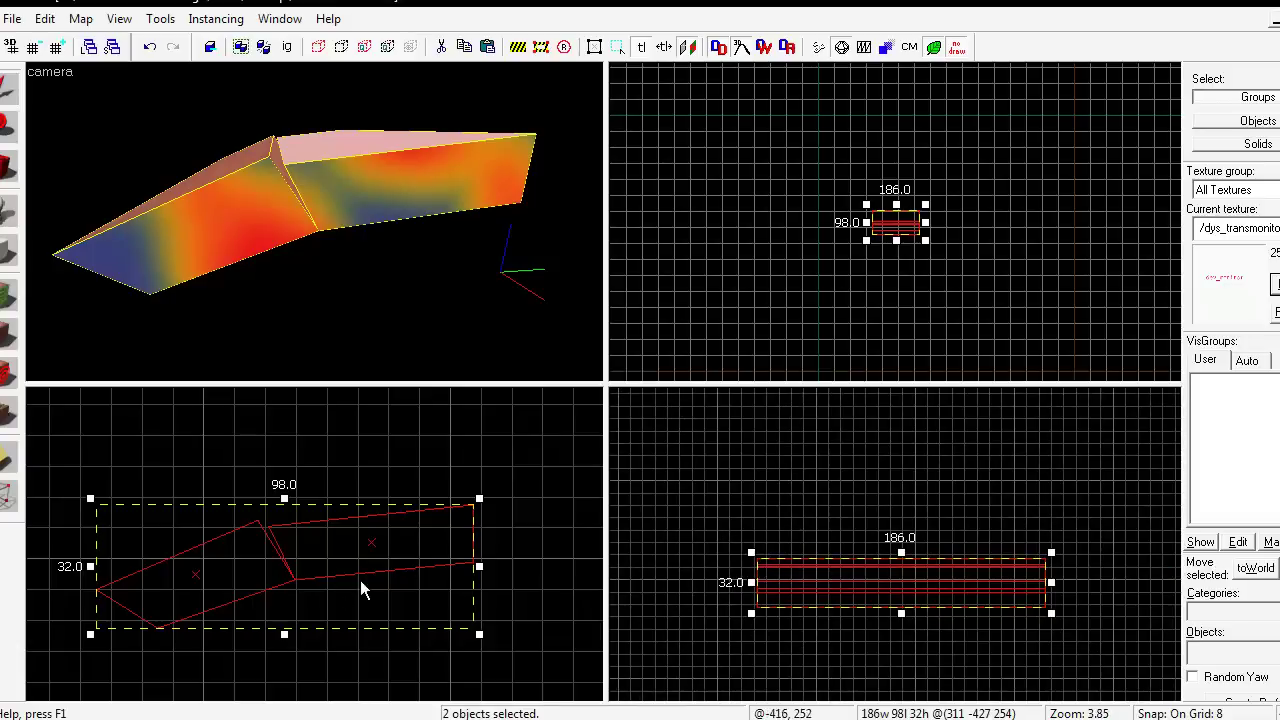
{"action": "key", "text": "ctrl+m"}
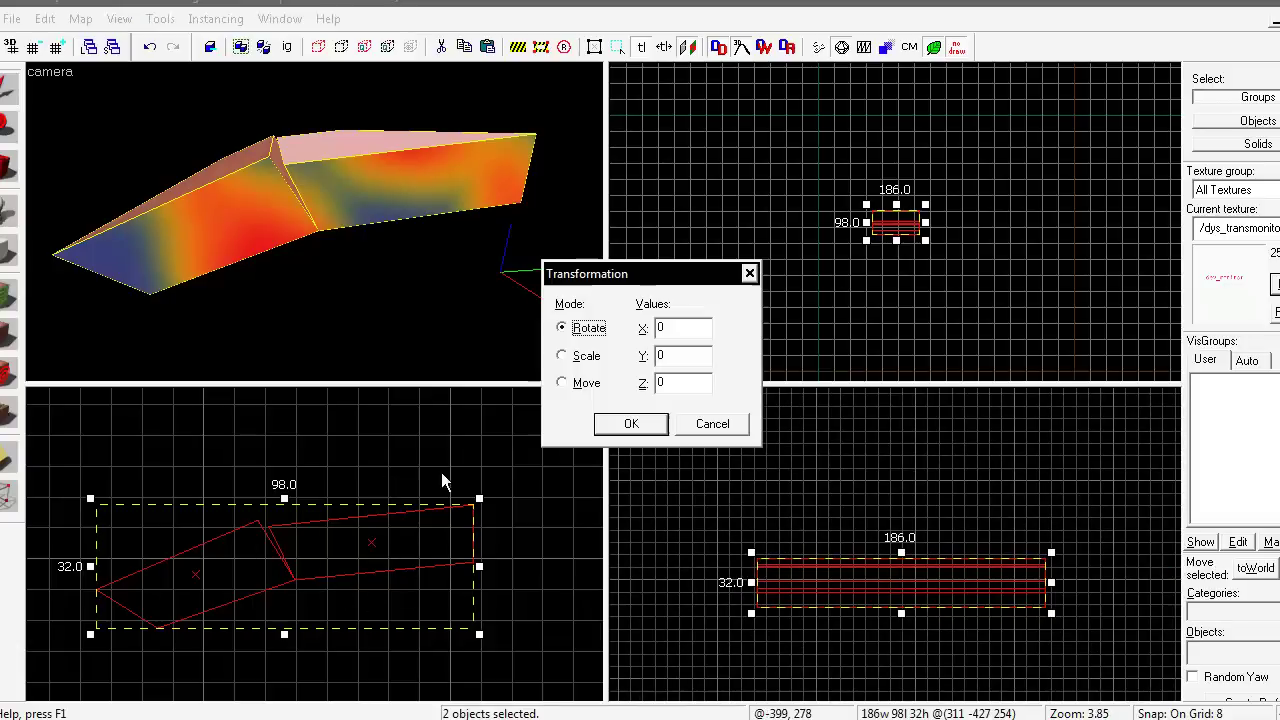
{"action": "left_click_drag", "start_coordinate": [672, 383], "coordinate": [561, 363]}
{"action": "key", "text": "Return"}
{"action": "scroll", "coordinate": [854, 591], "scroll_direction": "up", "scroll_amount": 3}
{"action": "key", "text": "ctrl+z"}
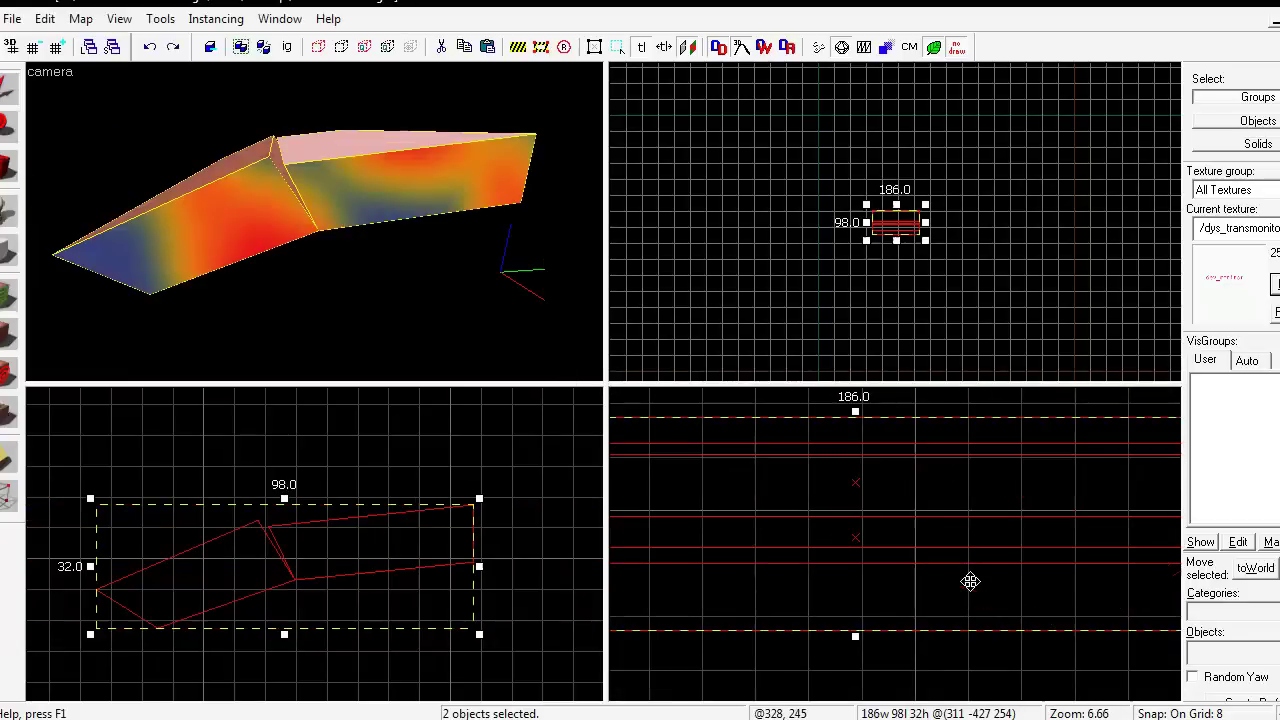
Step: Try rotating both selected brushes 90 degrees about the Z axis, and undo the rotation
{"action": "key", "text": "ctrl+m"}
{"action": "left_click", "coordinate": [588, 325]}
{"action": "type", "text": "90"}
{"action": "key", "text": "Return"}
{"action": "scroll", "coordinate": [893, 613], "scroll_direction": "down", "scroll_amount": 1}
{"action": "scroll", "coordinate": [893, 613], "scroll_direction": "down", "scroll_amount": 2}
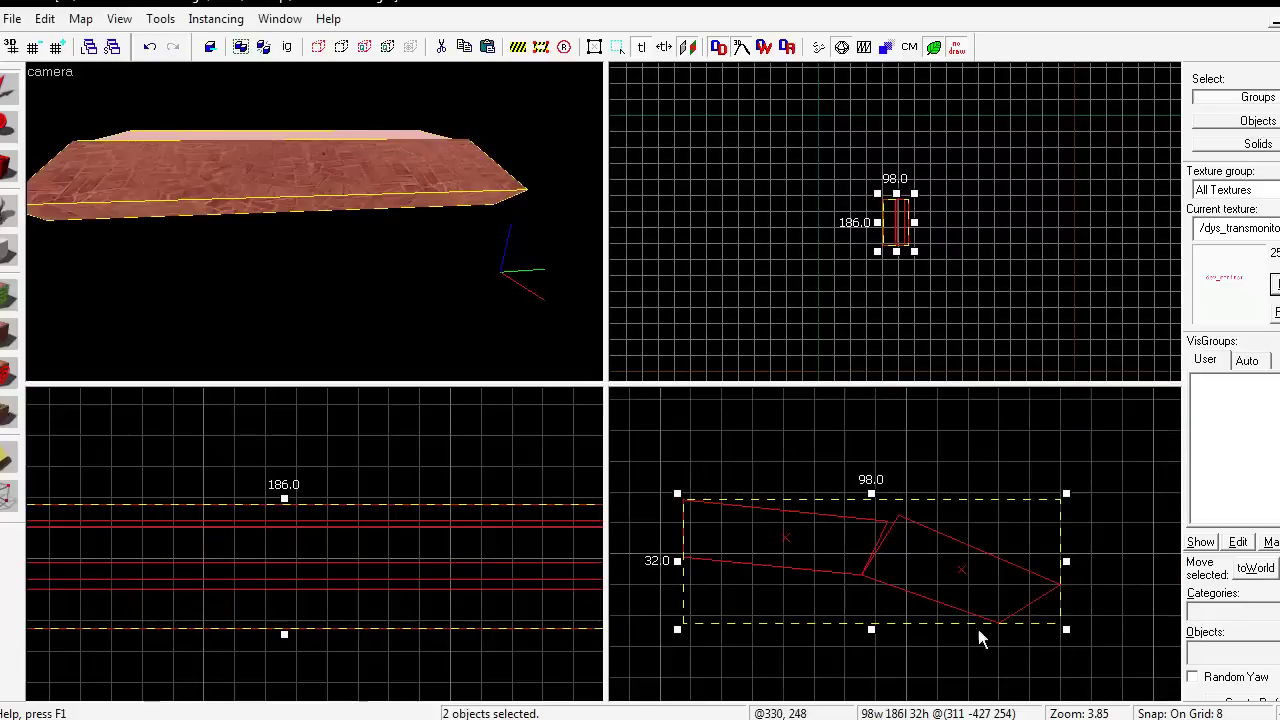
{"action": "key", "text": "ctrl+z"}
{"action": "scroll", "coordinate": [357, 556], "scroll_direction": "down", "scroll_amount": 2}
{"action": "scroll", "coordinate": [296, 547], "scroll_direction": "up", "scroll_amount": 2}
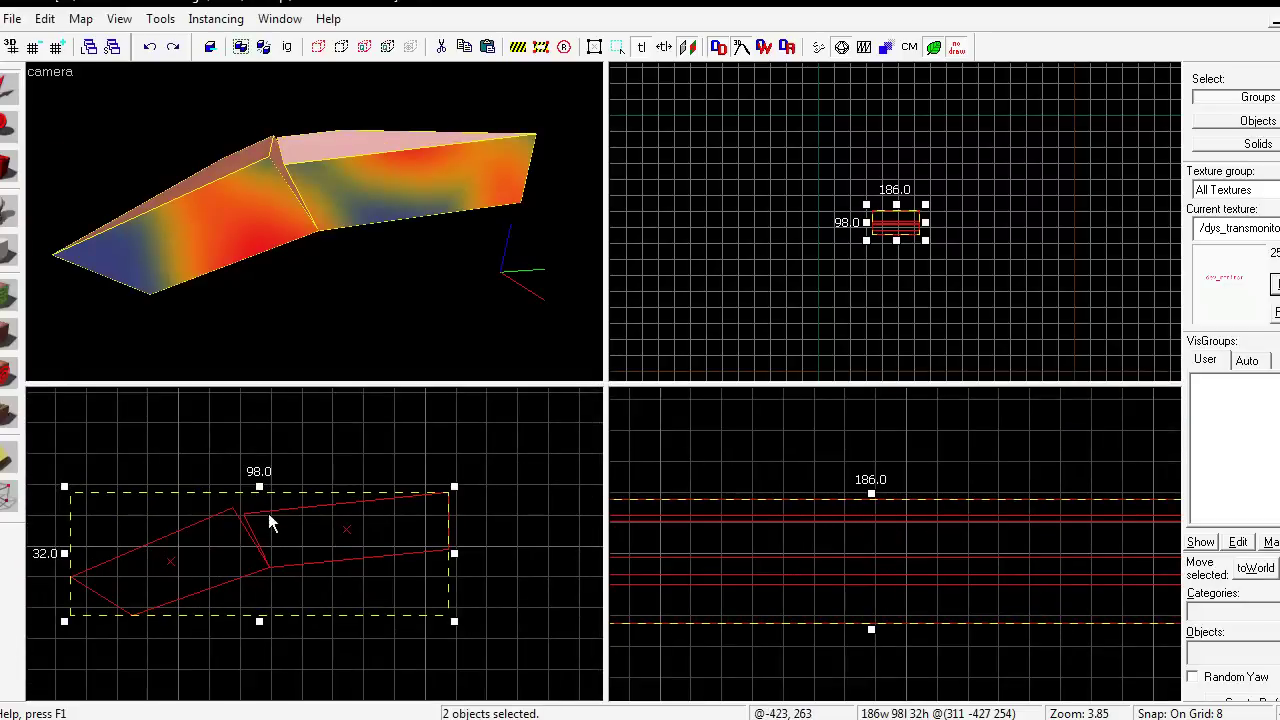
Step: Select only the solid 4 brush and check the coordinates of its upper seam corner in the front view
{"action": "left_click", "coordinate": [407, 184]}
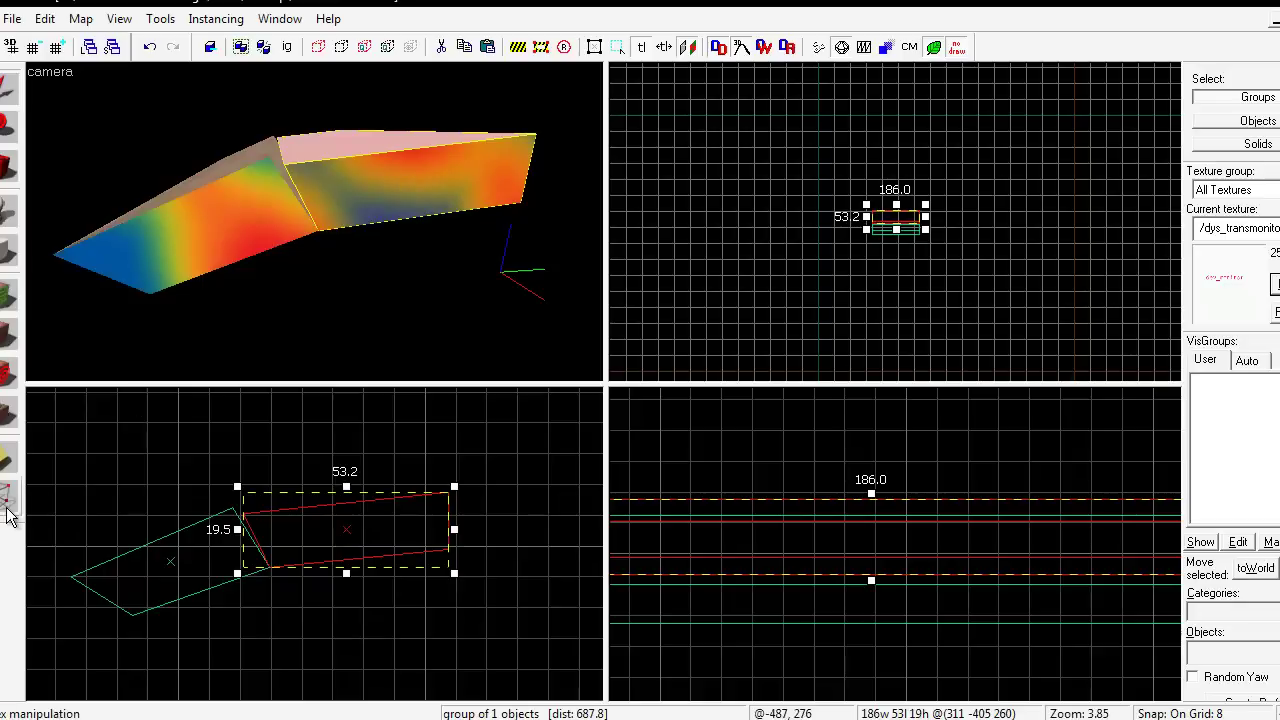
{"action": "scroll", "coordinate": [236, 530], "scroll_direction": "up", "scroll_amount": 9}
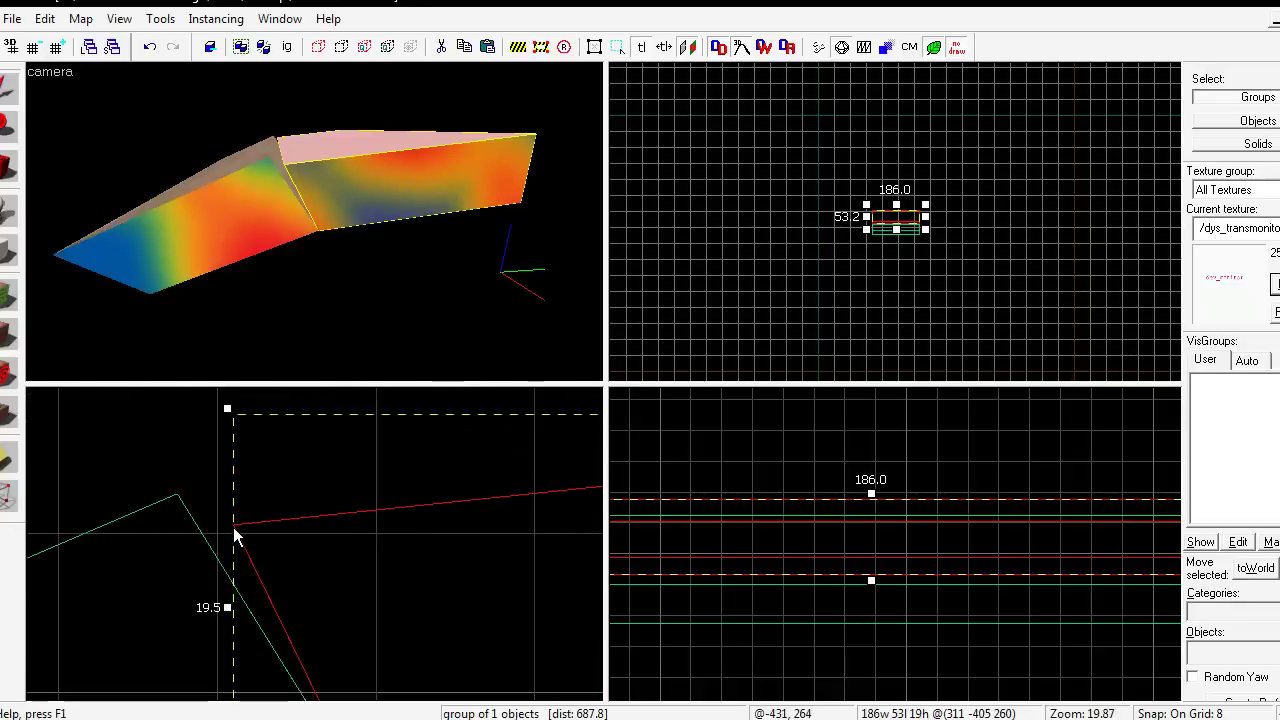
{"action": "scroll", "coordinate": [233, 527], "scroll_direction": "up", "scroll_amount": 6}
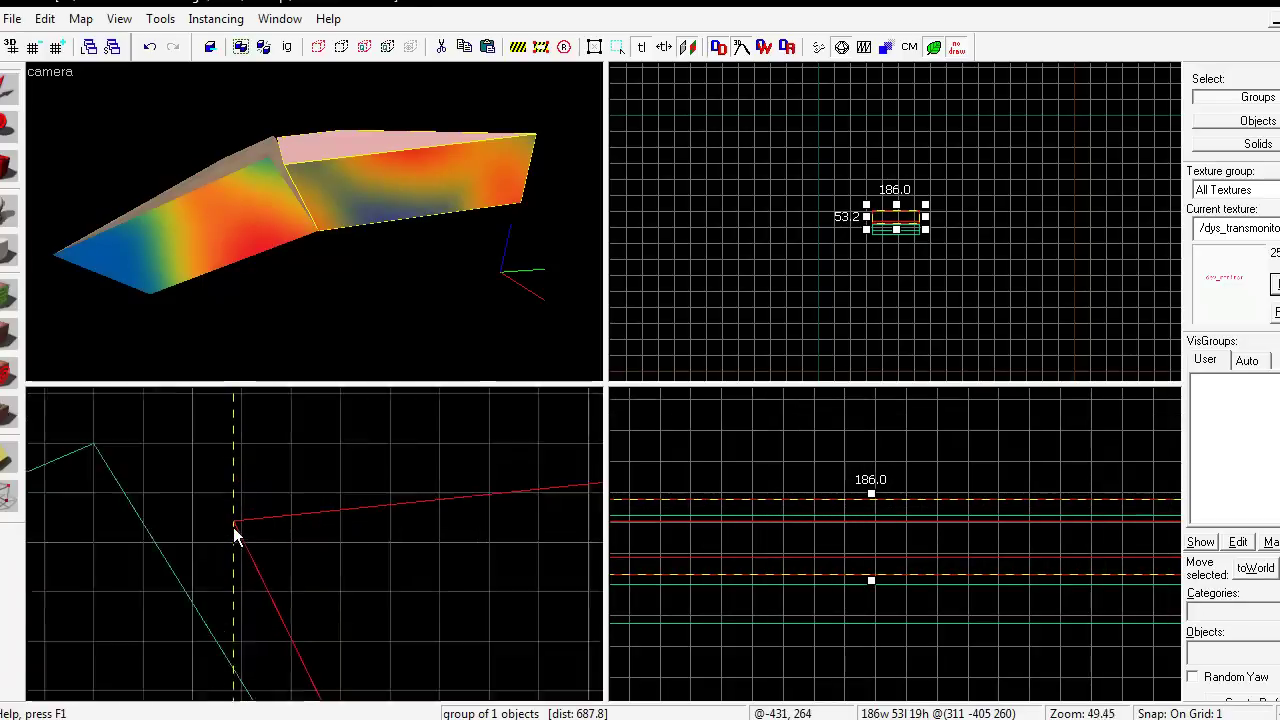
{"action": "scroll", "coordinate": [233, 527], "scroll_direction": "up", "scroll_amount": 2}
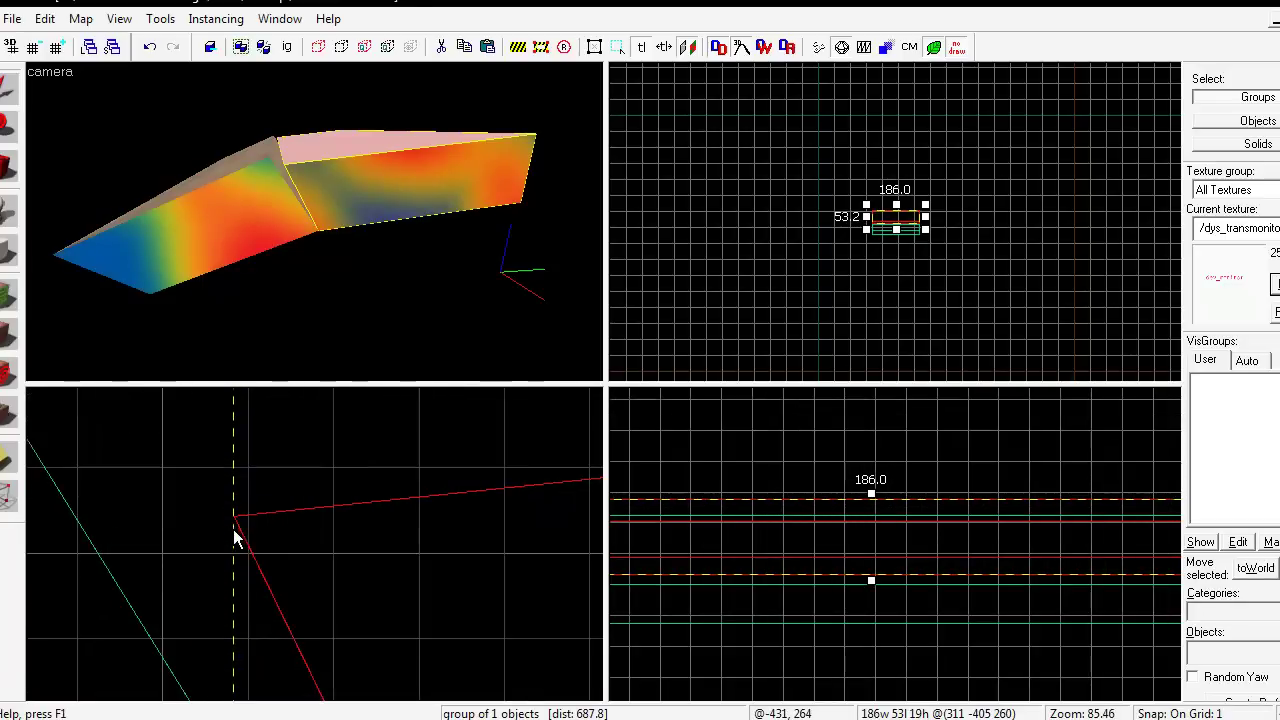
{"action": "scroll", "coordinate": [214, 545], "scroll_direction": "up", "scroll_amount": 4}
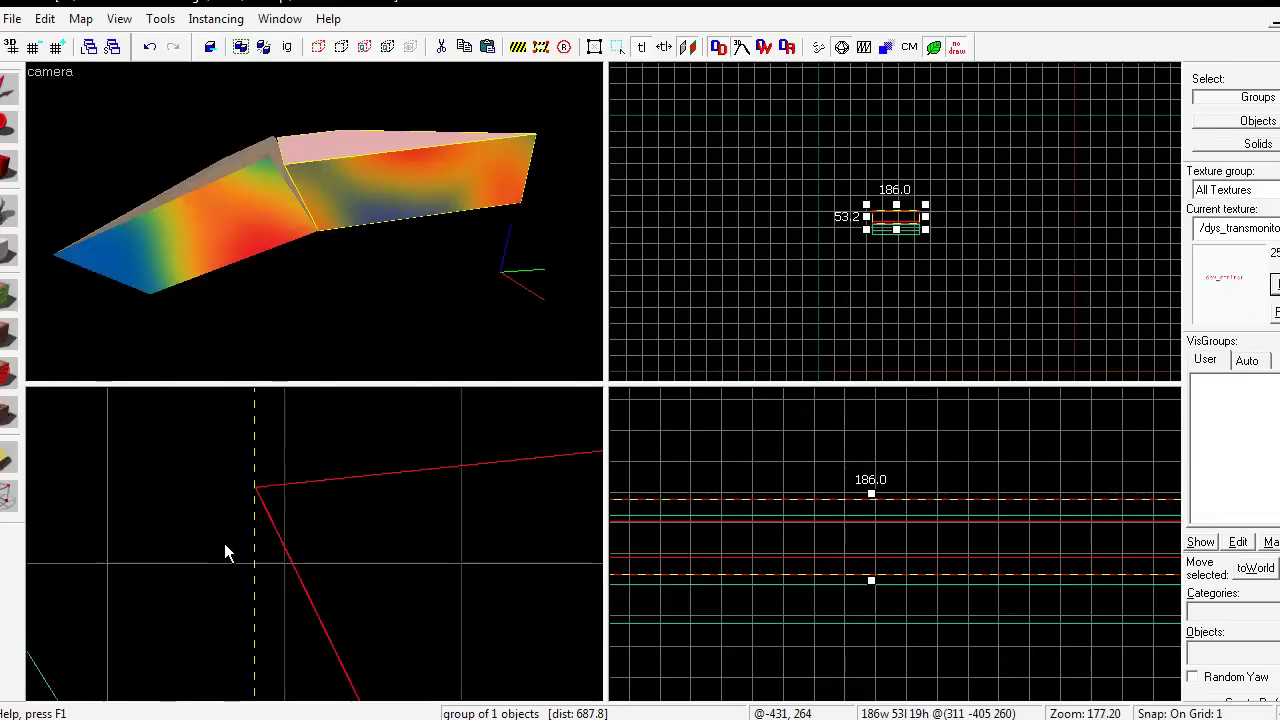
{"action": "scroll", "coordinate": [256, 492], "scroll_direction": "down", "scroll_amount": 2}
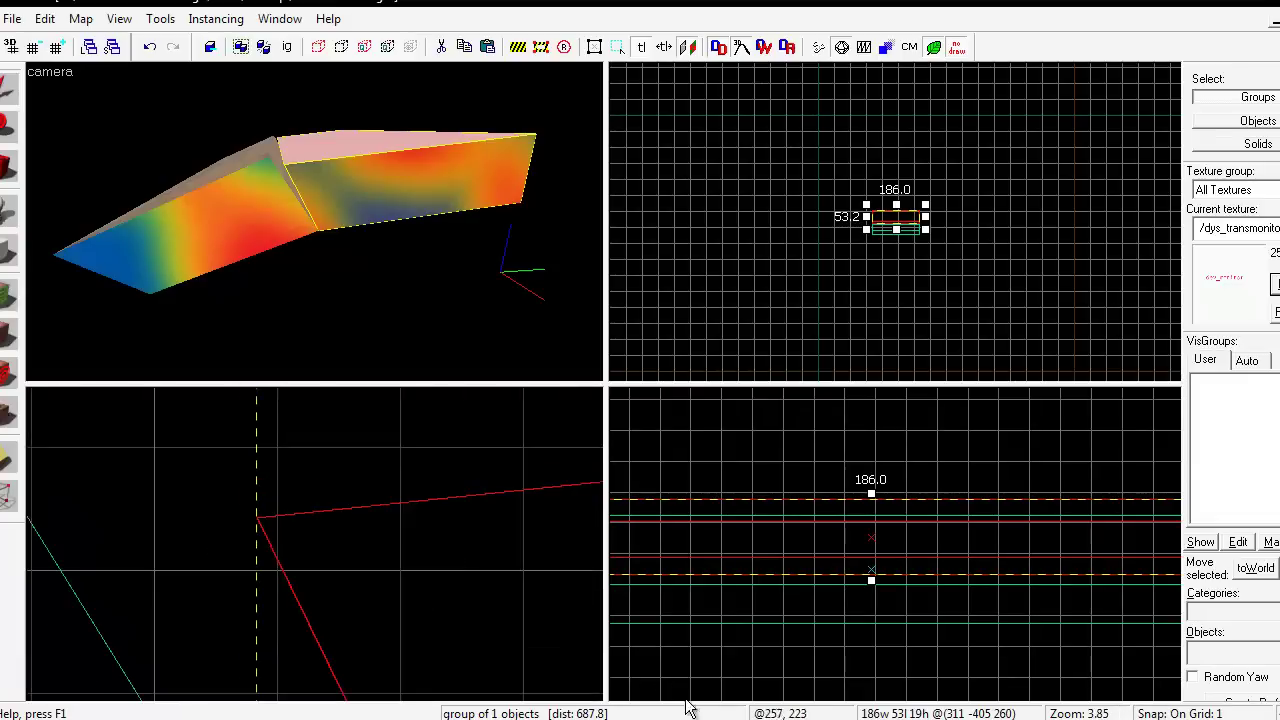
{"action": "scroll", "coordinate": [267, 490], "scroll_direction": "up", "scroll_amount": 1}
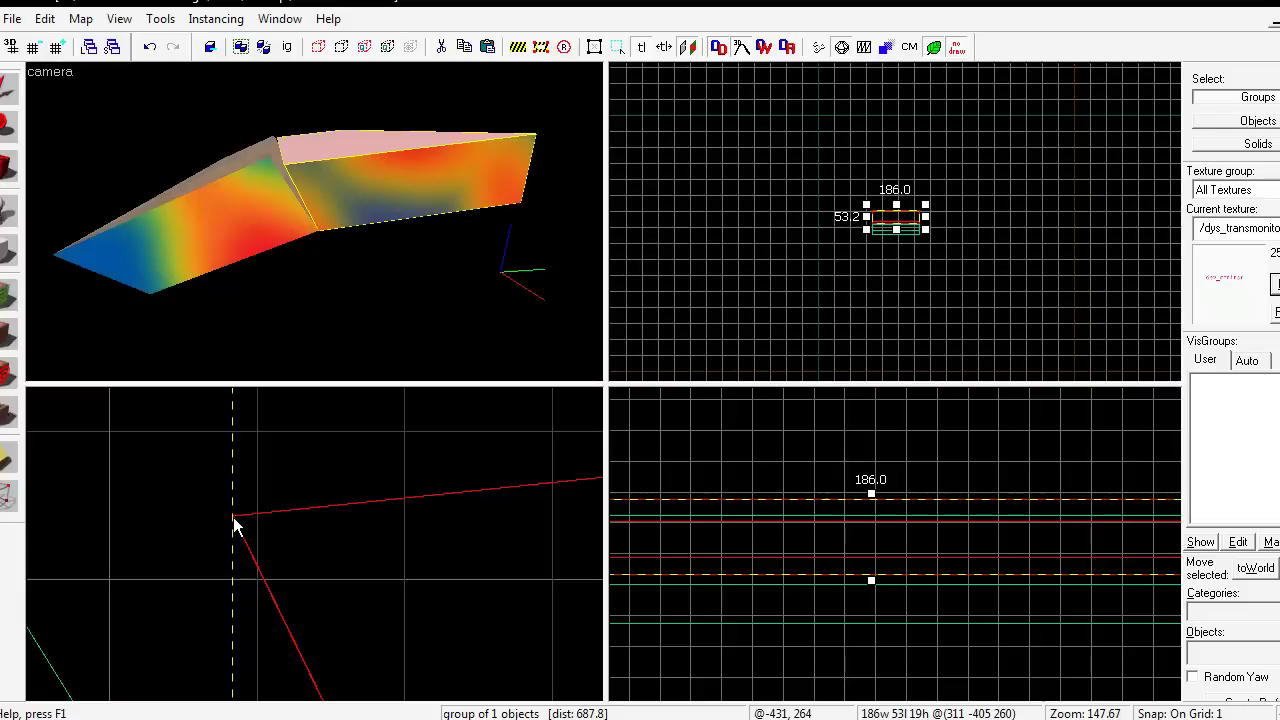
Step: Switch to Sublime Text and copy solid 4's upper seam coordinates, -431.164 264.43, from side 17's plane in vertices.vmf
{"action": "key", "text": "alt+Tab"}
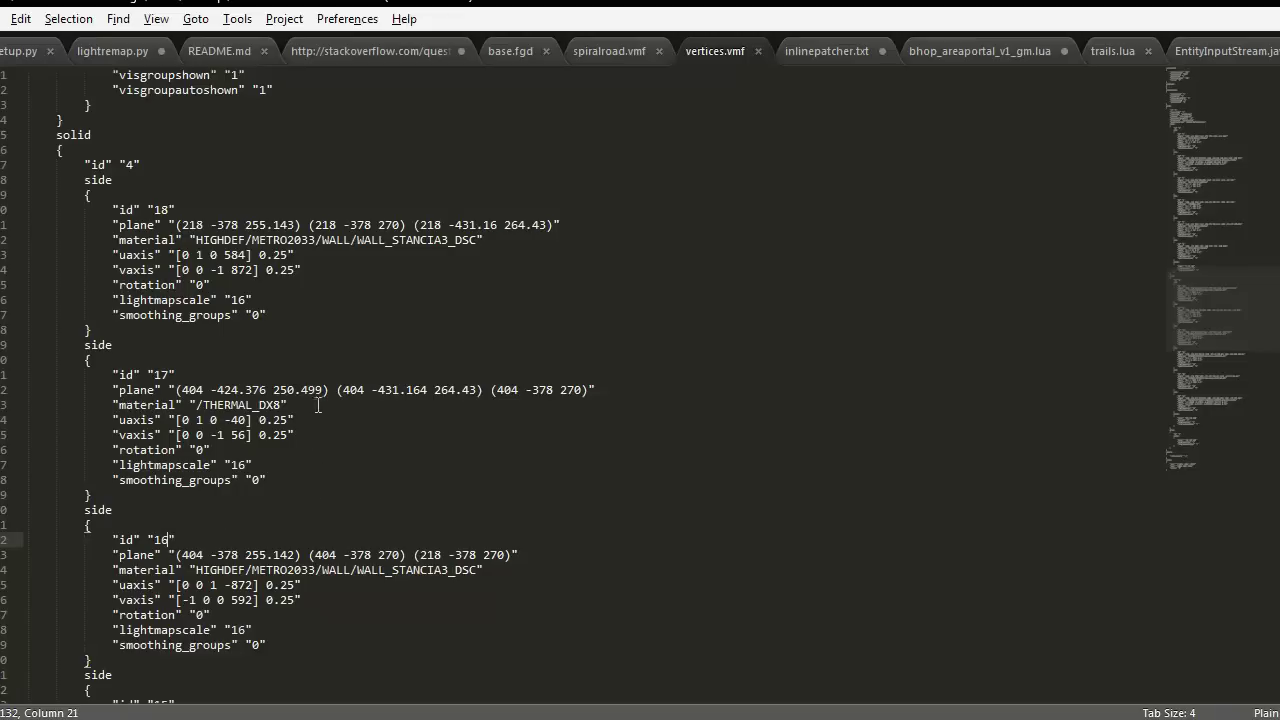
{"action": "left_click_drag", "start_coordinate": [371, 390], "coordinate": [478, 390]}
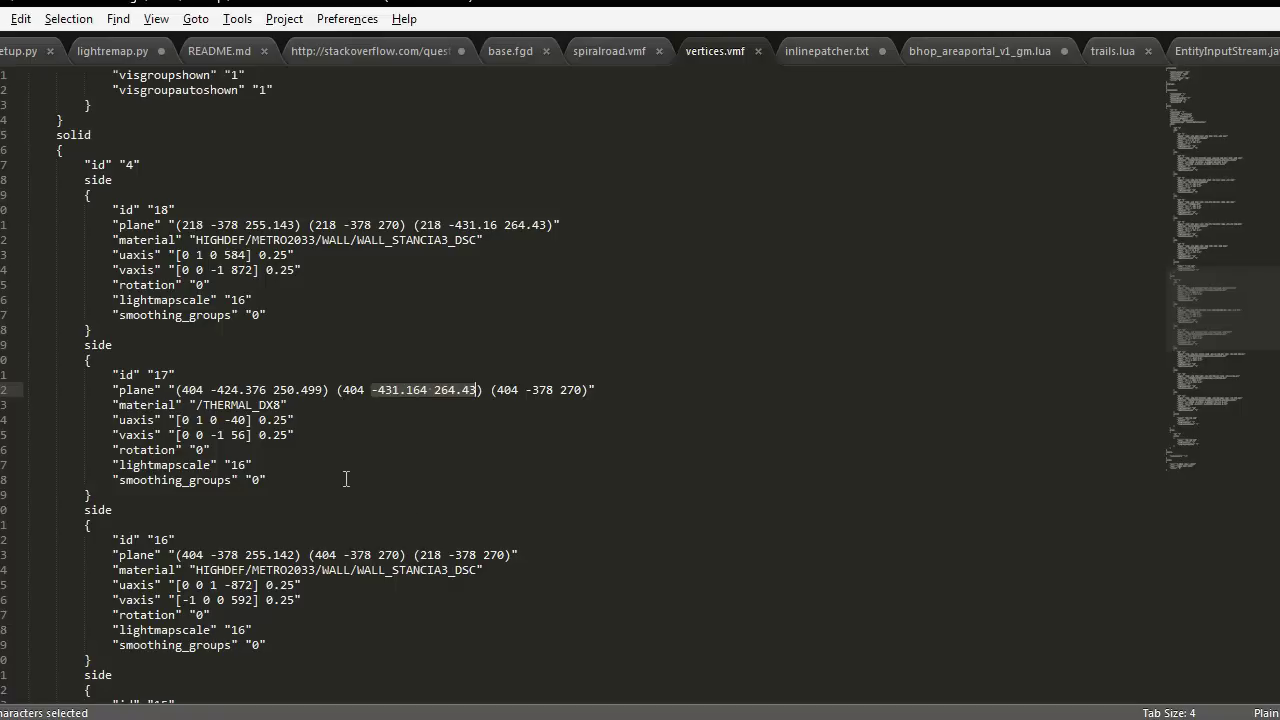
{"action": "key", "text": "ctrl+c"}
Step: Locate solid 2 in vertices.vmf, then select its brush in Hammer and check its upper seam corner coordinates in the lower-edge profile view
{"action": "scroll", "coordinate": [357, 520], "scroll_direction": "up", "scroll_amount": 20}
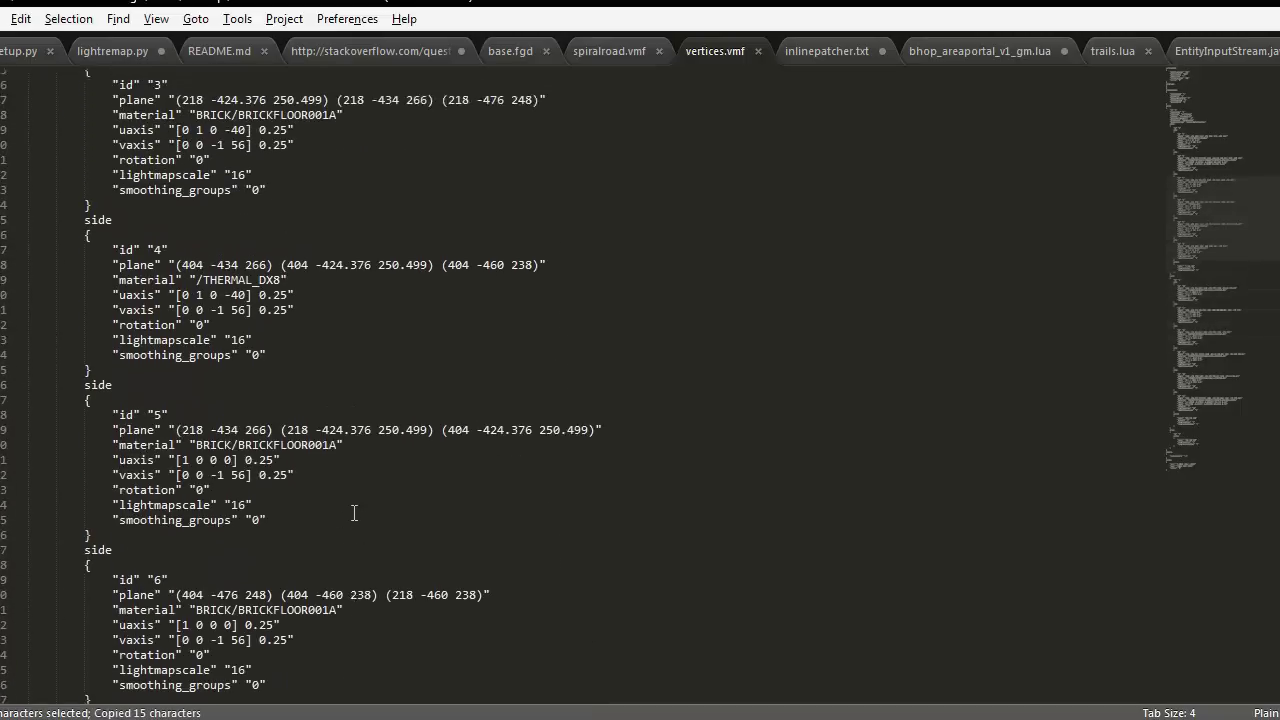
{"action": "scroll", "coordinate": [267, 342], "scroll_direction": "up", "scroll_amount": 6}
{"action": "key", "text": "alt+Tab"}
{"action": "left_click", "coordinate": [209, 249]}
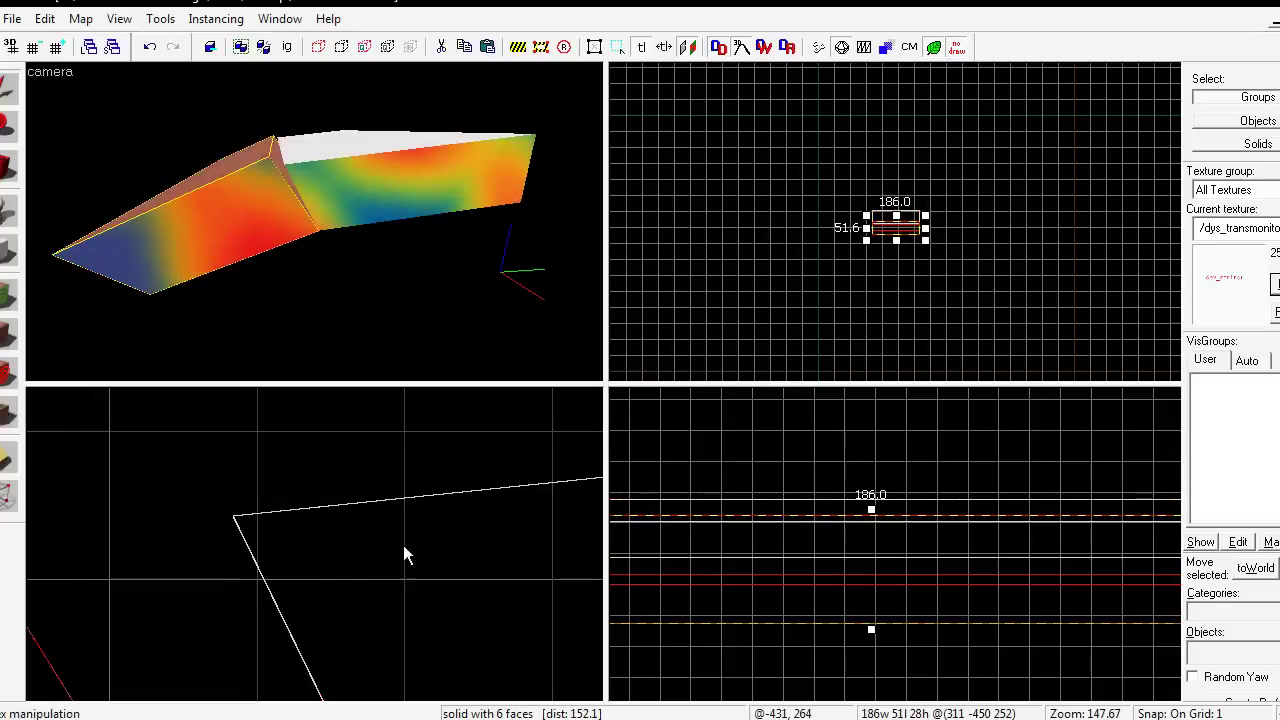
{"action": "scroll", "coordinate": [200, 477], "scroll_direction": "down", "scroll_amount": 5}
{"action": "scroll", "coordinate": [274, 477], "scroll_direction": "up", "scroll_amount": 2}
{"action": "scroll", "coordinate": [273, 521], "scroll_direction": "up", "scroll_amount": 6}
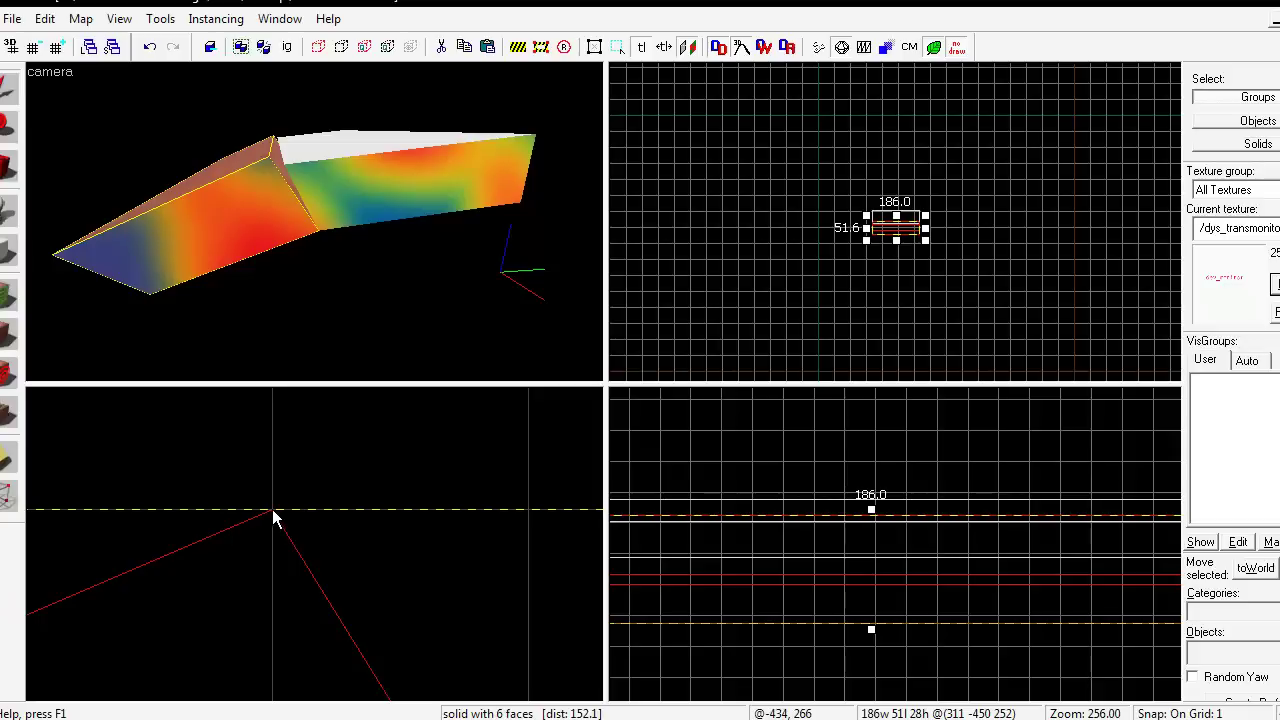
Step: Return to vertices.vmf in Sublime Text and replace every -434 266 within solid 2 with -431.164 264.43
{"action": "key", "text": "alt+Tab"}
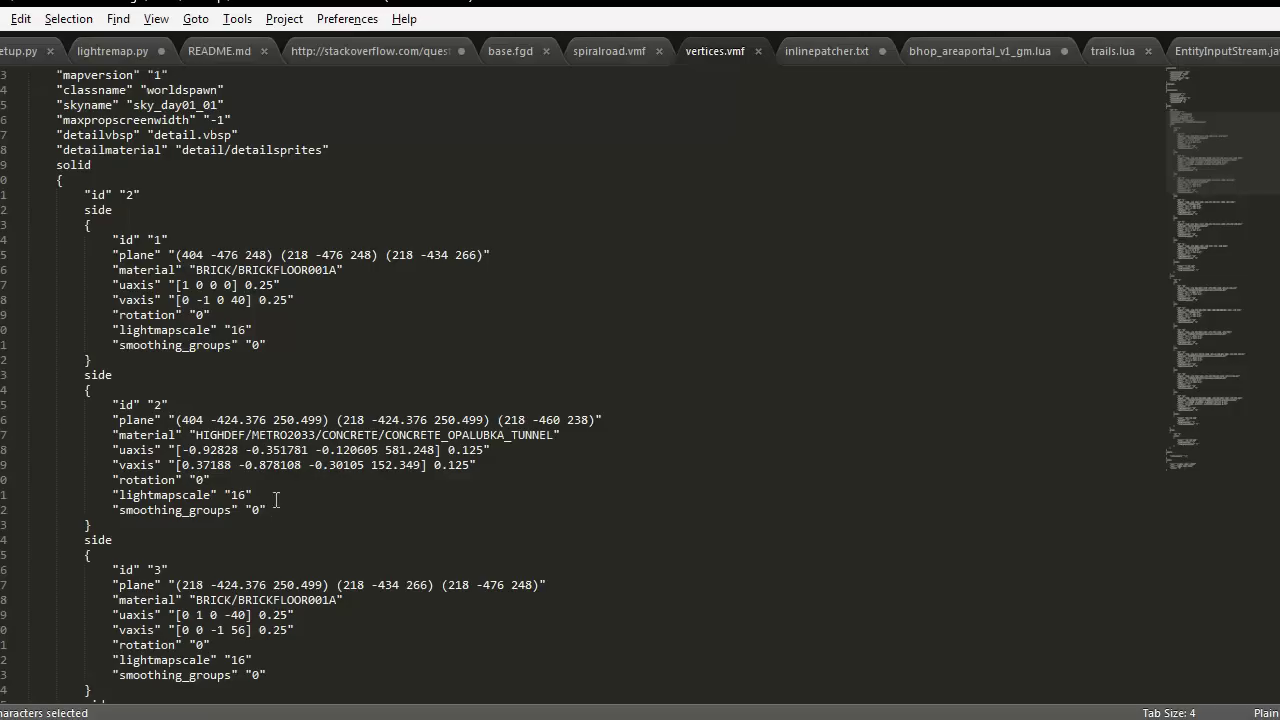
{"action": "scroll", "coordinate": [261, 540], "scroll_direction": "down", "scroll_amount": 5}
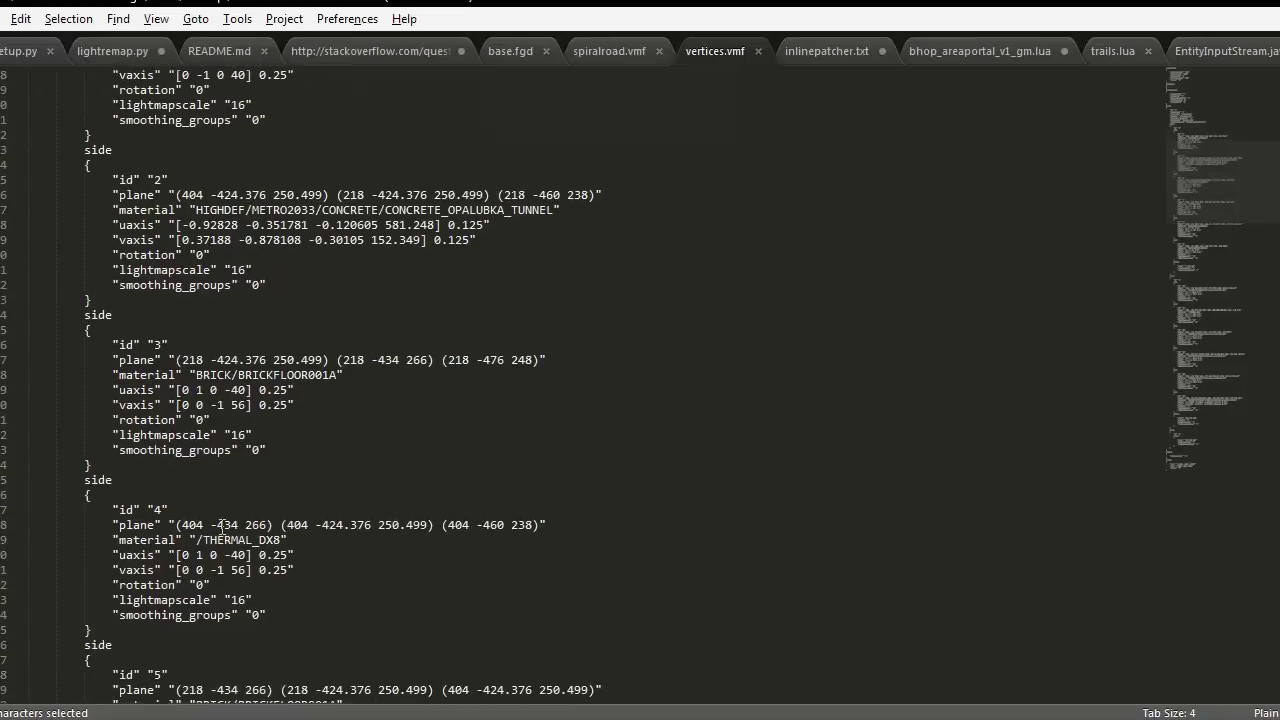
{"action": "left_click_drag", "start_coordinate": [211, 525], "coordinate": [269, 525]}
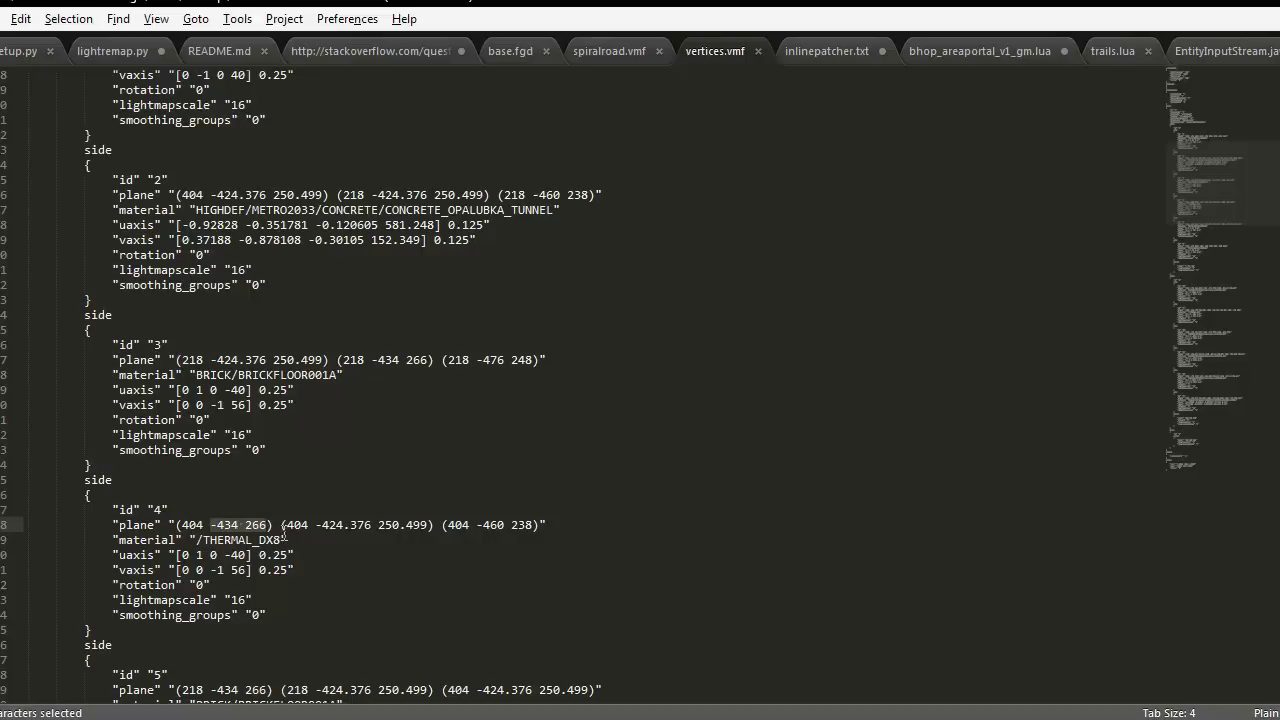
{"action": "scroll", "coordinate": [284, 533], "scroll_direction": "up", "scroll_amount": 9}
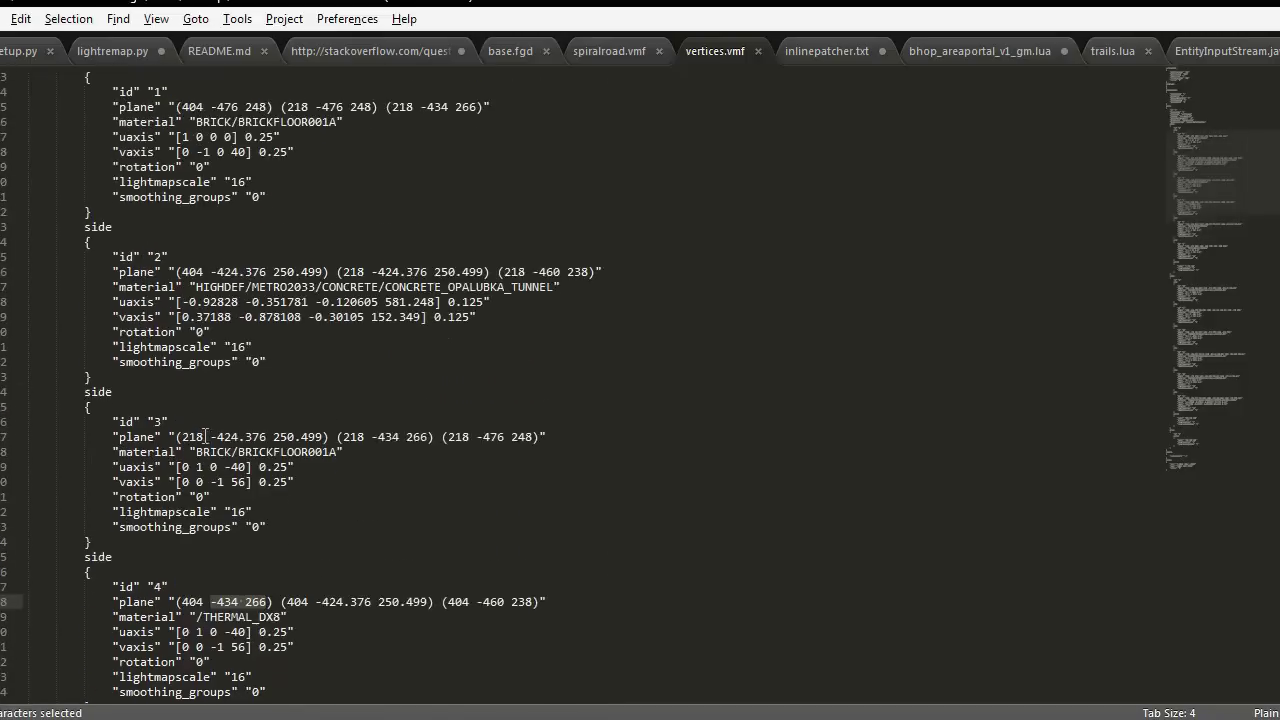
{"action": "left_click_drag", "start_coordinate": [59, 344], "coordinate": [221, 528]}
{"action": "key", "text": "ctrl+h"}
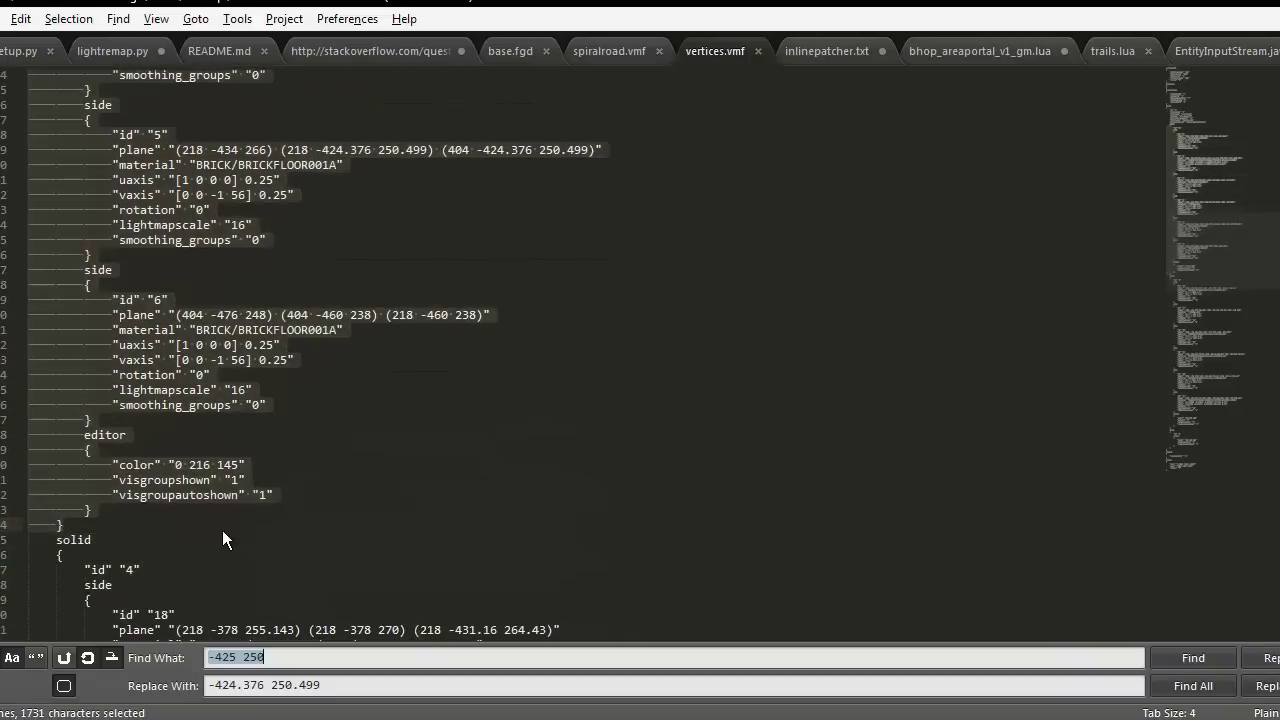
{"action": "scroll", "coordinate": [302, 548], "scroll_direction": "up", "scroll_amount": 5}
{"action": "type", "text": "-434"}
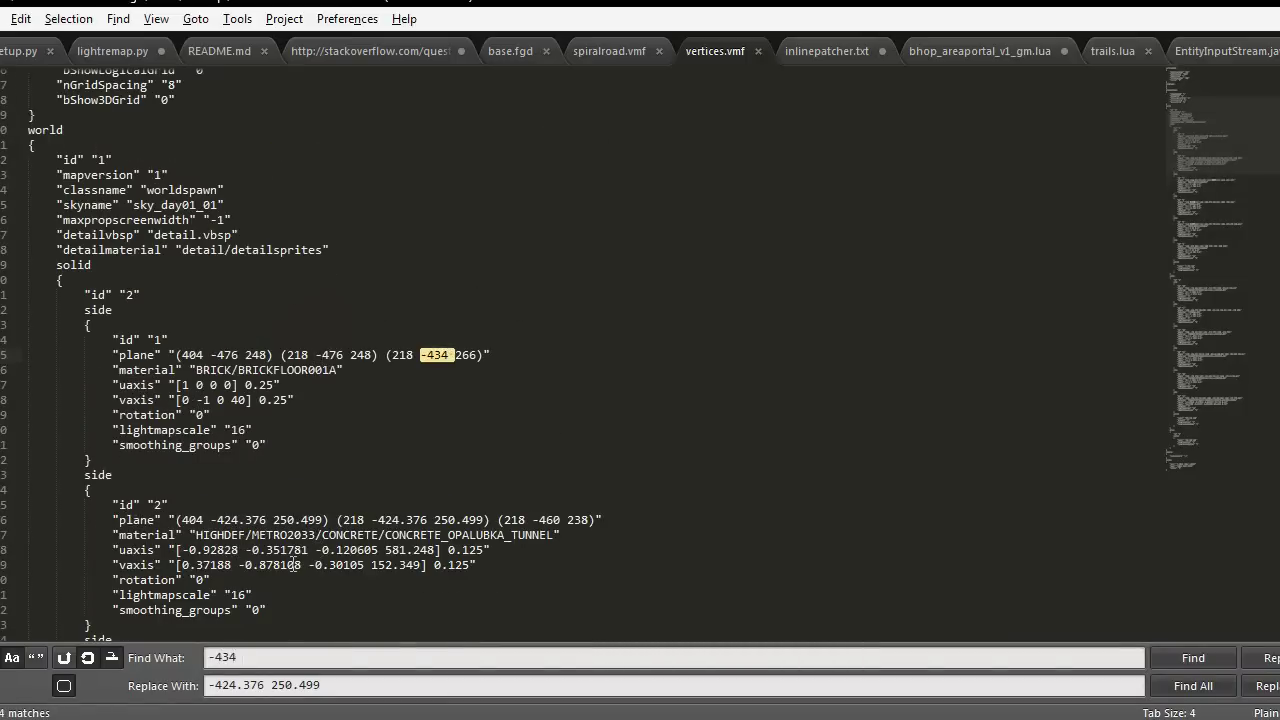
{"action": "triple_click", "coordinate": [320, 686]}
{"action": "key", "text": "ctrl+v"}
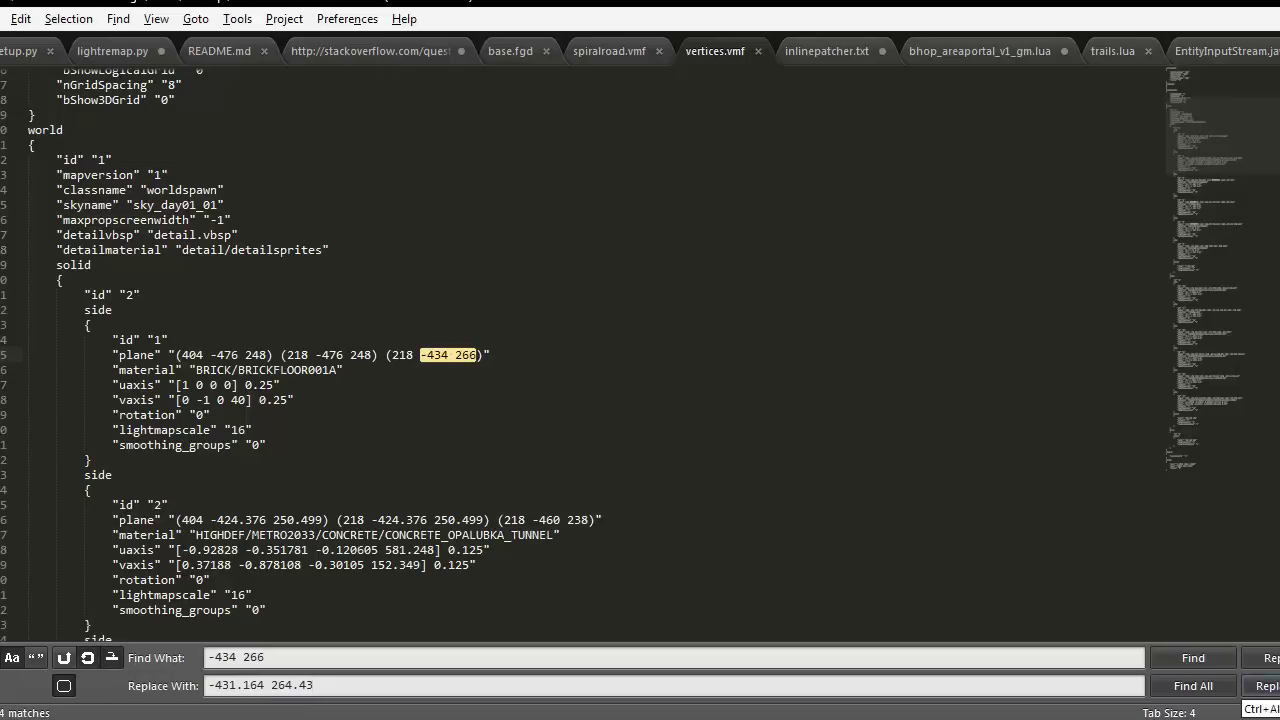
{"action": "left_click", "coordinate": [1262, 686]}
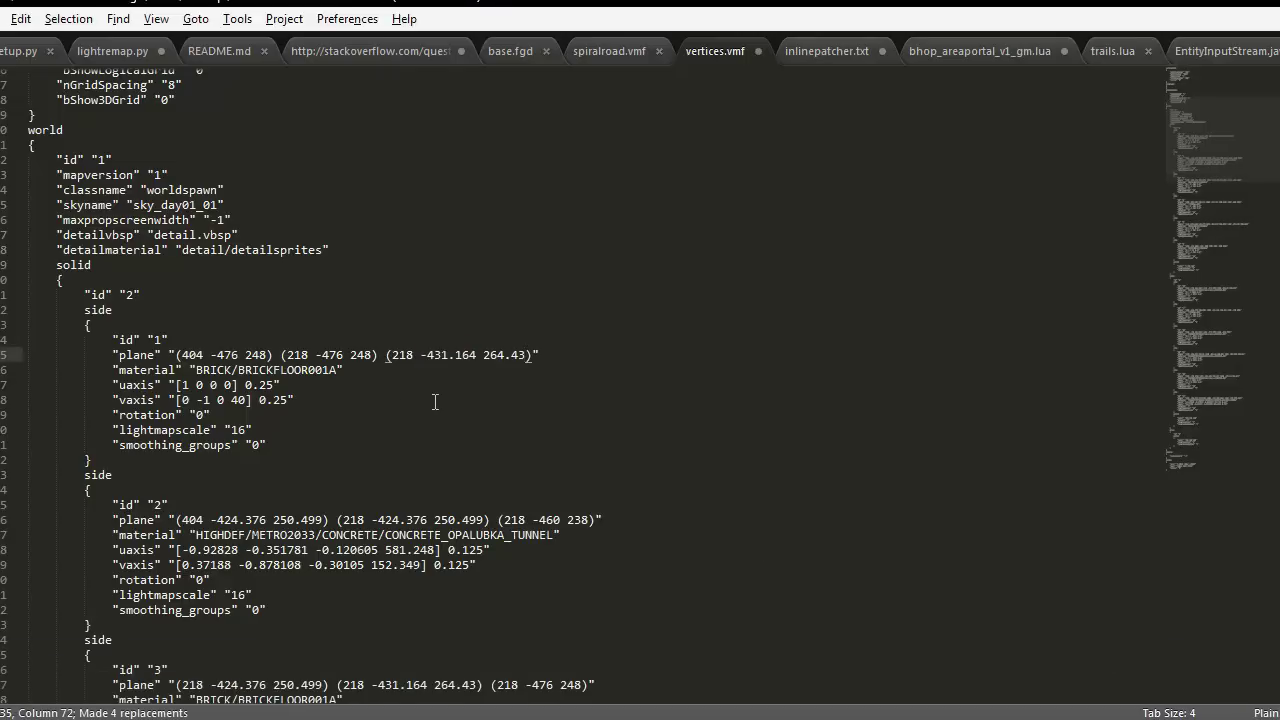
Step: Save vertices.vmf and reload the edited file in Hammer, closing the outdated copy
{"action": "key", "text": "ctrl+s"}
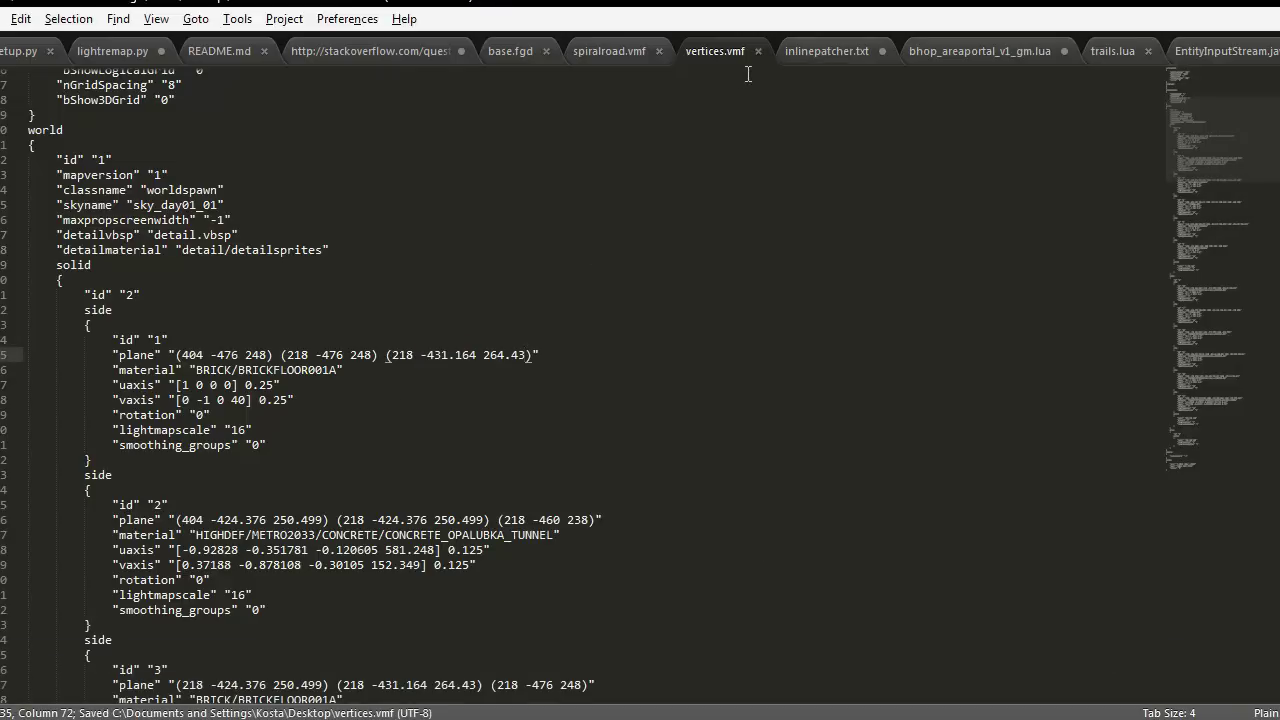
{"action": "key", "text": "alt+Tab"}
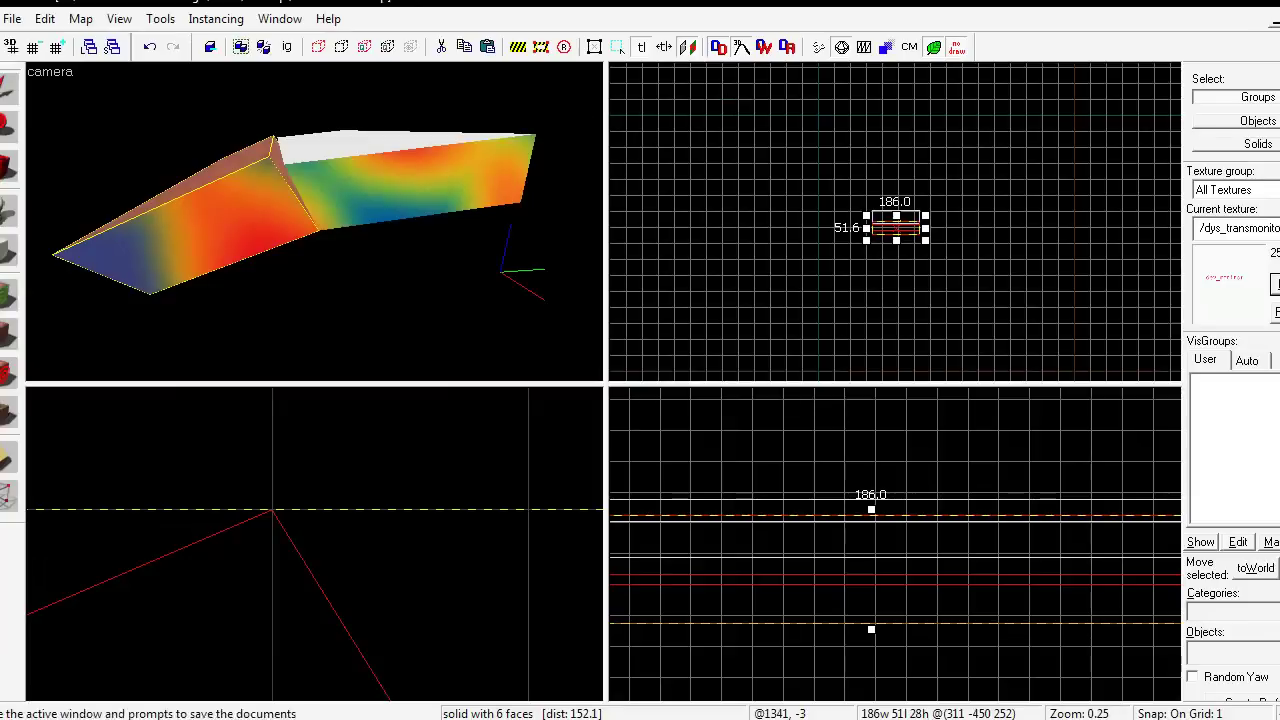
{"action": "left_click", "coordinate": [648, 414]}
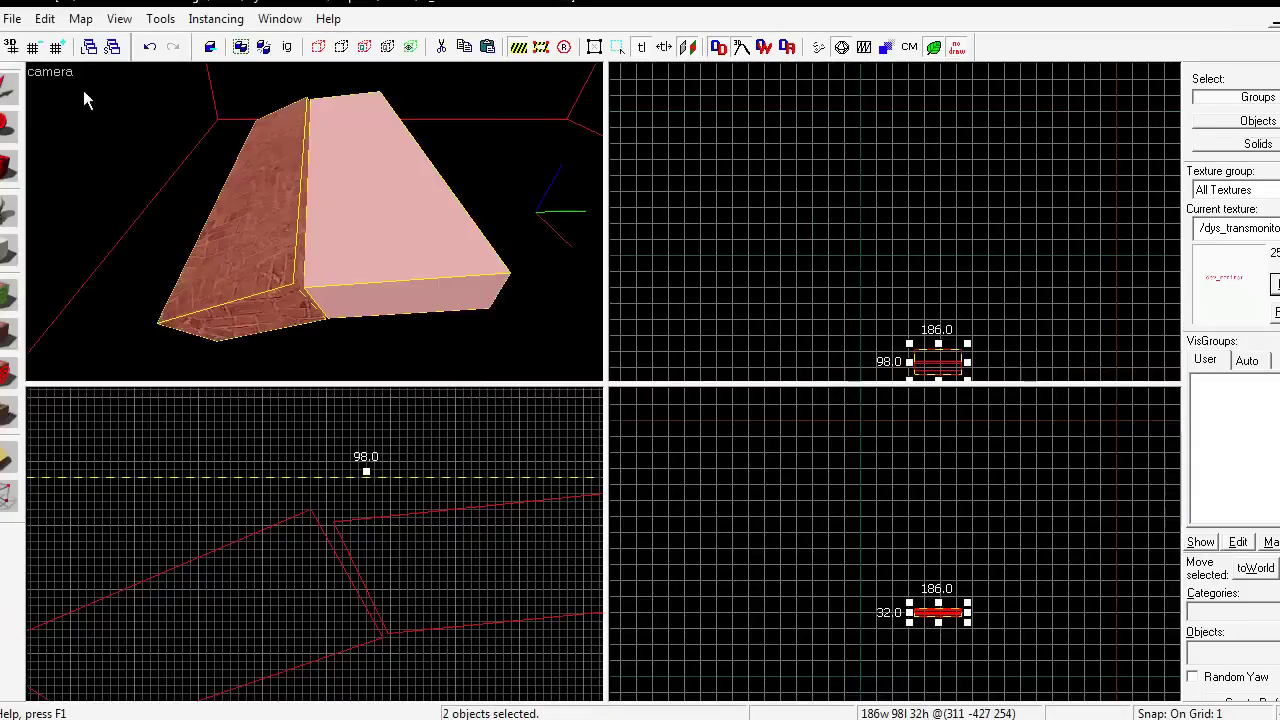
{"action": "left_click", "coordinate": [9, 19]}
{"action": "left_click", "coordinate": [77, 304]}
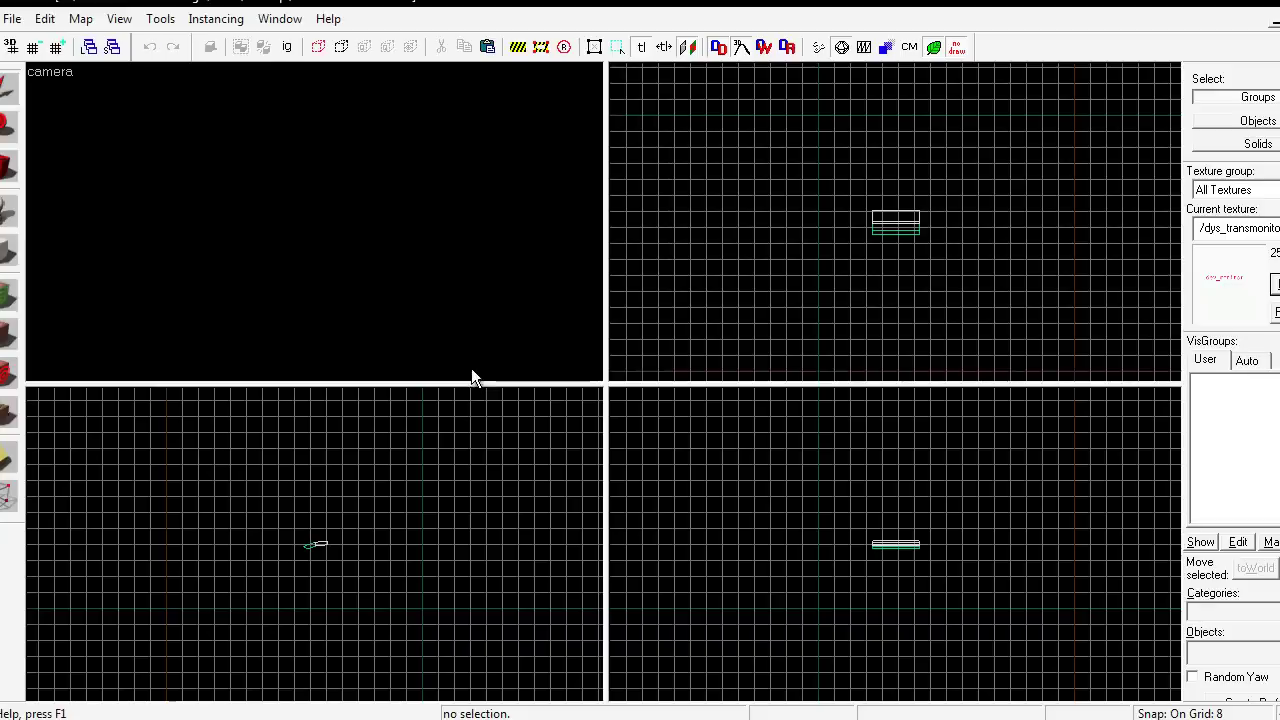
Step: Select both reloaded ceiling brushes in the camera view
{"action": "key", "text": "z"}
{"action": "key", "text": "w"}
{"action": "key", "text": "Up"}
{"action": "left_click", "coordinate": [314, 222]}
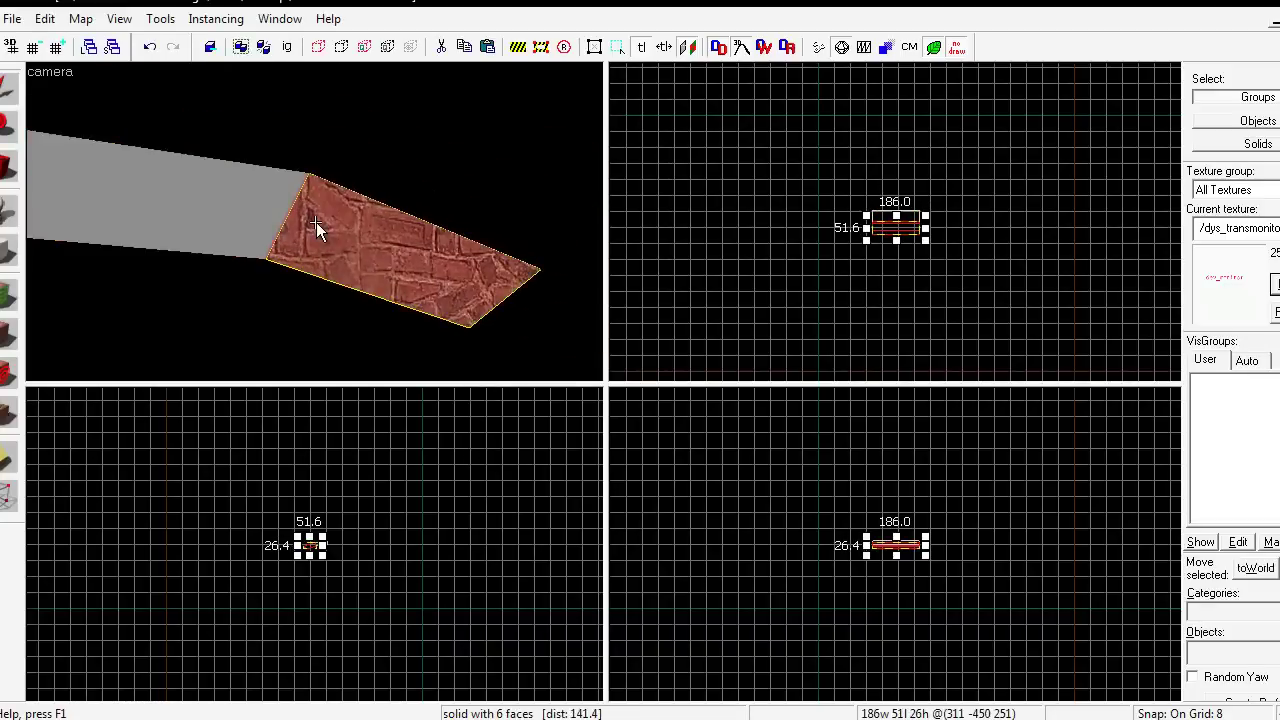
{"action": "key", "text": "Up"}
{"action": "left_click", "coordinate": [316, 222], "text": "ctrl"}
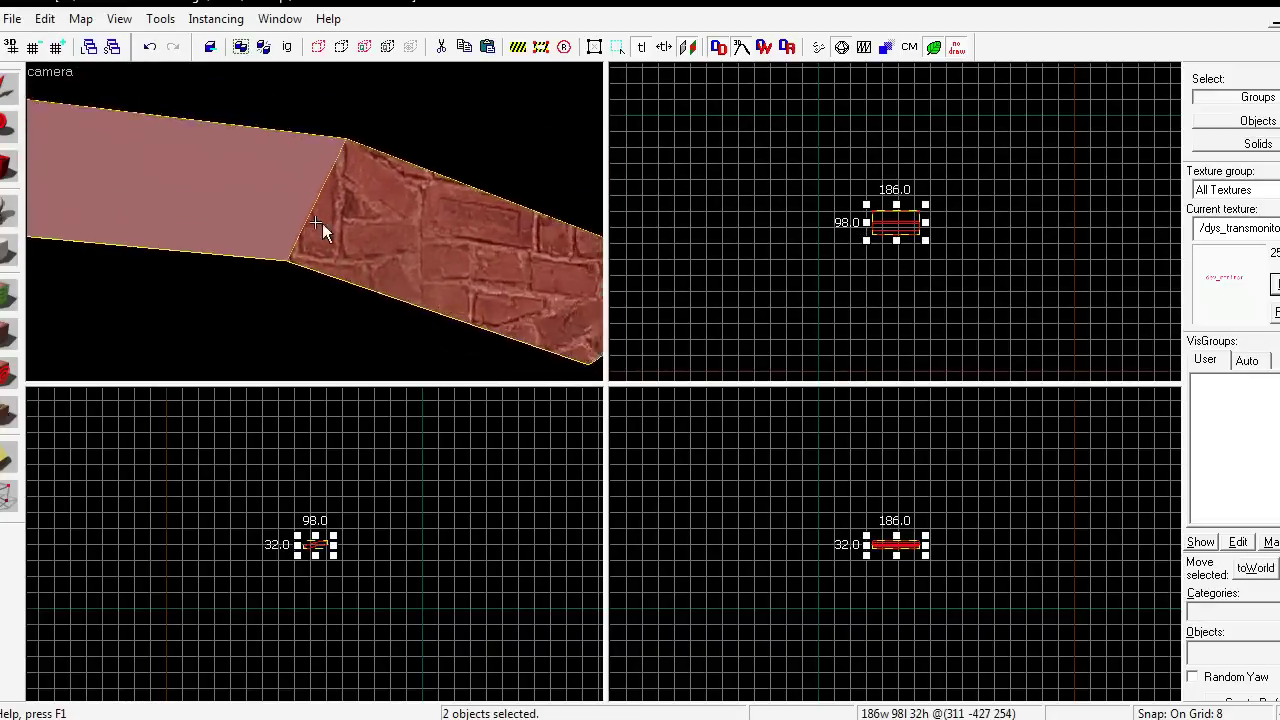
Step: Examine the seam between the two selected ceiling brushes from several camera distances and angles
{"action": "key", "text": "Down"}
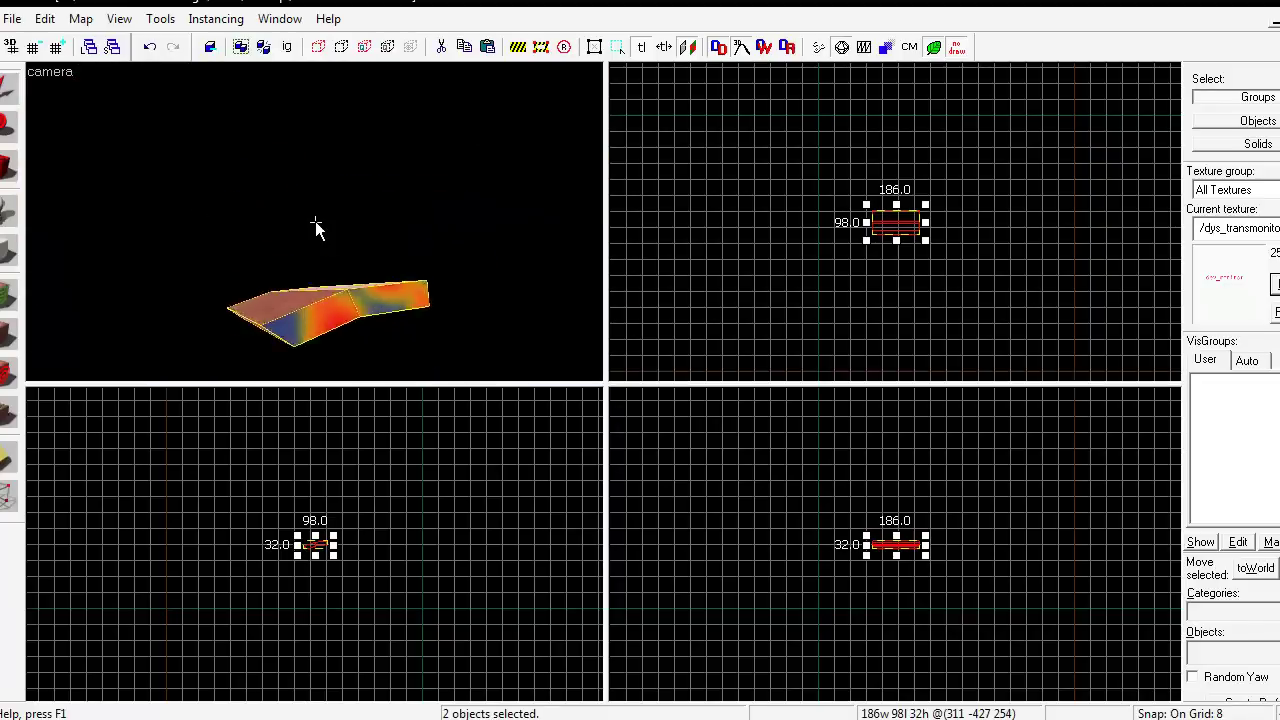
{"action": "key", "text": "w"}
{"action": "key", "text": "s"}
{"action": "key", "text": "w"}
{"action": "key", "text": "s"}
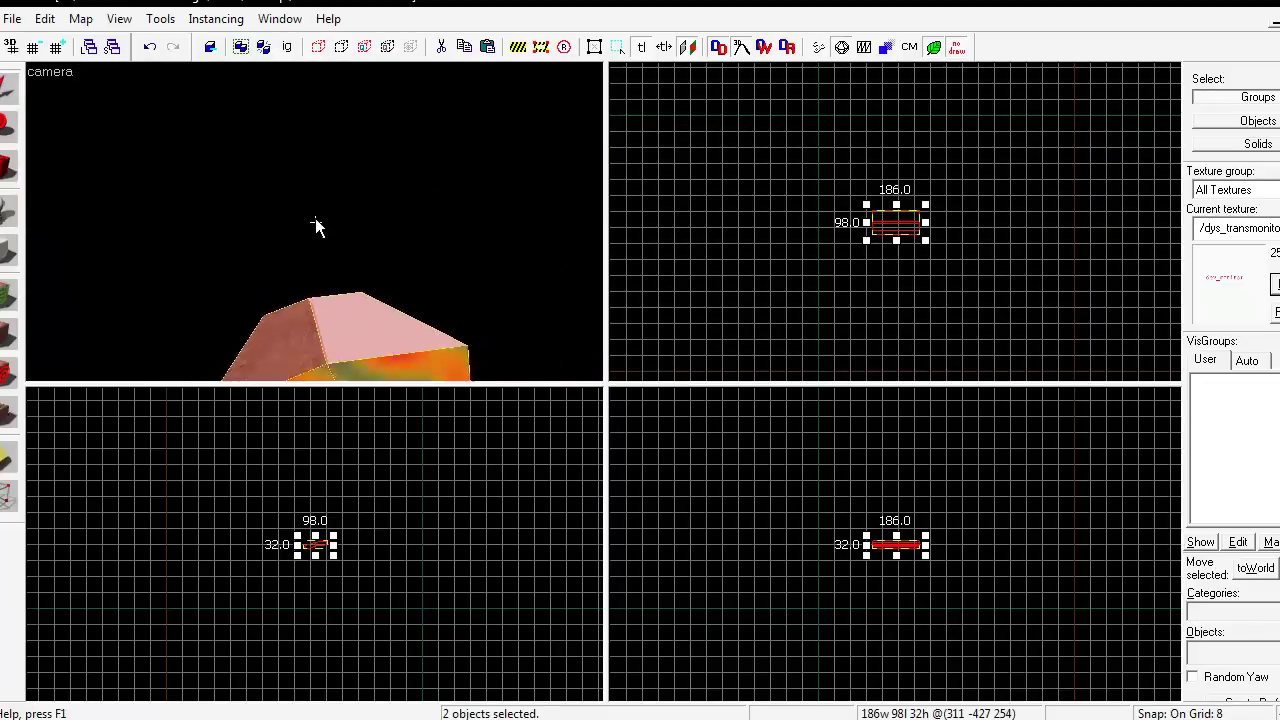
{"action": "key", "text": "w"}
{"action": "key", "text": "s"}
{"action": "key", "text": "w"}
{"action": "key", "text": "s"}
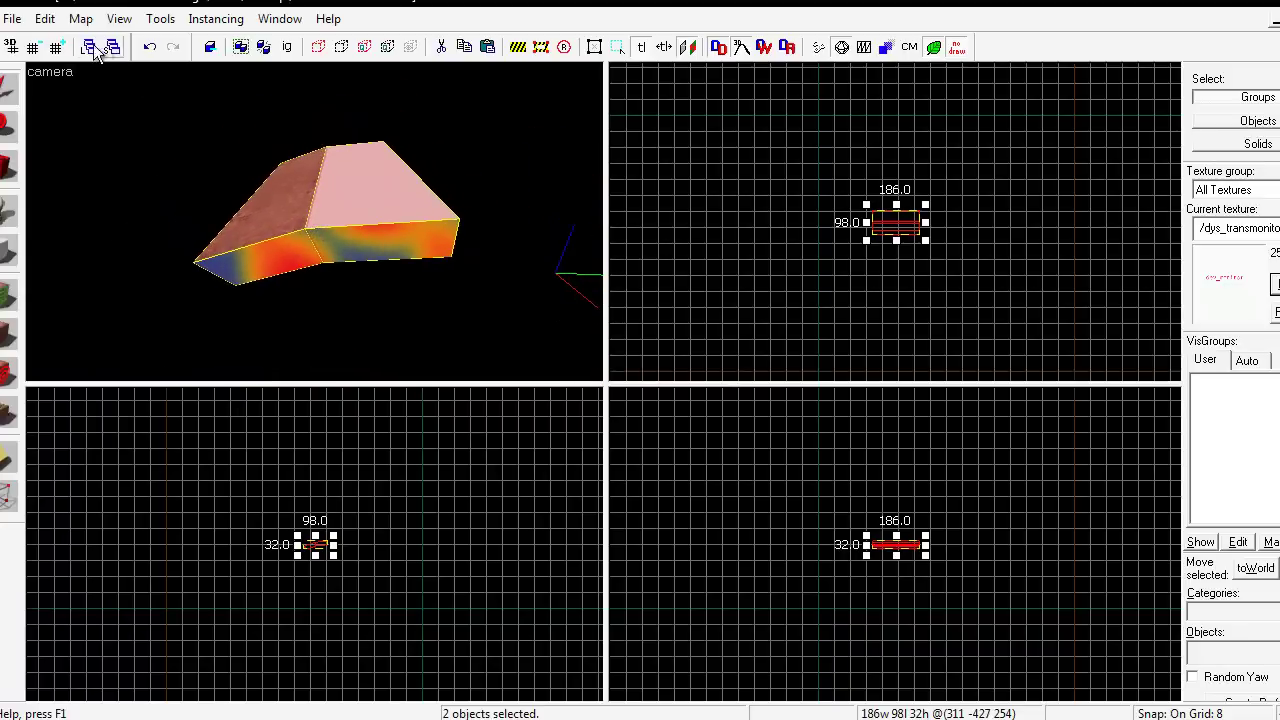
Step: Return to the main map and show its hidden objects around the two original ceiling brushes
{"action": "left_click", "coordinate": [12, 18]}
{"action": "left_click", "coordinate": [85, 312]}
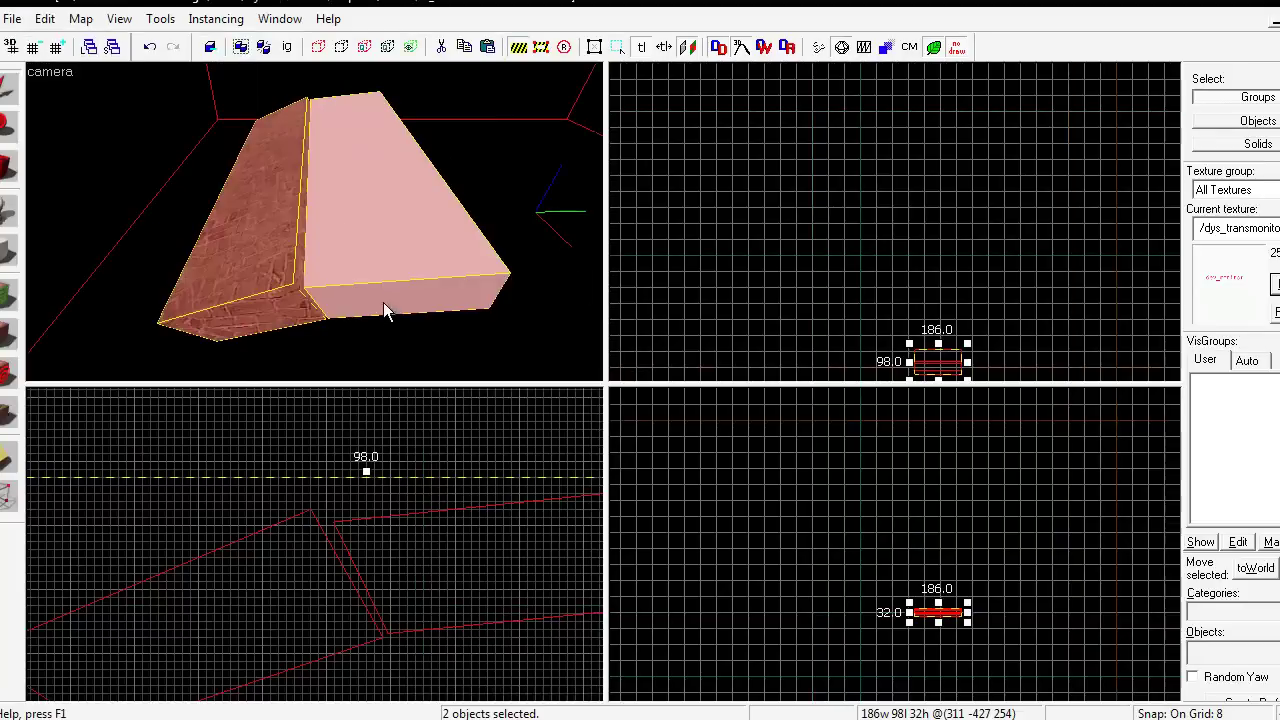
{"action": "left_click", "coordinate": [417, 45]}
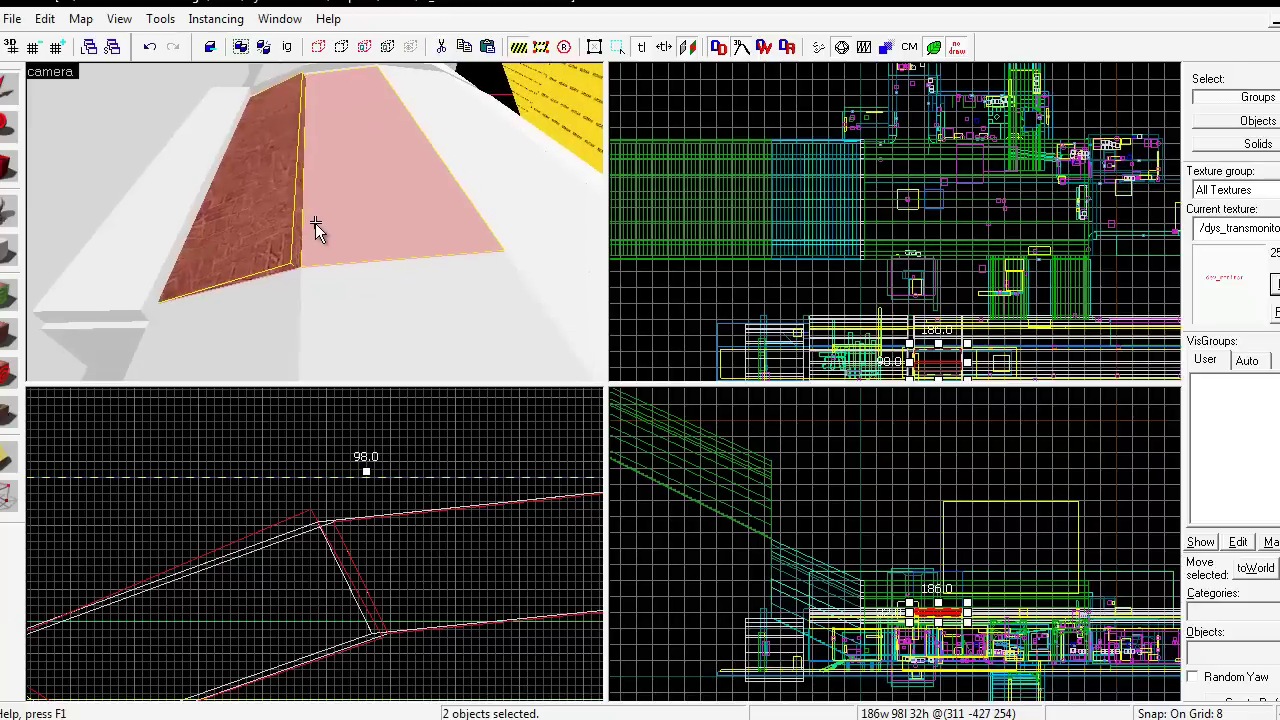
Step: Clear the selection and paste one copy of the repaired brushes at the original's center, with zero offset and rotation
{"action": "key", "text": "Escape"}
{"action": "key", "text": "ctrl+shift+v"}
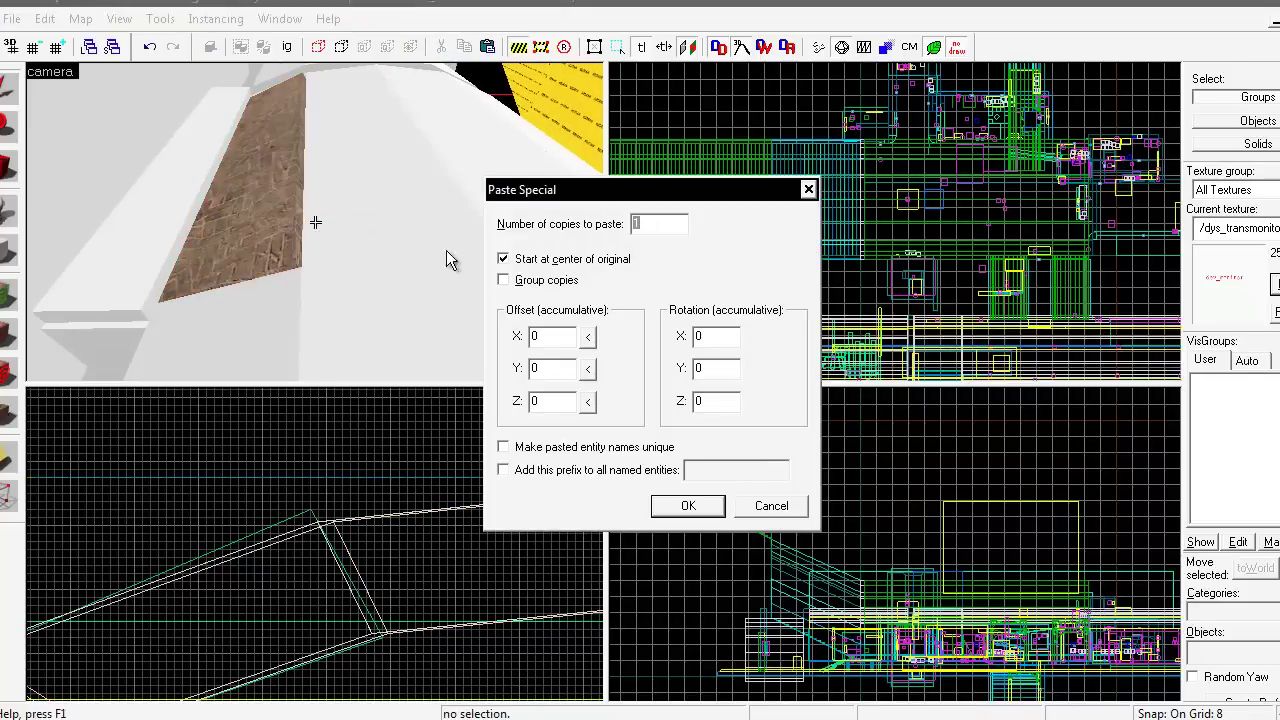
{"action": "left_click", "coordinate": [688, 506]}
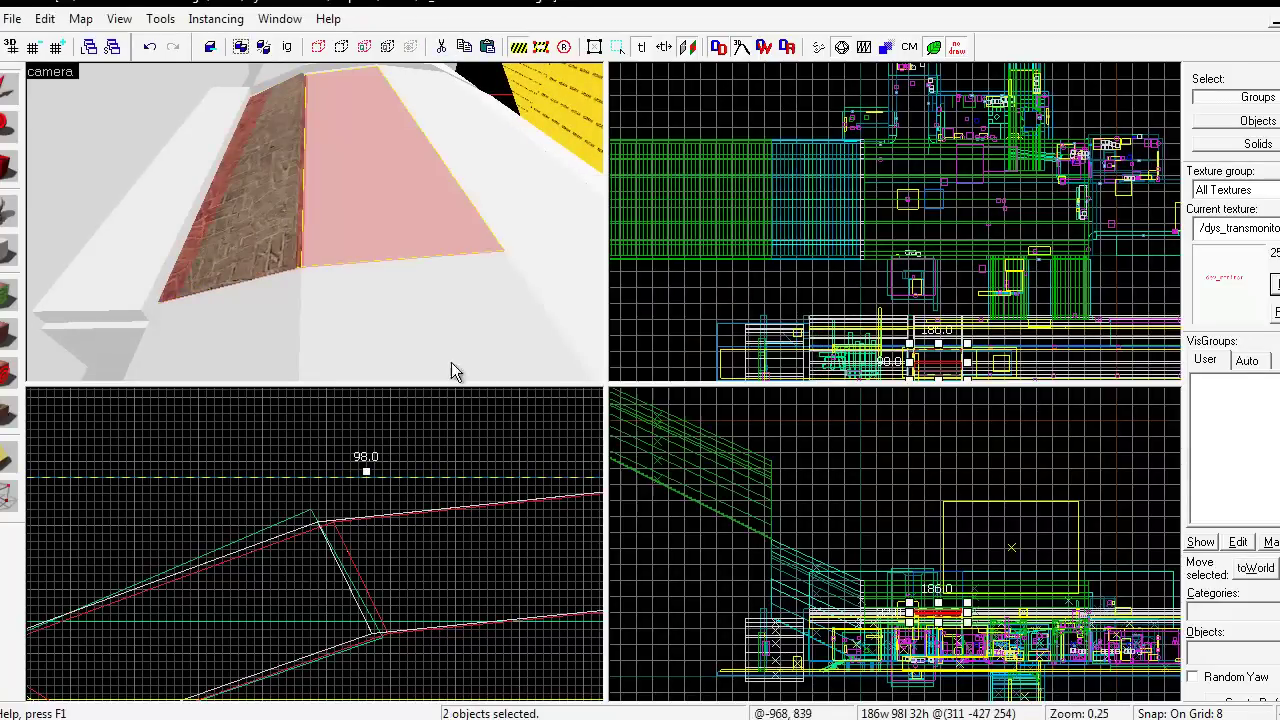
Step: Delete the old ceiling brushes that overlap the pasted repaired copies
{"action": "left_click_drag", "start_coordinate": [334, 257], "coordinate": [315, 235]}
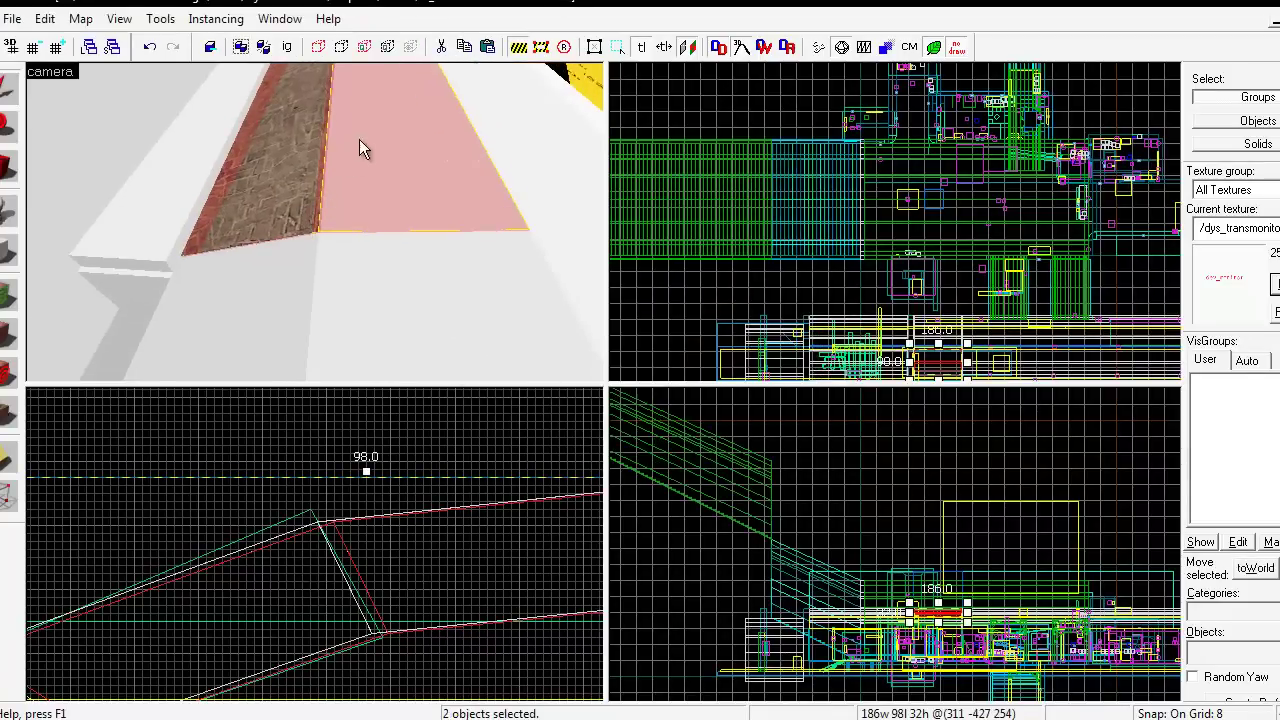
{"action": "key", "text": "z"}
{"action": "key", "text": "s"}
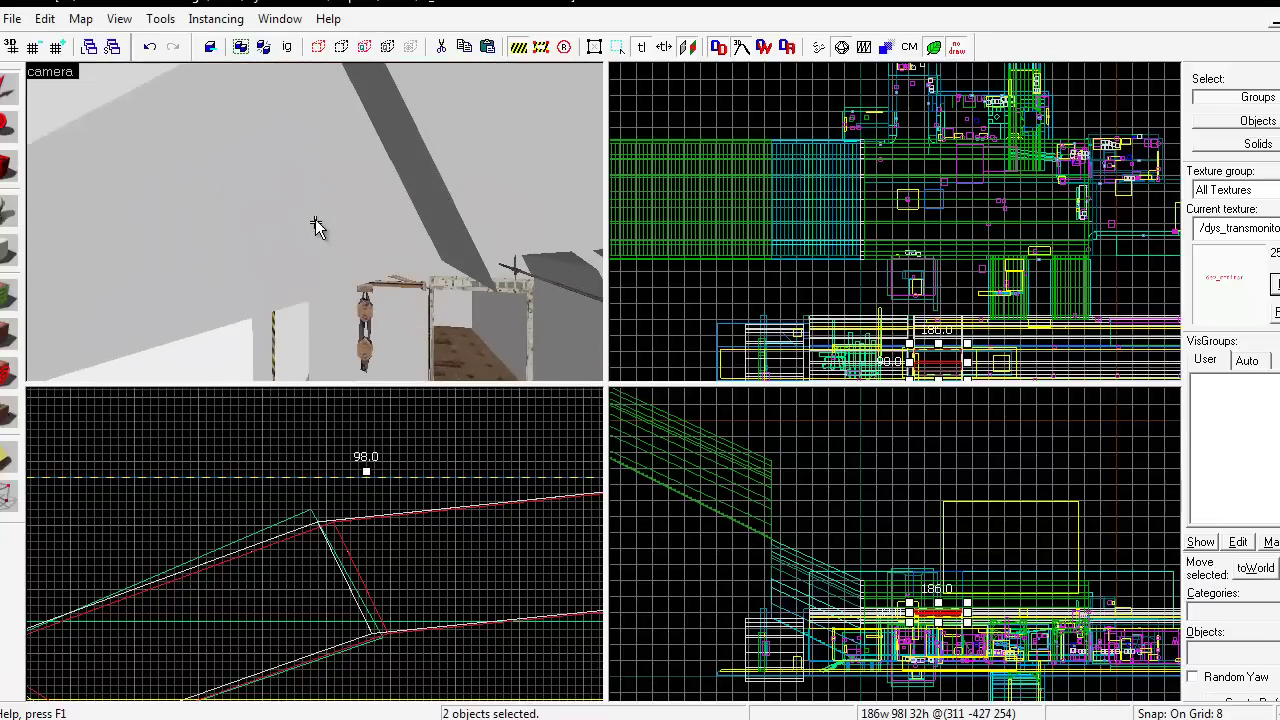
{"action": "key", "text": "s"}
{"action": "key", "text": "w"}
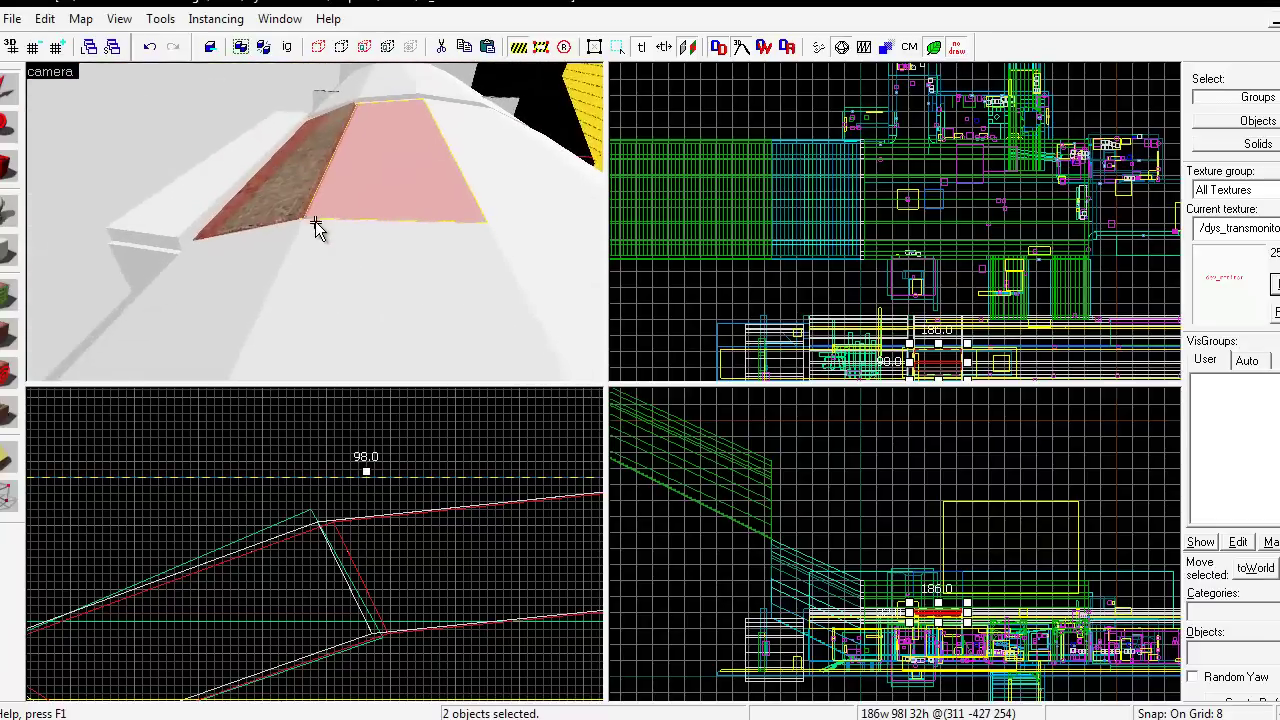
{"action": "left_click", "coordinate": [315, 222]}
{"action": "key", "text": "Delete"}
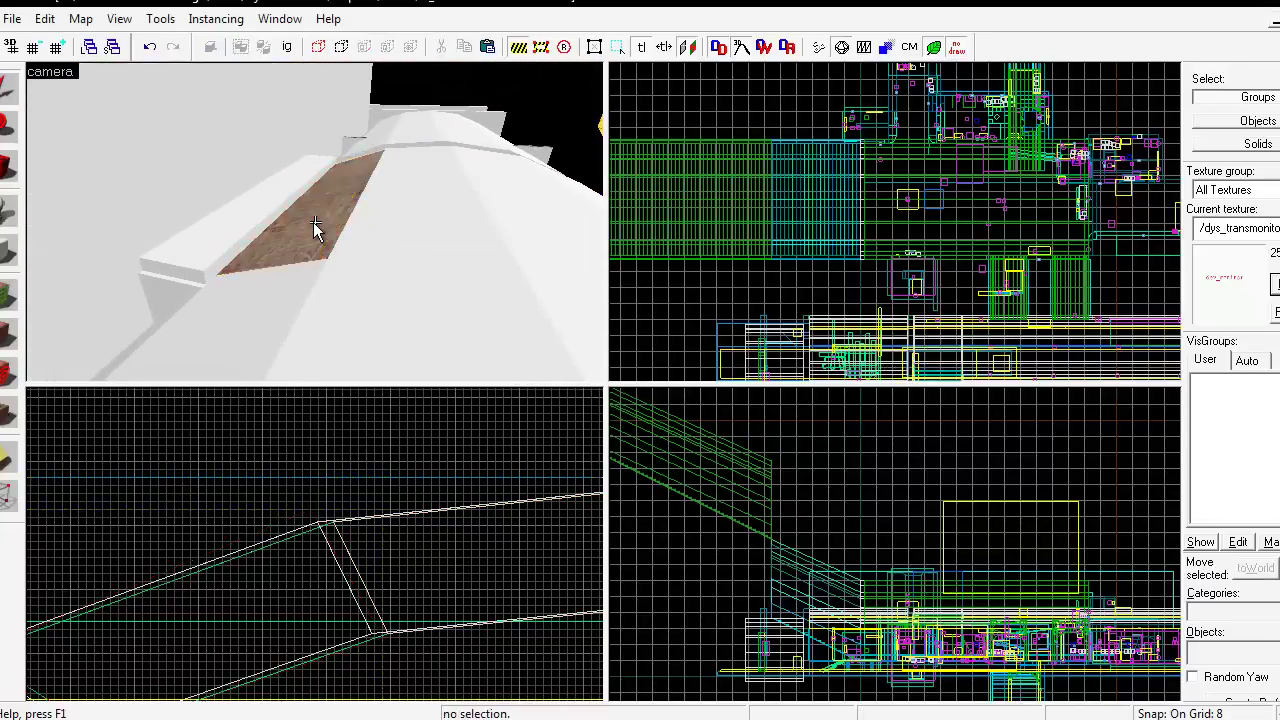
{"action": "key", "text": "w"}
{"action": "left_click", "coordinate": [315, 222]}
{"action": "key", "text": "Delete"}
Step: Select the two repaired ceiling brushes and inspect their seam from inside the tunnel, clearing the selection to see it plainly
{"action": "left_click", "coordinate": [315, 222]}
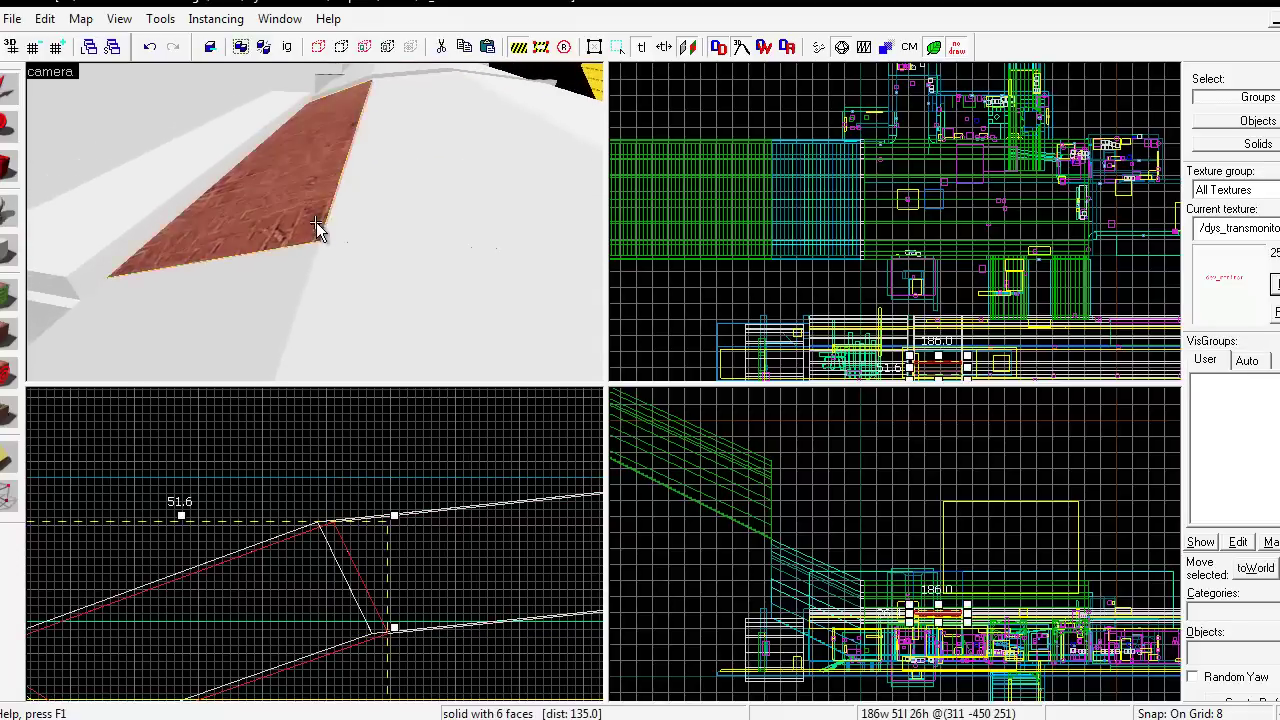
{"action": "left_click", "coordinate": [315, 222], "text": "ctrl"}
{"action": "key", "text": "w"}
{"action": "key", "text": "s"}
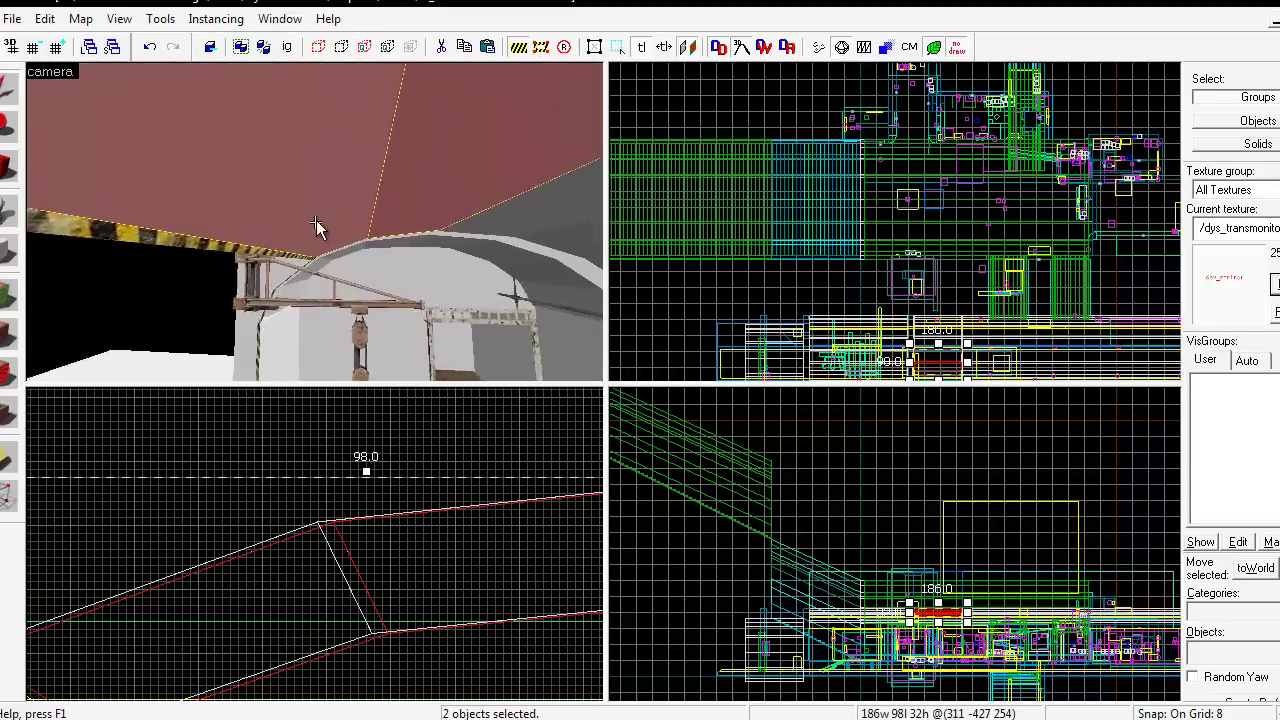
{"action": "left_click", "coordinate": [316, 224]}
{"action": "left_click", "coordinate": [316, 222], "text": "ctrl"}
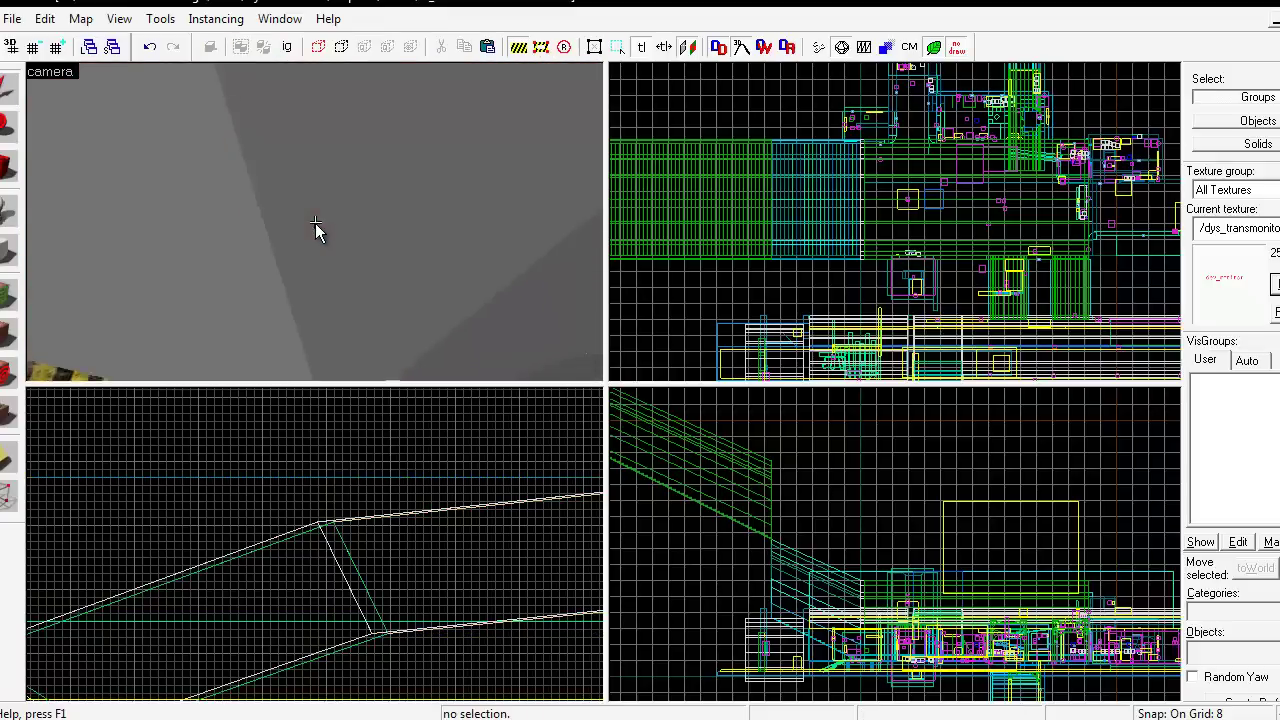
{"action": "left_click", "coordinate": [316, 222]}
{"action": "left_click", "coordinate": [316, 222], "text": "ctrl"}
{"action": "key", "text": "w"}
{"action": "key", "text": "s"}
{"action": "key", "text": "Escape"}
{"action": "key", "text": "w"}
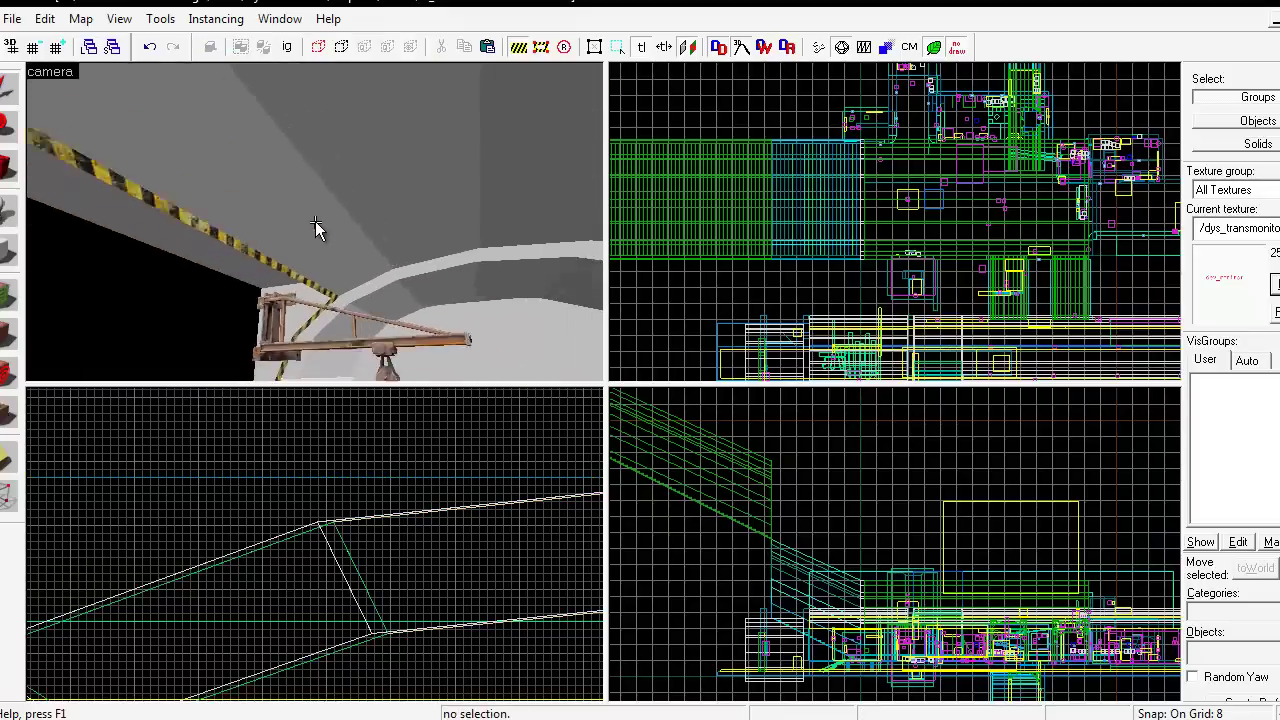
Step: Select the repaired sloped ceiling brush in the main map and inspect its seam from inside and outside the tunnel
{"action": "left_click", "coordinate": [316, 222]}
{"action": "left_click", "coordinate": [316, 222]}
{"action": "left_click", "coordinate": [316, 222]}
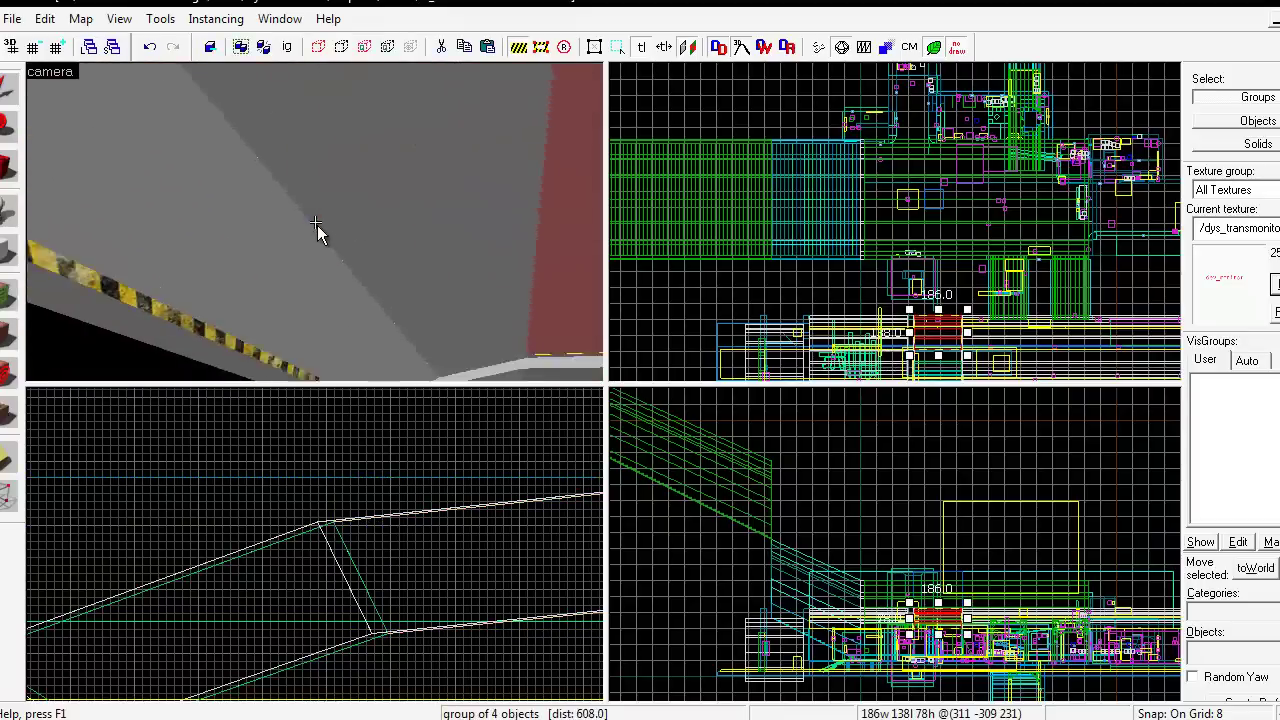
{"action": "left_click", "coordinate": [316, 223]}
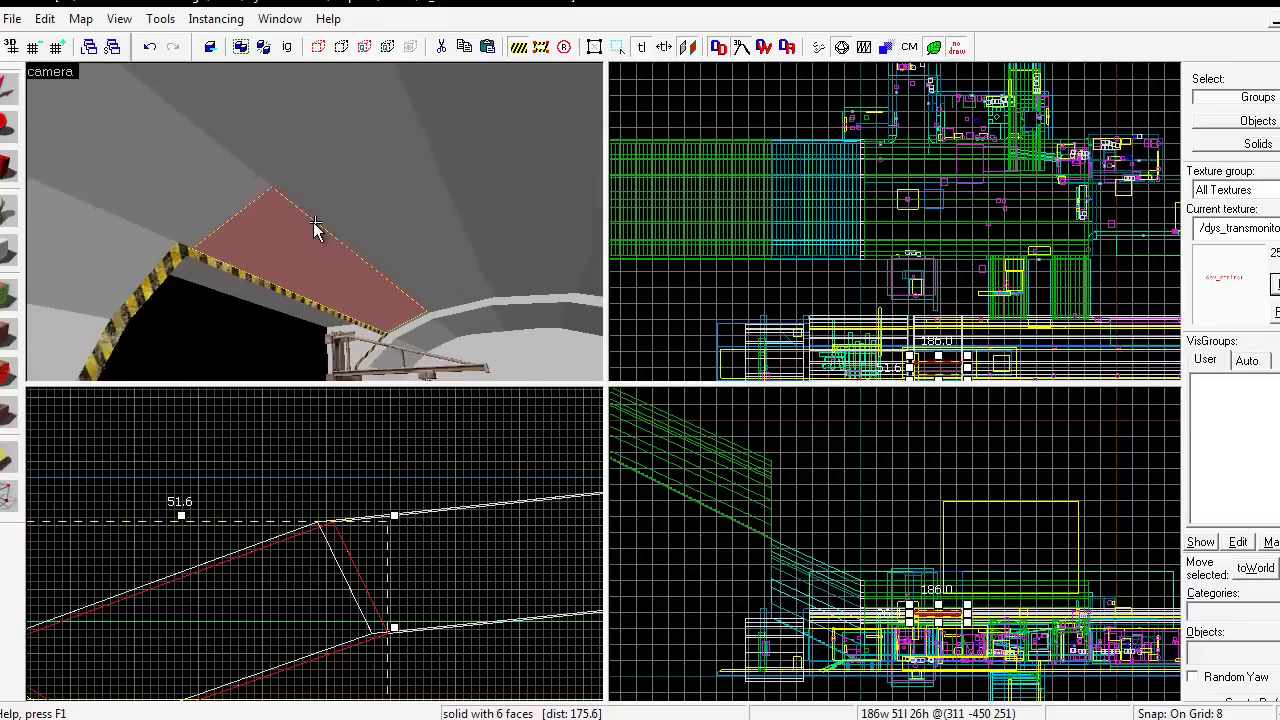
{"action": "key", "text": "w"}
{"action": "key", "text": "s"}
{"action": "key", "text": "w"}
{"action": "key", "text": "s"}
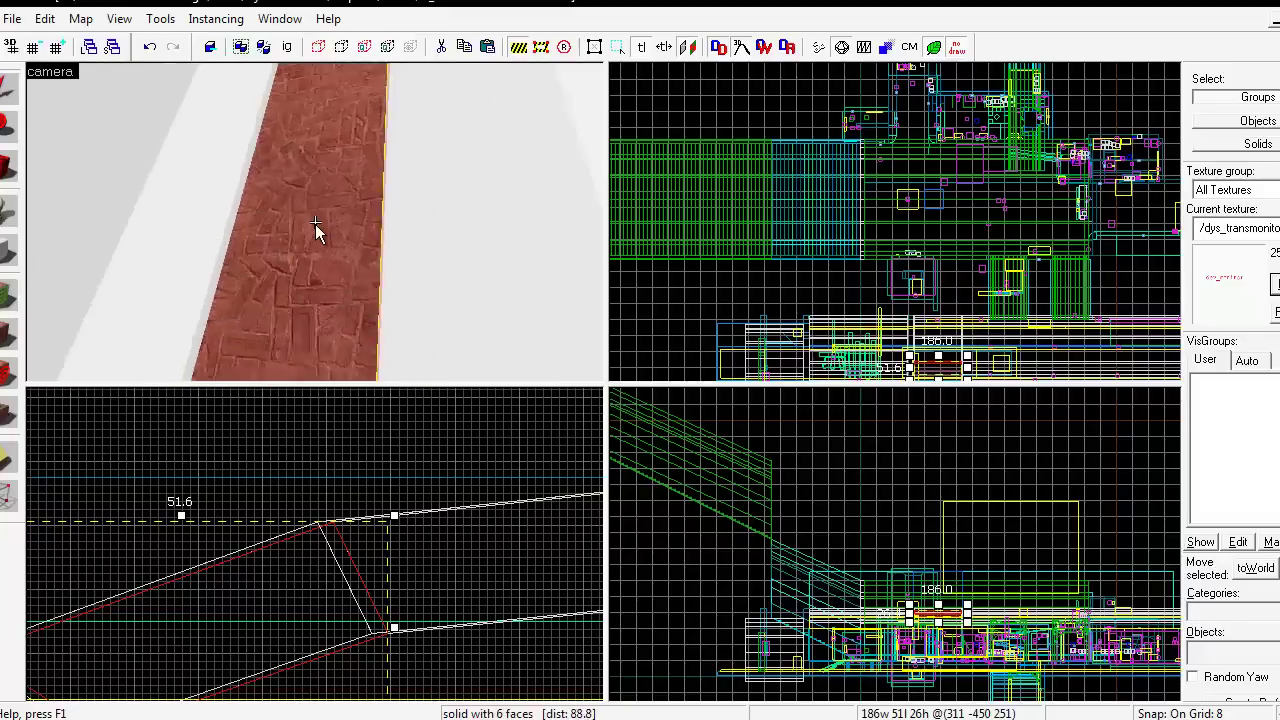
{"action": "key", "text": "w"}
{"action": "key", "text": "s"}
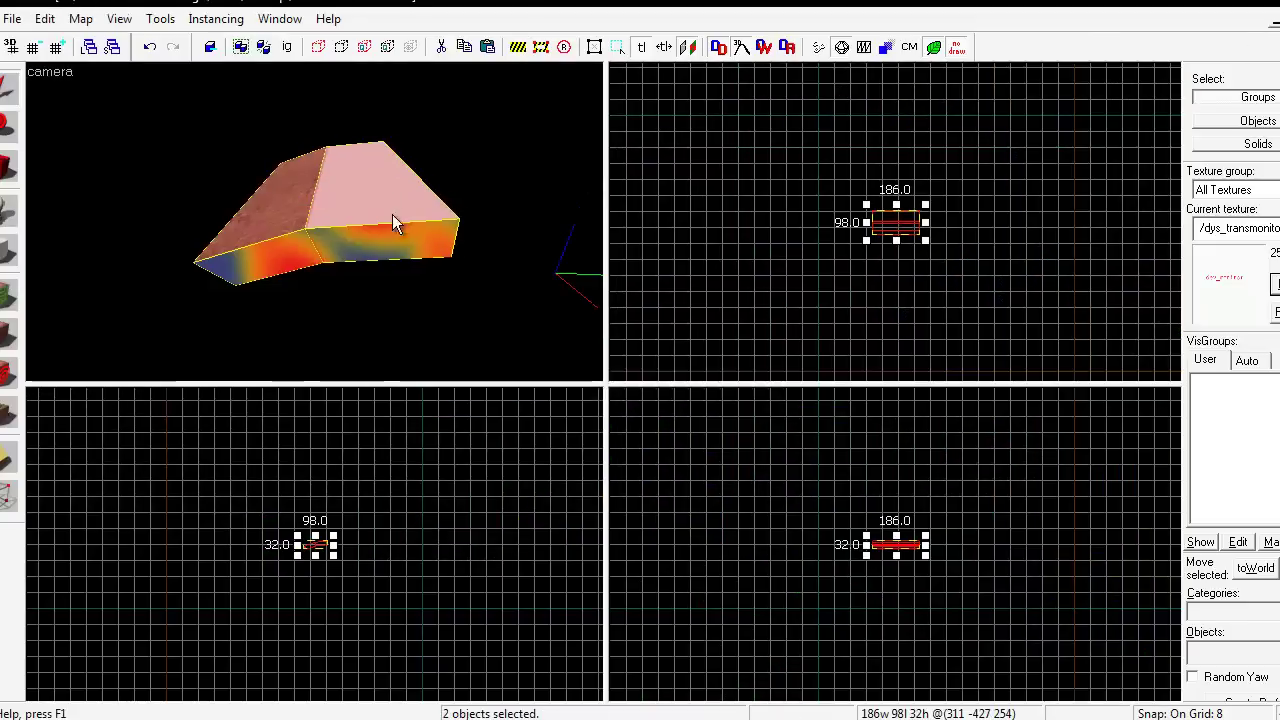
Step: Switch to the two-brush map, select the brick-topped brush alone, and check its seam vertex against solid 2's planes in vertices.vmf
{"action": "key", "text": "w"}
{"action": "key", "text": "alt+Tab"}
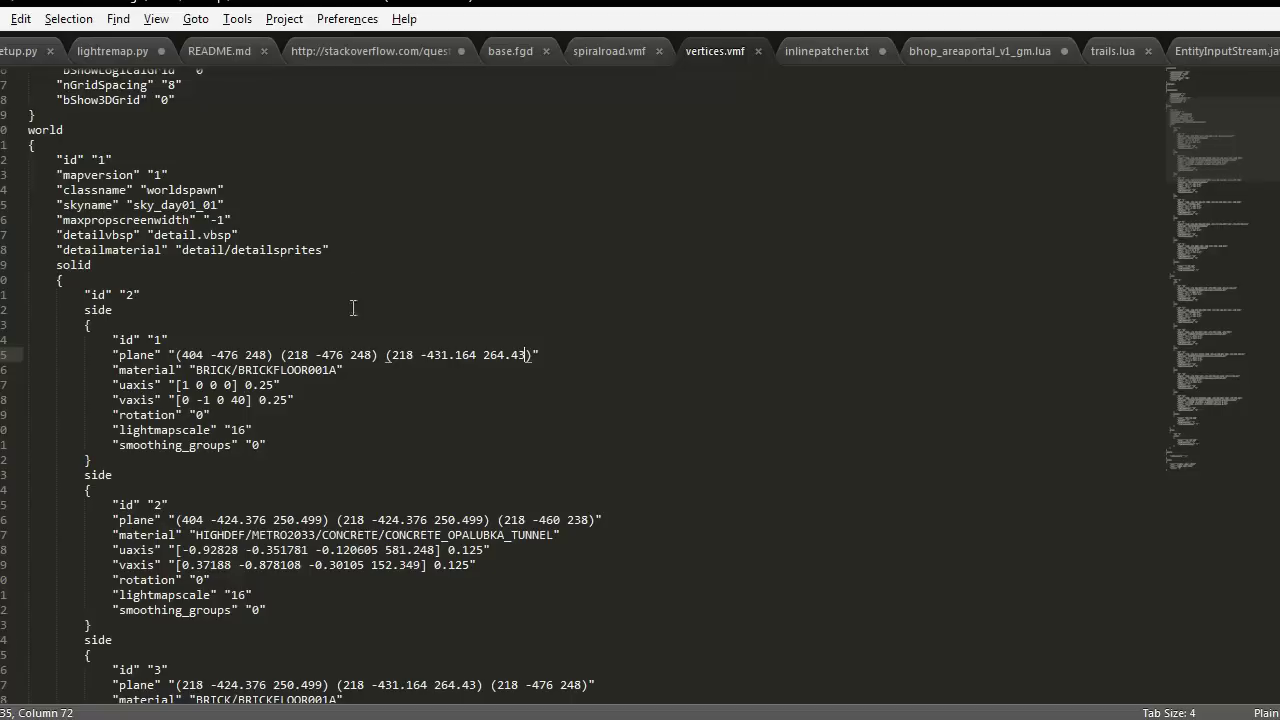
{"action": "scroll", "coordinate": [283, 434], "scroll_direction": "down", "scroll_amount": 8}
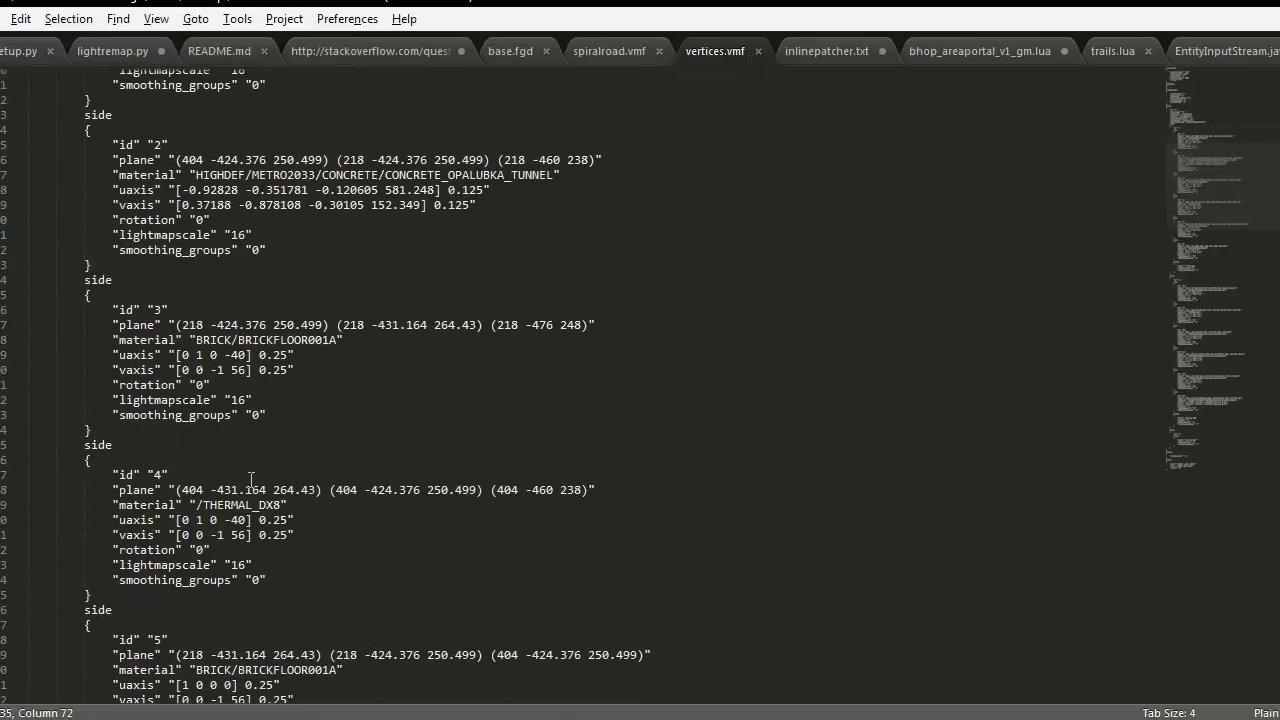
{"action": "key", "text": "alt+Tab"}
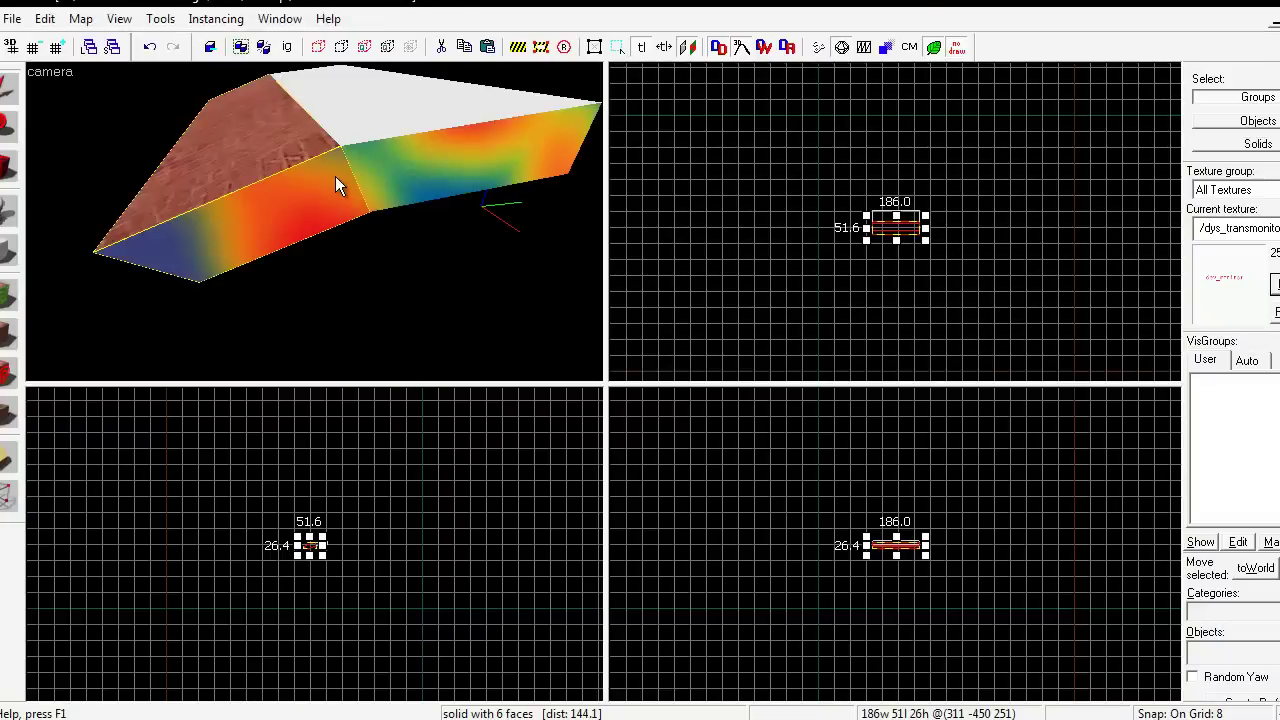
{"action": "key", "text": "alt+Tab"}
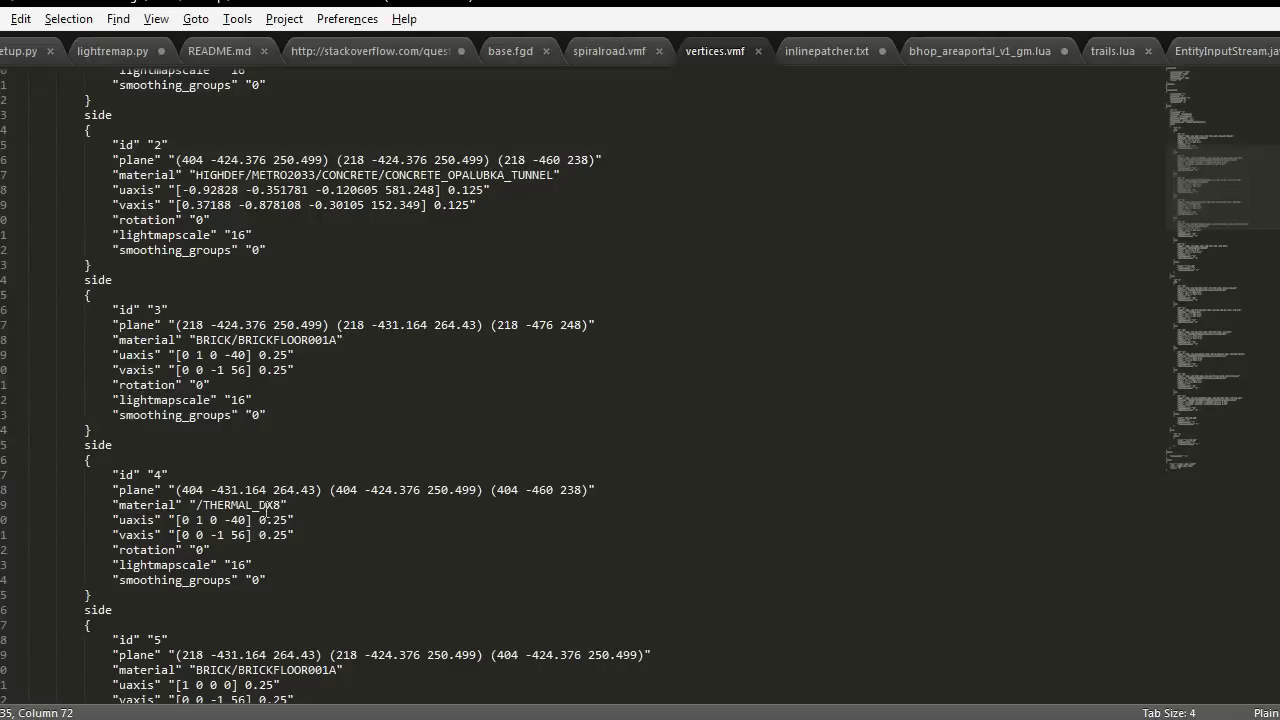
{"action": "key", "text": "alt+Tab"}
{"action": "scroll", "coordinate": [318, 545], "scroll_direction": "up", "scroll_amount": 4}
{"action": "scroll", "coordinate": [316, 585], "scroll_direction": "up", "scroll_amount": 10}
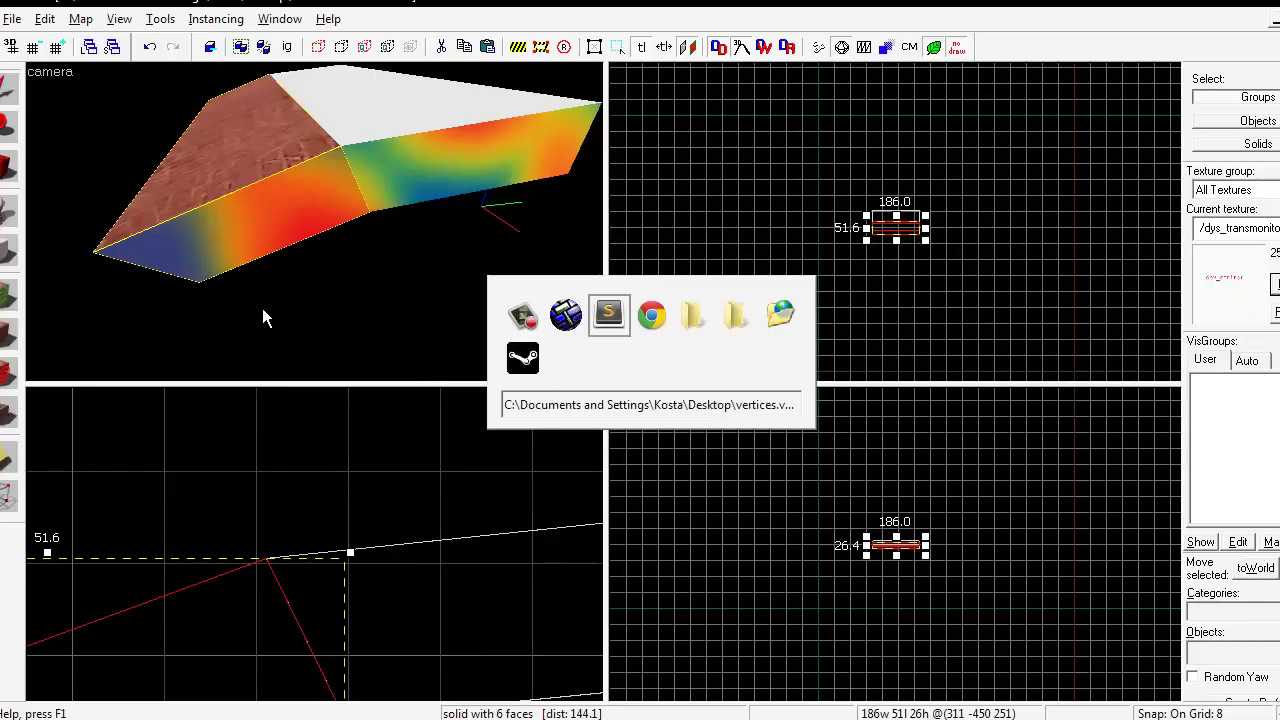
Step: Compare side 4's three plane points in vertices.vmf with the corners of the brick-topped brush's thermal-textured end face
{"action": "key", "text": "alt+Tab"}
{"action": "scroll", "coordinate": [272, 393], "scroll_direction": "down", "scroll_amount": 1}
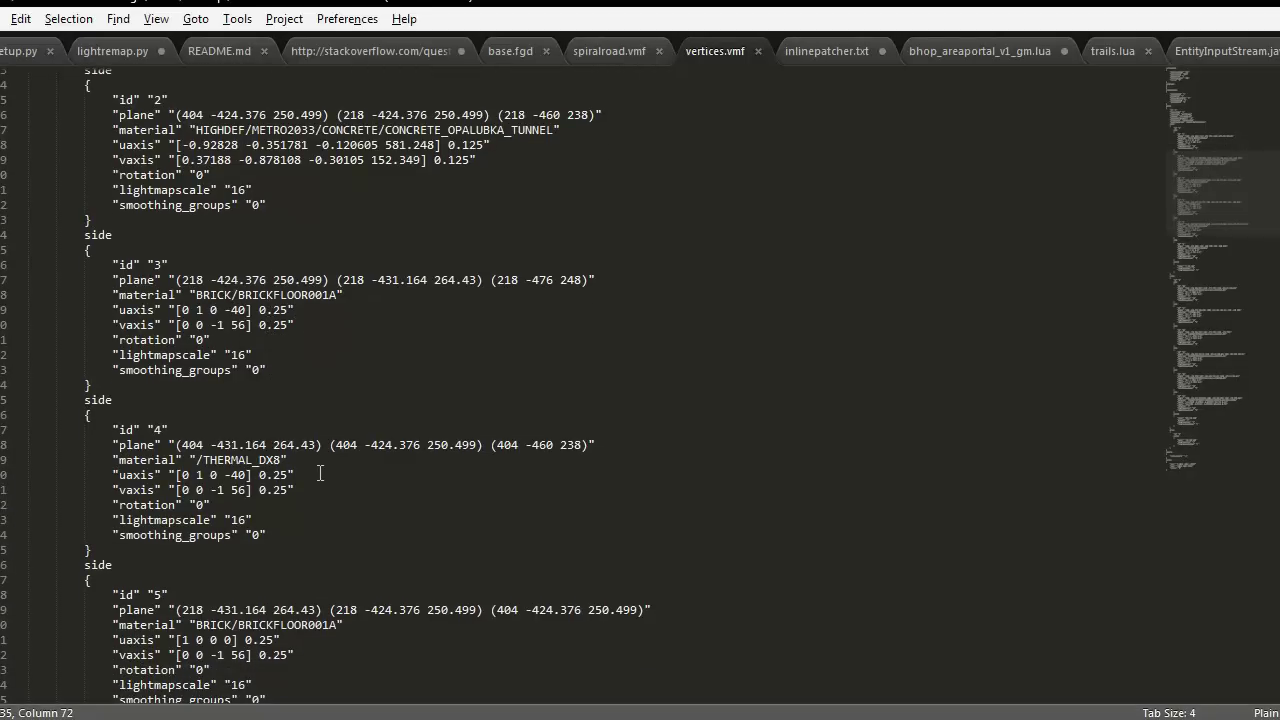
{"action": "key", "text": "alt+Tab"}
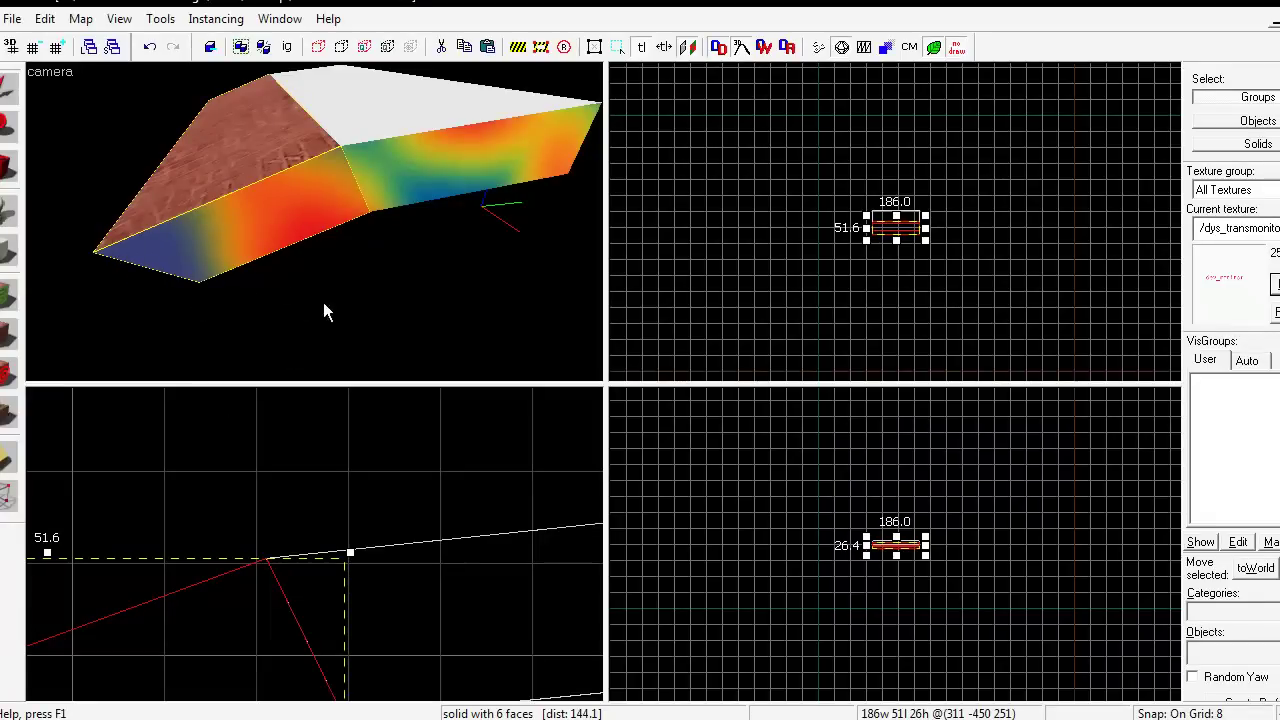
{"action": "key", "text": "alt+Tab"}
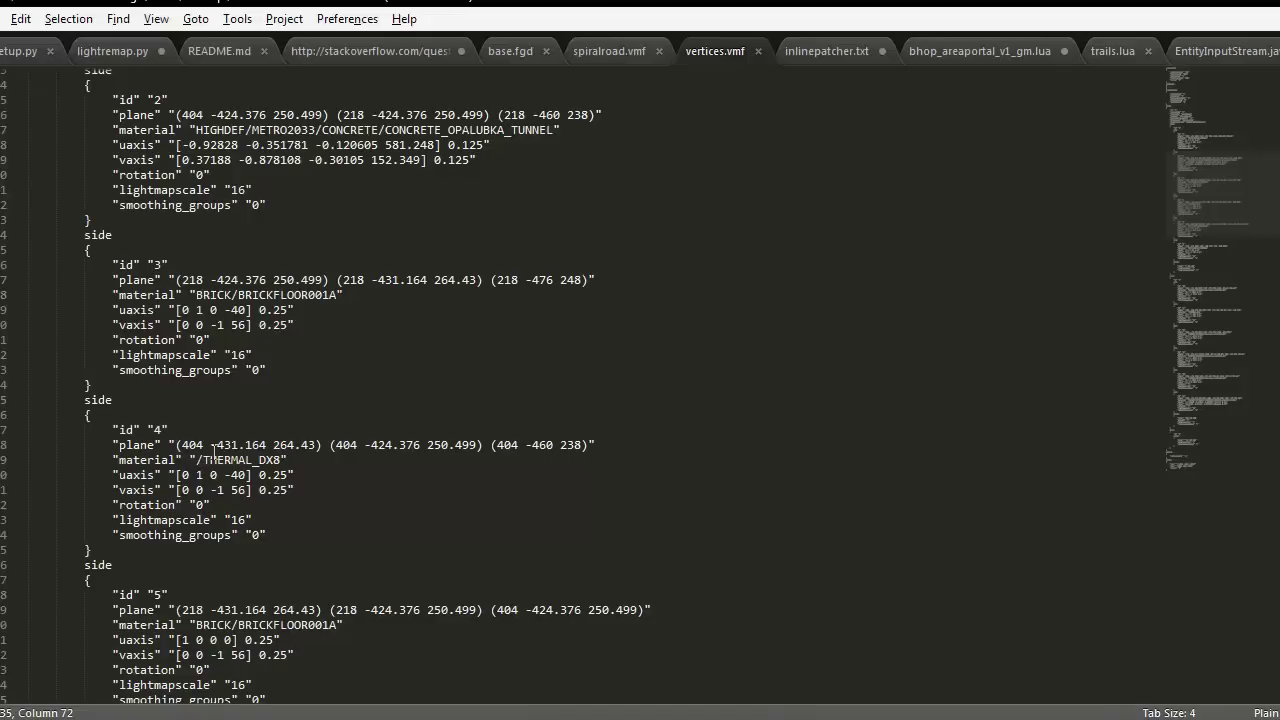
{"action": "key", "text": "alt+Tab"}
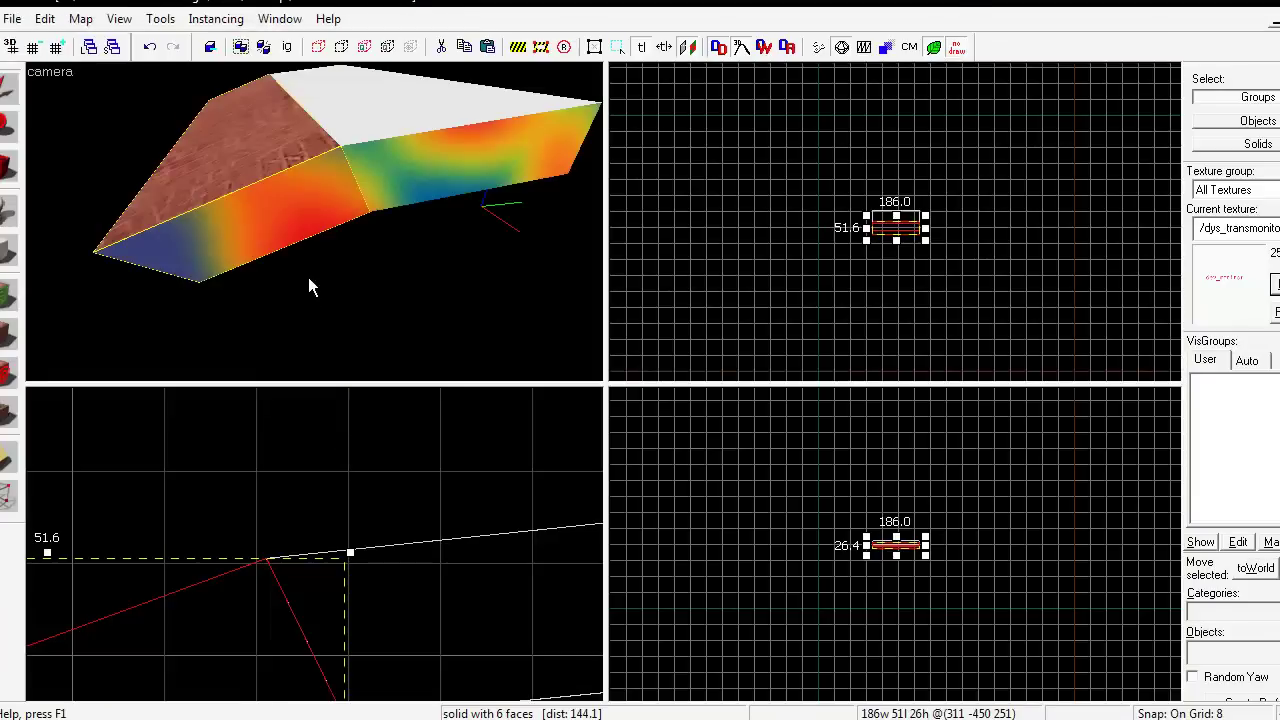
Step: Undo the recent actions in the two-brush map and redo them to restore the brick-topped brush's selection
{"action": "left_click", "coordinate": [308, 277]}
{"action": "left_click", "coordinate": [283, 232]}
{"action": "key", "text": "z"}
{"action": "key", "text": "s"}
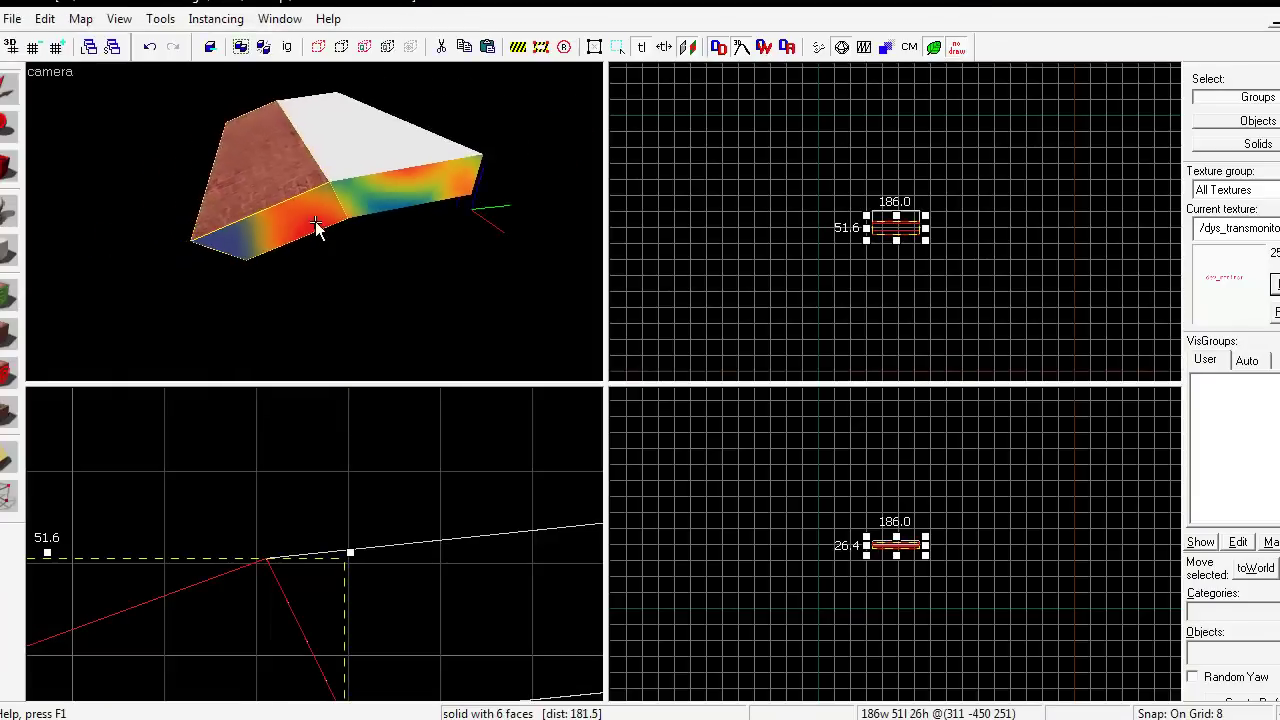
{"action": "key", "text": "w"}
{"action": "key", "text": "s"}
{"action": "key", "text": "z"}
{"action": "key", "text": "ctrl+z"}
{"action": "key", "text": "ctrl+z"}
{"action": "key", "text": "ctrl+z"}
{"action": "key", "text": "ctrl+z"}
{"action": "key", "text": "ctrl+z"}
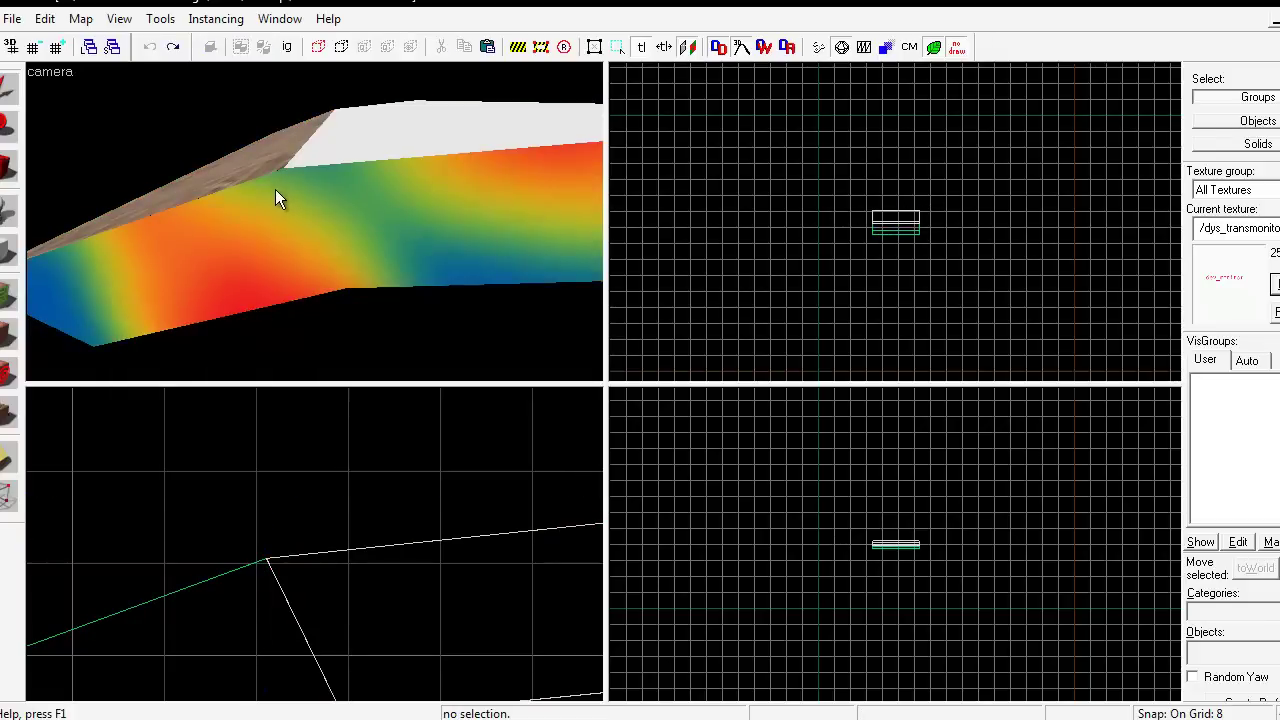
{"action": "key", "text": "ctrl+y"}
{"action": "key", "text": "ctrl+y"}
{"action": "key", "text": "ctrl+y"}
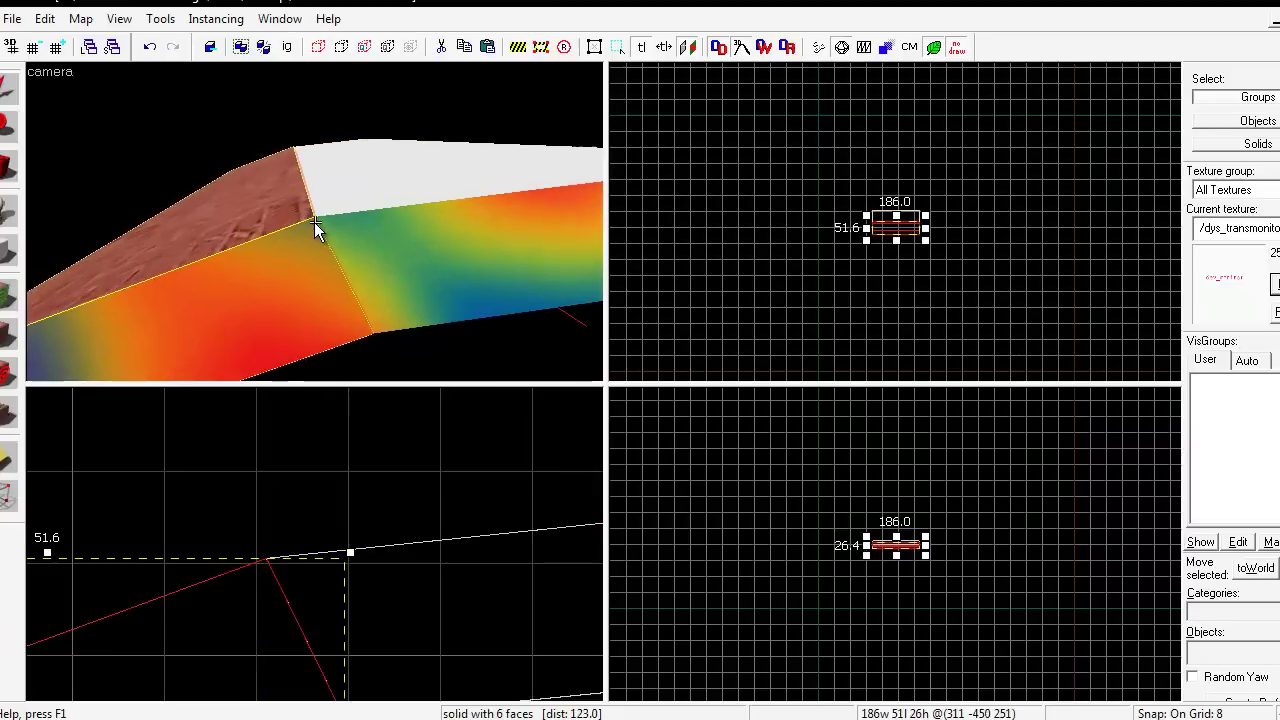
Step: Examine the thermal end face's corners up close and check them against solid 2's side planes in vertices.vmf
{"action": "key", "text": "z"}
{"action": "key", "text": "w"}
{"action": "key", "text": "s"}
{"action": "key", "text": "z"}
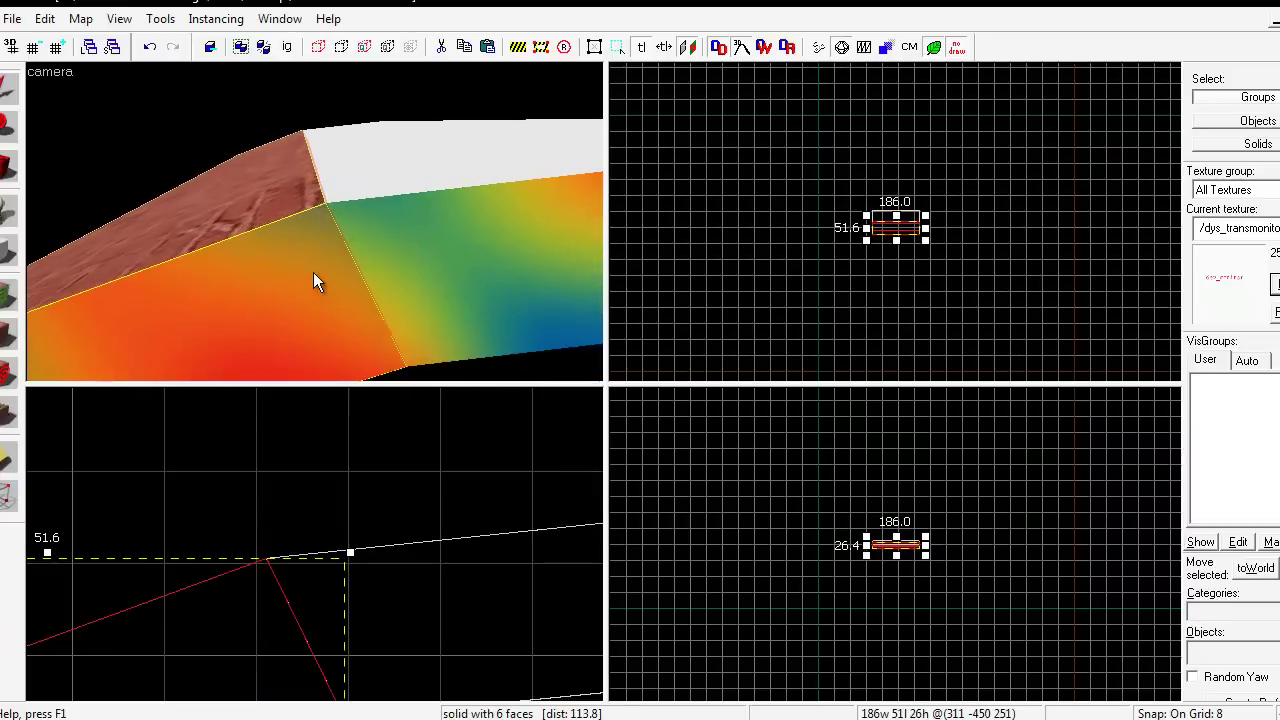
{"action": "key", "text": "z"}
{"action": "key", "text": "s"}
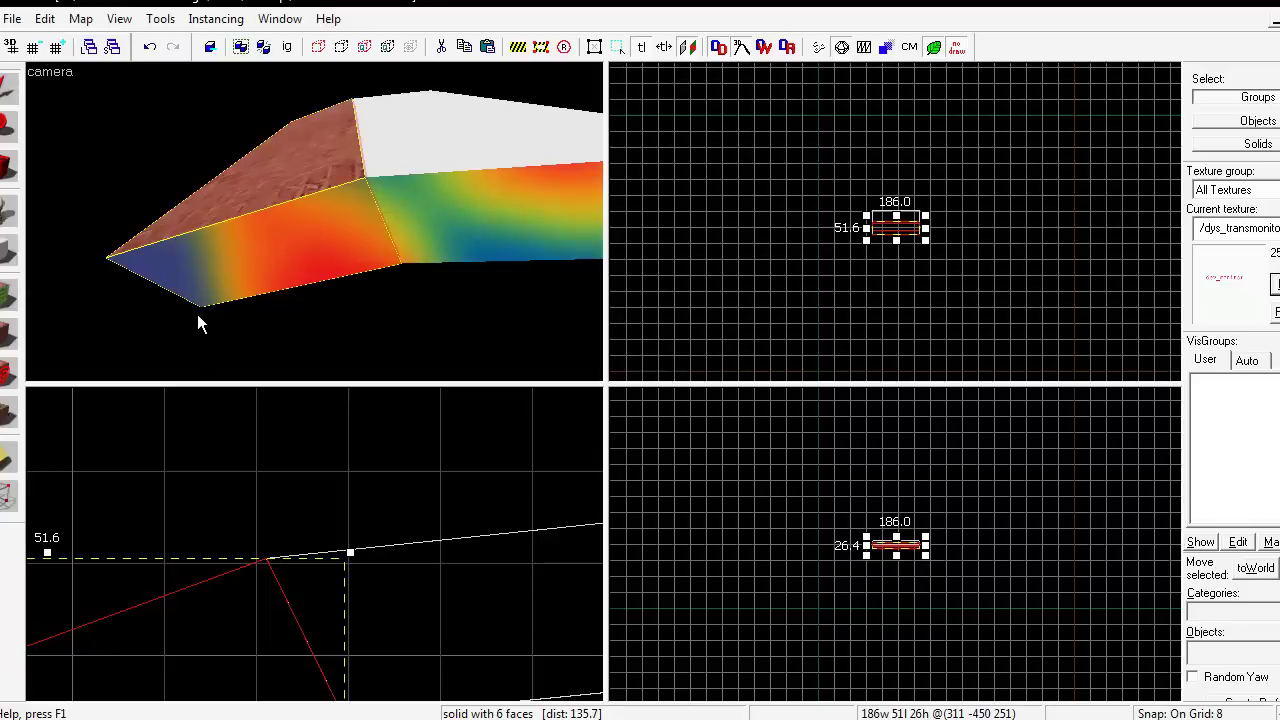
{"action": "key", "text": "alt+Tab"}
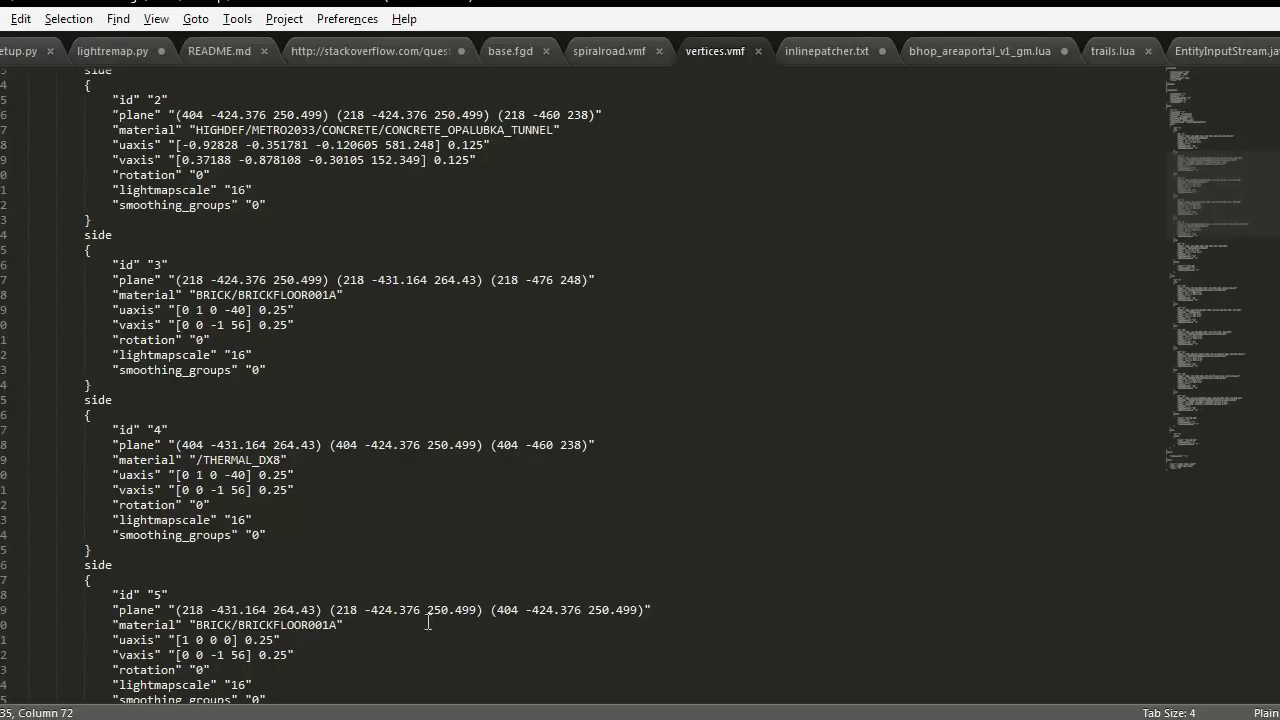
{"action": "key", "text": "alt+Tab"}
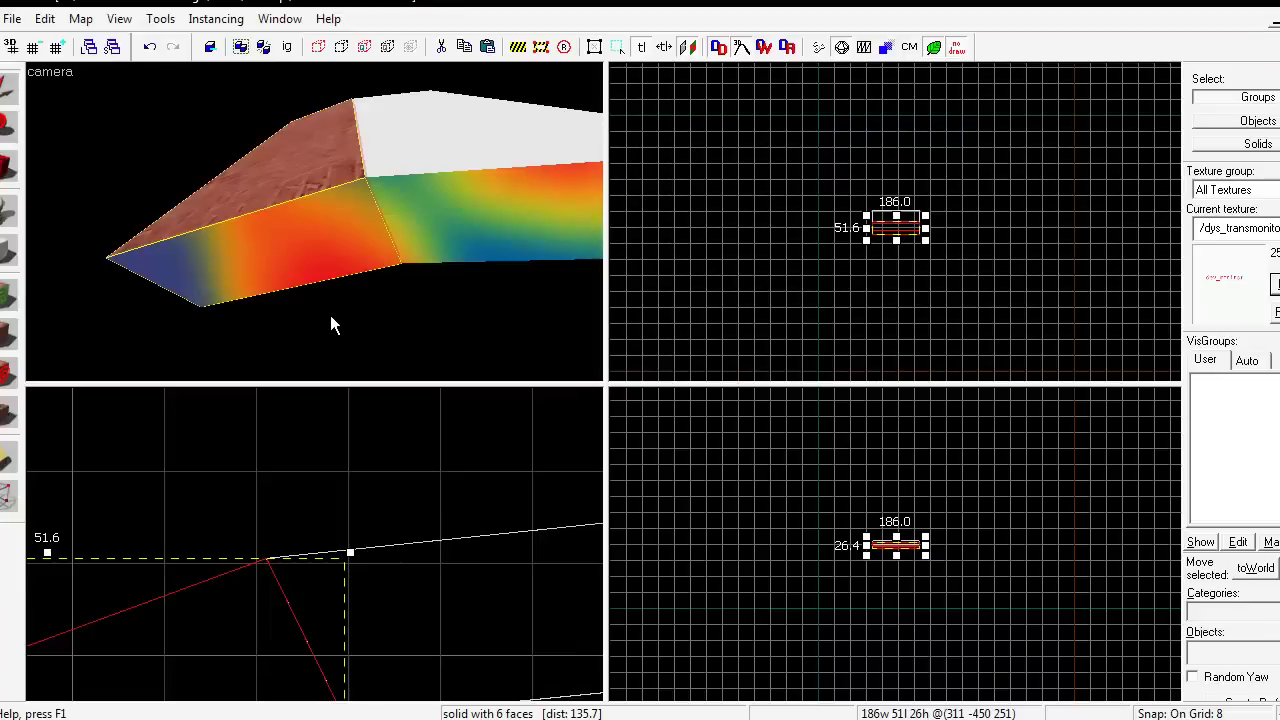
Step: Sample the thermal_dx8 texture from the brick-topped brush's end face and apply it to that brush's opposite end face
{"action": "key", "text": "shift+a"}
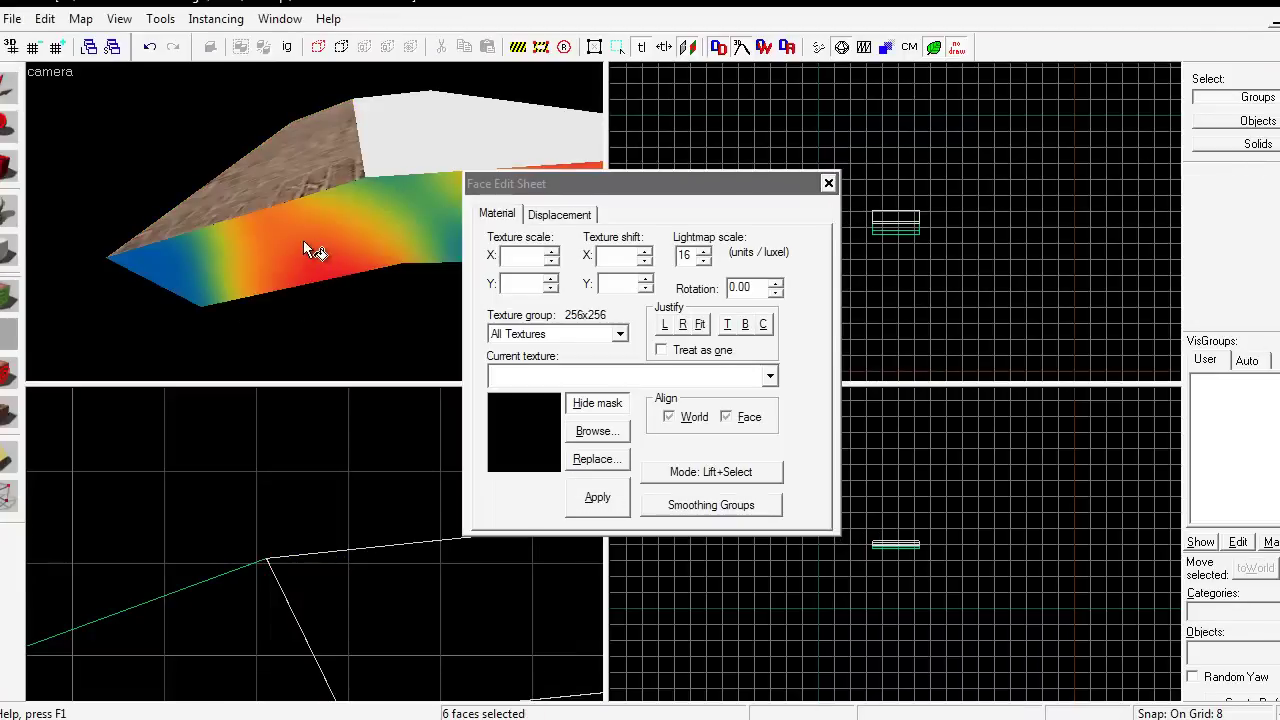
{"action": "left_click", "coordinate": [312, 247]}
{"action": "key", "text": "z"}
{"action": "key", "text": "a"}
{"action": "key", "text": "s"}
{"action": "key", "text": "Left"}
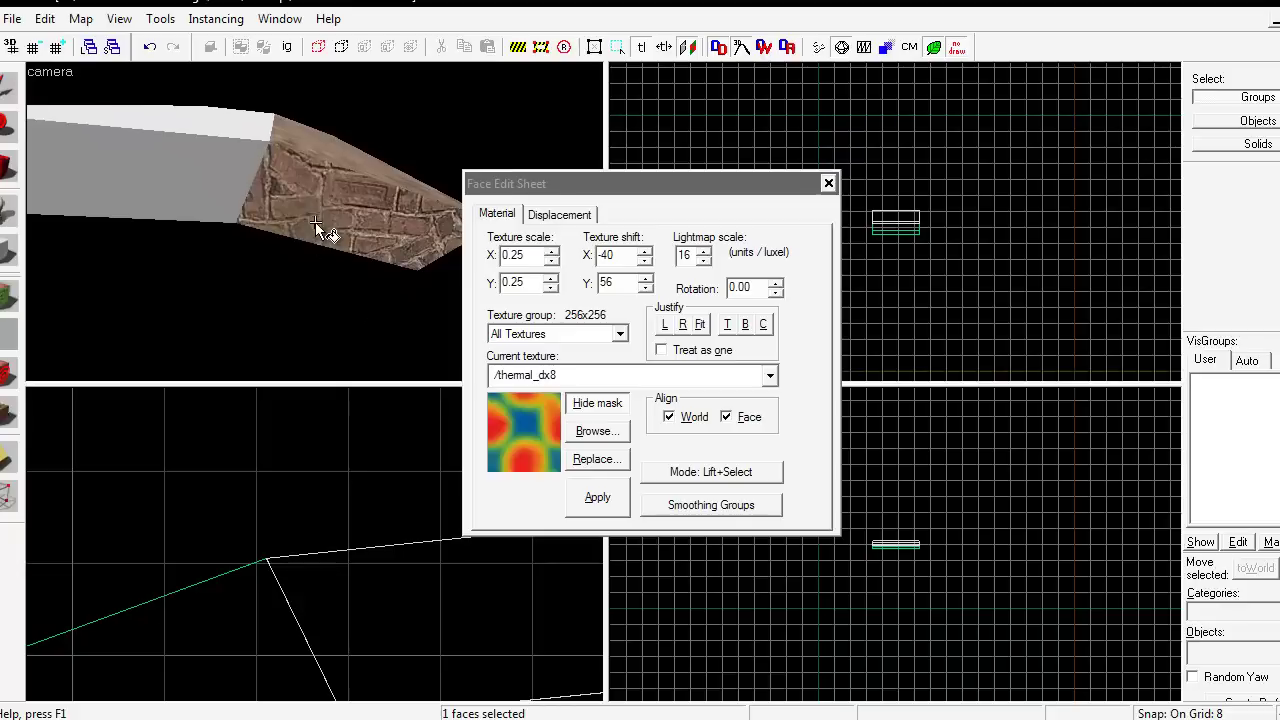
{"action": "key", "text": "Left"}
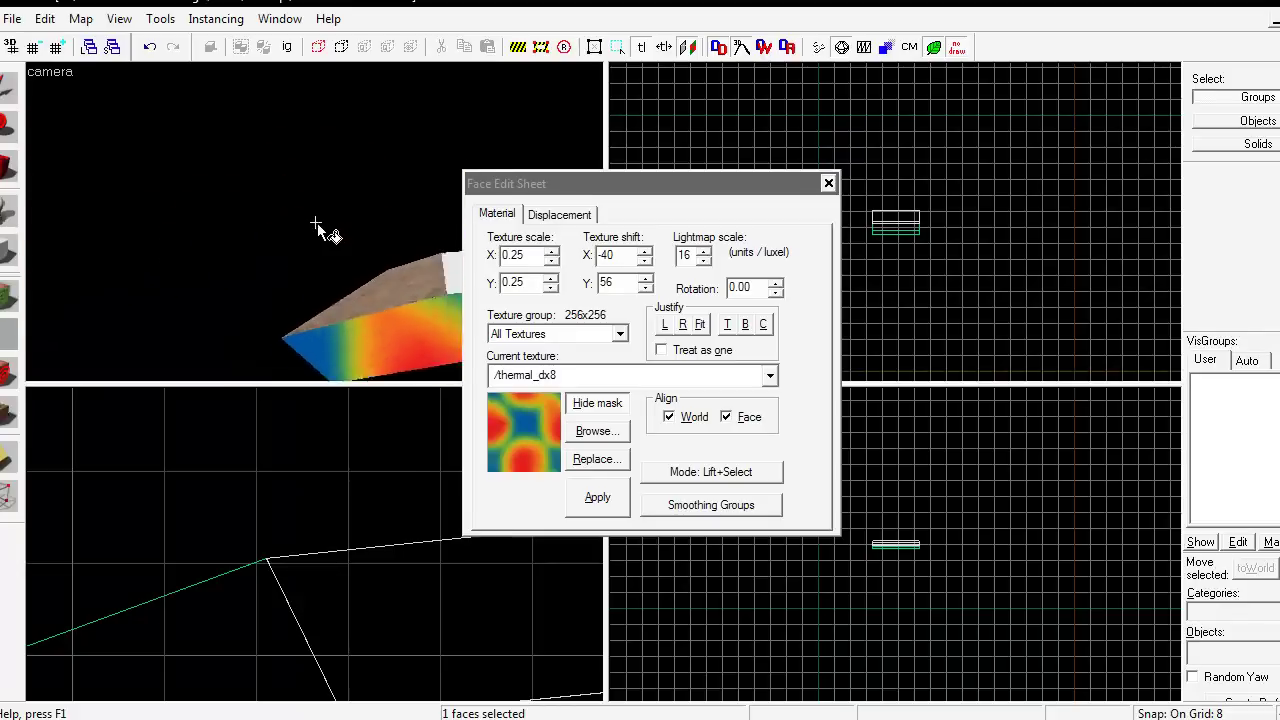
{"action": "key", "text": "Down"}
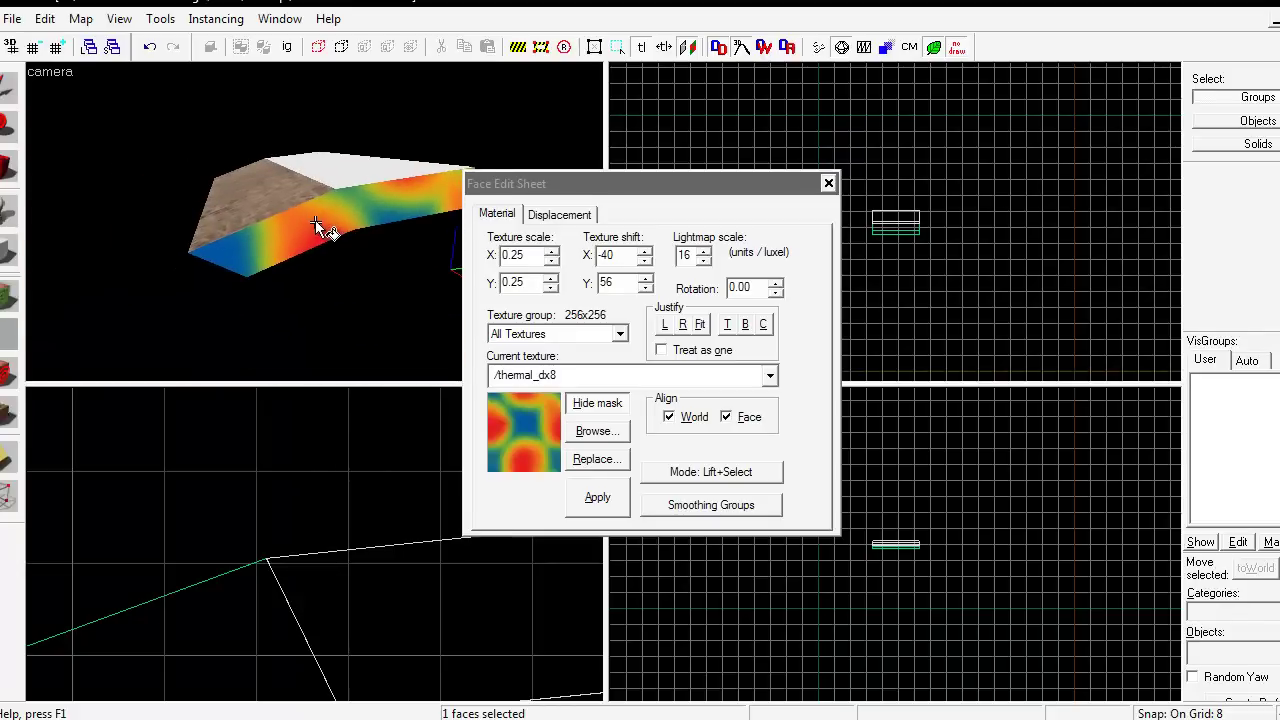
Step: Sample brick/brickfloor001a from the sloped top face and apply it to the brush's original thermal end face
{"action": "key", "text": "w"}
{"action": "left_click", "coordinate": [316, 224]}
{"action": "key", "text": "Down"}
{"action": "right_click", "coordinate": [316, 224]}
{"action": "key", "text": "a"}
{"action": "key", "text": "Right"}
{"action": "key", "text": "w"}
{"action": "key", "text": "d"}
{"action": "key", "text": "a"}
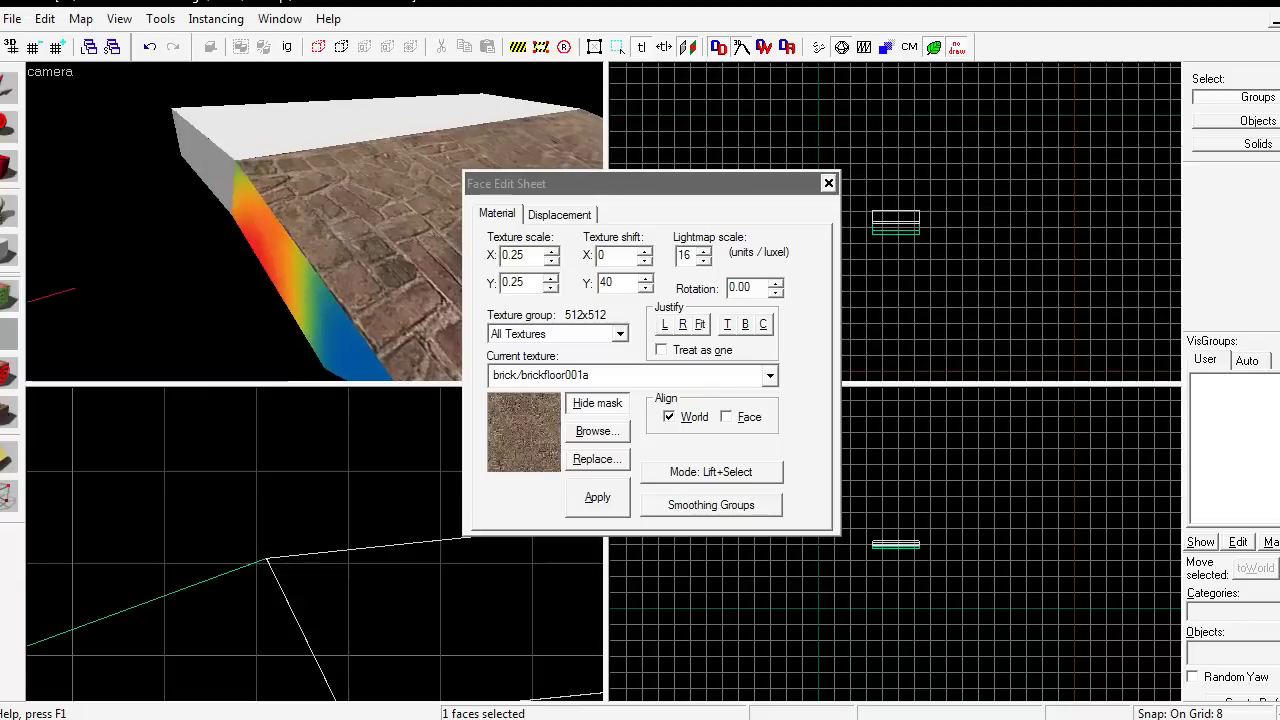
Step: Select the brick-topped brush and check its two upper seam vertices with the Vertex Tool, one at each end
{"action": "key", "text": "shift+s"}
{"action": "key", "text": "a"}
{"action": "left_click", "coordinate": [316, 224]}
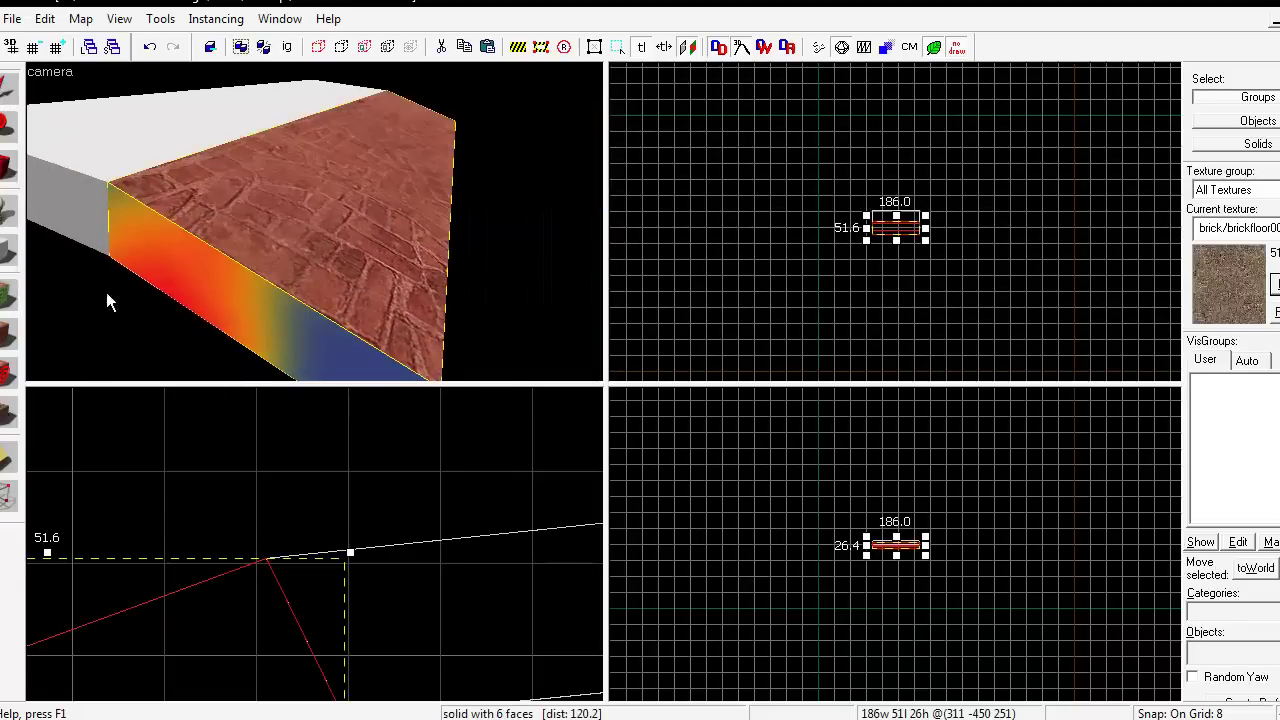
{"action": "left_click", "coordinate": [8, 496]}
{"action": "left_click", "coordinate": [108, 182]}
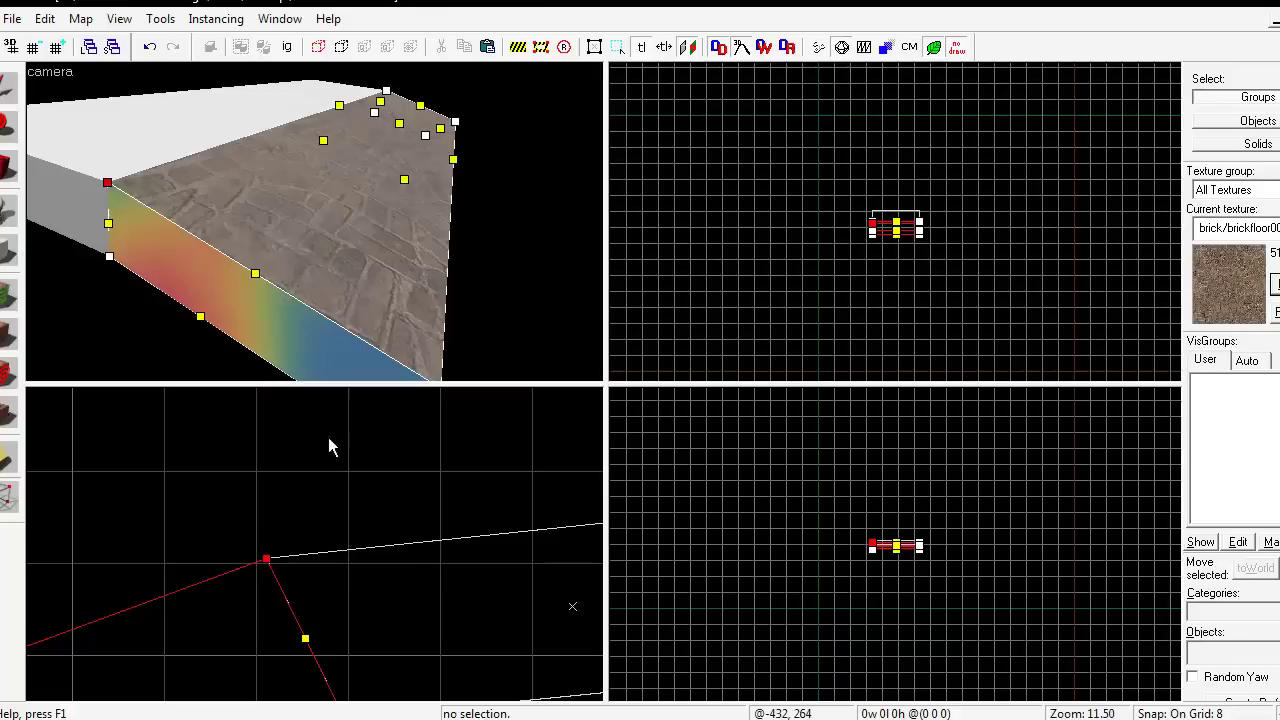
{"action": "left_click", "coordinate": [386, 90]}
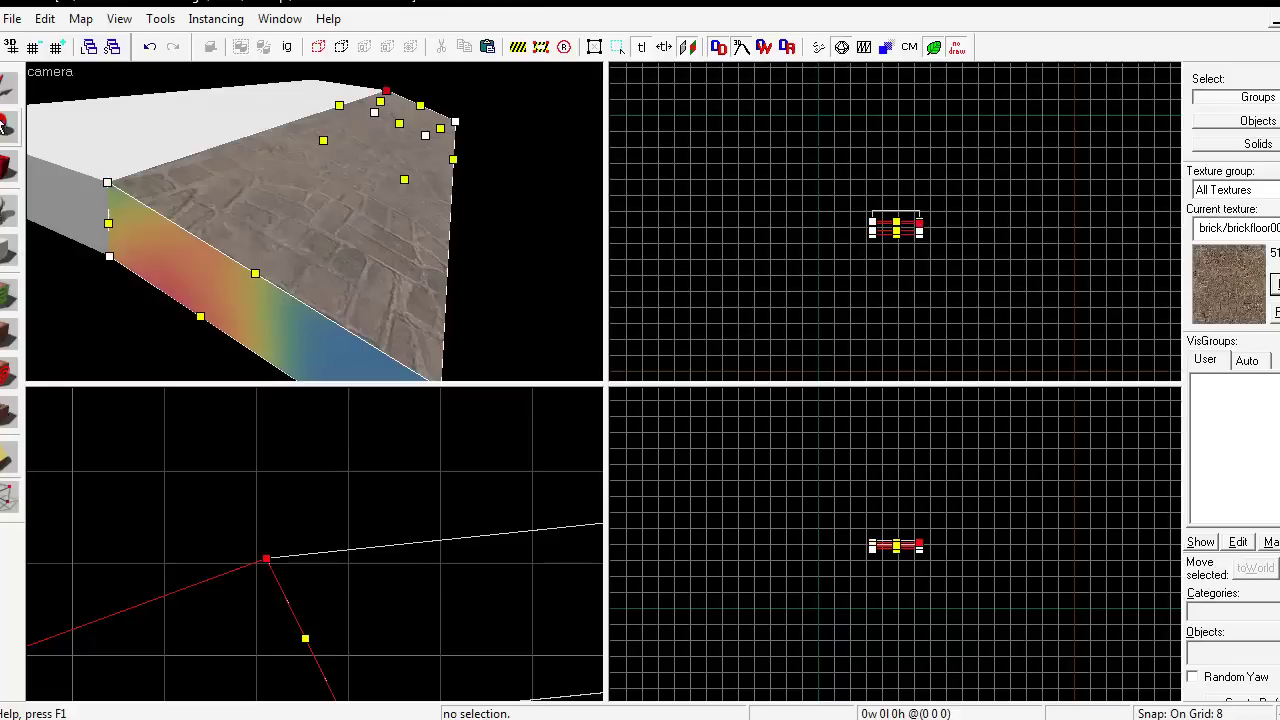
{"action": "left_click", "coordinate": [8, 87]}
Step: Look over the retextured brush from both ends, save the two-brush map, and switch back to vertices.vmf in the text editor
{"action": "key", "text": "z"}
{"action": "key", "text": "s"}
{"action": "key", "text": "d"}
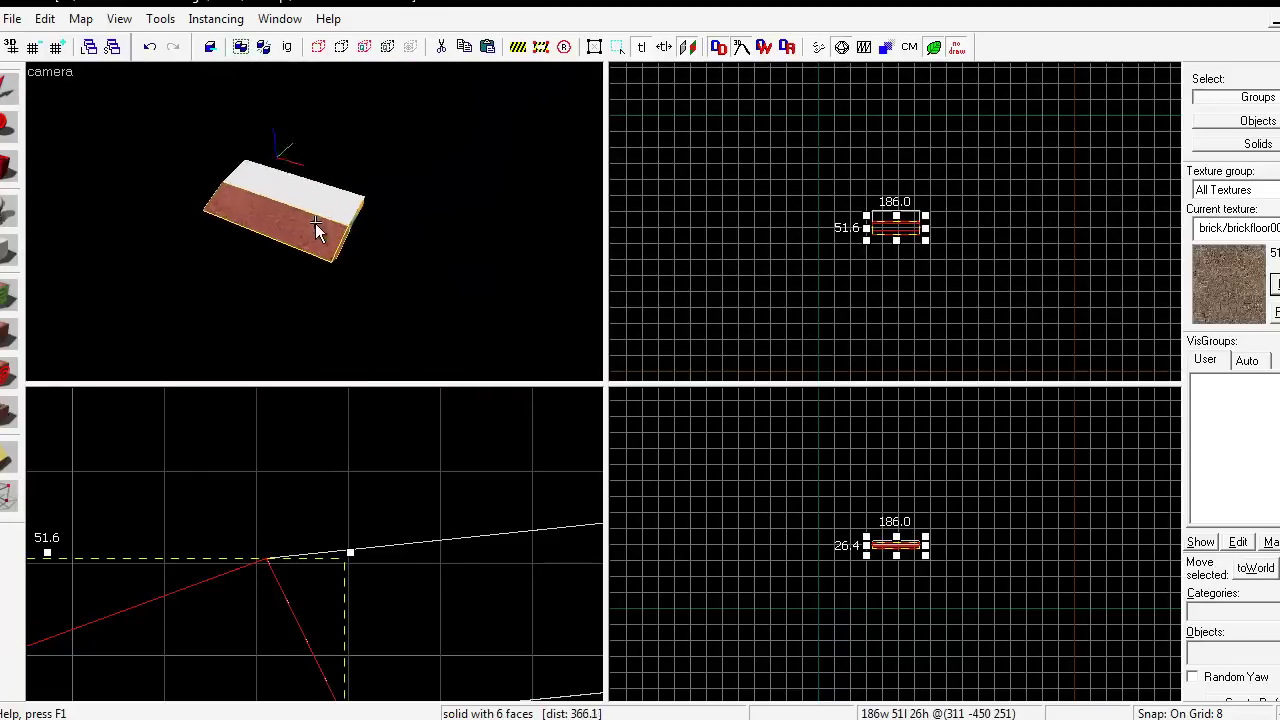
{"action": "scroll", "coordinate": [314, 229], "scroll_direction": "up", "scroll_amount": 10}
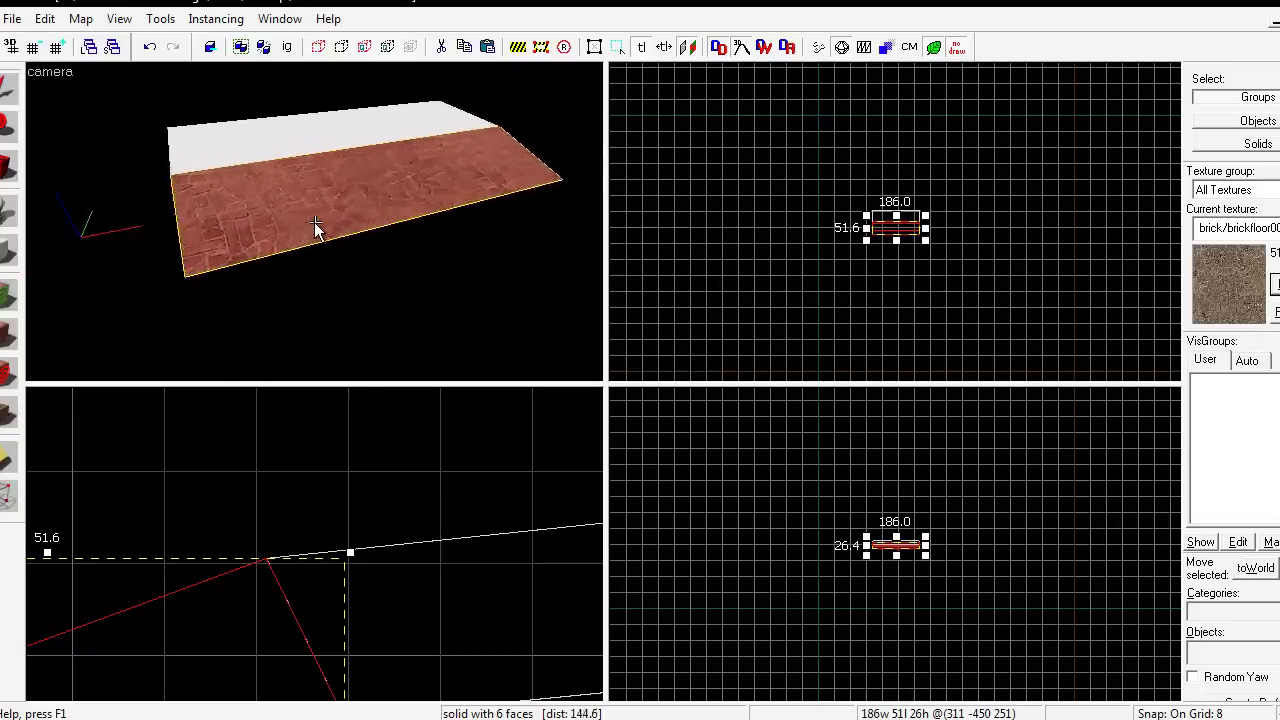
{"action": "key", "text": "d"}
{"action": "key", "text": "w"}
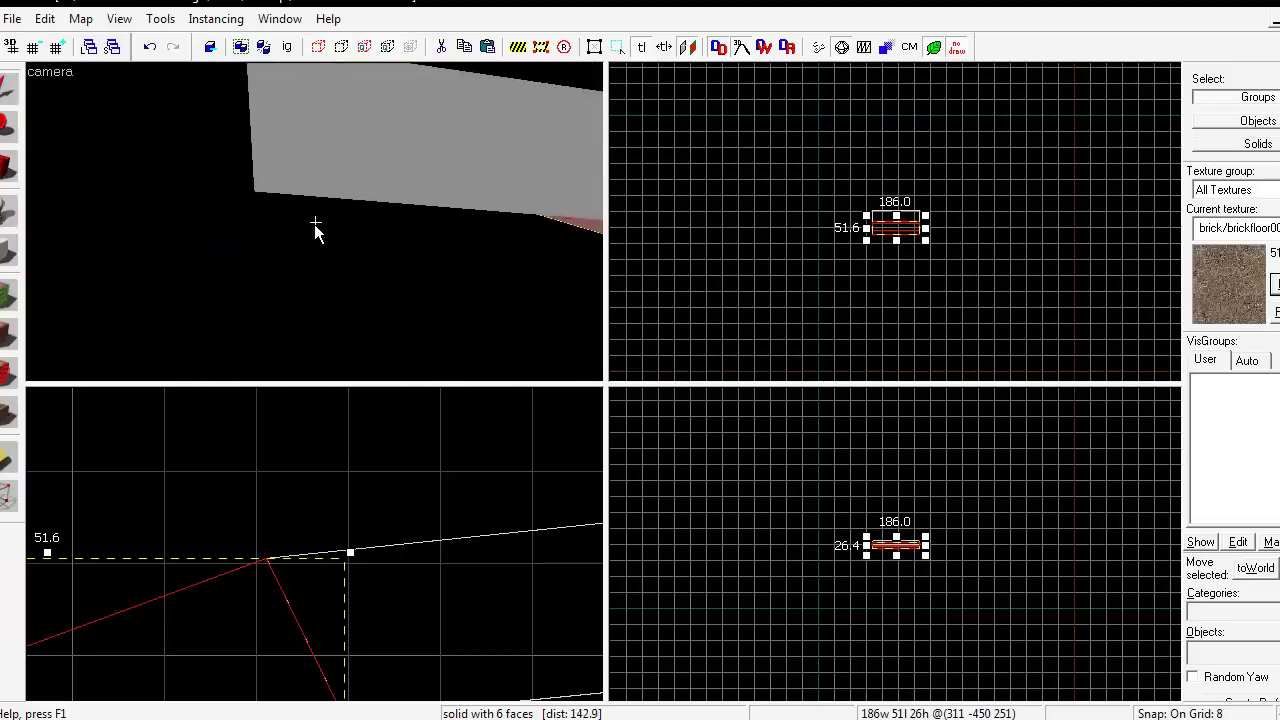
{"action": "key", "text": "s"}
{"action": "key", "text": "d"}
{"action": "key", "text": "w"}
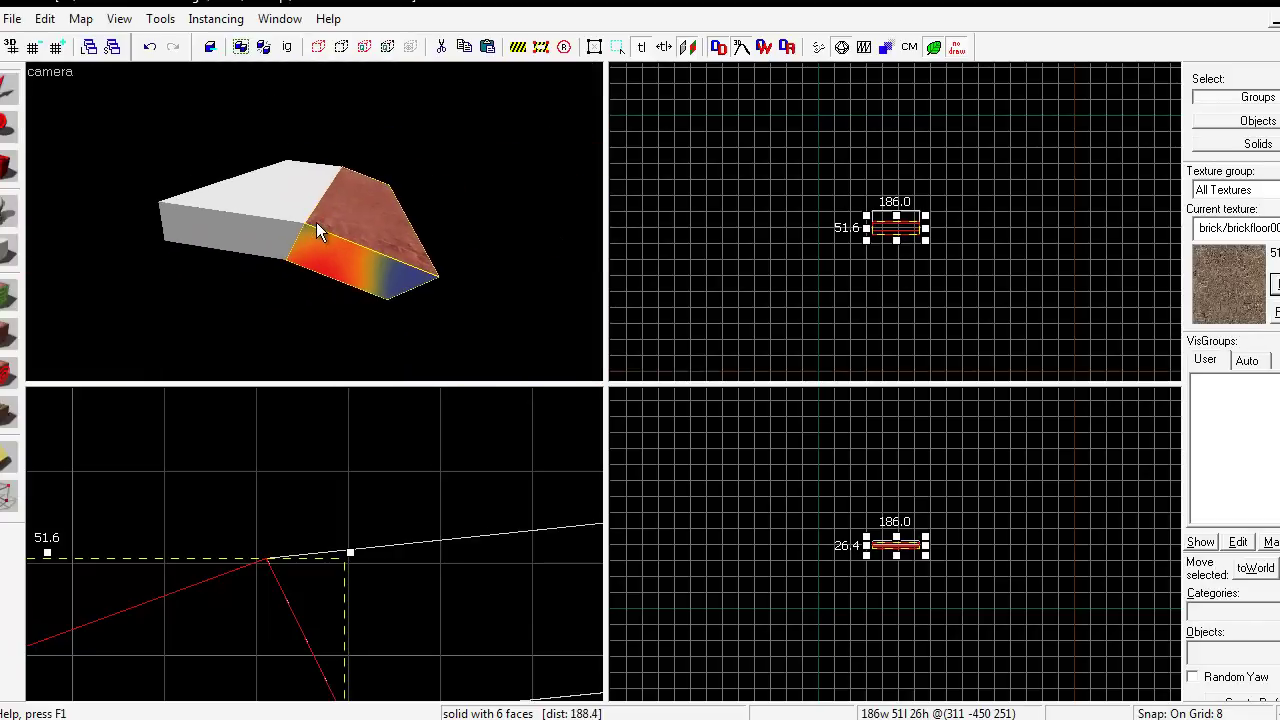
{"action": "key", "text": "alt+Tab"}
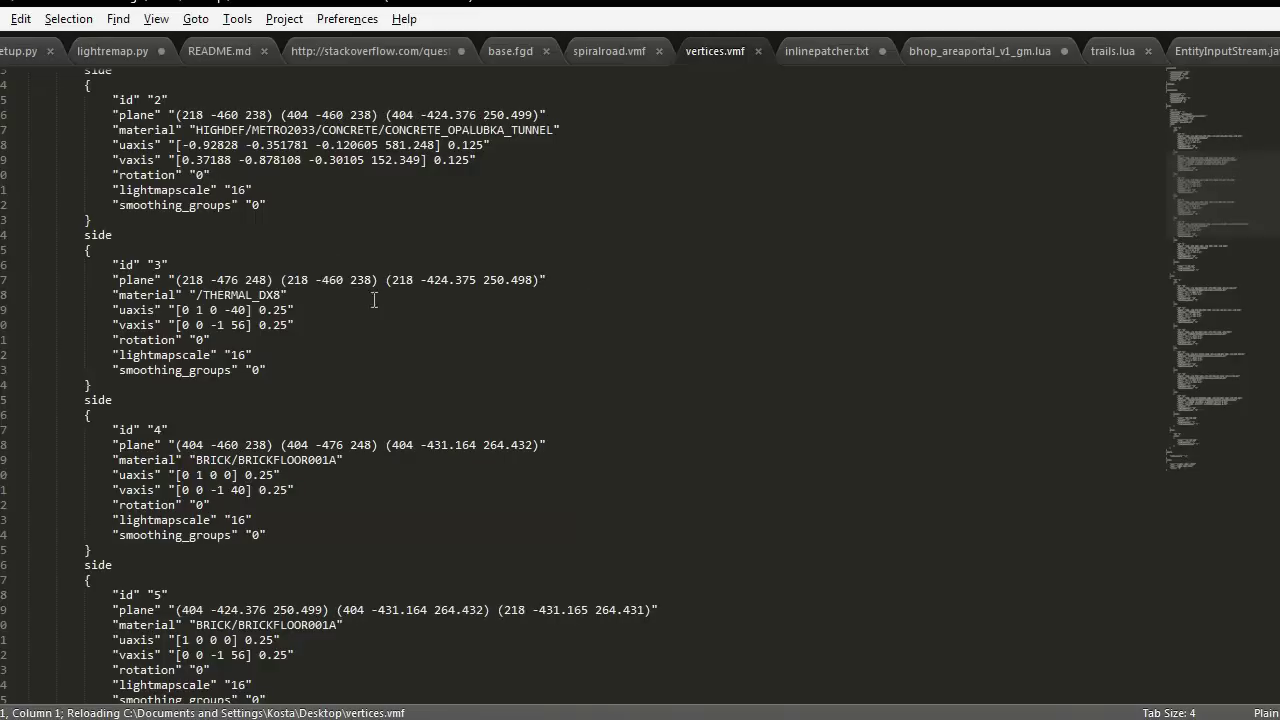
Step: Highlight the y and z coordinates of side 3's third plane point in vertices.vmf and switch back to the two-brush map
{"action": "scroll", "coordinate": [327, 325], "scroll_direction": "up", "scroll_amount": 2}
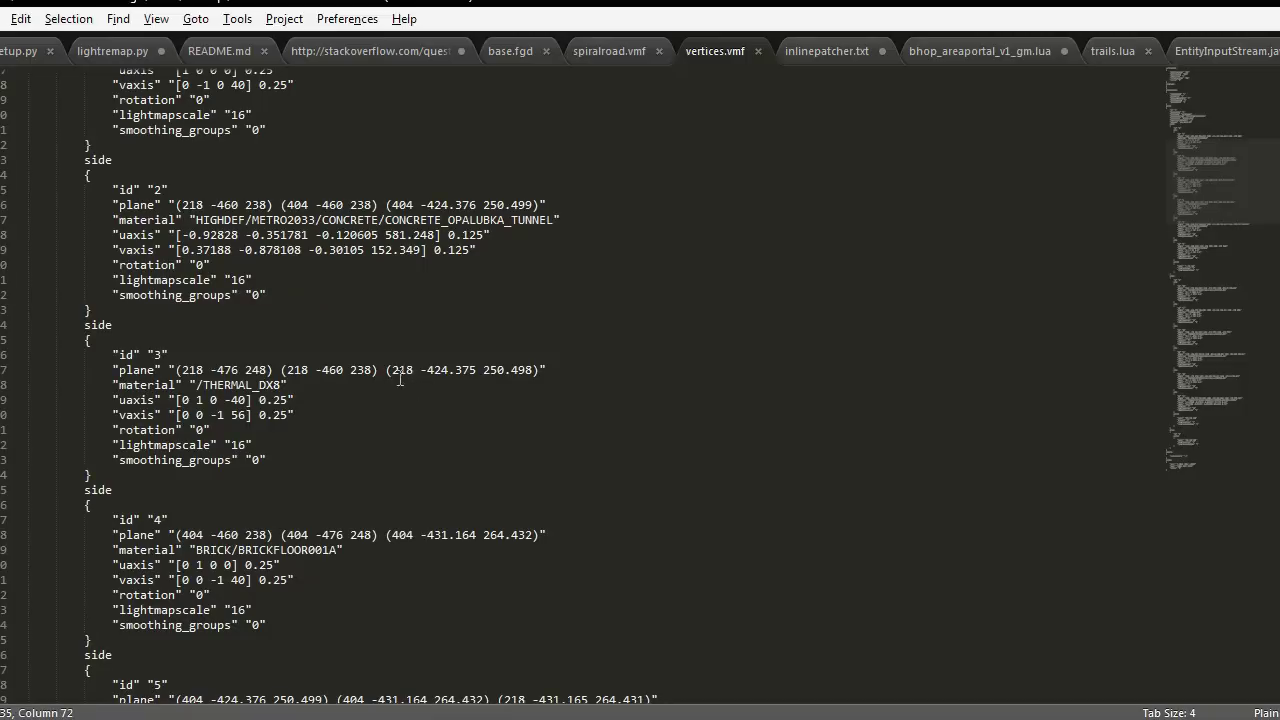
{"action": "left_click_drag", "start_coordinate": [419, 370], "coordinate": [536, 370]}
{"action": "key", "text": "alt+Tab"}
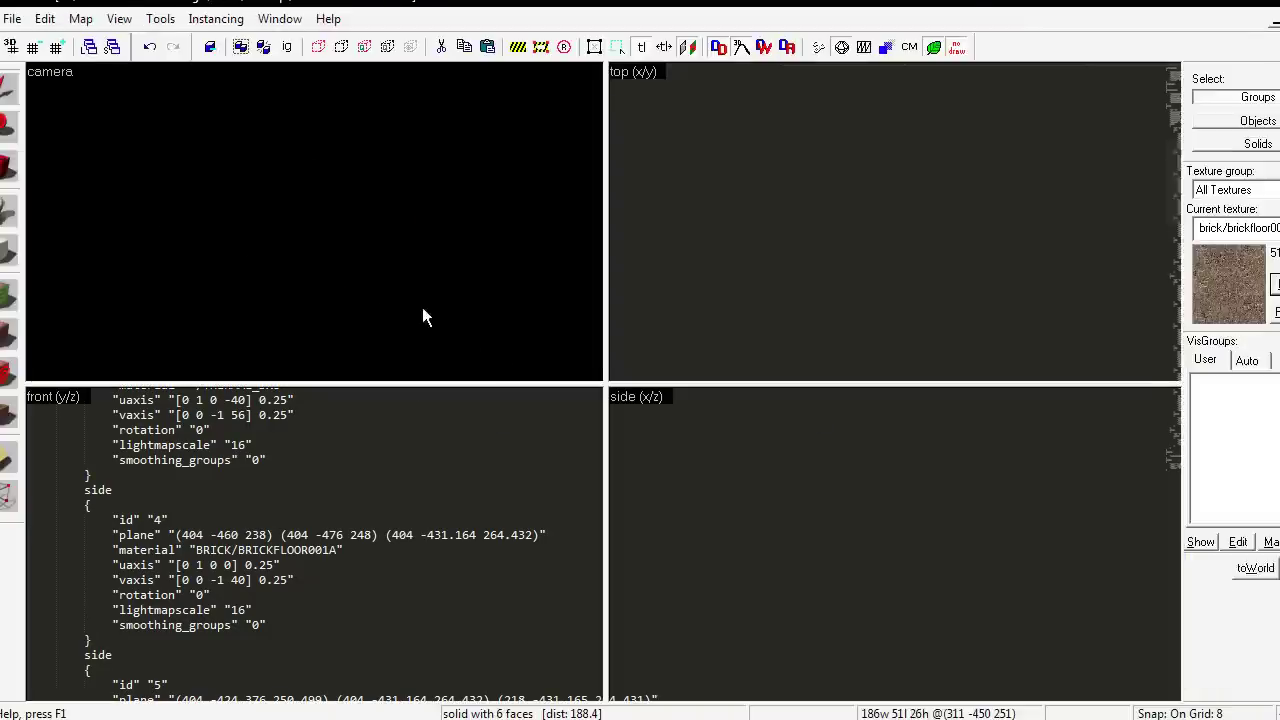
Step: Examine the selected brick-topped brush and the seam with its neighbour from the long side and the thermal-textured end
{"action": "key", "text": "w"}
{"action": "key", "text": "s"}
{"action": "key", "text": "w"}
{"action": "key", "text": "s"}
{"action": "key", "text": "w"}
{"action": "key", "text": "s"}
{"action": "key", "text": "w"}
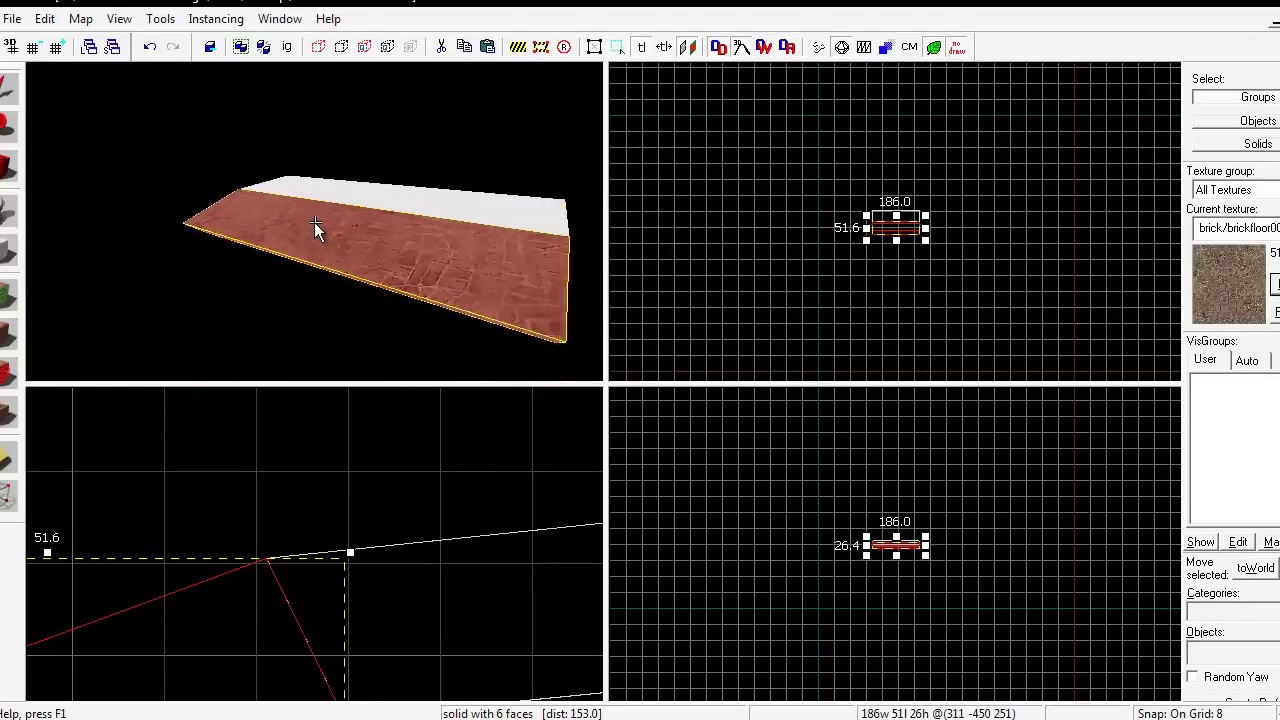
{"action": "key", "text": "d"}
{"action": "key", "text": "s"}
{"action": "key", "text": "d"}
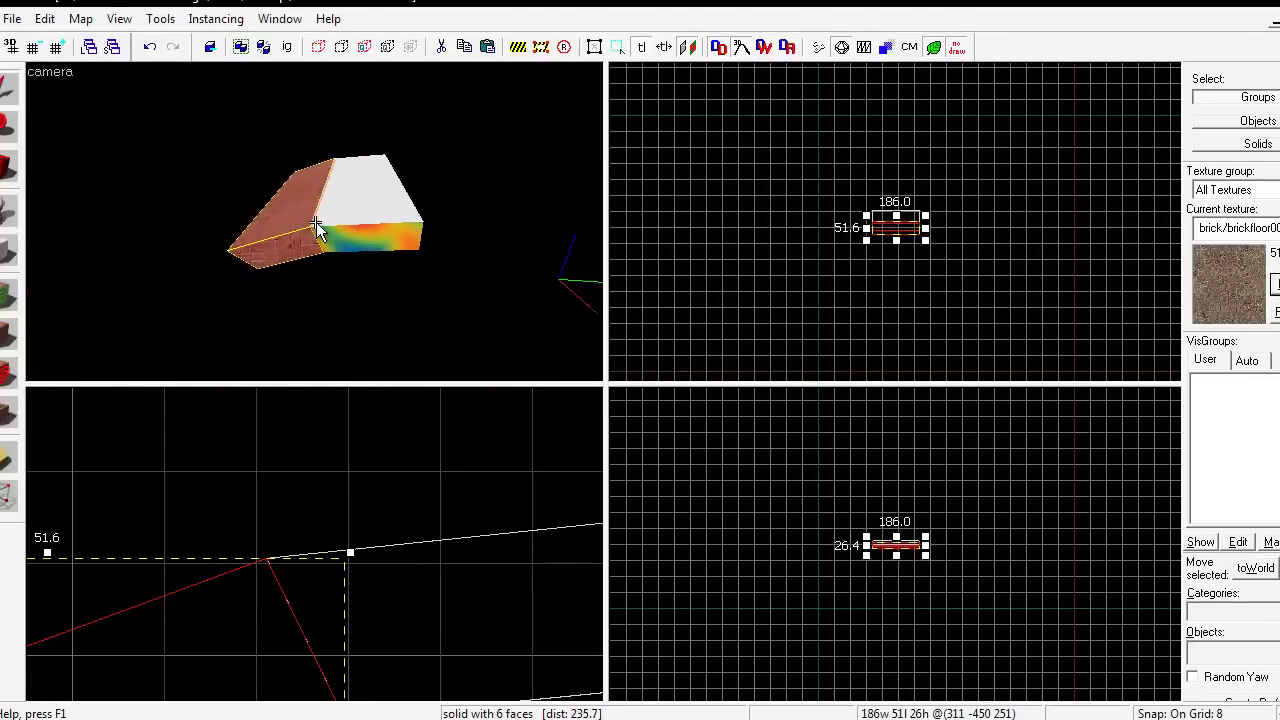
Step: Select both adjoining ceiling brushes together and view their shared seam from the thermal-textured end
{"action": "key", "text": "z"}
{"action": "left_click", "coordinate": [316, 223]}
{"action": "left_click", "coordinate": [300, 235], "text": "ctrl"}
{"action": "key", "text": "w"}
{"action": "key", "text": "z"}
{"action": "key", "text": "s"}
{"action": "key", "text": "w"}
{"action": "key", "text": "a"}
{"action": "key", "text": "d"}
{"action": "key", "text": "z"}
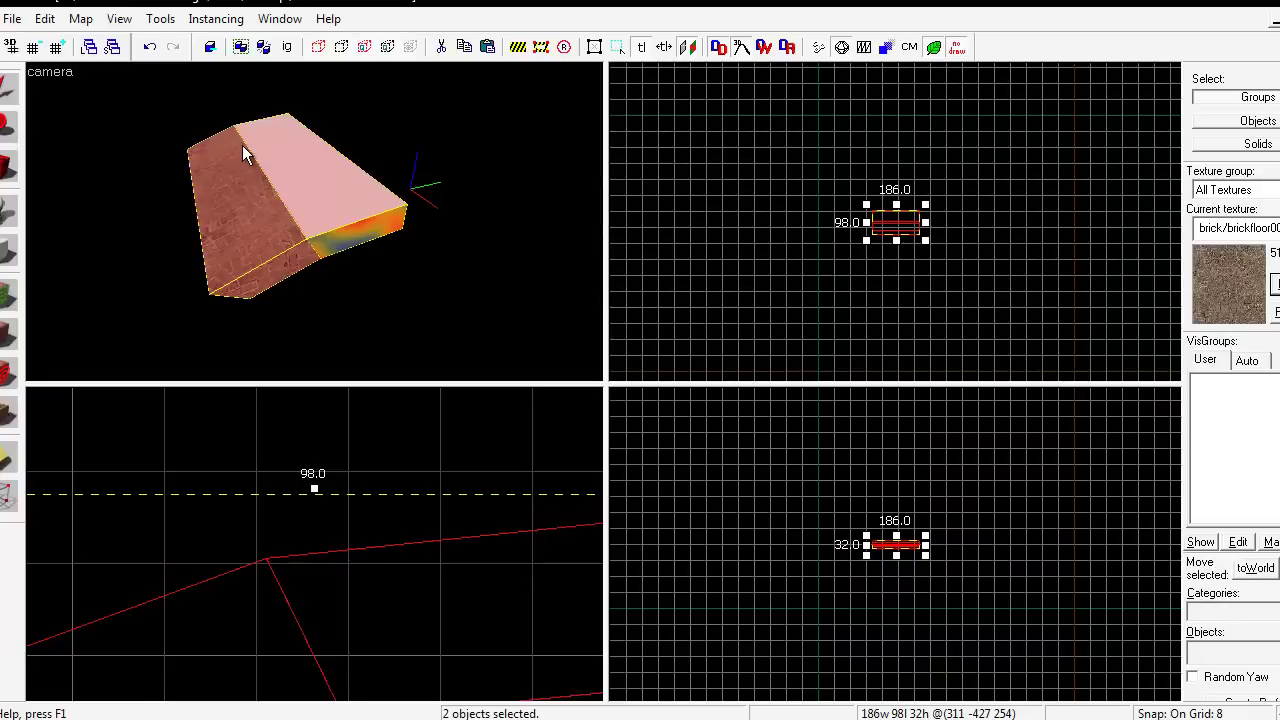
{"action": "scroll", "coordinate": [317, 223], "scroll_direction": "up", "scroll_amount": 3}
{"action": "scroll", "coordinate": [317, 228], "scroll_direction": "down", "scroll_amount": 3}
{"action": "scroll", "coordinate": [314, 228], "scroll_direction": "up", "scroll_amount": 3}
{"action": "scroll", "coordinate": [314, 229], "scroll_direction": "down", "scroll_amount": 3}
{"action": "scroll", "coordinate": [314, 229], "scroll_direction": "up", "scroll_amount": 3}
{"action": "scroll", "coordinate": [316, 229], "scroll_direction": "down", "scroll_amount": 2}
{"action": "scroll", "coordinate": [316, 228], "scroll_direction": "up", "scroll_amount": 2}
{"action": "scroll", "coordinate": [316, 228], "scroll_direction": "down", "scroll_amount": 4}
{"action": "scroll", "coordinate": [316, 228], "scroll_direction": "up", "scroll_amount": 2}
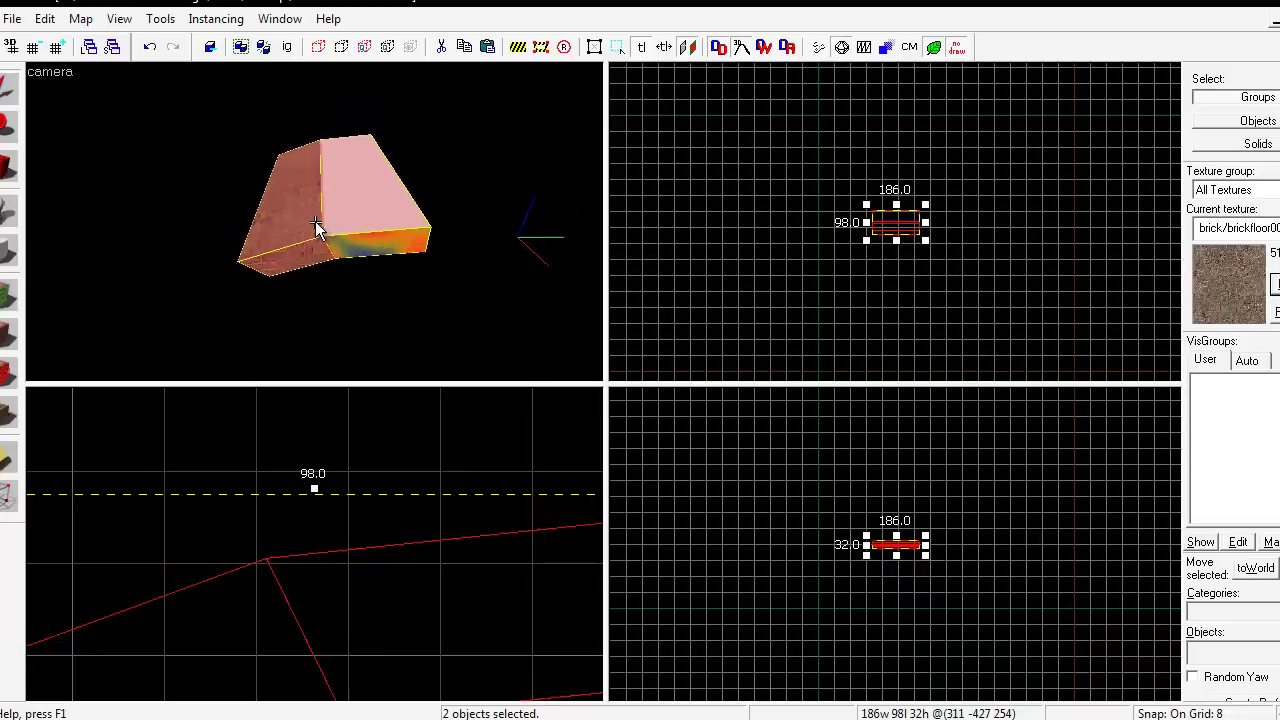
{"action": "scroll", "coordinate": [316, 228], "scroll_direction": "up", "scroll_amount": 2}
{"action": "scroll", "coordinate": [316, 228], "scroll_direction": "down", "scroll_amount": 4}
{"action": "scroll", "coordinate": [316, 228], "scroll_direction": "up", "scroll_amount": 1}
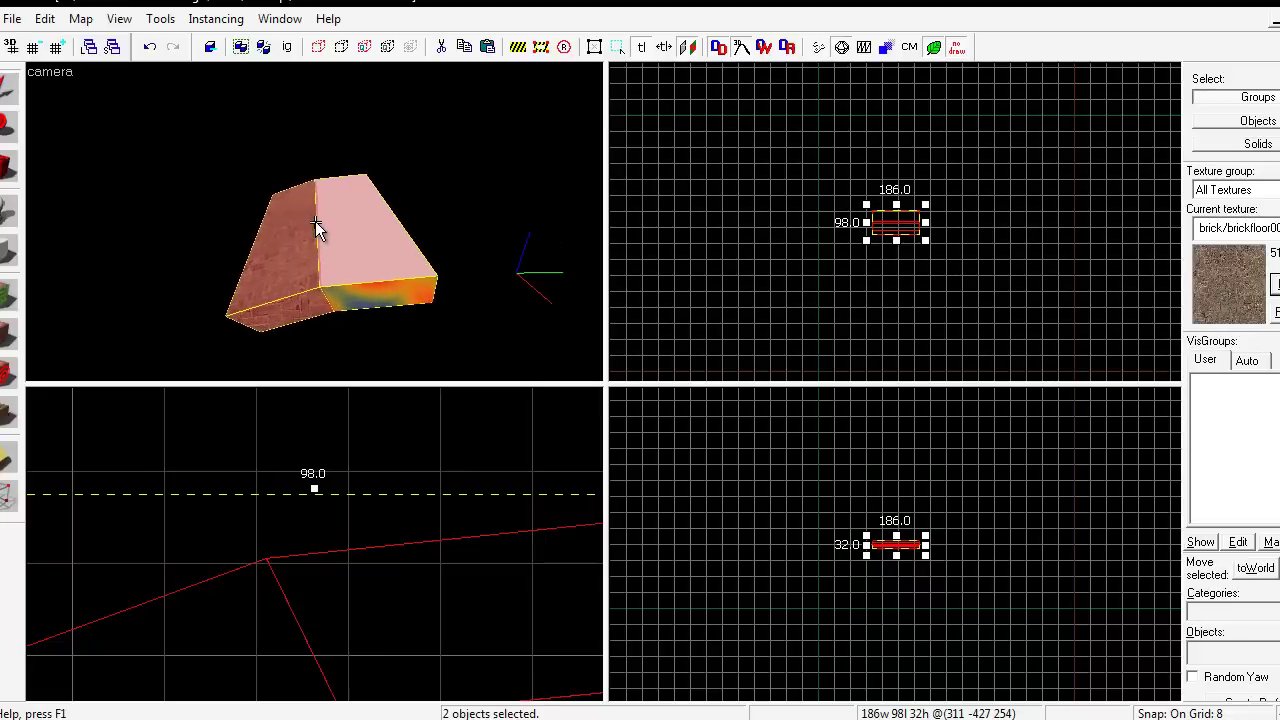
{"action": "key", "text": "z"}
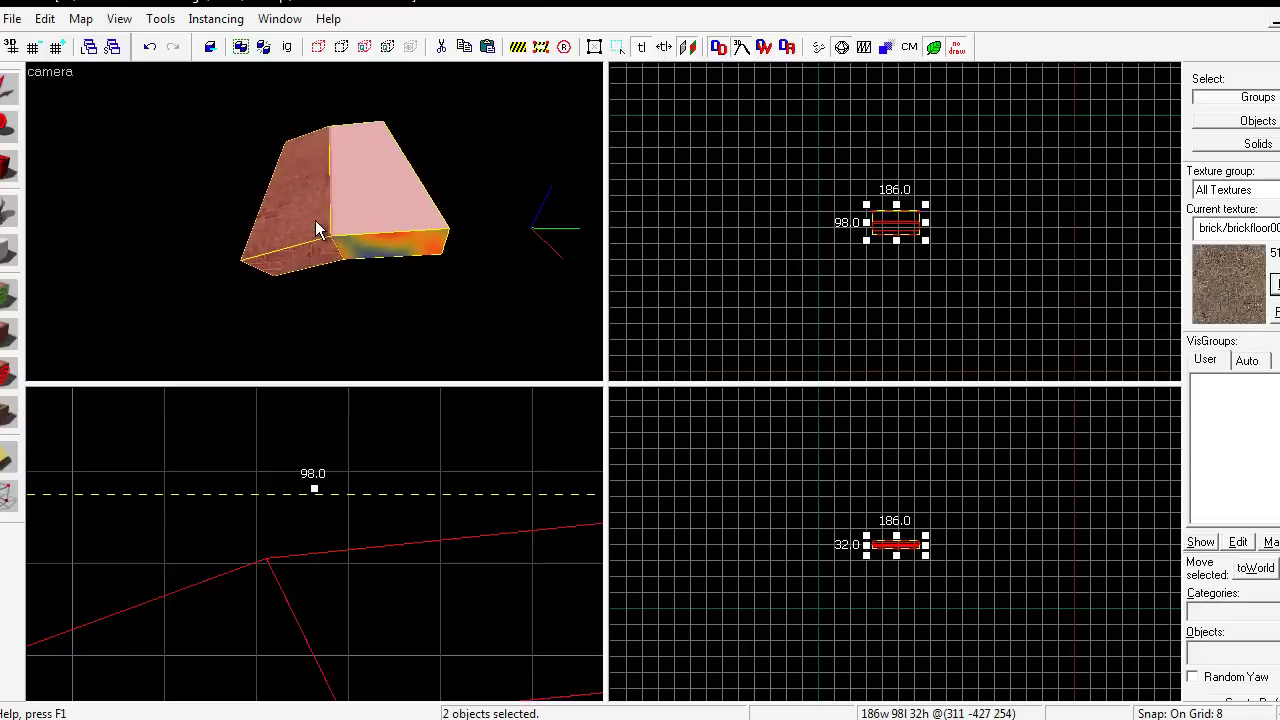